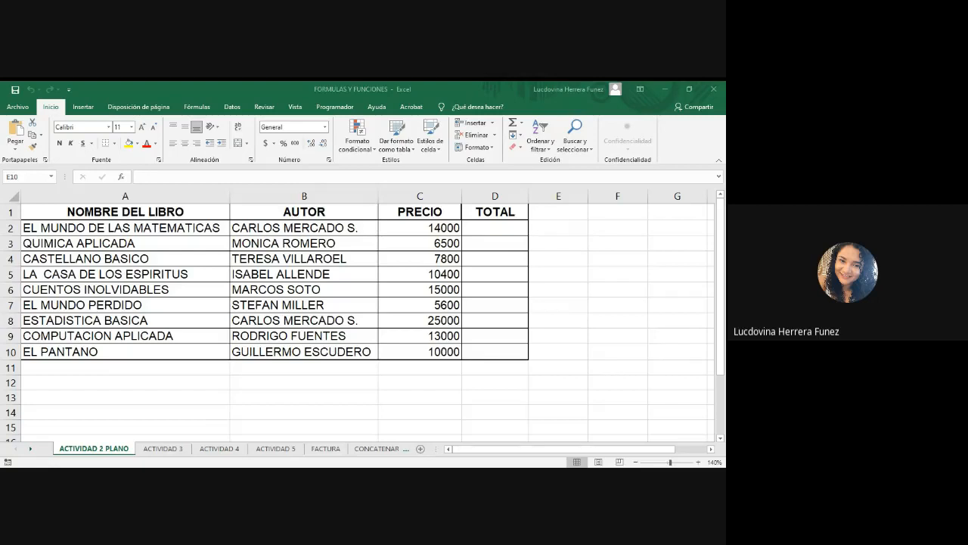
pyautogui.click(174, 341)
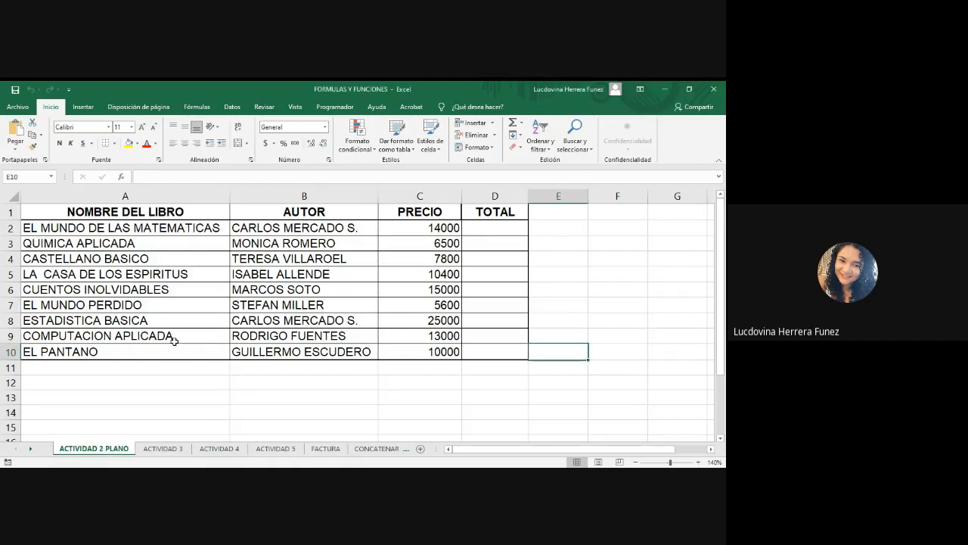
pyautogui.hotkey('alt', 'Tab')
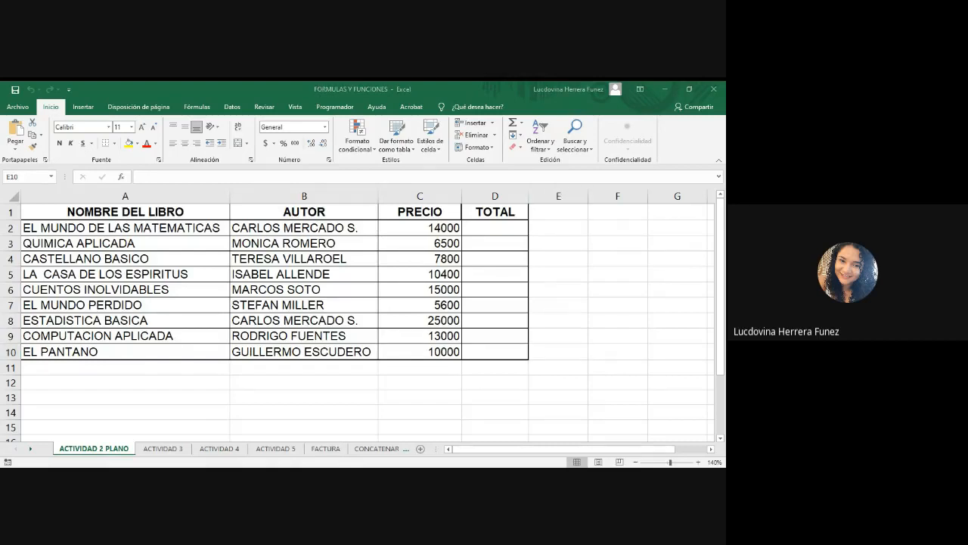
pyautogui.hotkey('alt', 'Tab')
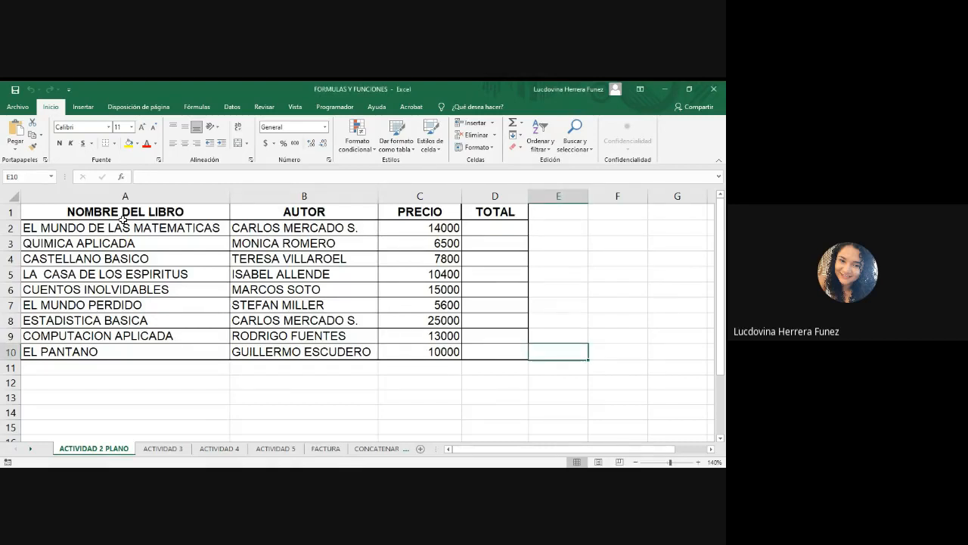
# Fill the header cells A1:D1 with blue and set their font colour to white.
pyautogui.click(68, 212)
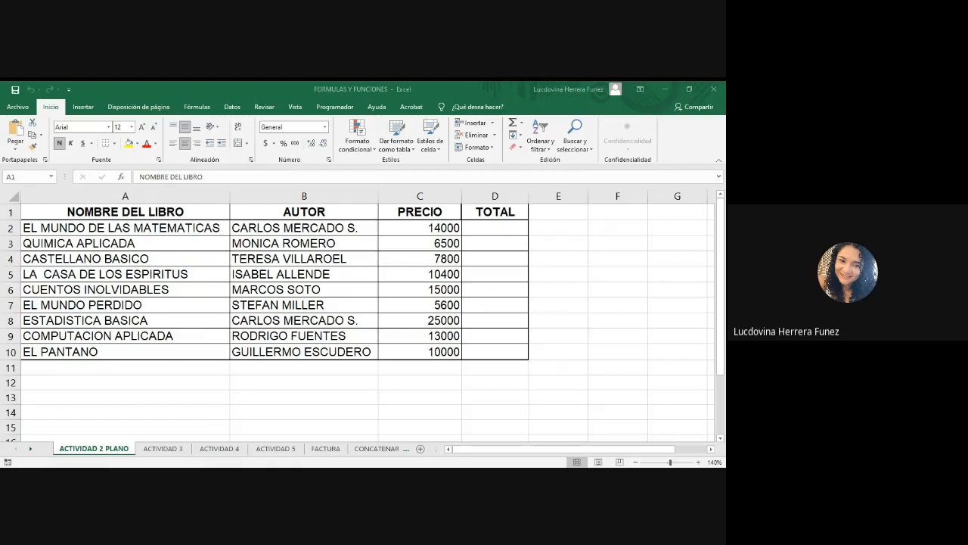
pyautogui.click(120, 211)
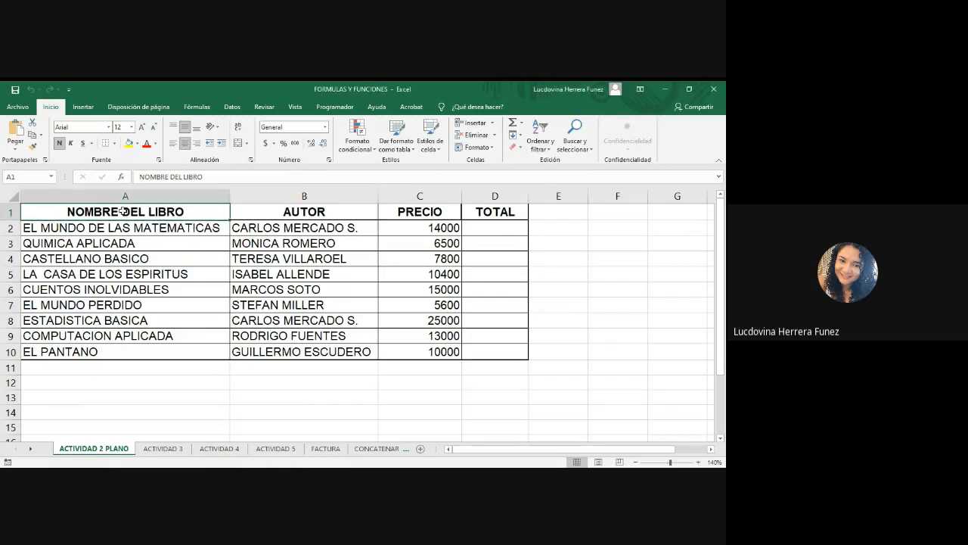
pyautogui.moveTo(119, 211); pyautogui.dragTo(489, 217)
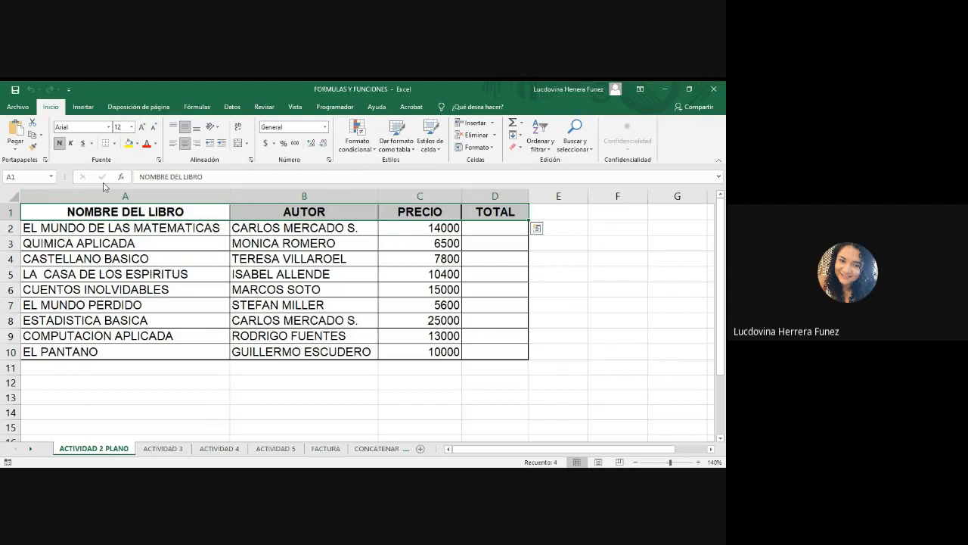
pyautogui.click(138, 144)
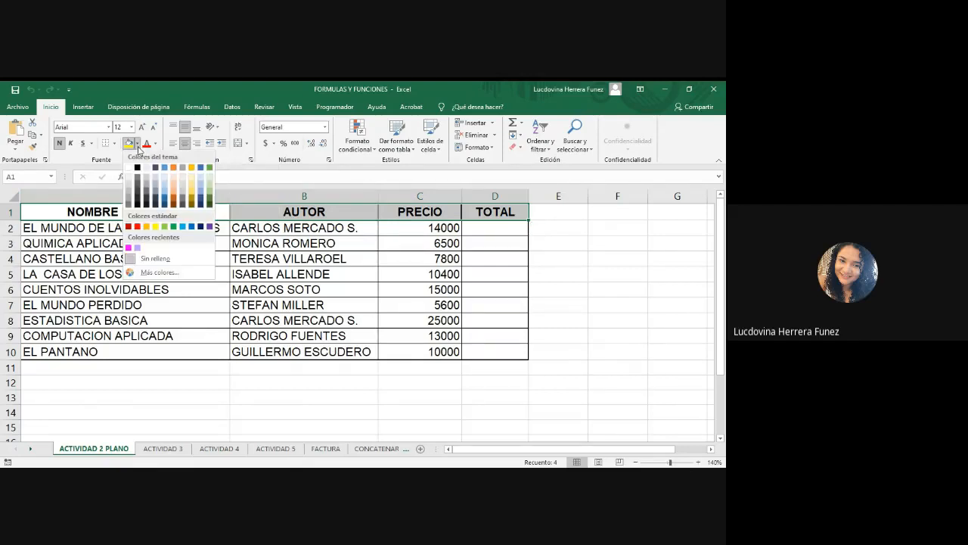
pyautogui.click(191, 227)
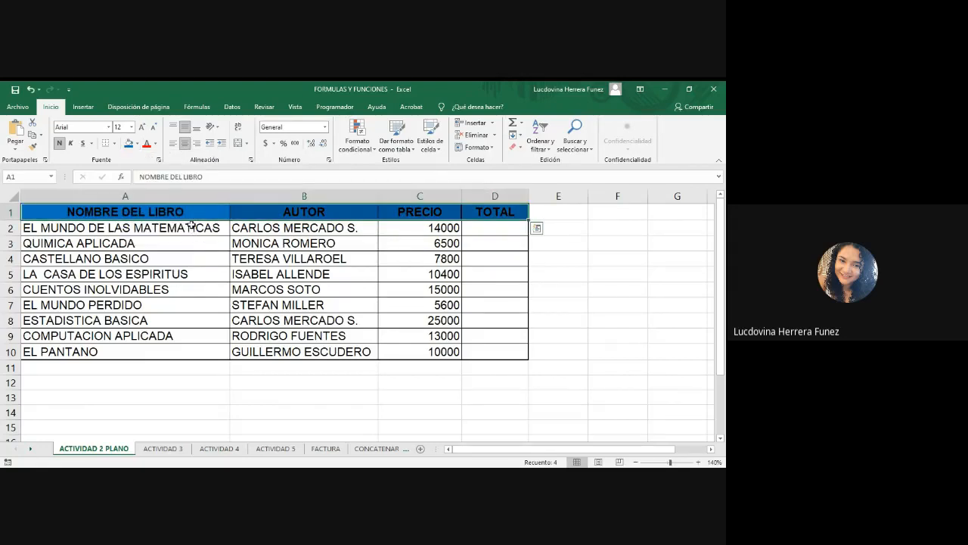
pyautogui.click(156, 144)
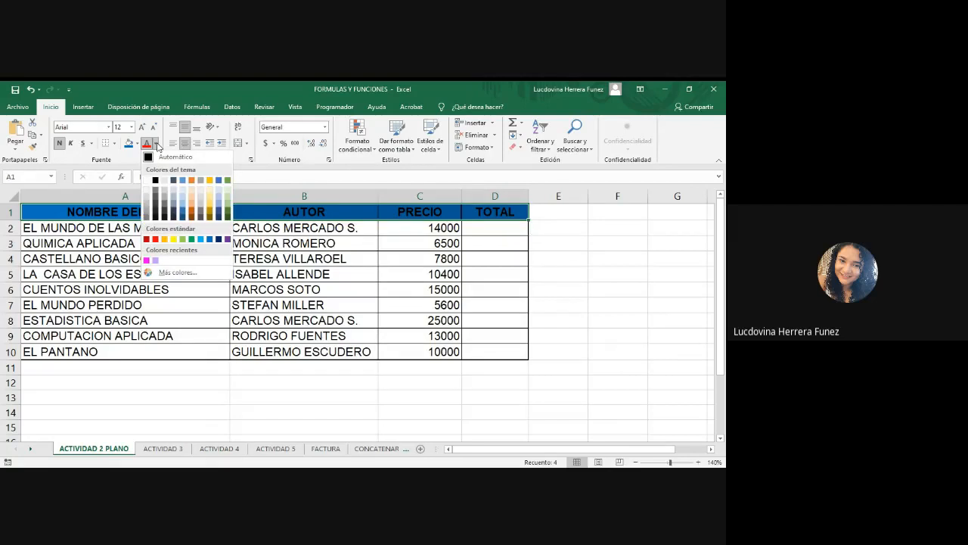
pyautogui.click(146, 179)
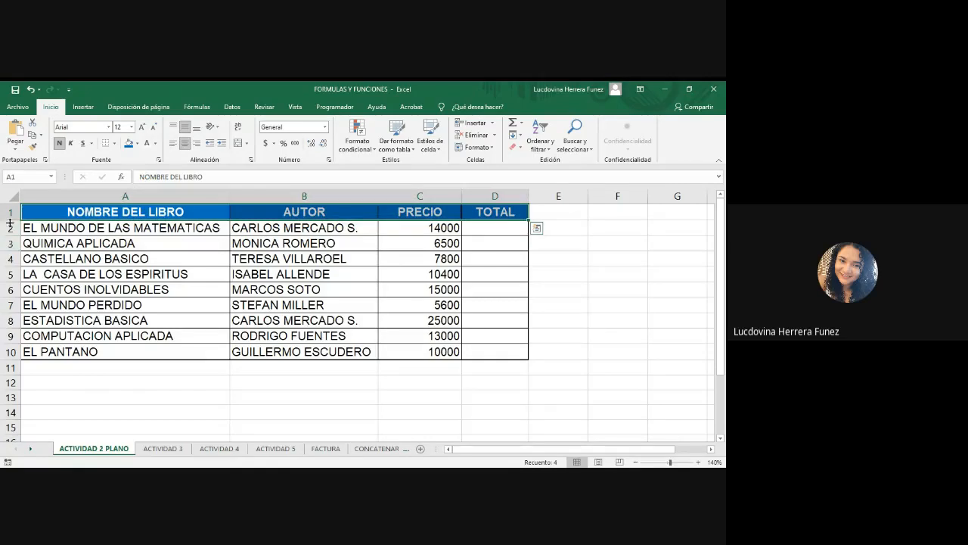
# Increase the height of header row 1 to about 33 points.
pyautogui.moveTo(10, 220); pyautogui.dragTo(14, 237)
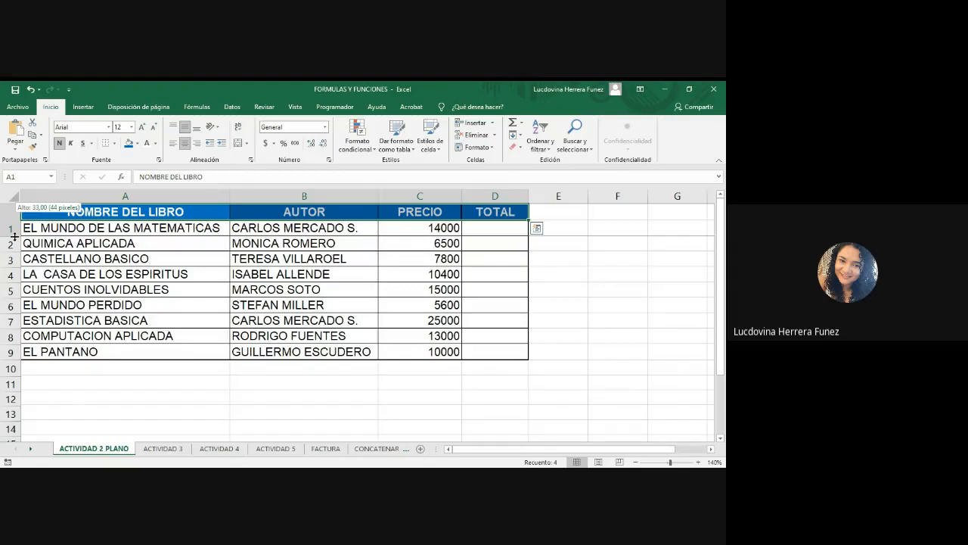
pyautogui.moveTo(14, 237); pyautogui.dragTo(14, 237)
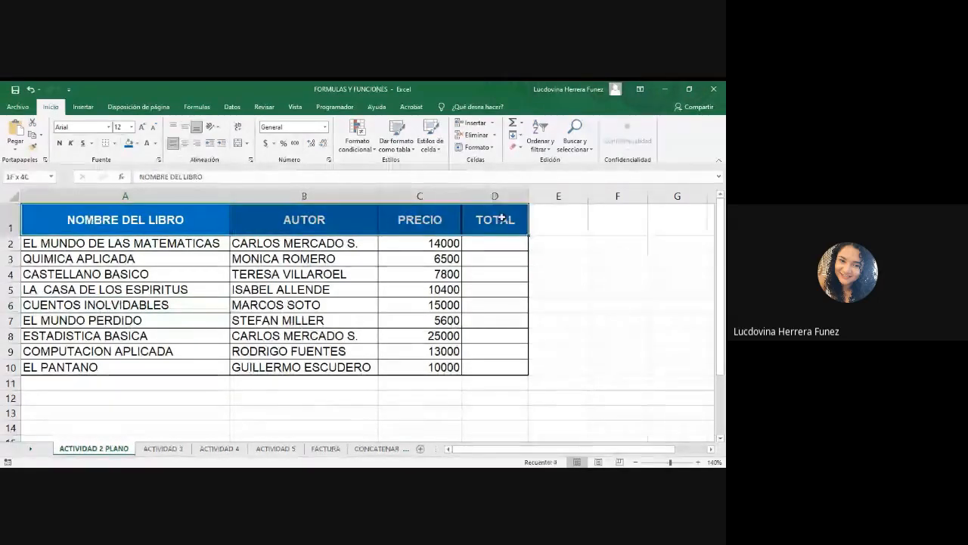
# Apply a thick outside border to the header row cells.
pyautogui.click(114, 143)
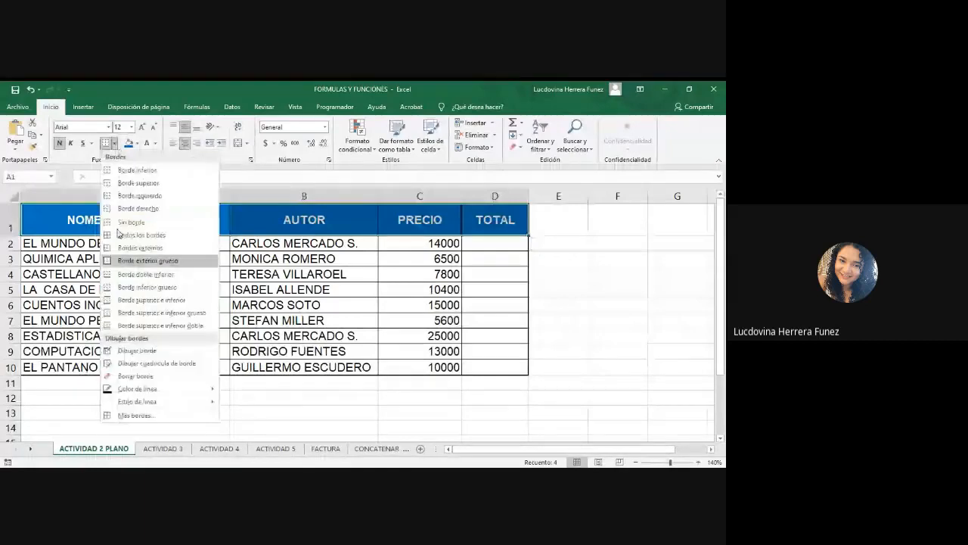
pyautogui.click(120, 262)
pyautogui.click(600, 301)
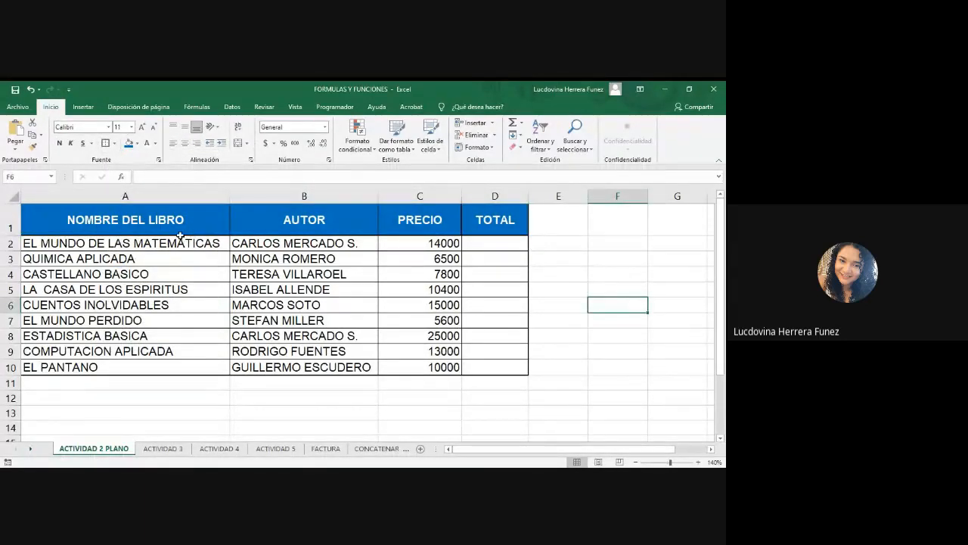
# Apply all borders and then a thick outside border to the header cells A1:D1.
pyautogui.moveTo(161, 211); pyautogui.dragTo(504, 217)
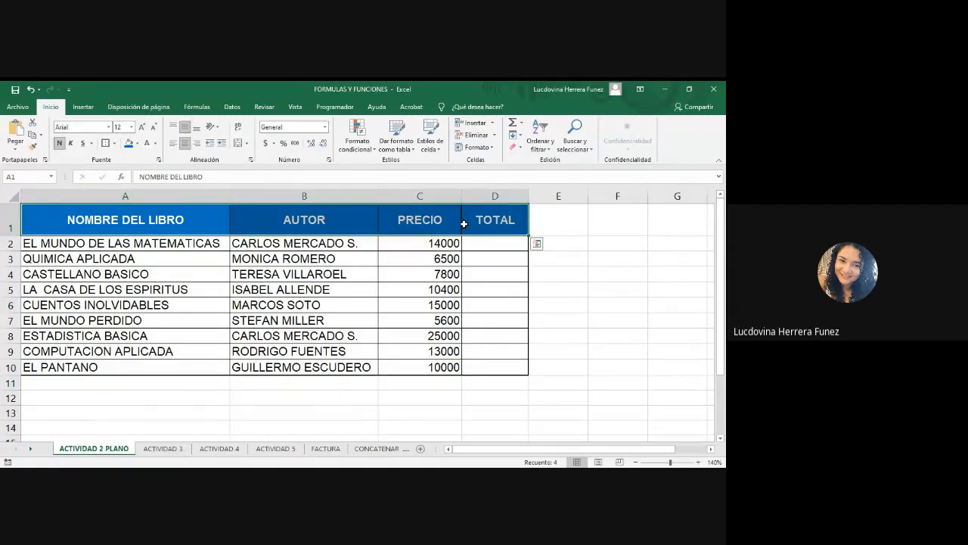
pyautogui.click(115, 149)
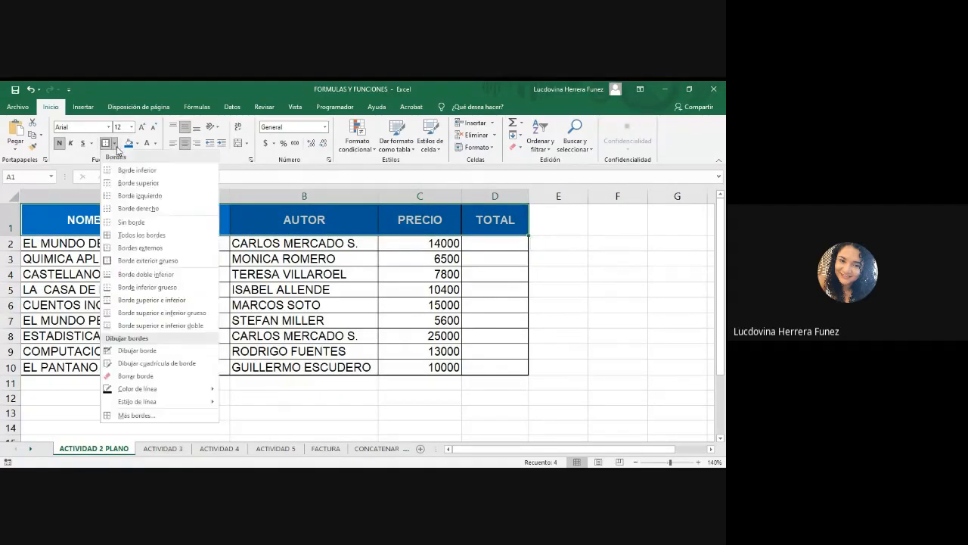
pyautogui.click(120, 235)
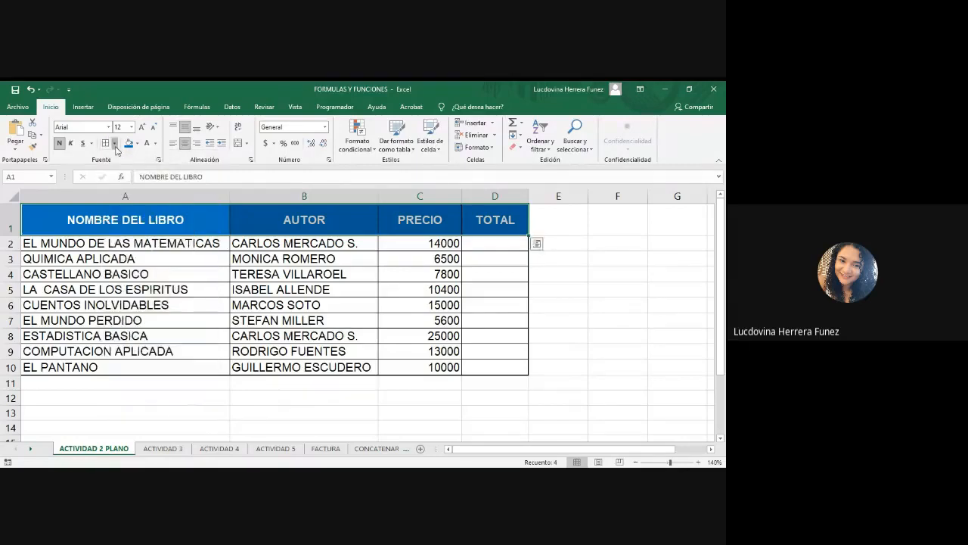
pyautogui.click(115, 144)
pyautogui.click(133, 265)
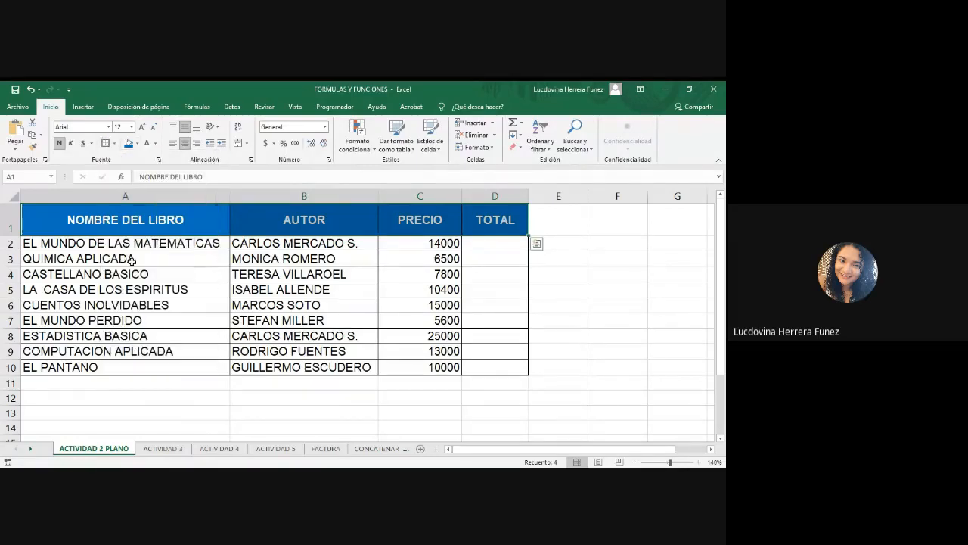
pyautogui.click(621, 352)
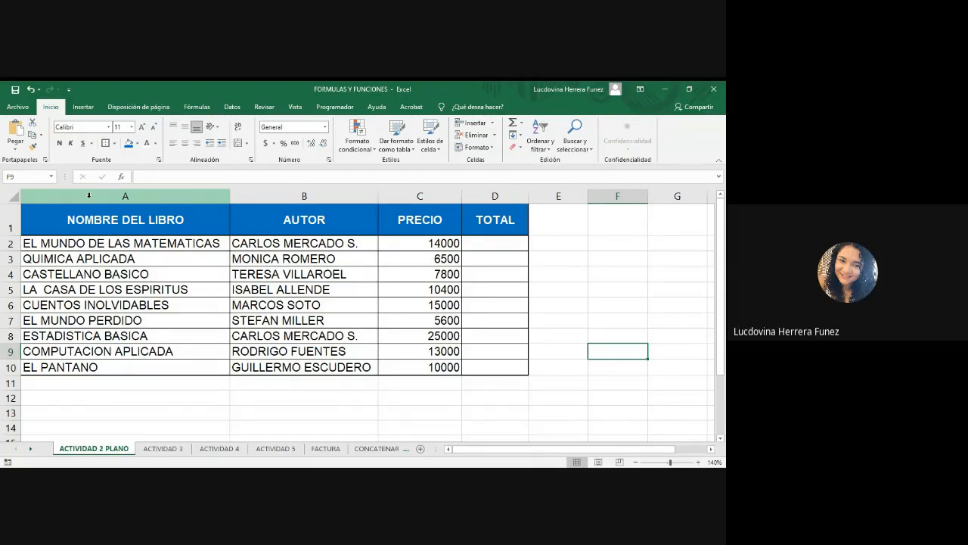
# Insert a new blank column before the NOMBRE DEL LIBRO column.
pyautogui.moveTo(572, 227); pyautogui.dragTo(702, 336)
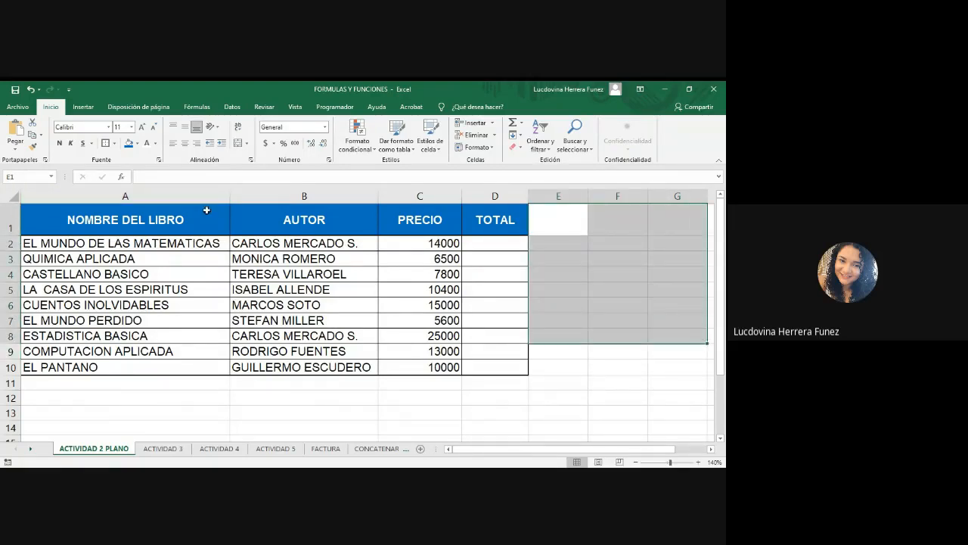
pyautogui.click(161, 192)
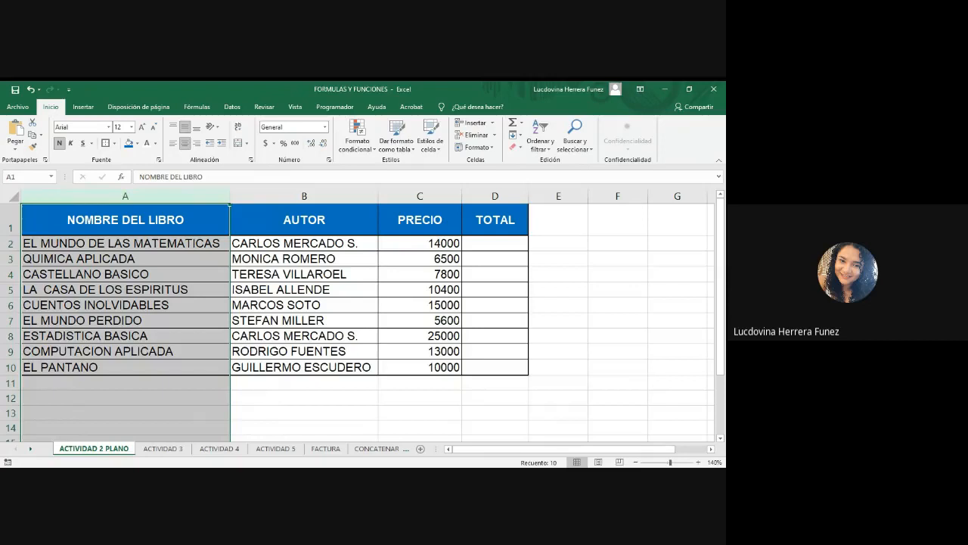
pyautogui.hotkey('alt', 'Tab')
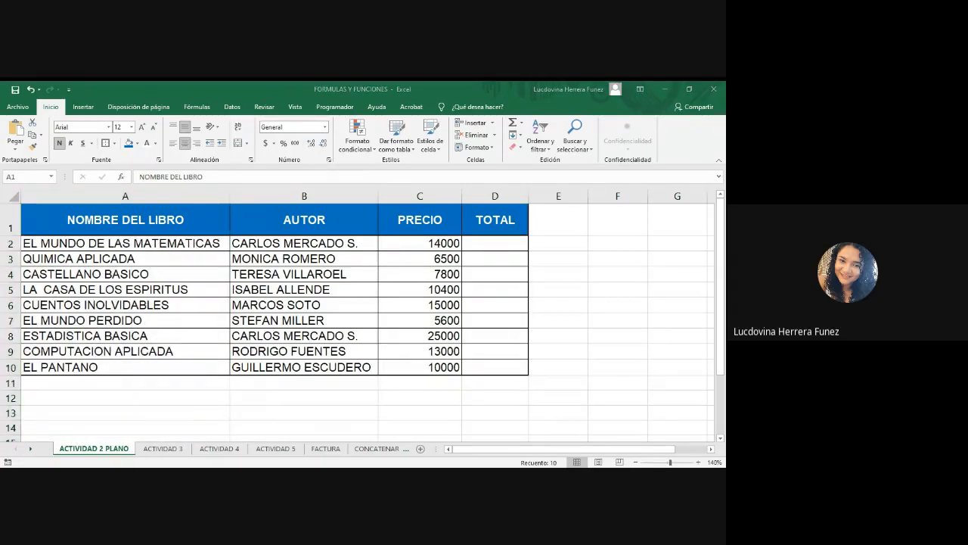
pyautogui.hotkey('alt', 'Tab')
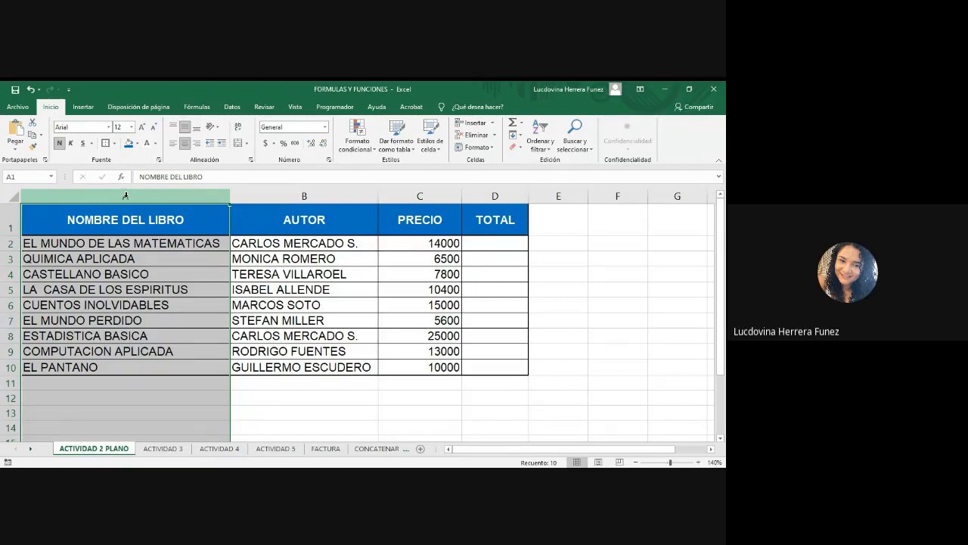
pyautogui.rightClick(126, 196)
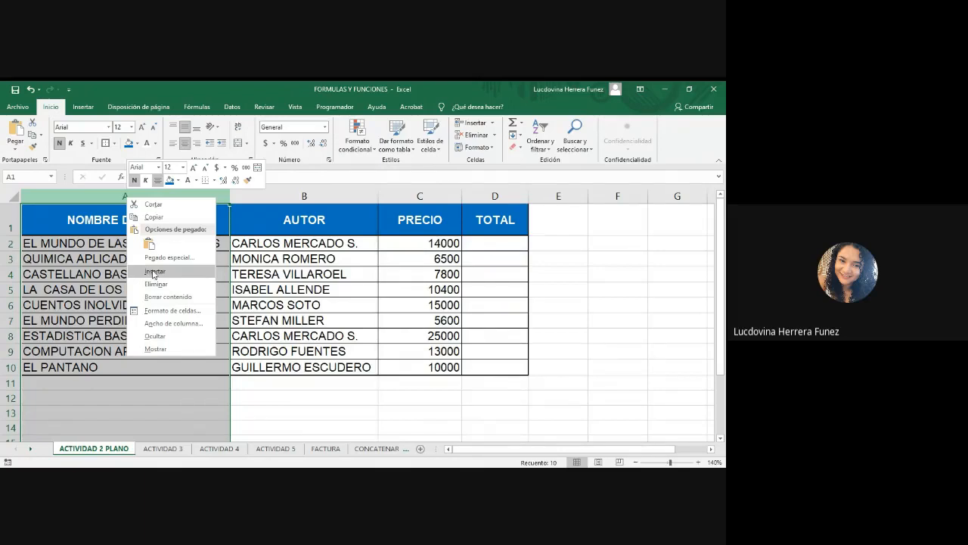
pyautogui.press('Escape')
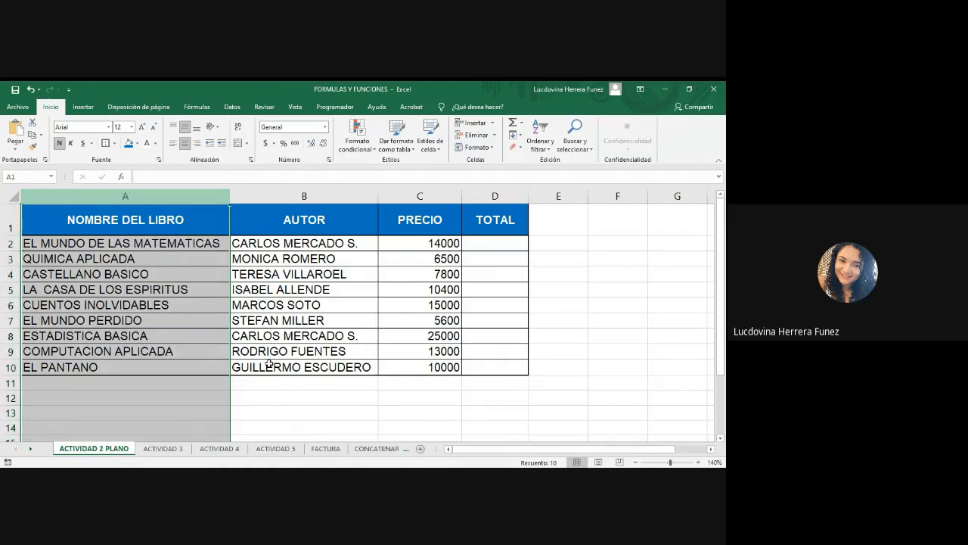
pyautogui.hotkey('ctrl', '+')
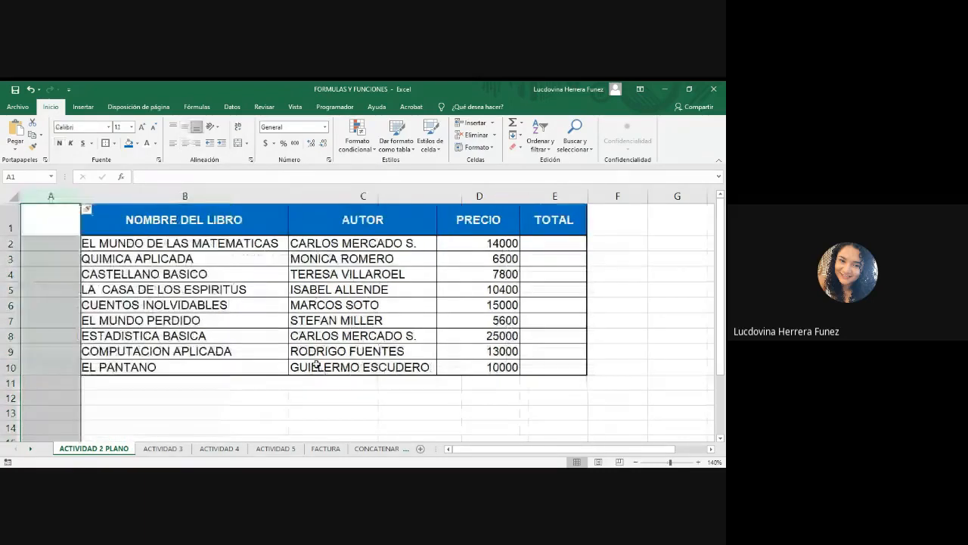
pyautogui.click(297, 412)
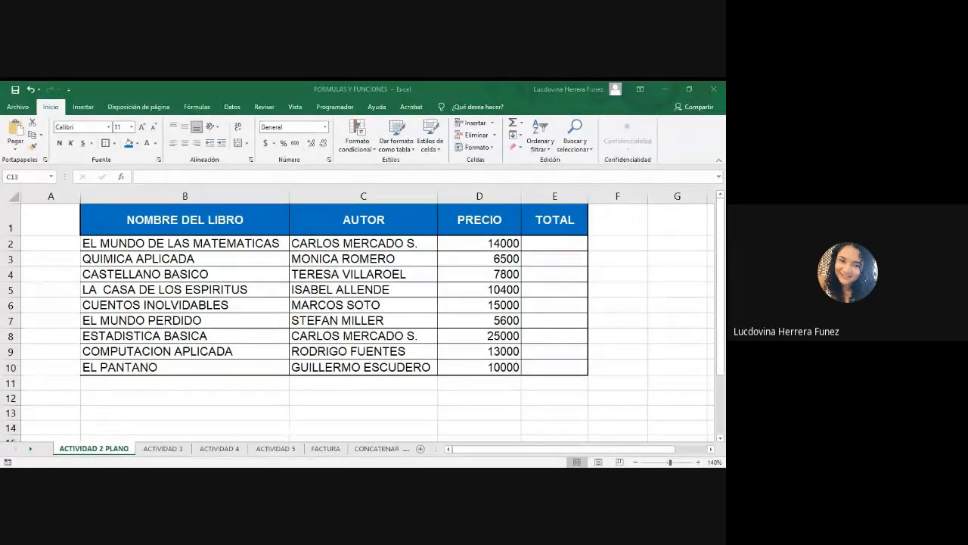
# Copy the NOMBRE DEL LIBRO column's formatting onto the new empty column A with Format Painter.
pyautogui.hotkey('alt', 'Tab')
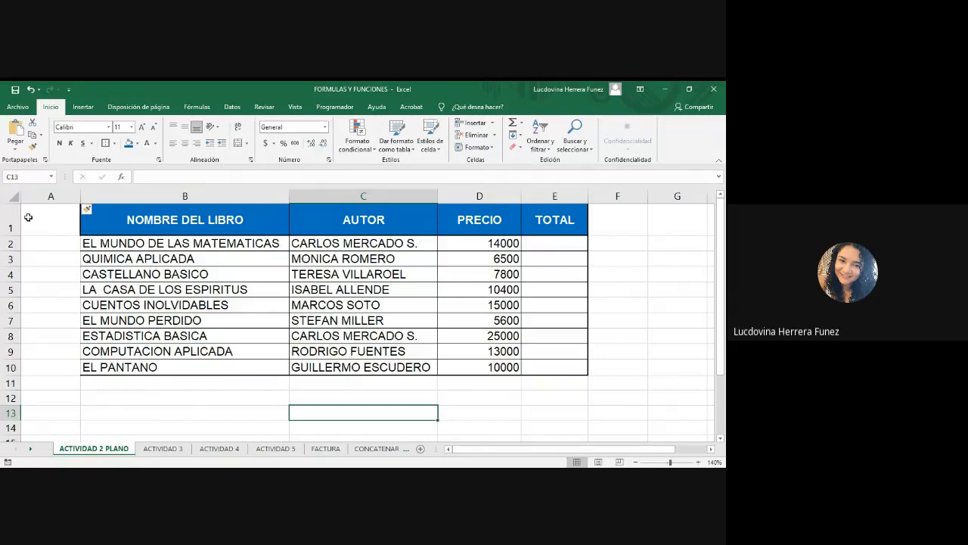
pyautogui.moveTo(43, 219); pyautogui.dragTo(66, 369)
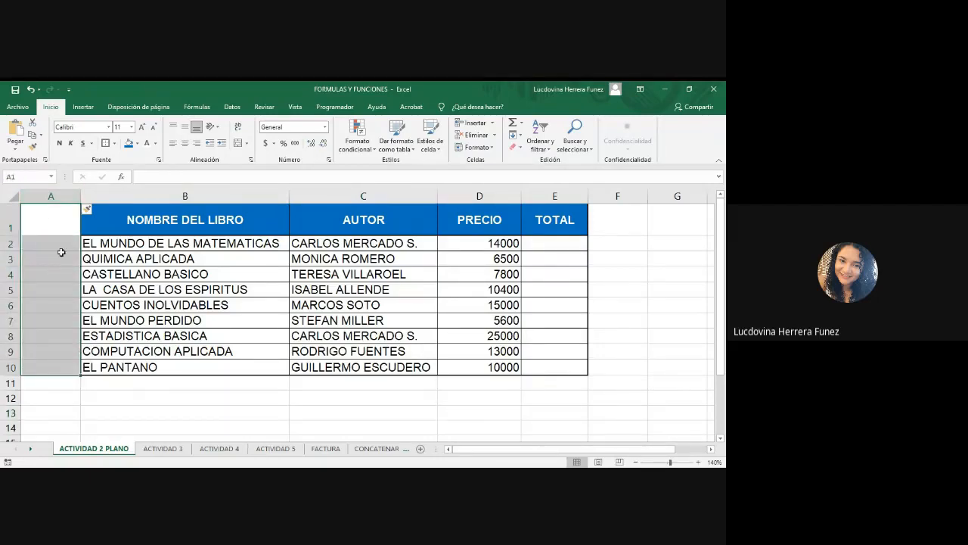
pyautogui.click(61, 221)
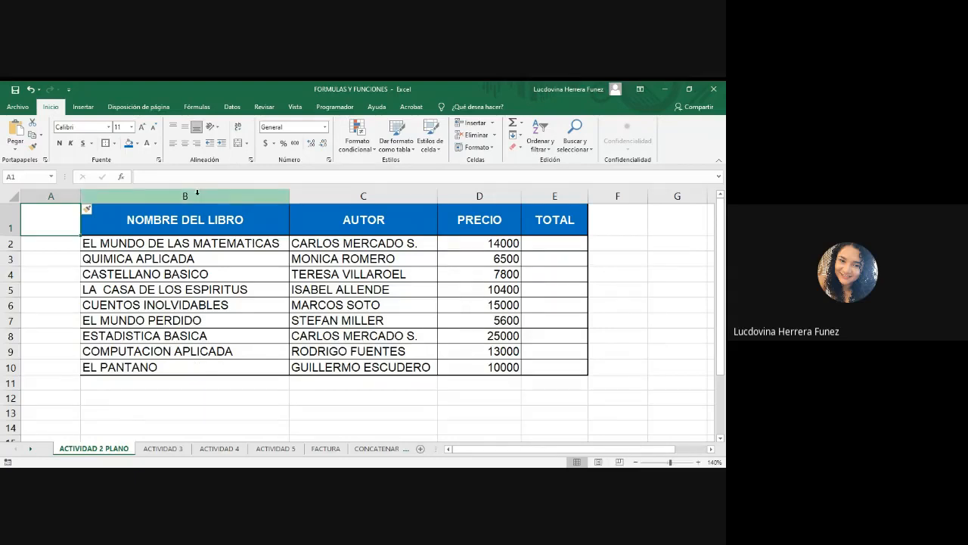
pyautogui.click(197, 193)
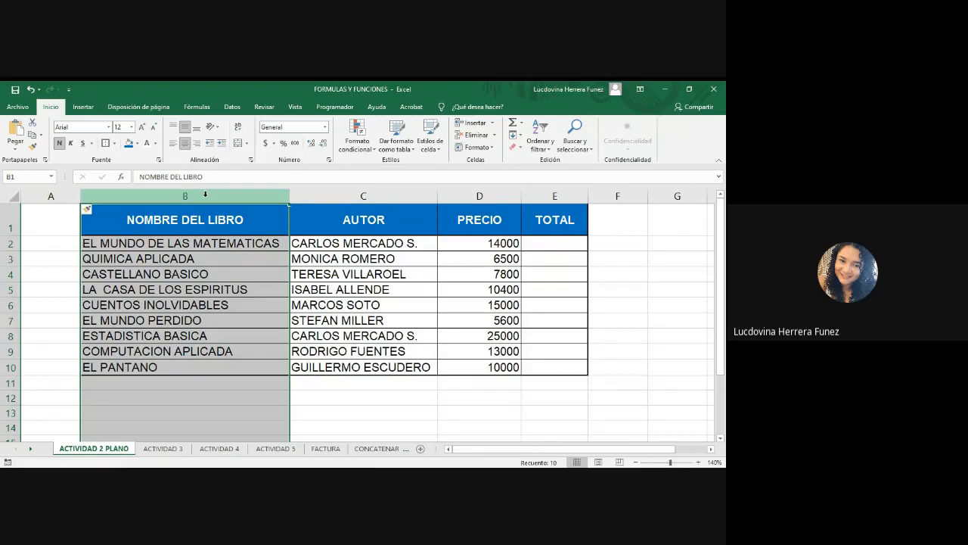
pyautogui.click(34, 148)
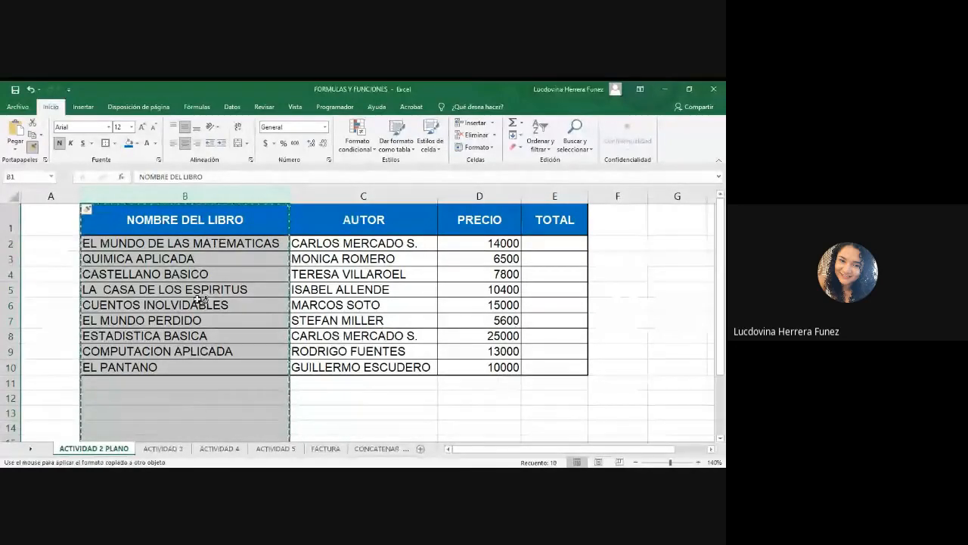
pyautogui.click(50, 195)
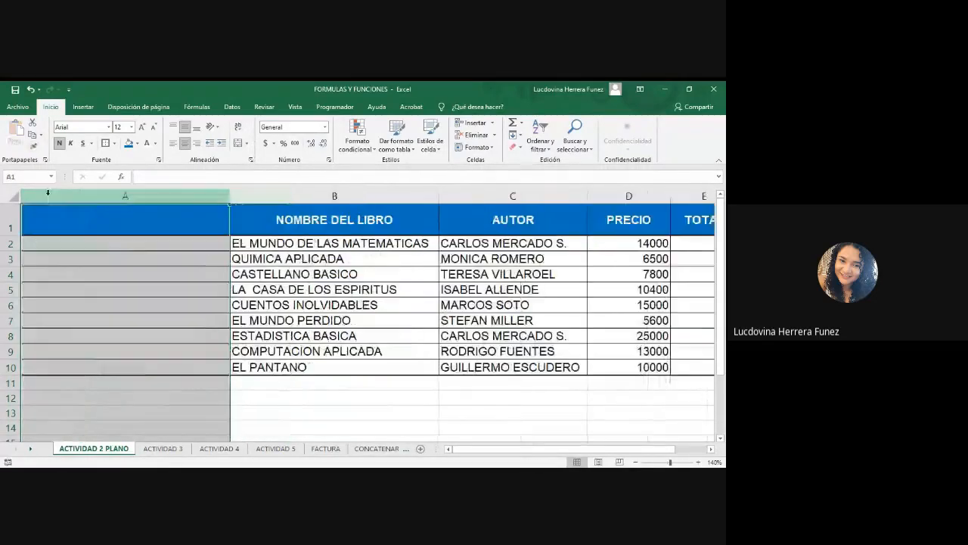
pyautogui.click(348, 401)
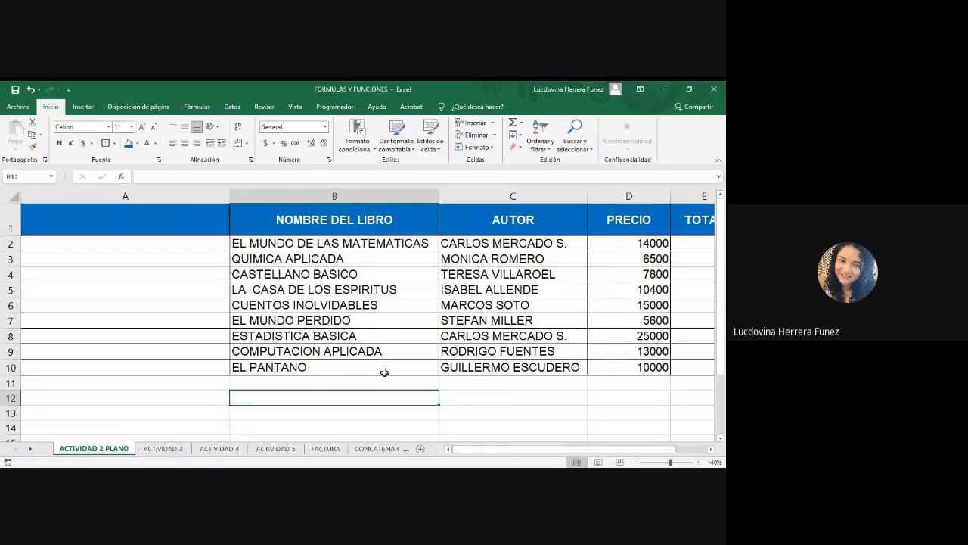
pyautogui.click(175, 222)
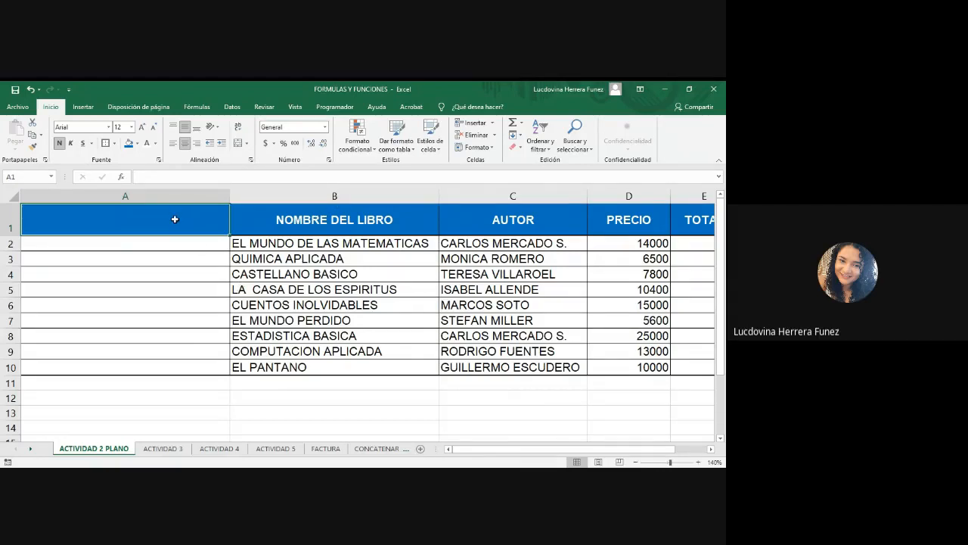
pyautogui.moveTo(174, 234); pyautogui.dragTo(200, 368)
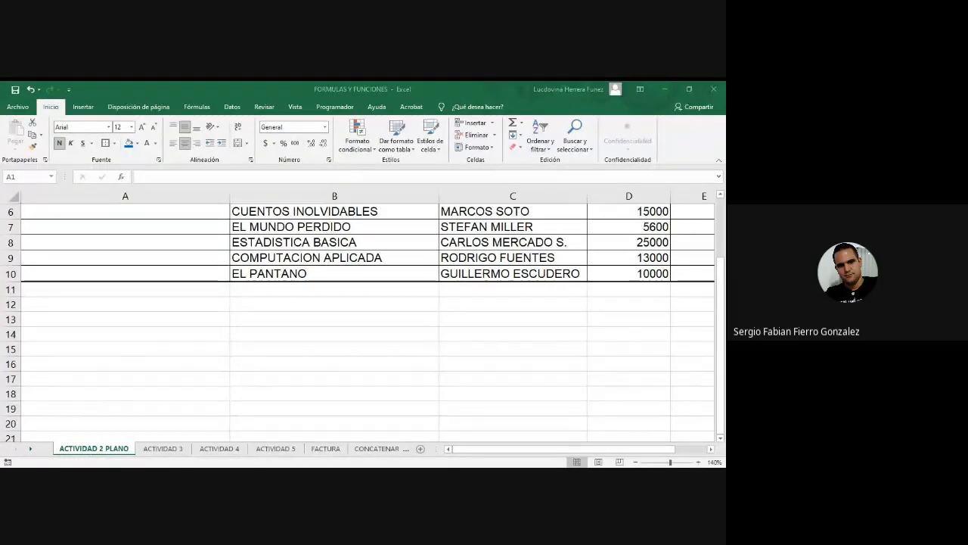
# Undo the last two changes: the format painting and the newly inserted column.
pyautogui.hotkey('alt', 'Tab')
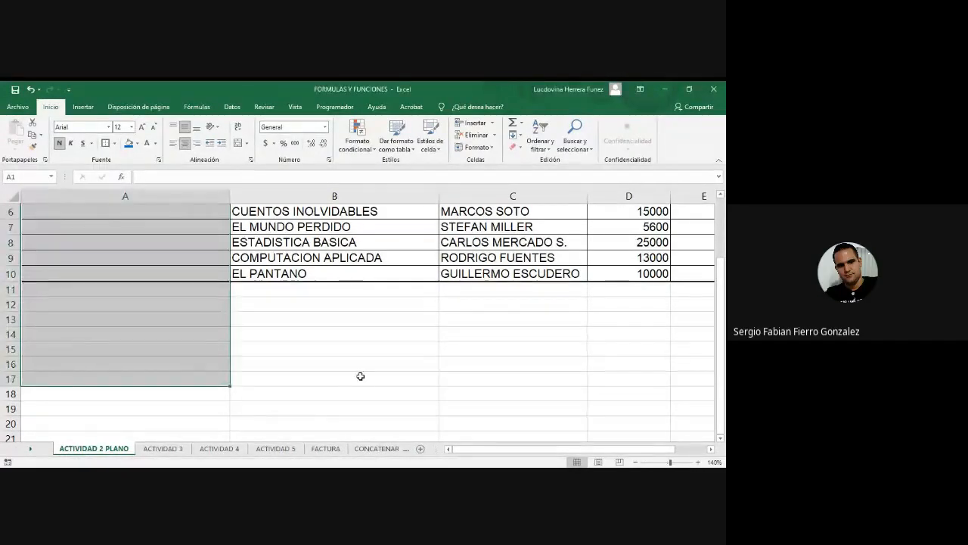
pyautogui.scroll(2, 361, 376)
pyautogui.click(348, 401)
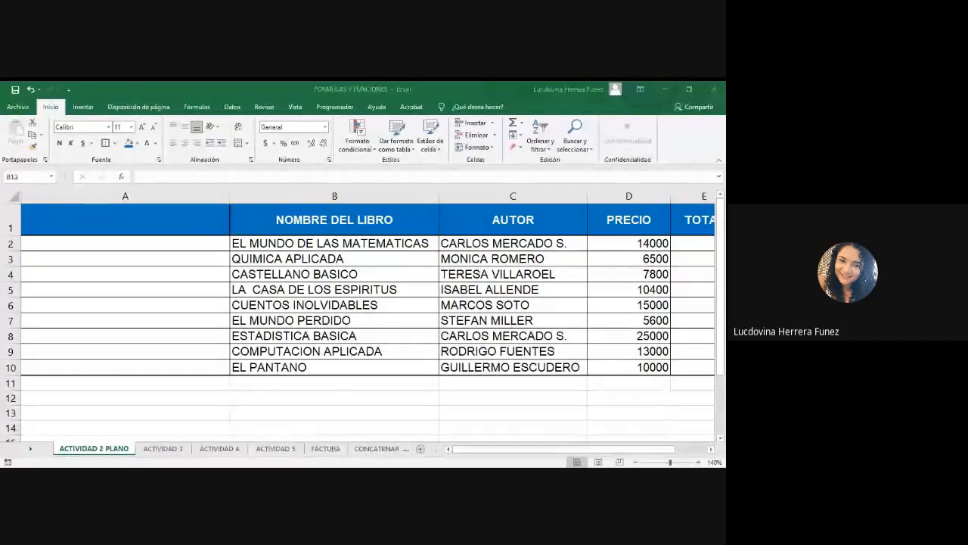
pyautogui.hotkey('alt', 'Tab')
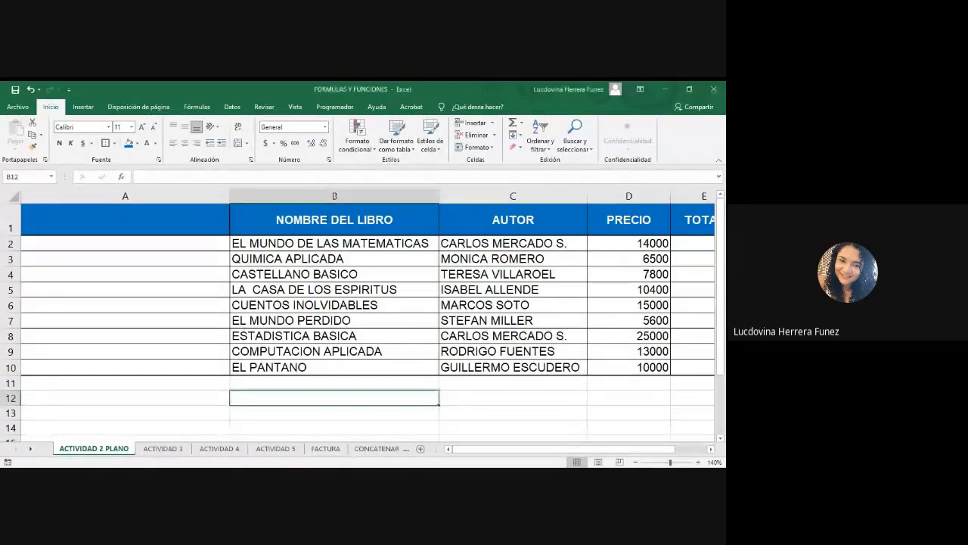
pyautogui.hotkey('alt', 'Tab')
pyautogui.hotkey('alt', 'Tab')
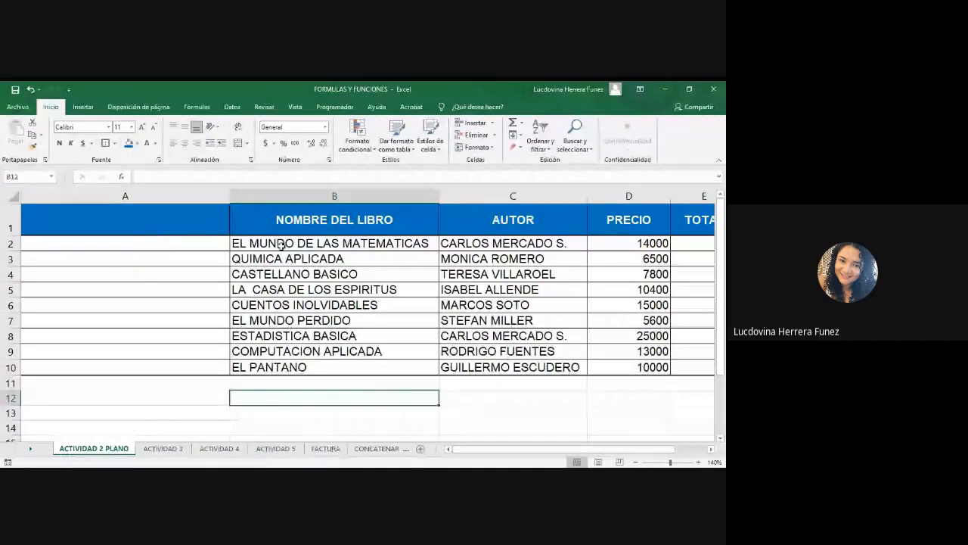
pyautogui.hotkey('ctrl', 'z')
pyautogui.hotkey('ctrl', 'z')
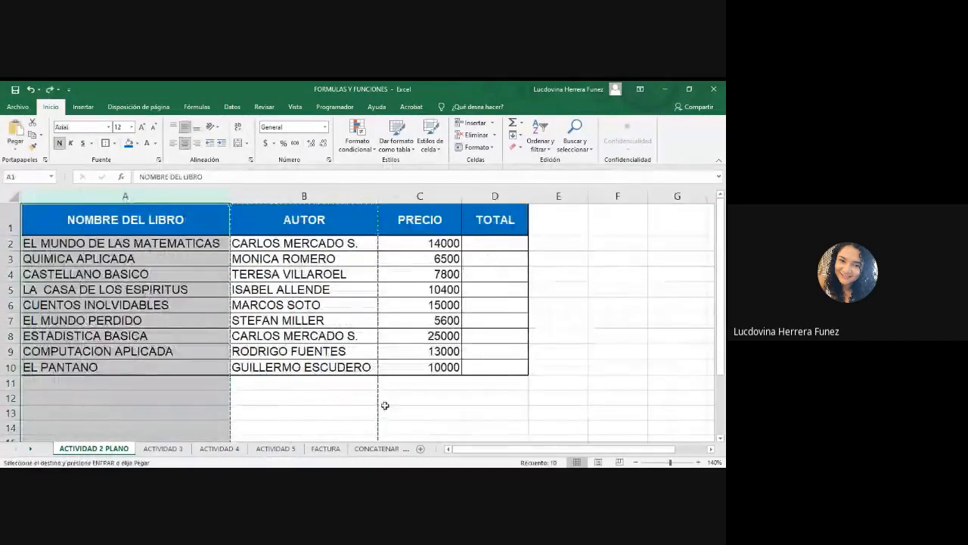
pyautogui.click(428, 411)
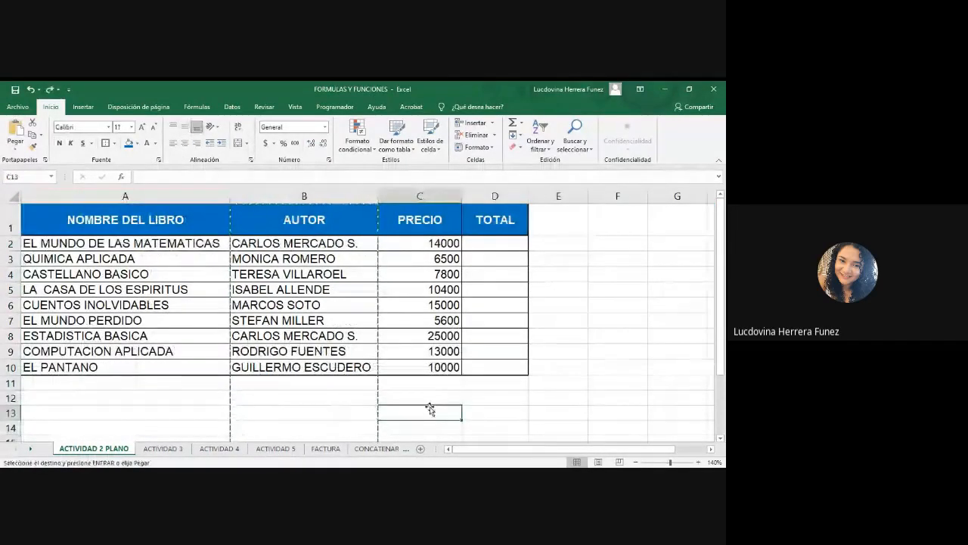
pyautogui.press('Escape')
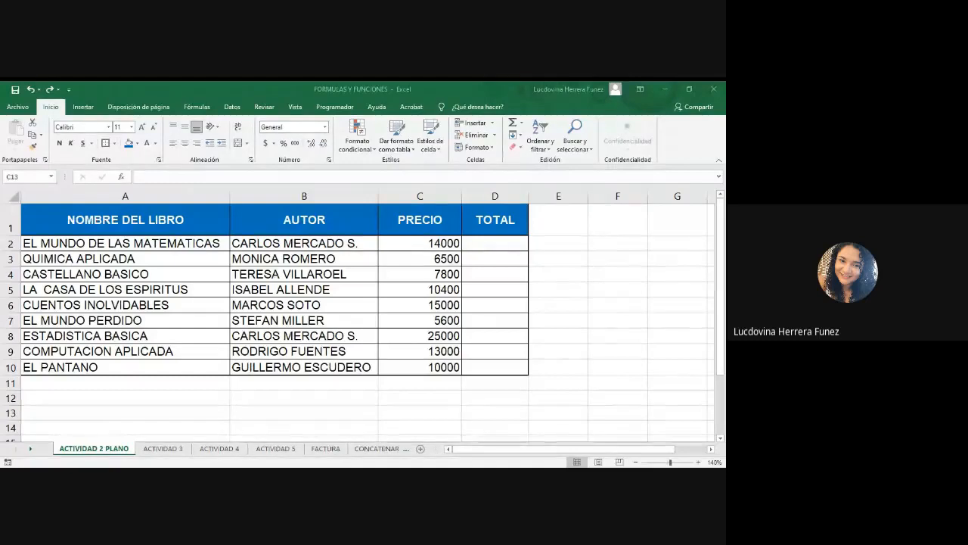
# Insert a new blank column to the left of the NOMBRE DEL LIBRO column.
pyautogui.hotkey('alt', 'Tab')
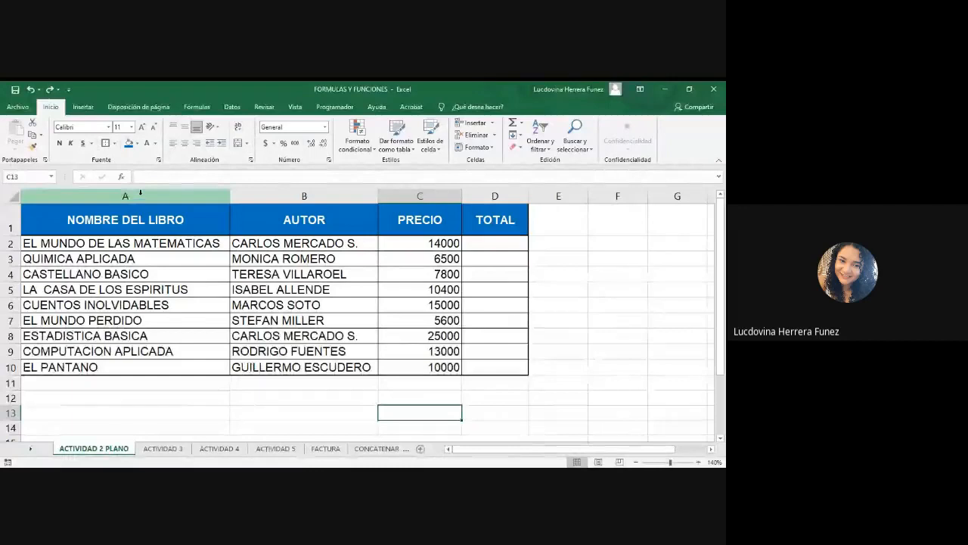
pyautogui.moveTo(140, 220); pyautogui.dragTo(496, 368)
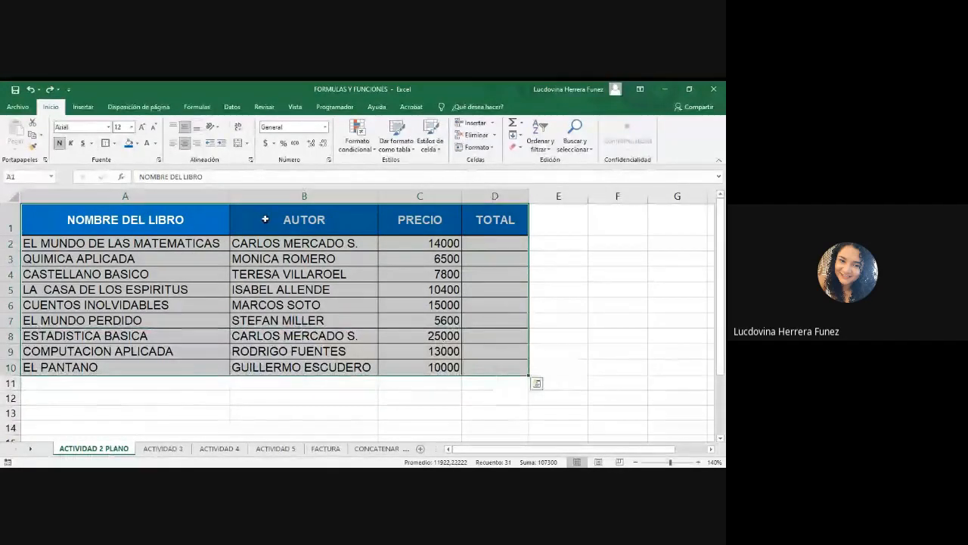
pyautogui.click(191, 194)
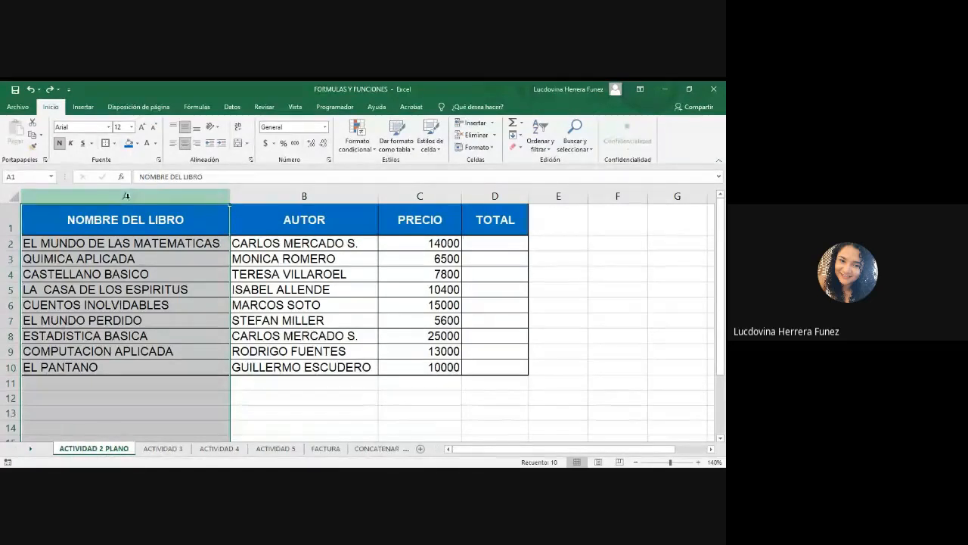
pyautogui.rightClick(126, 196)
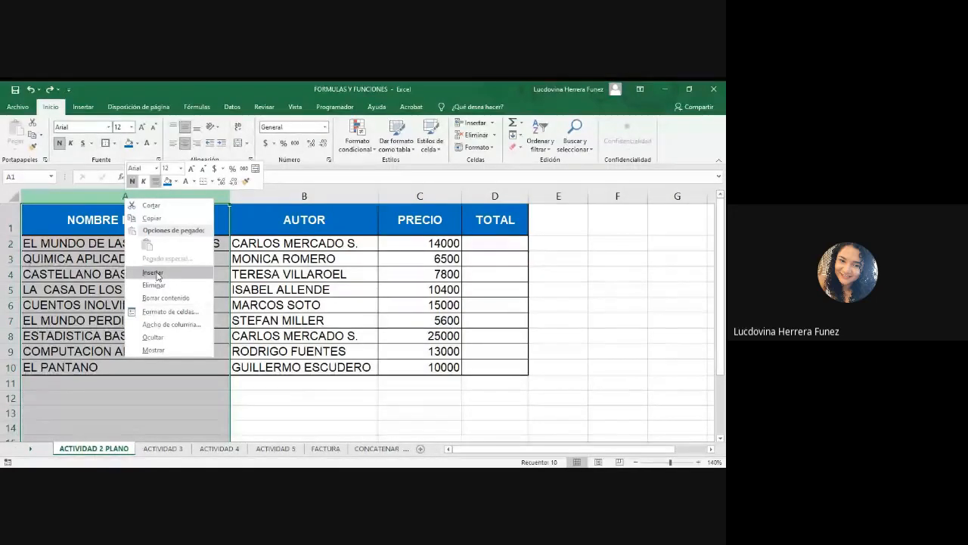
pyautogui.hotkey('alt', 'Tab')
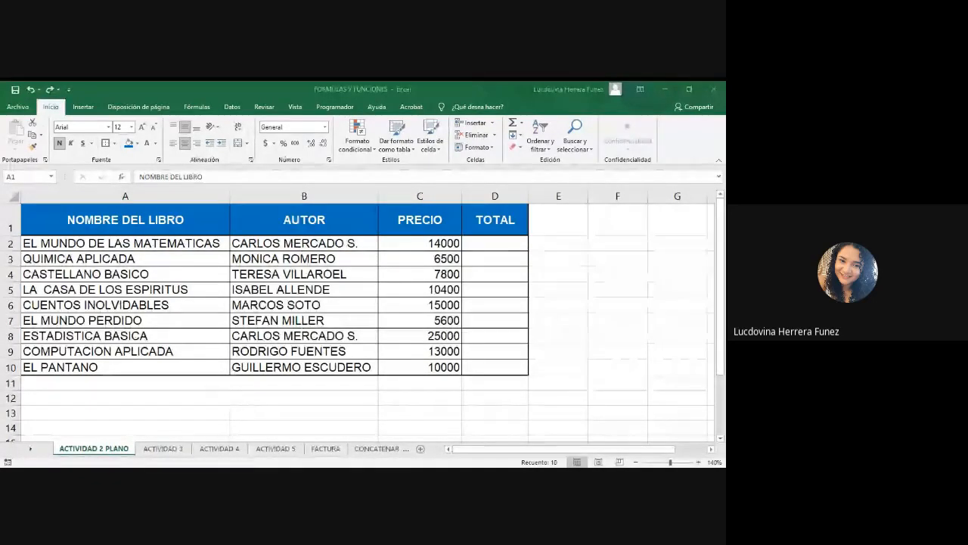
pyautogui.click(127, 195)
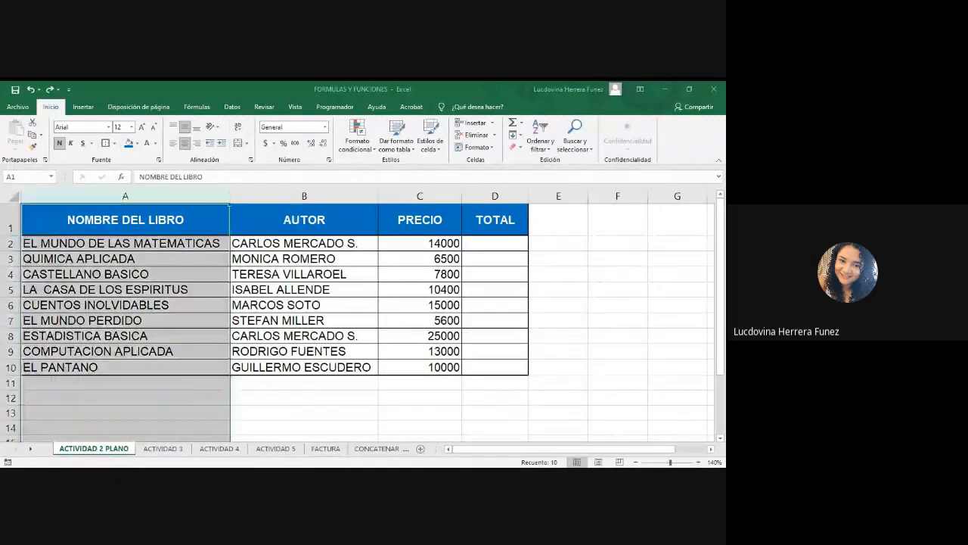
pyautogui.rightClick(132, 198)
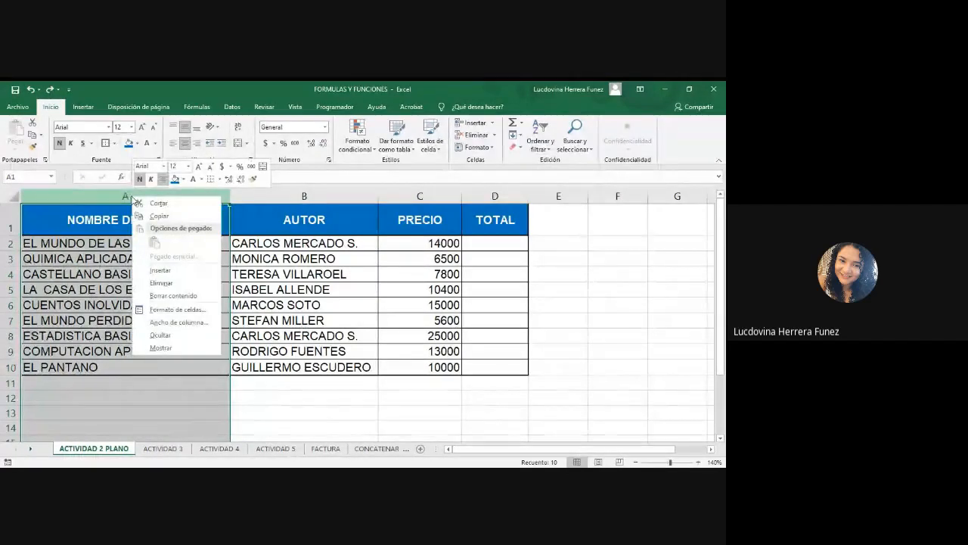
pyautogui.click(159, 272)
pyautogui.click(159, 383)
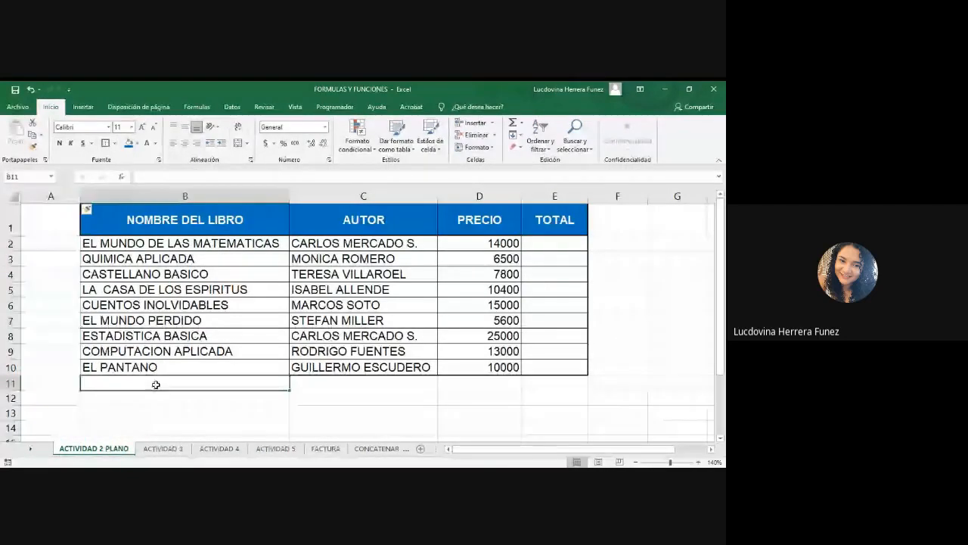
# Apply the formatting of cells B1:B10 to the whole of column A with Format Painter.
pyautogui.click(66, 195)
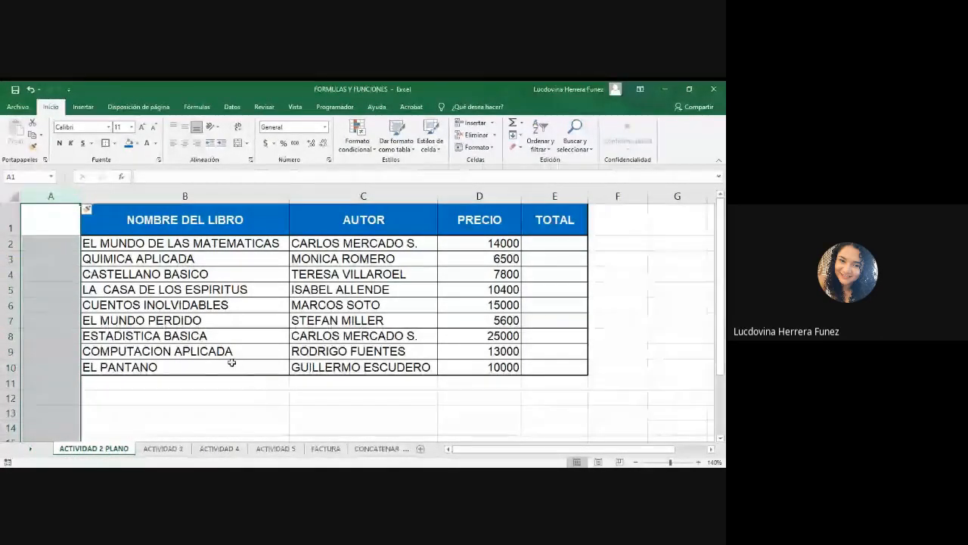
pyautogui.click(229, 189)
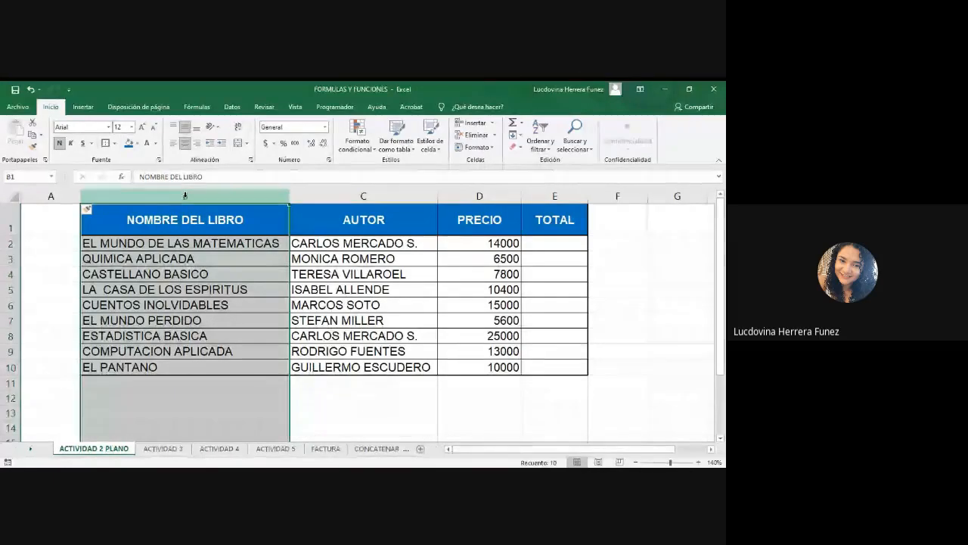
pyautogui.click(243, 219)
pyautogui.moveTo(244, 218); pyautogui.dragTo(244, 366)
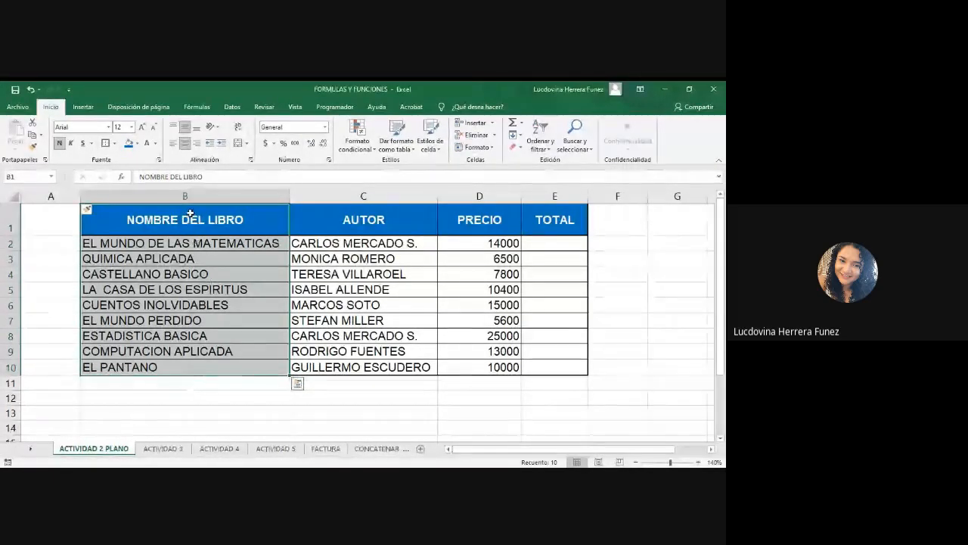
pyautogui.click(32, 147)
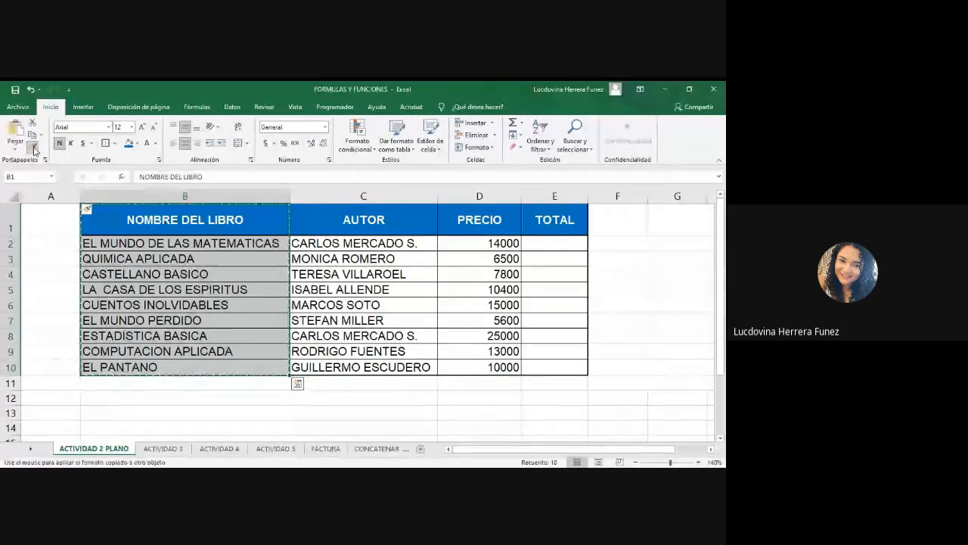
pyautogui.click(51, 195)
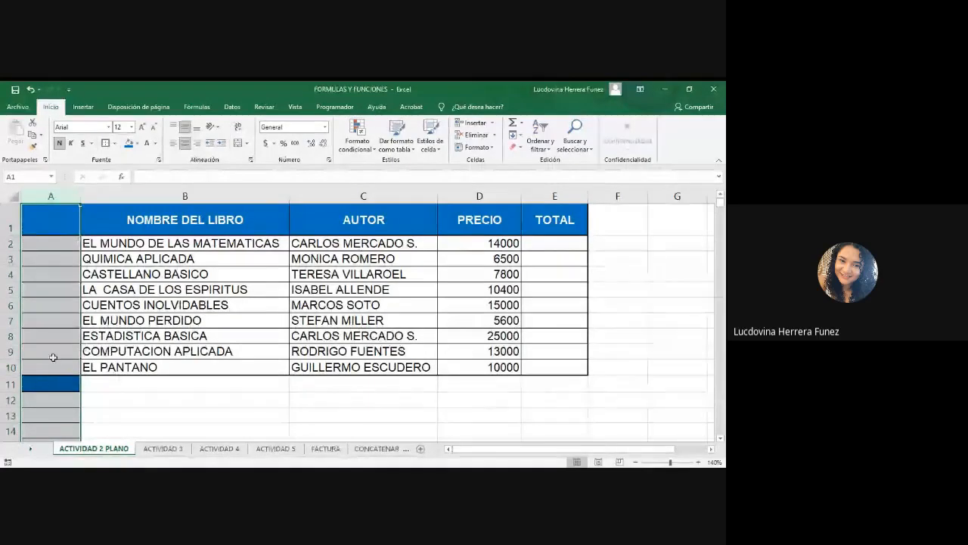
# Undo the formatting applied to column A.
pyautogui.scroll(-15, 53, 357)
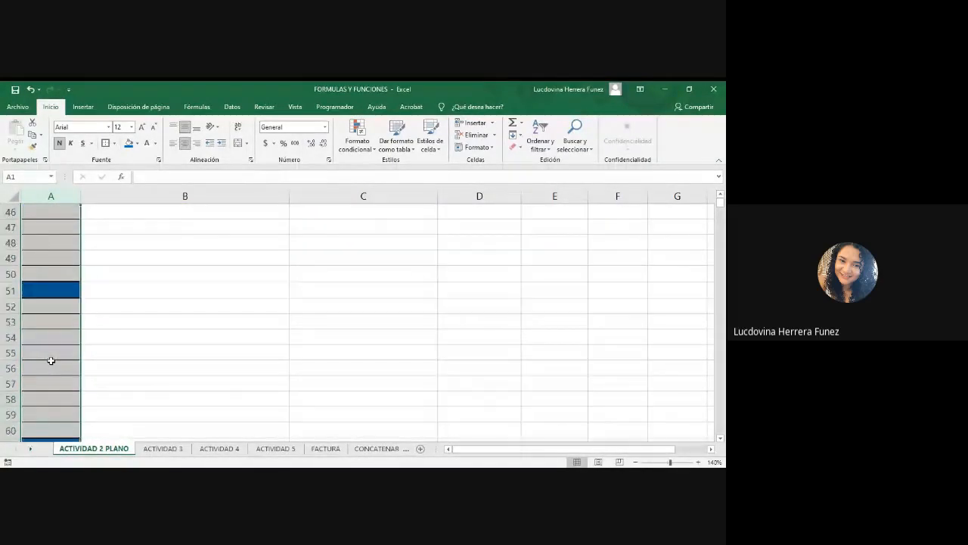
pyautogui.scroll(-20, 51, 361)
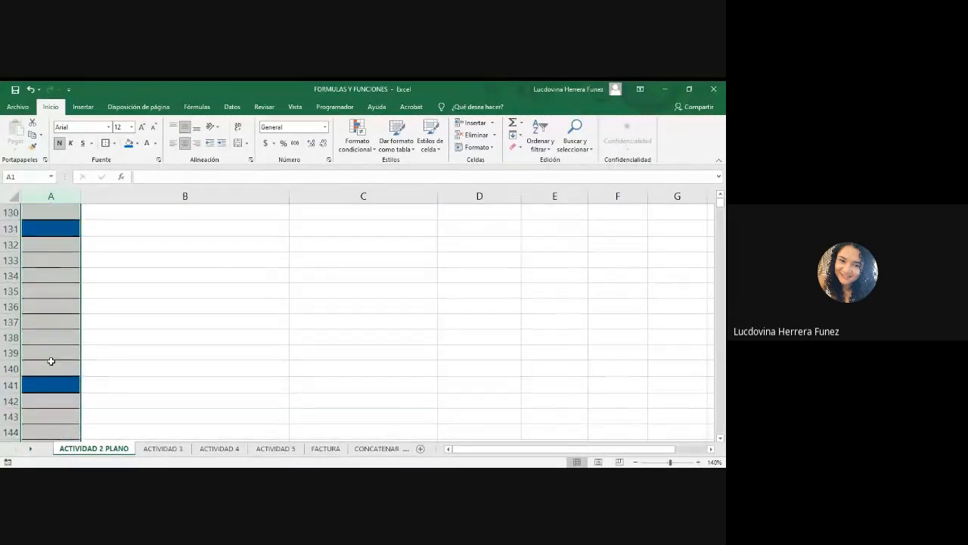
pyautogui.scroll(-5, 51, 361)
pyautogui.scroll(20, 52, 360)
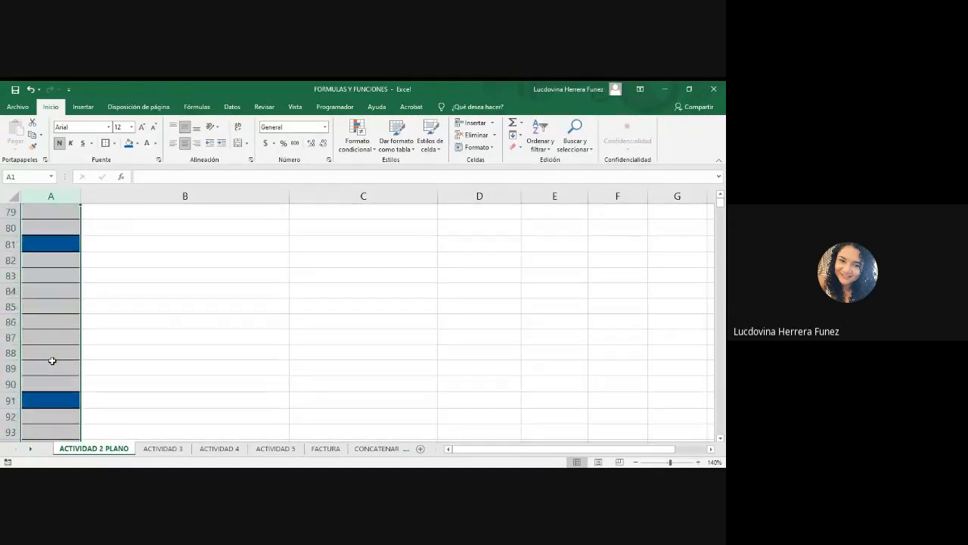
pyautogui.scroll(3, 51, 361)
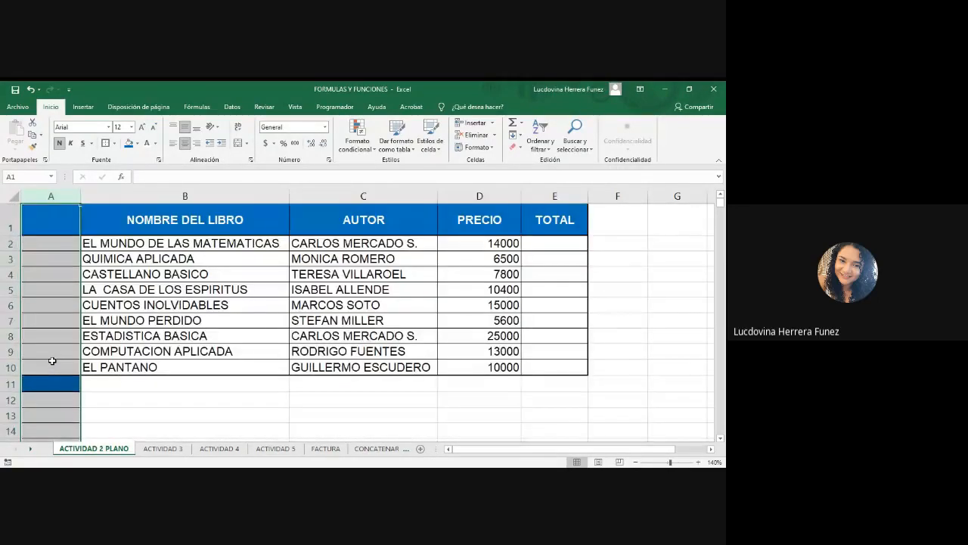
pyautogui.click(260, 476)
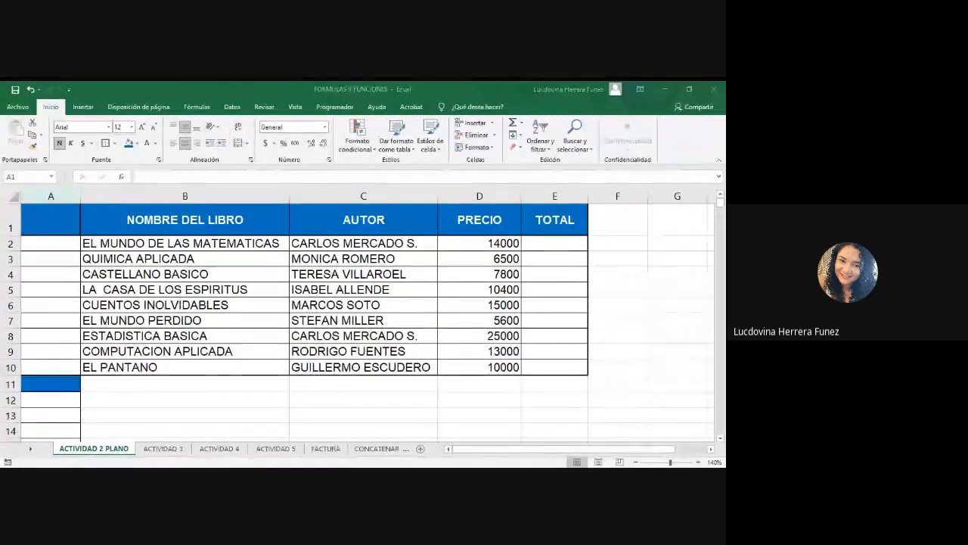
pyautogui.click(279, 477)
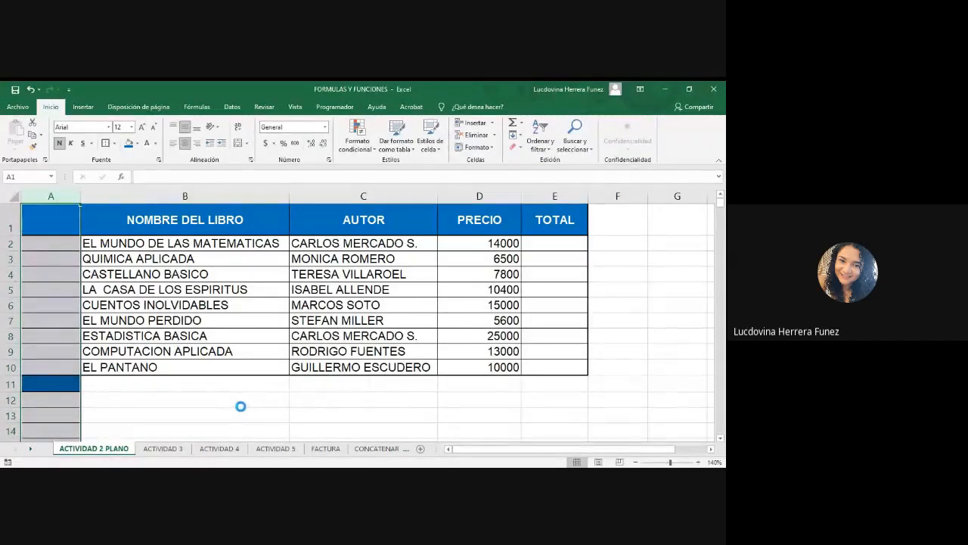
pyautogui.hotkey('ctrl', 'z')
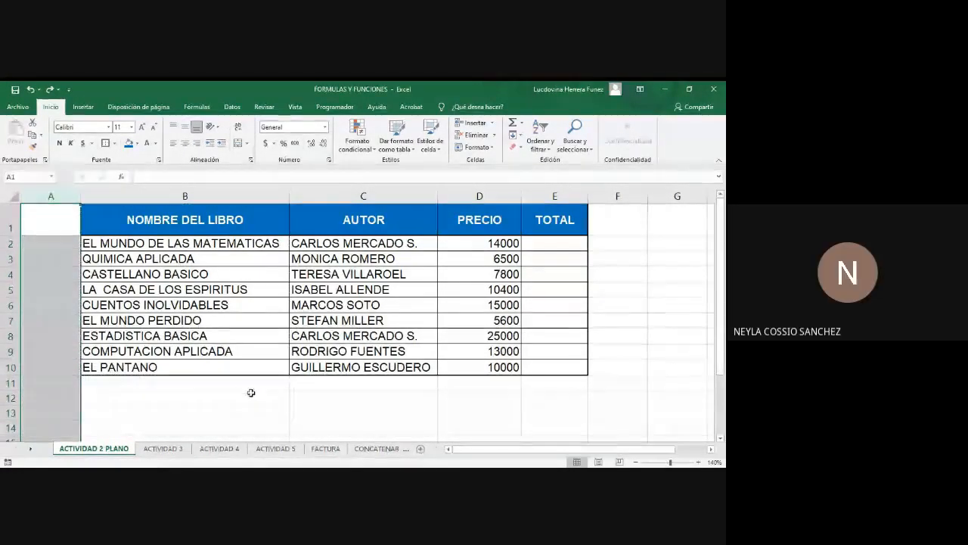
pyautogui.click(251, 393)
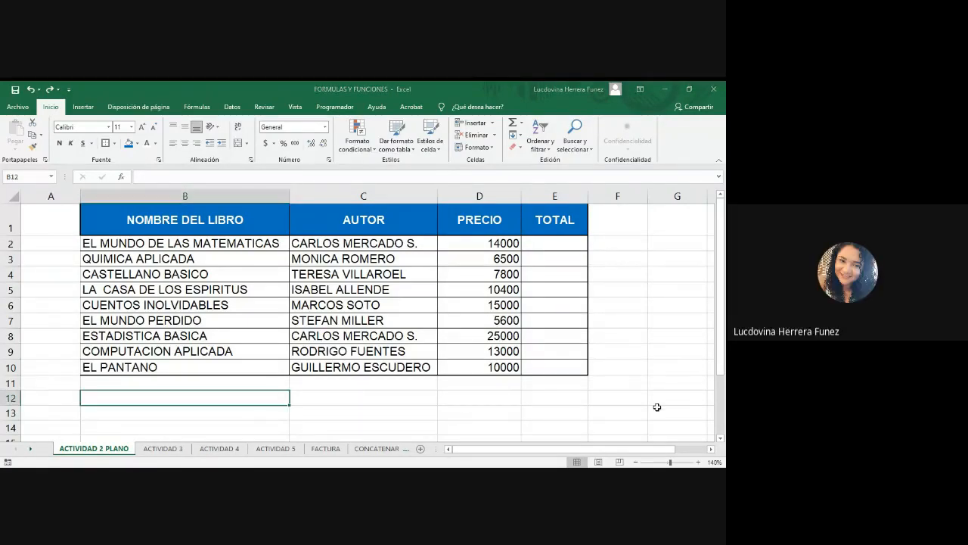
# Copy the entire NOMBRE DEL LIBRO column's formatting onto column A with Format Painter.
pyautogui.click(184, 194)
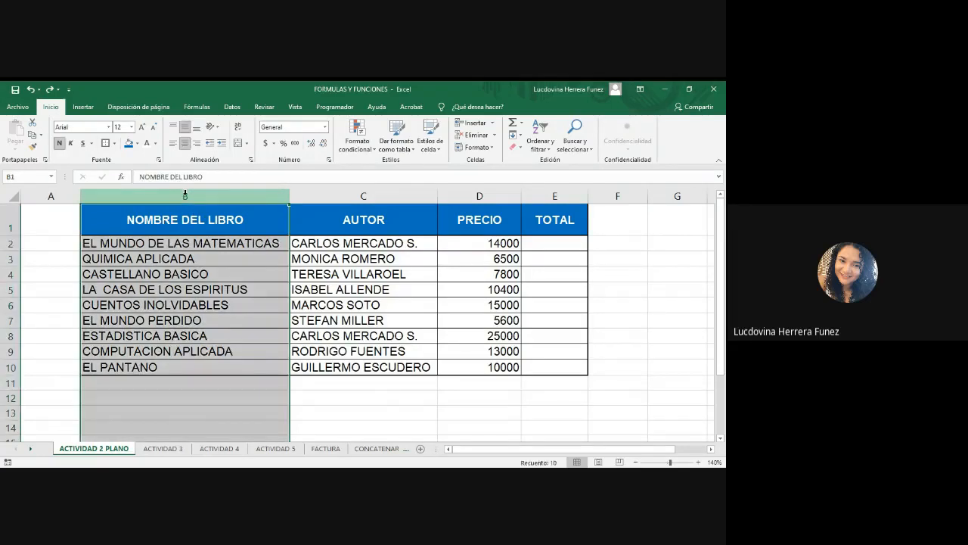
pyautogui.click(32, 148)
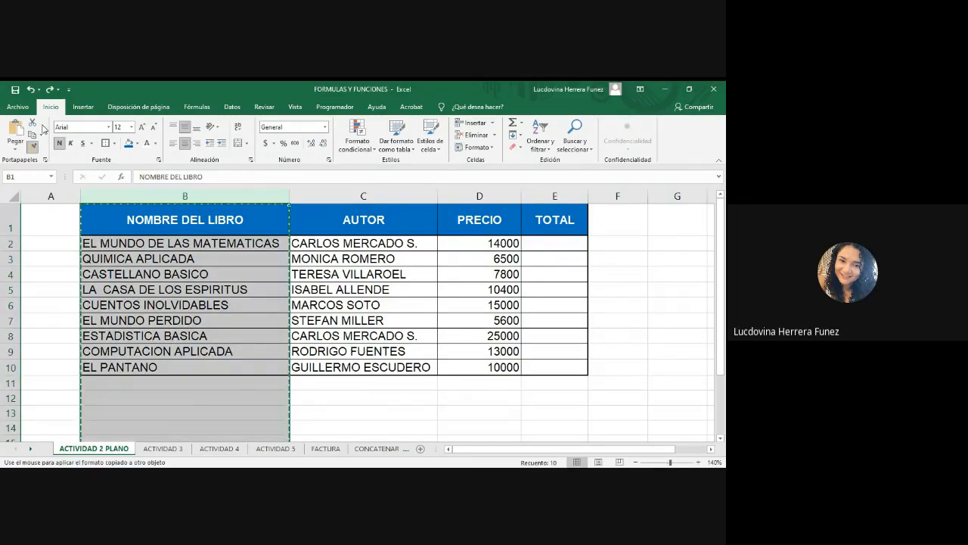
pyautogui.click(53, 195)
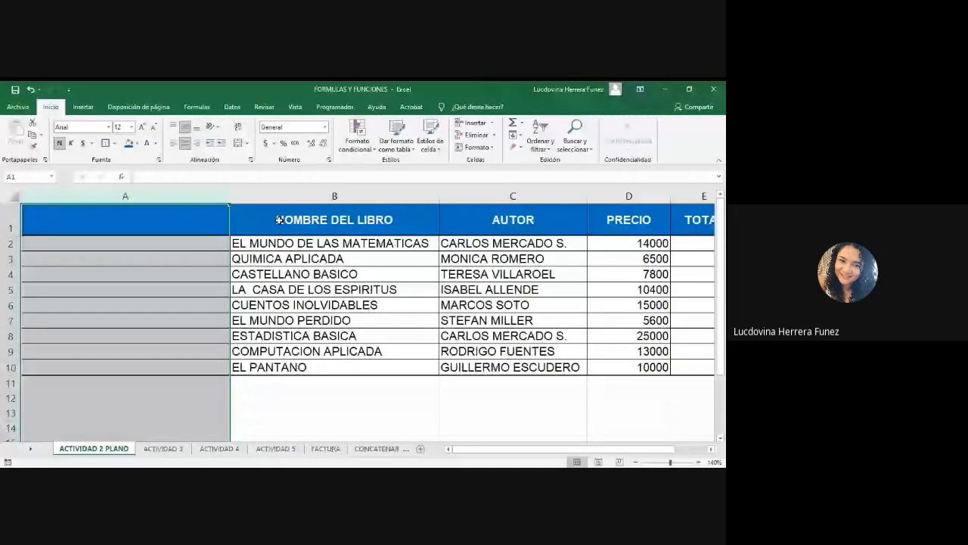
pyautogui.click(337, 196)
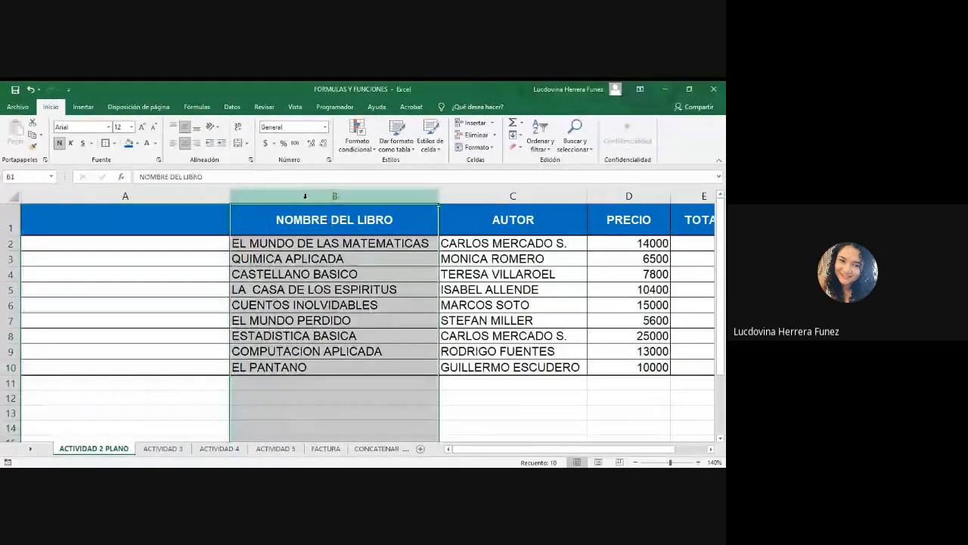
pyautogui.click(166, 194)
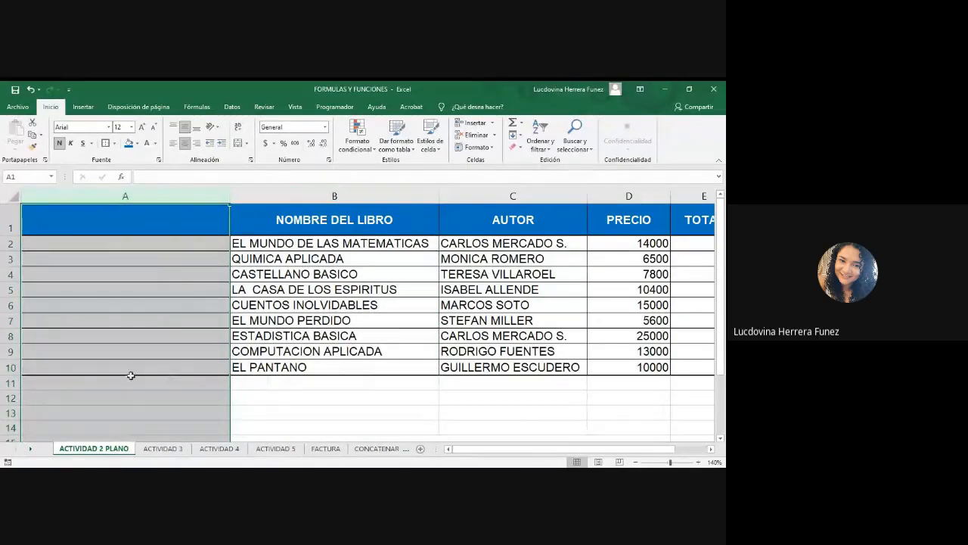
pyautogui.hotkey('alt', 'Tab')
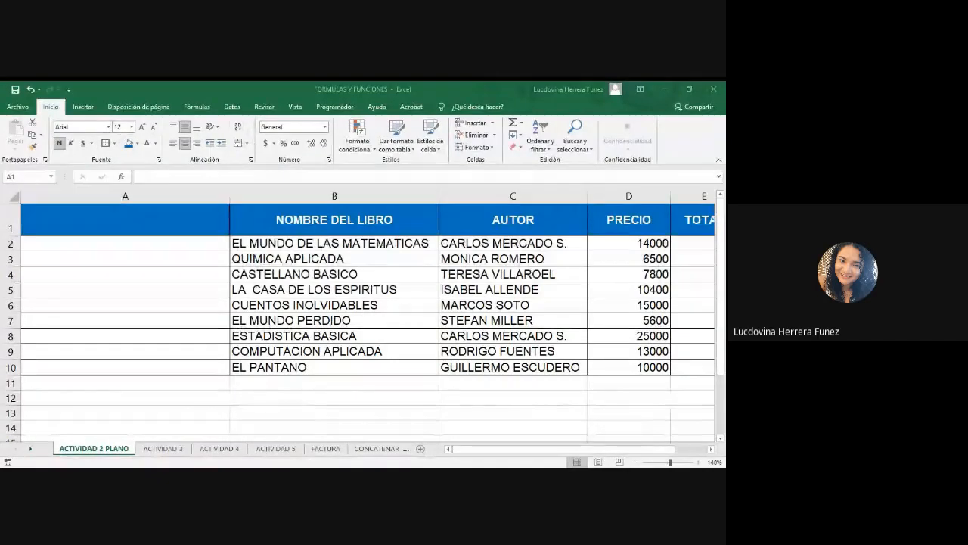
pyautogui.hotkey('alt', 'Tab')
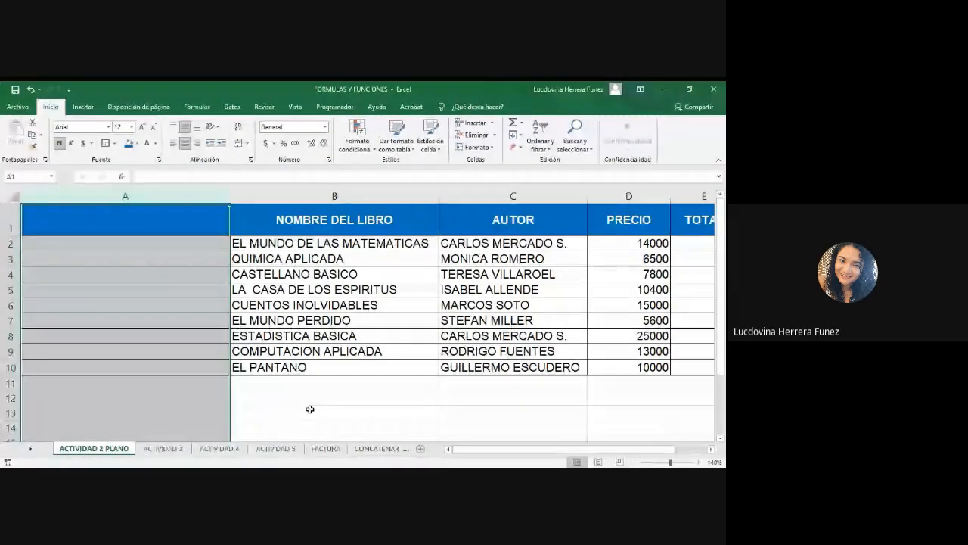
# Enter CODIGO as the header in cell A1 and autofit column A's width to it.
pyautogui.click(310, 409)
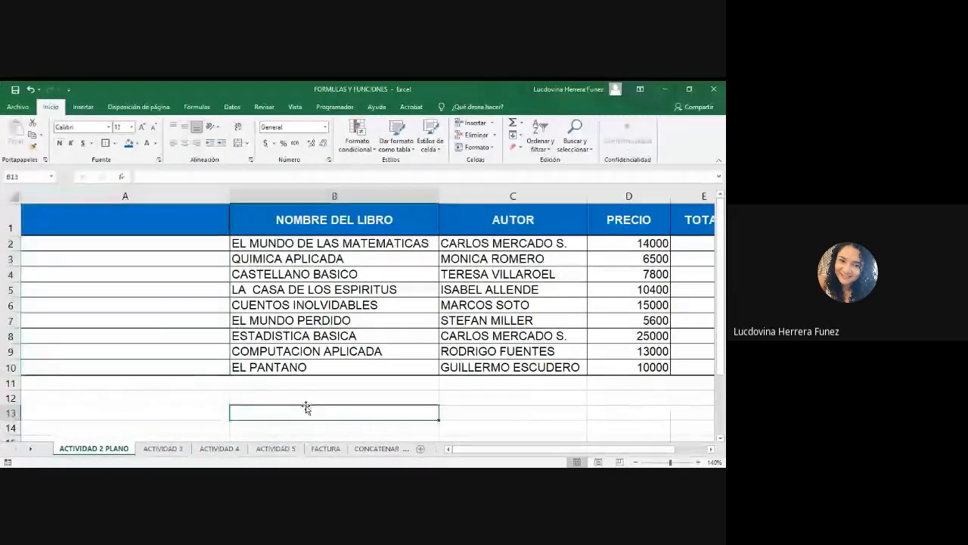
pyautogui.click(118, 218)
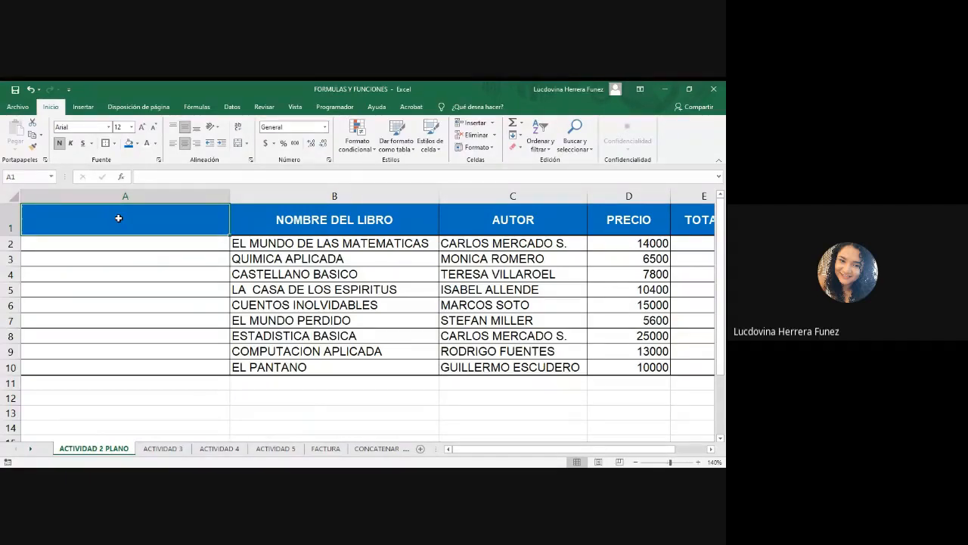
pyautogui.write('CODIGO')
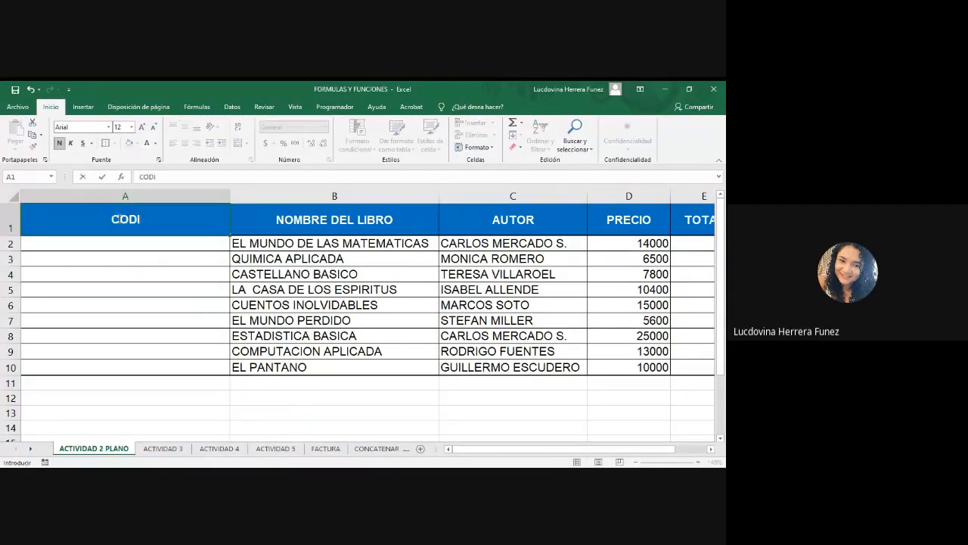
pyautogui.click(228, 195)
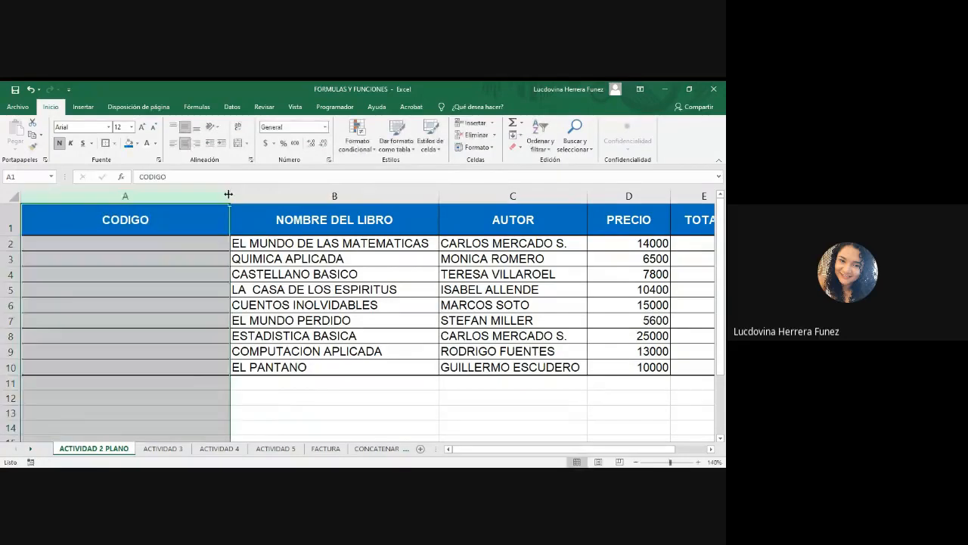
pyautogui.doubleClick(228, 194)
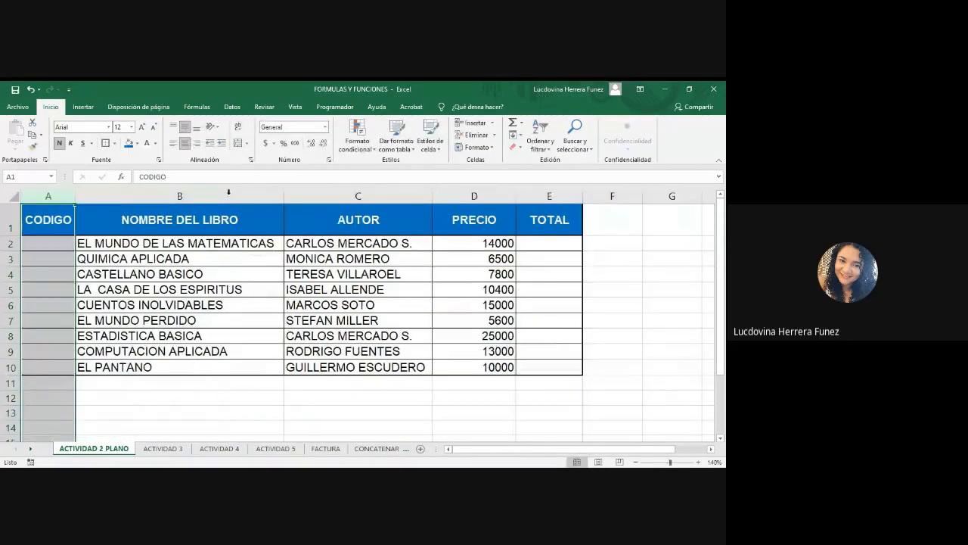
pyautogui.press('Down')
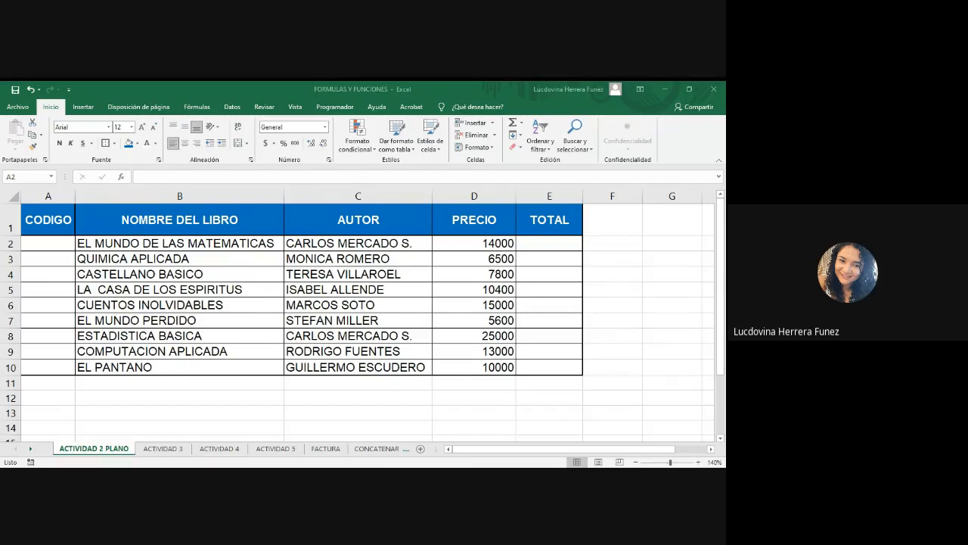
# Narrow the NOMBRE DEL LIBRO column and autofit its width back to the book titles.
pyautogui.moveTo(284, 197); pyautogui.dragTo(168, 197)
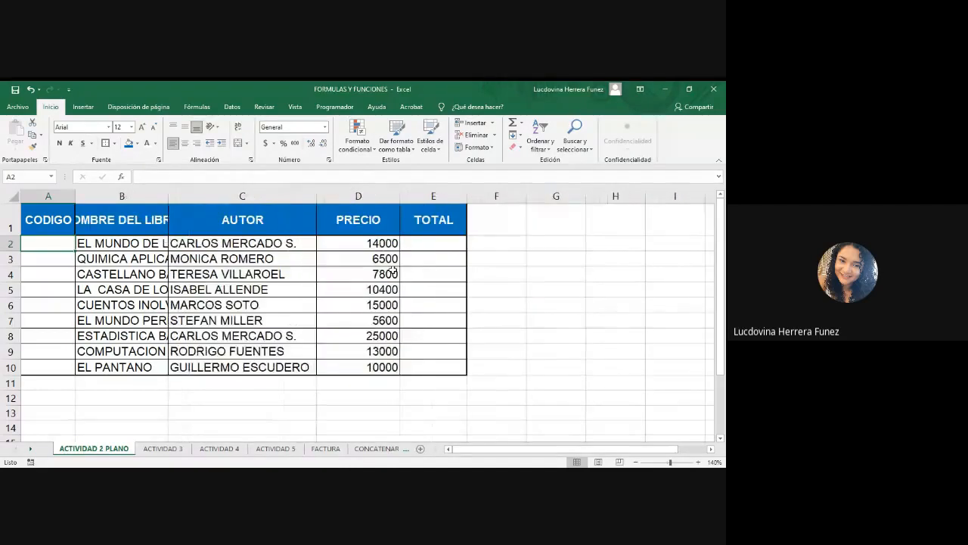
pyautogui.click(260, 398)
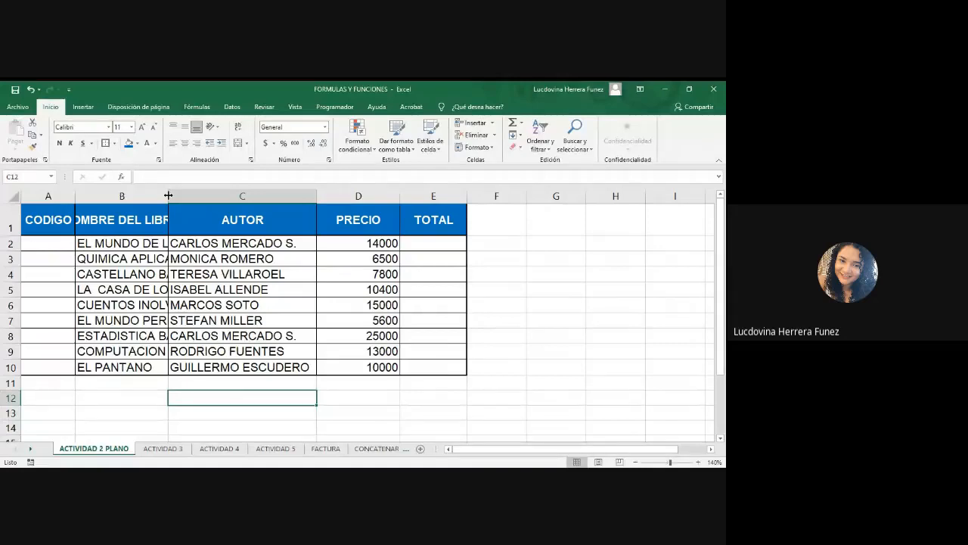
pyautogui.doubleClick(168, 196)
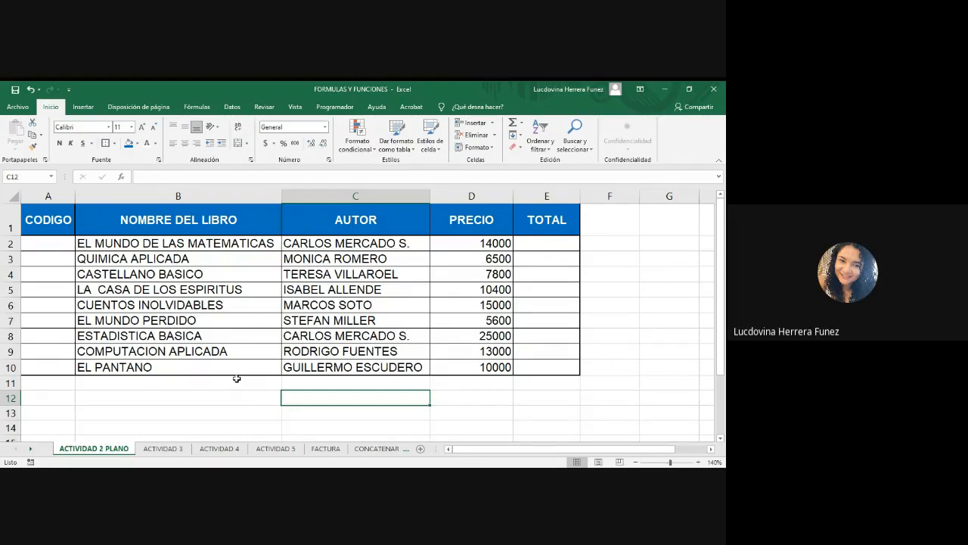
pyautogui.click(289, 475)
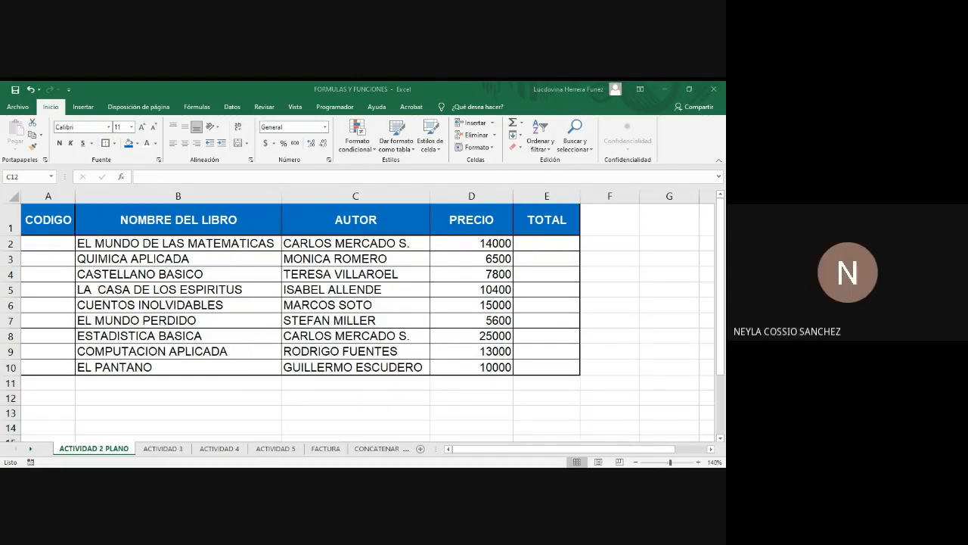
pyautogui.hotkey('alt', 'Tab')
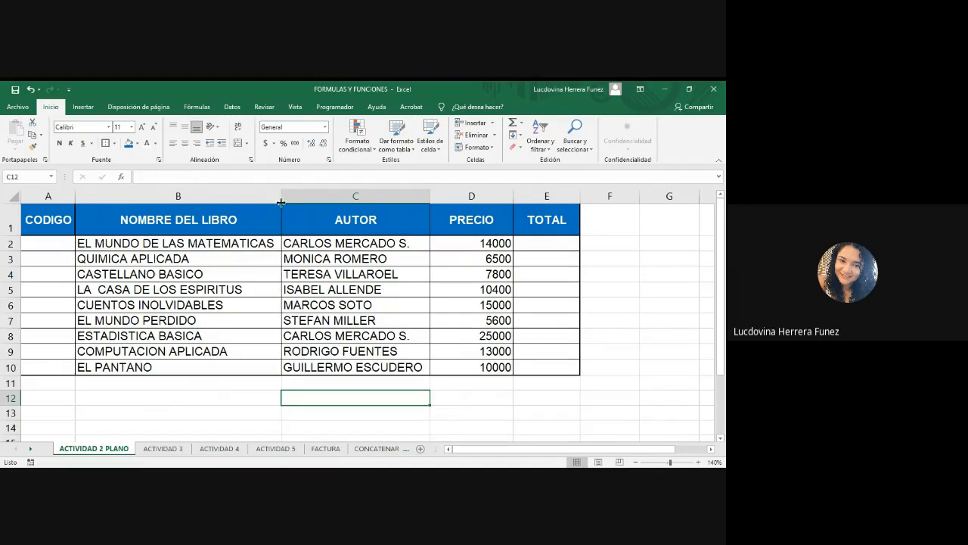
# Narrow the NOMBRE DEL LIBRO column and apply Wrap Text to the whole column.
pyautogui.moveTo(280, 200); pyautogui.dragTo(190, 200)
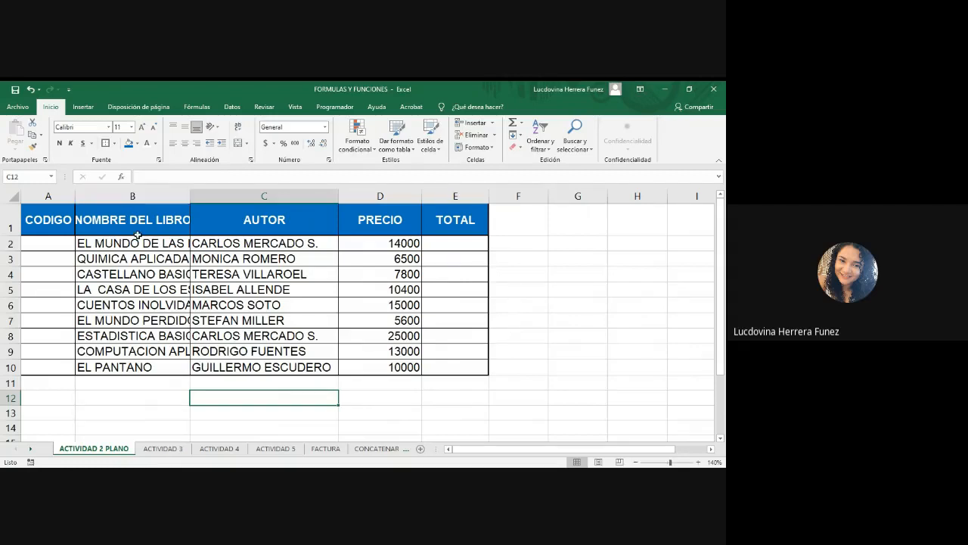
pyautogui.moveTo(189, 197); pyautogui.dragTo(171, 200)
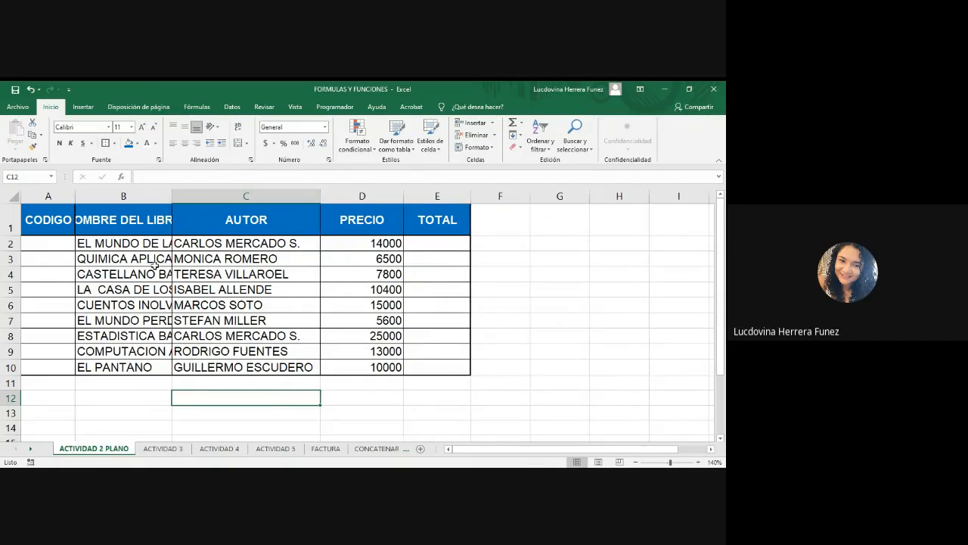
pyautogui.click(134, 215)
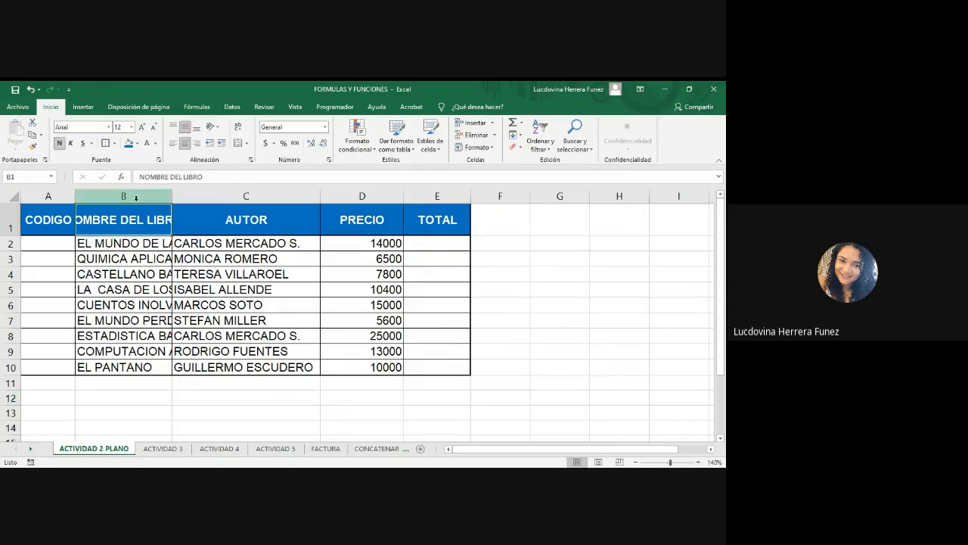
pyautogui.click(137, 197)
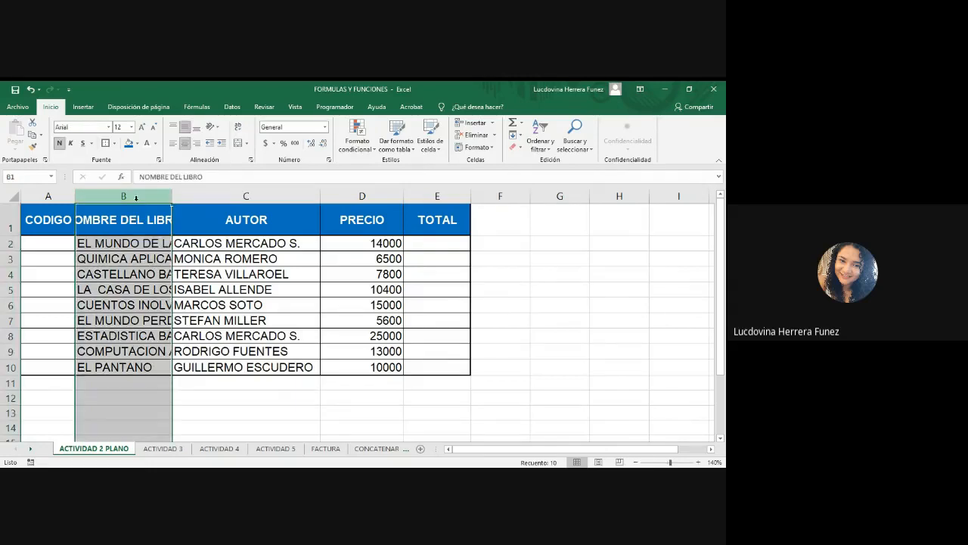
pyautogui.click(238, 129)
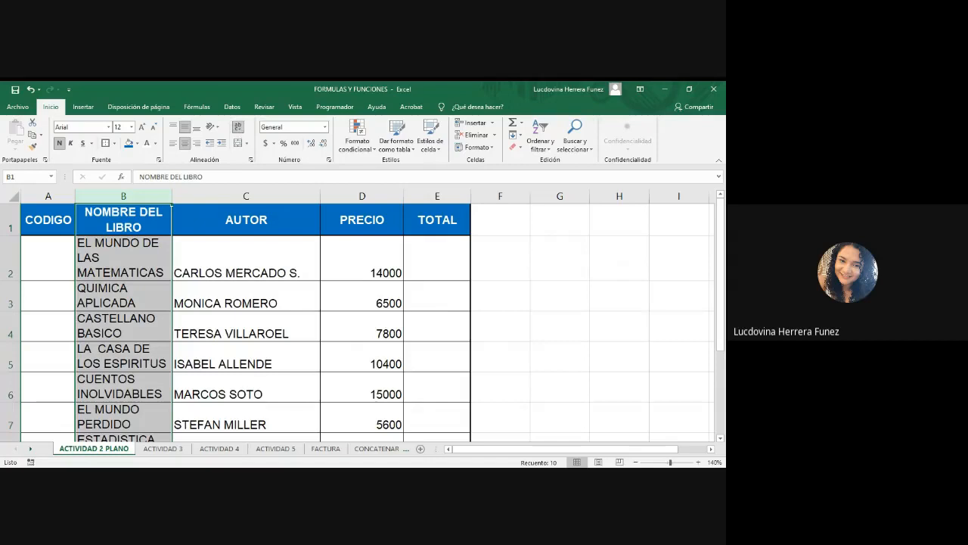
pyautogui.hotkey('alt', 'Tab')
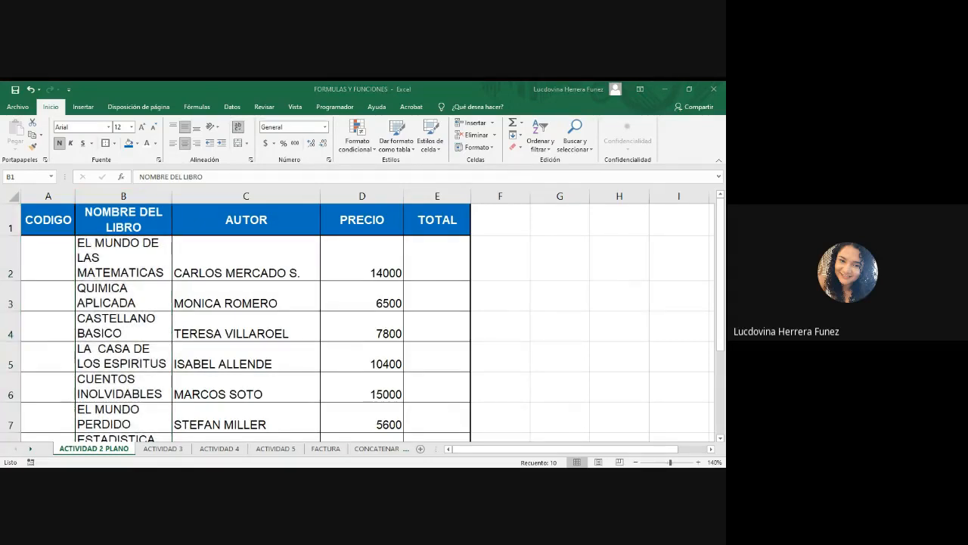
pyautogui.hotkey('alt', 'Tab')
pyautogui.click(646, 295)
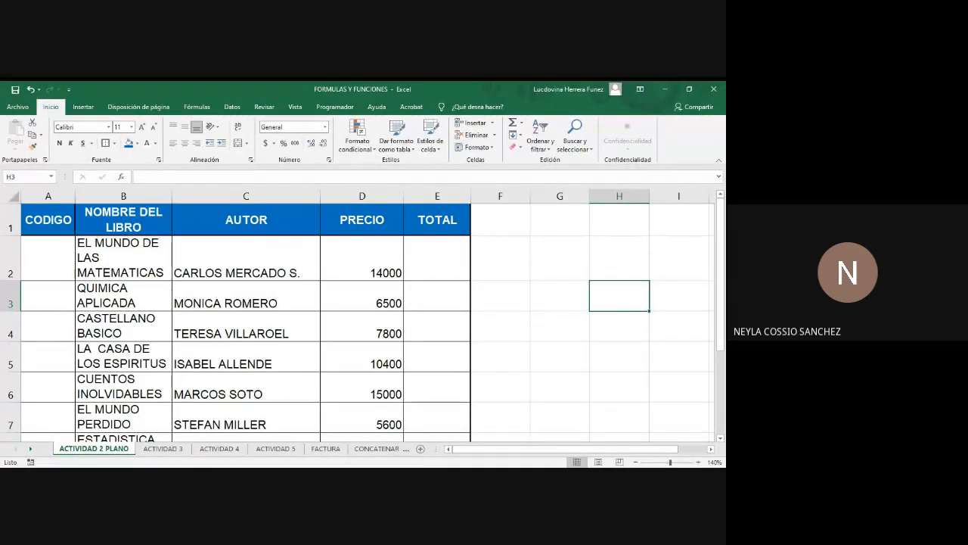
pyautogui.hotkey('alt', 'Tab')
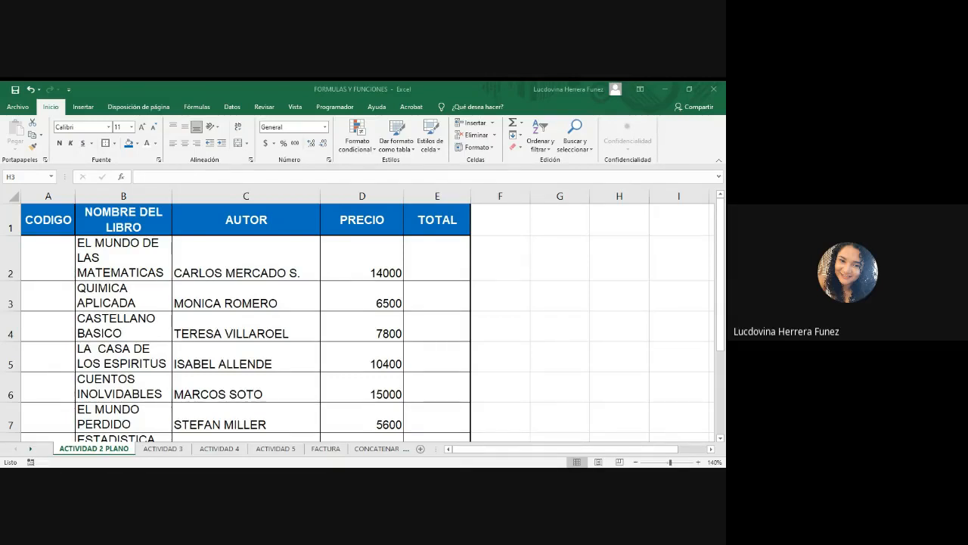
# Turn off Wrap Text for the NOMBRE DEL LIBRO column and autofit its width to the titles.
pyautogui.click(156, 196)
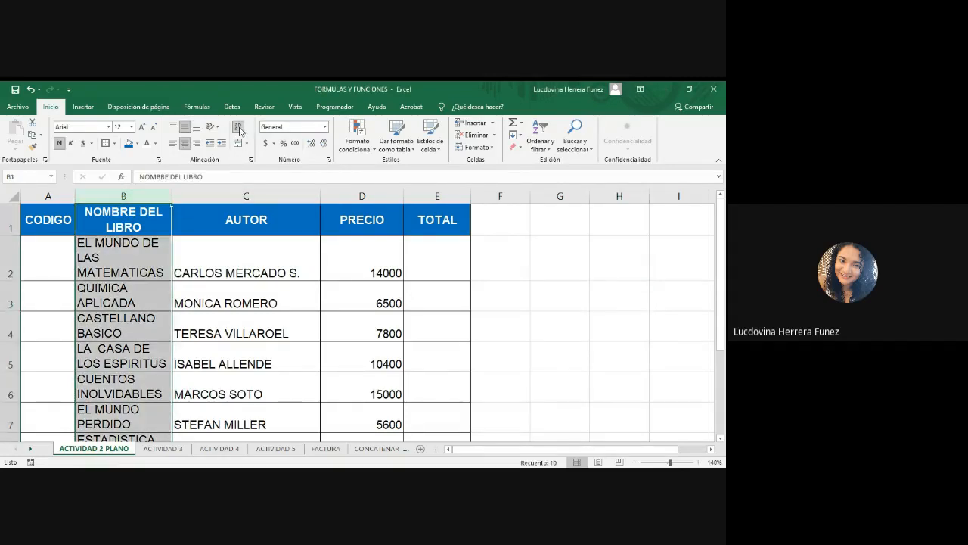
pyautogui.click(239, 128)
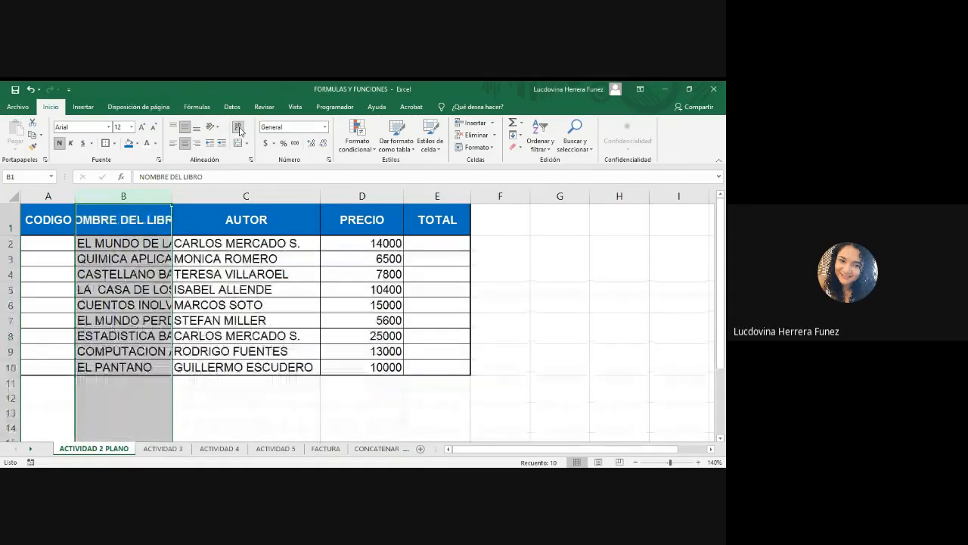
pyautogui.doubleClick(173, 201)
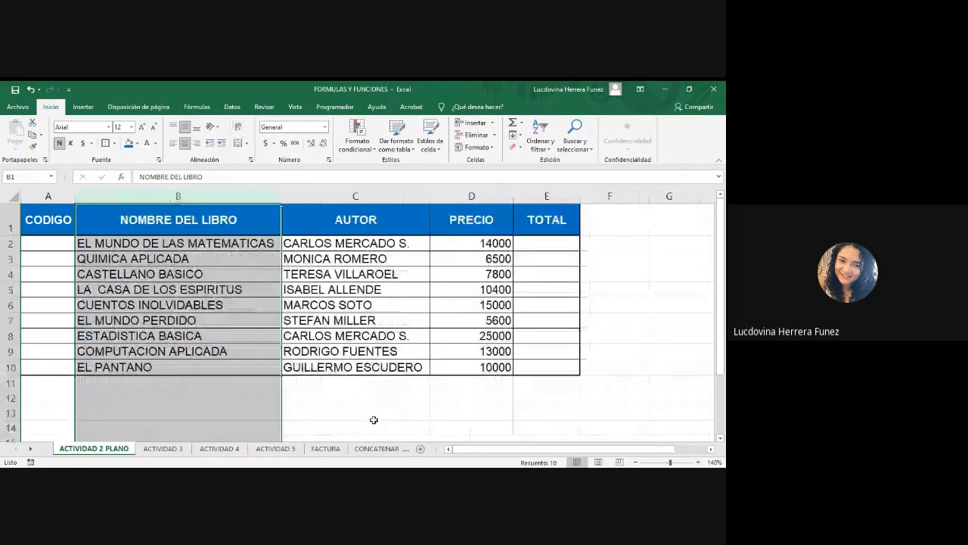
pyautogui.click(369, 407)
pyautogui.hotkey('alt', 'Tab')
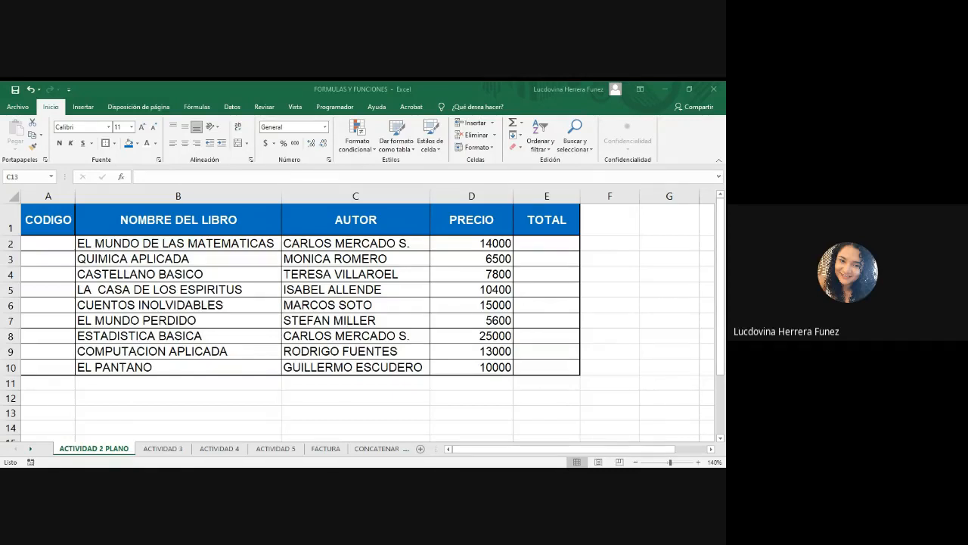
pyautogui.hotkey('alt', 'Tab')
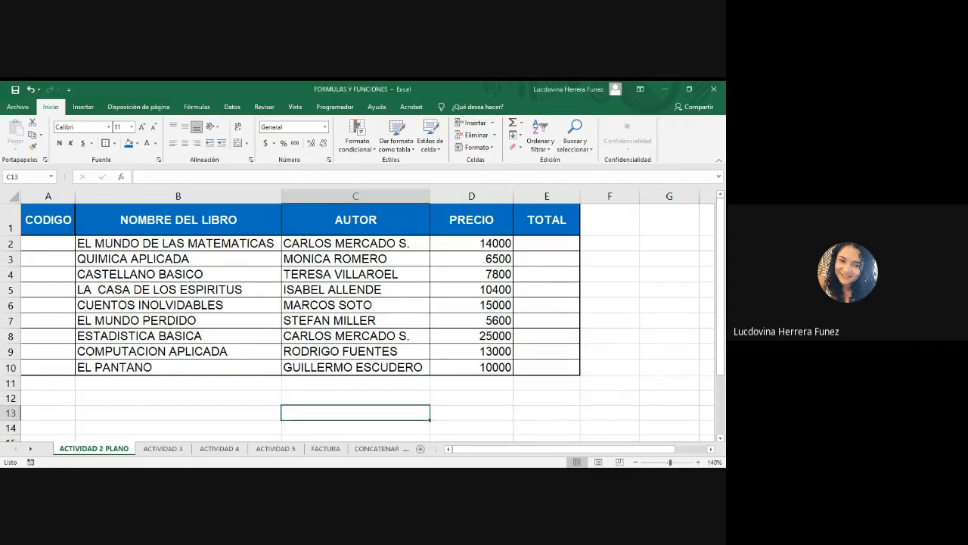
pyautogui.hotkey('alt', 'Tab')
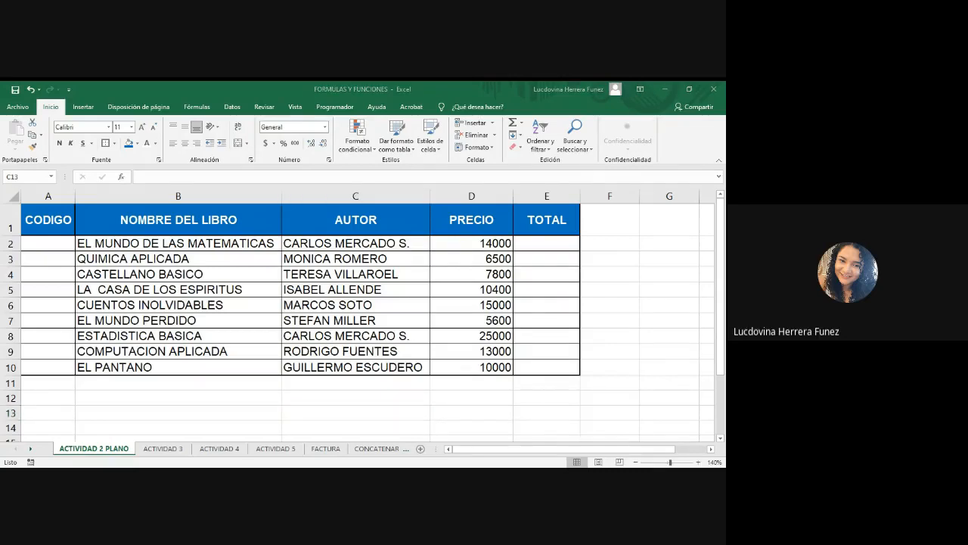
pyautogui.hotkey('alt', 'Tab')
# Enter the code AXC001 in cell A2 under CODIGO.
pyautogui.click(46, 246)
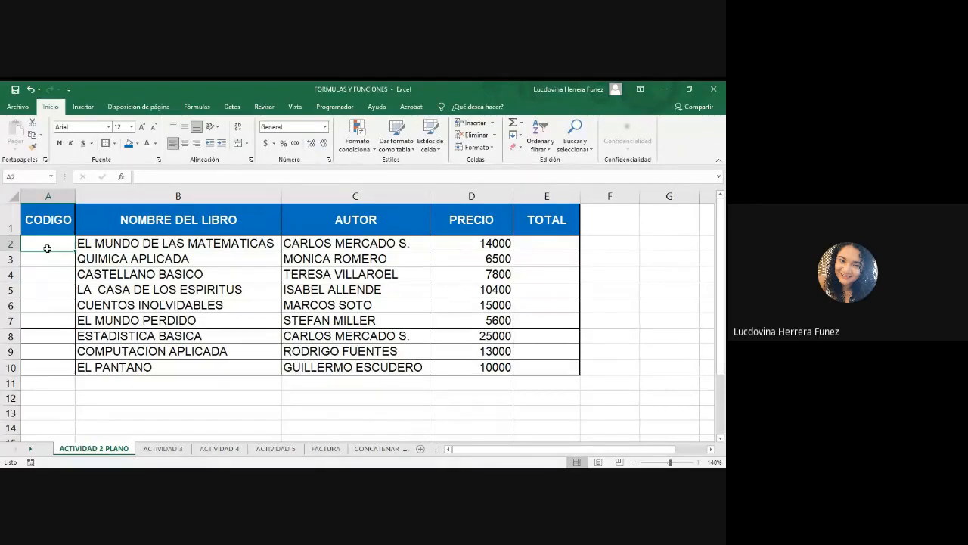
pyautogui.write('AXC')
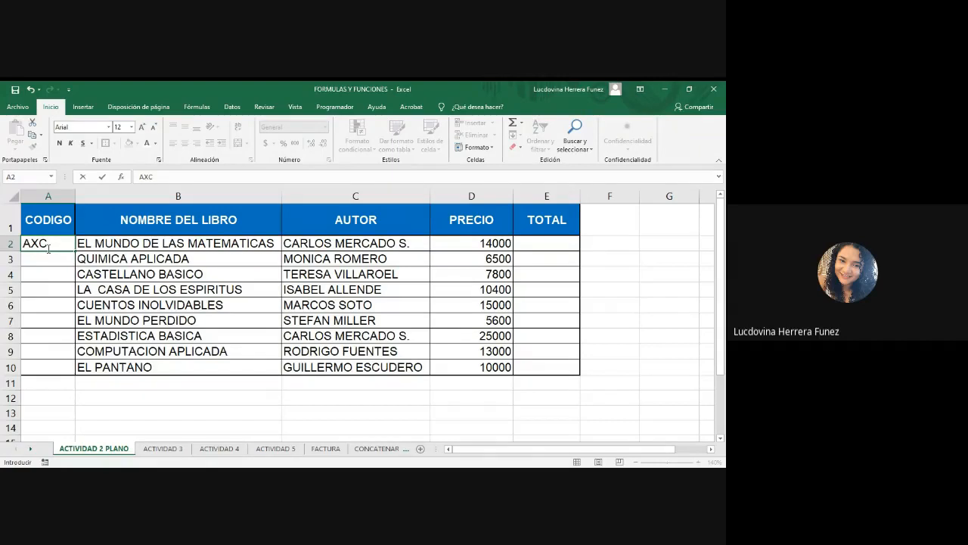
pyautogui.write('001')
pyautogui.click(101, 264)
pyautogui.click(65, 247)
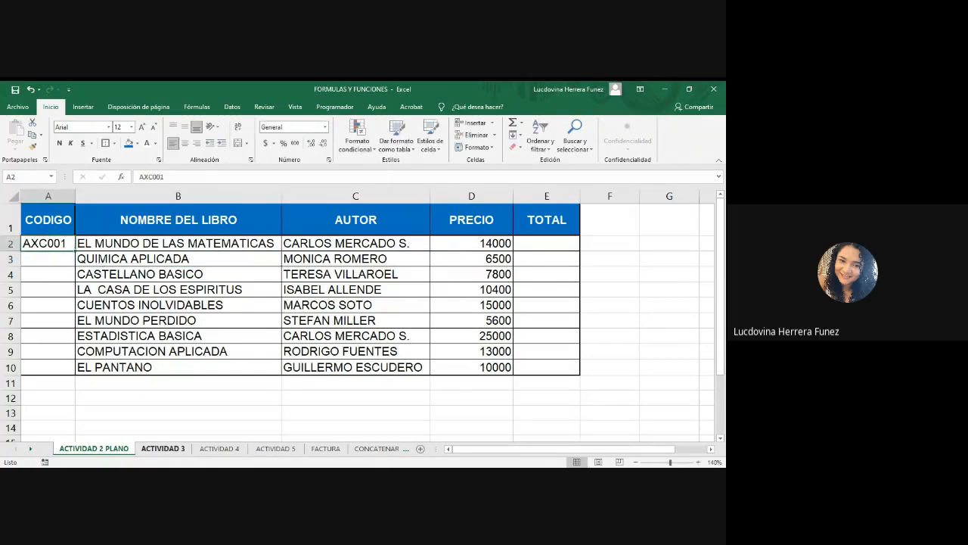
pyautogui.hotkey('alt', 'Tab')
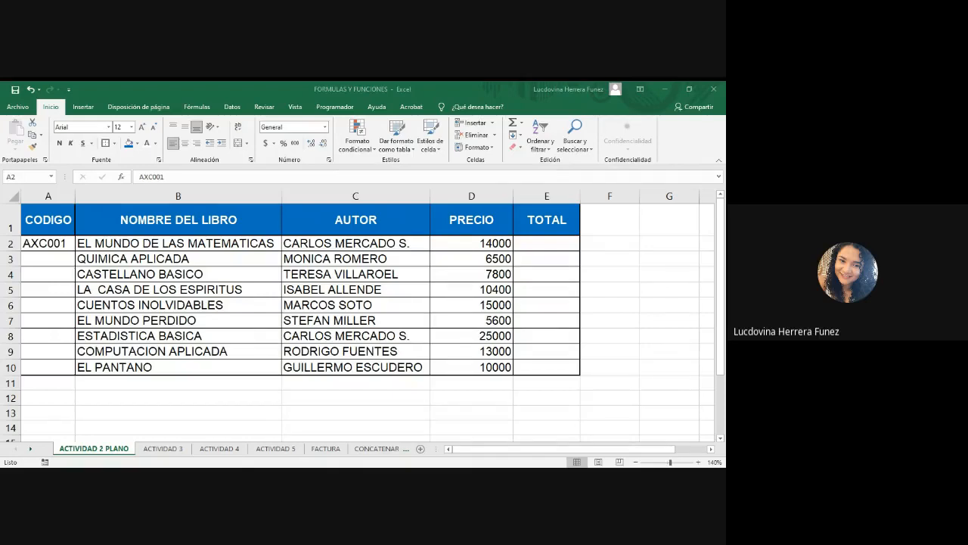
pyautogui.hotkey('alt', 'Tab')
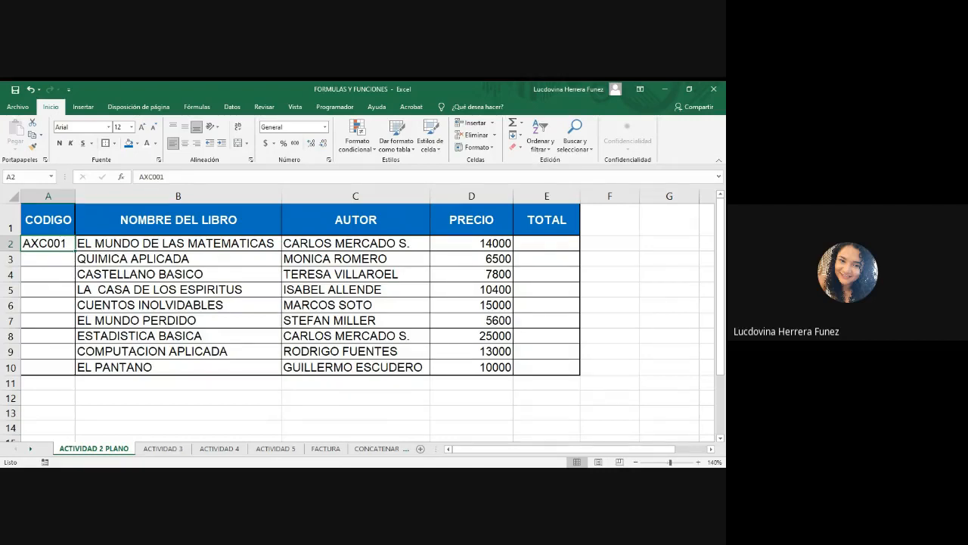
pyautogui.hotkey('alt', 'Tab')
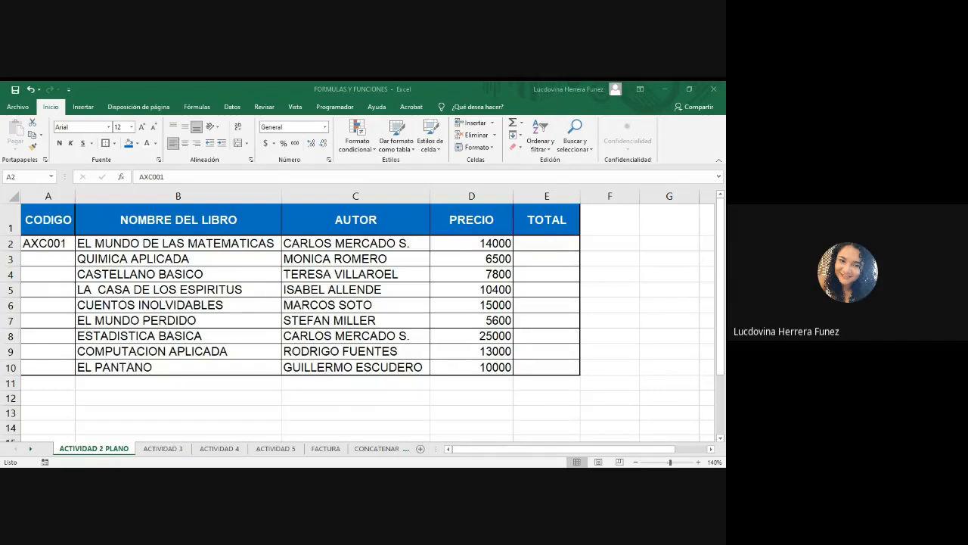
# Copy A2 and fill the code series down column A to row 10, then undo the fill.
pyautogui.hotkey('ctrl', 'c')
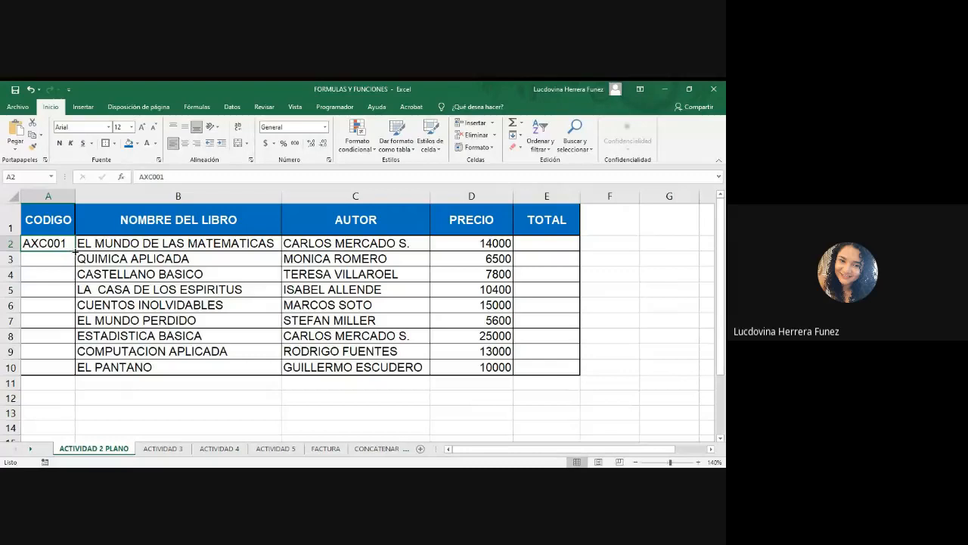
pyautogui.moveTo(74, 250); pyautogui.dragTo(71, 378)
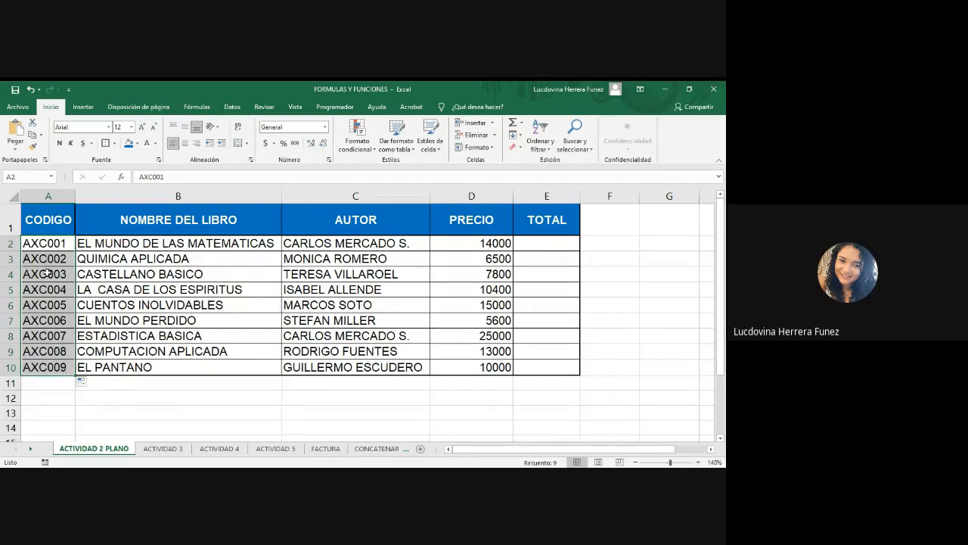
pyautogui.hotkey('ctrl', 'z')
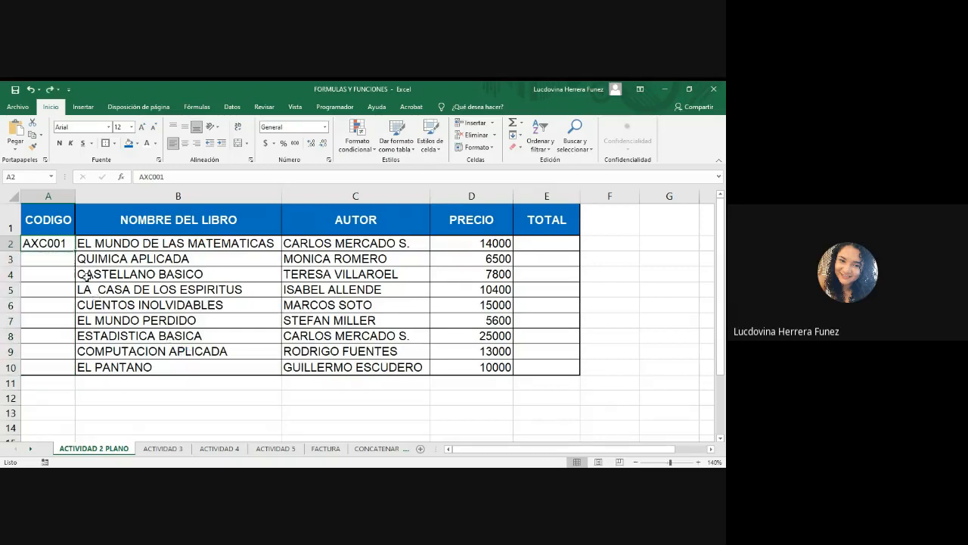
# Fill the code series down column A to row 10 once more, then undo the fill.
pyautogui.moveTo(75, 250); pyautogui.dragTo(63, 373)
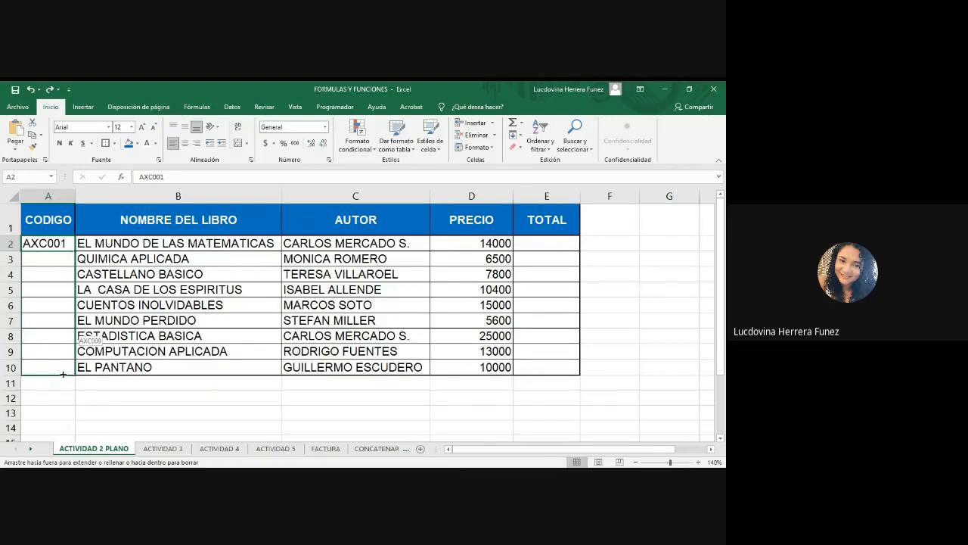
pyautogui.moveTo(63, 373); pyautogui.dragTo(63, 374)
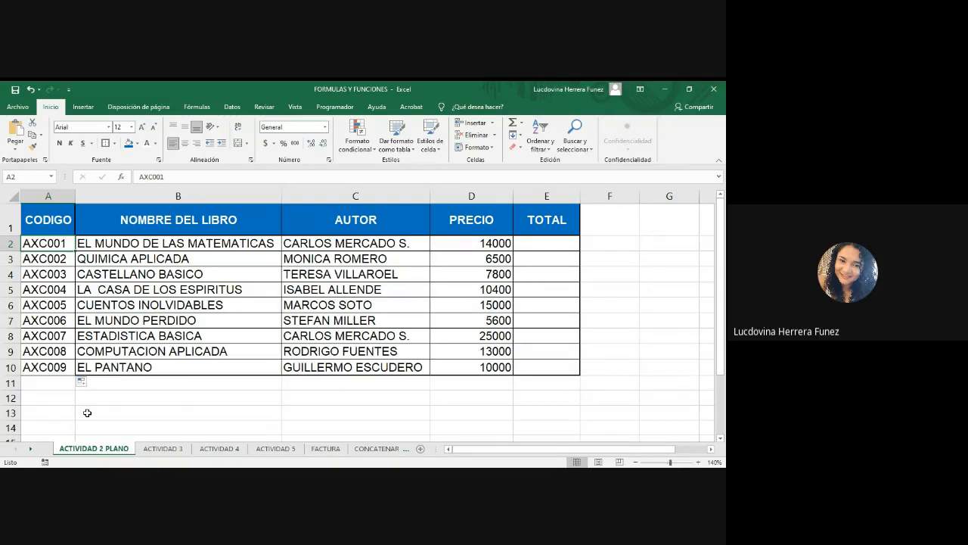
pyautogui.hotkey('ctrl', 'z')
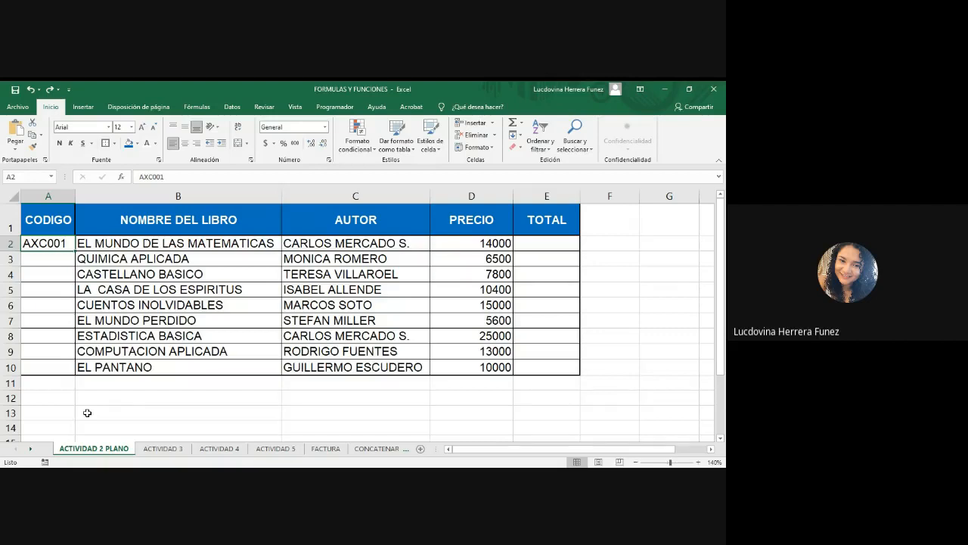
# Fill the code series from A2 down column A to row 10, giving AXC001 to AXC009.
pyautogui.click(176, 196)
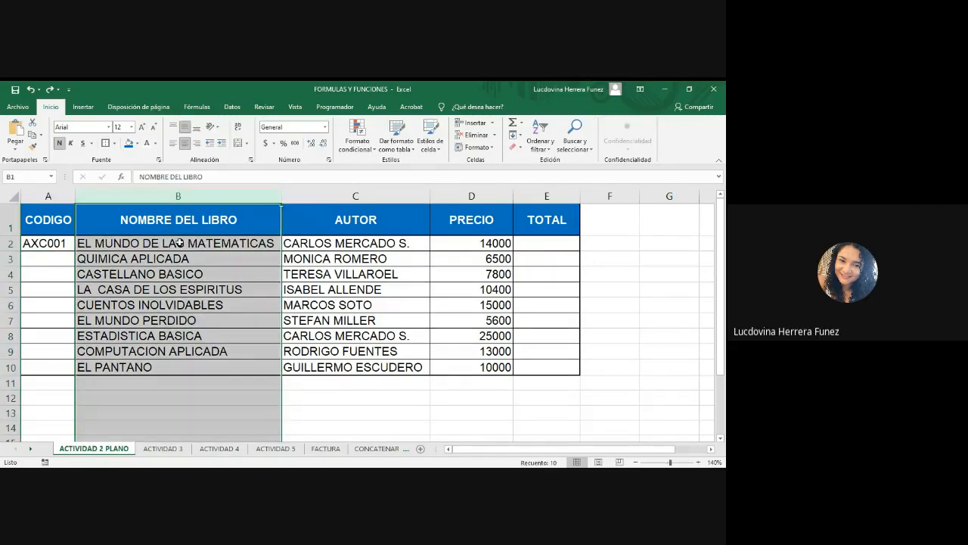
pyautogui.moveTo(179, 242); pyautogui.dragTo(179, 365)
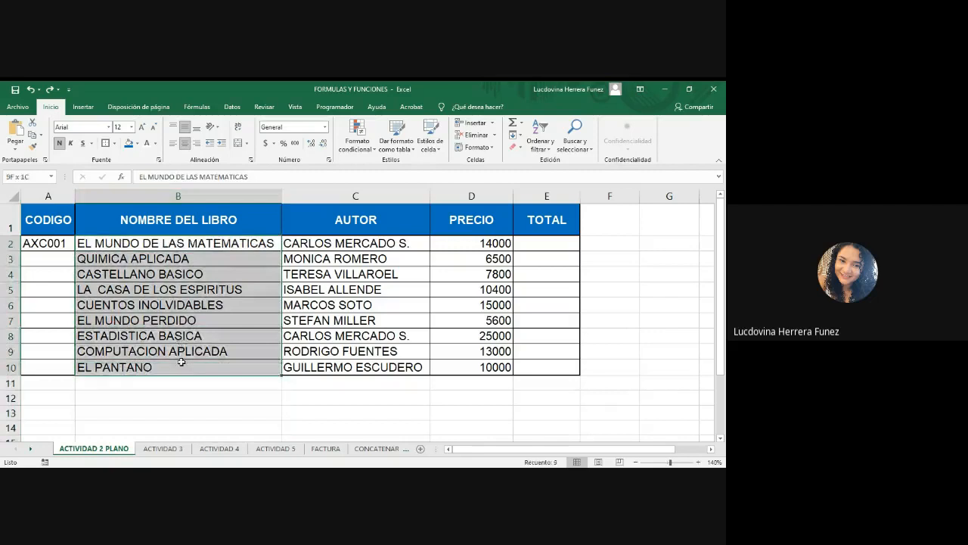
pyautogui.click(60, 244)
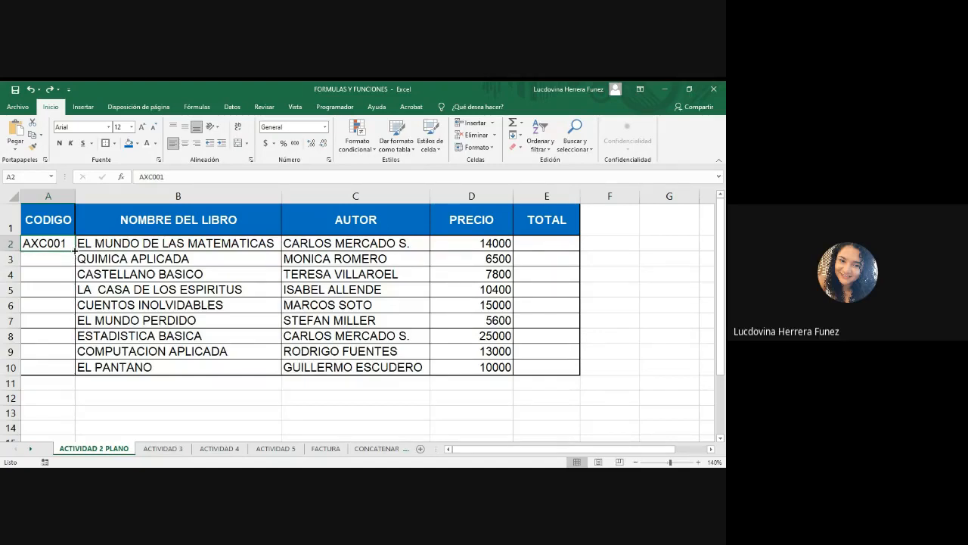
pyautogui.moveTo(75, 250); pyautogui.dragTo(76, 372)
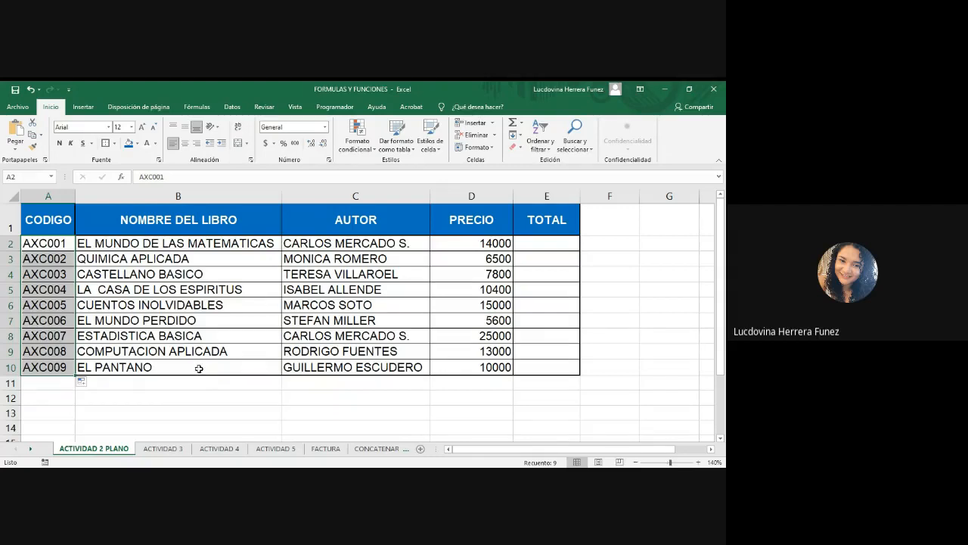
pyautogui.hotkey('alt', 'Tab')
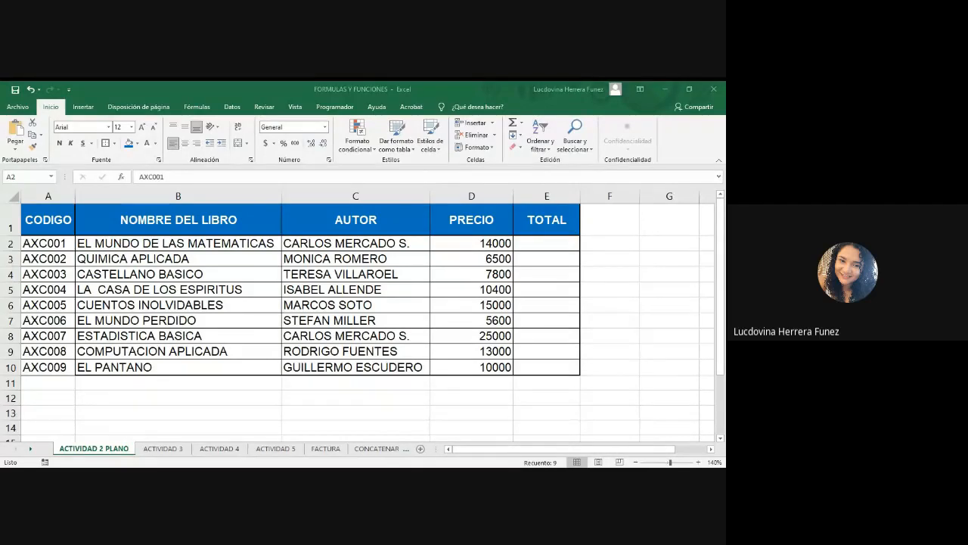
pyautogui.hotkey('alt', 'Tab')
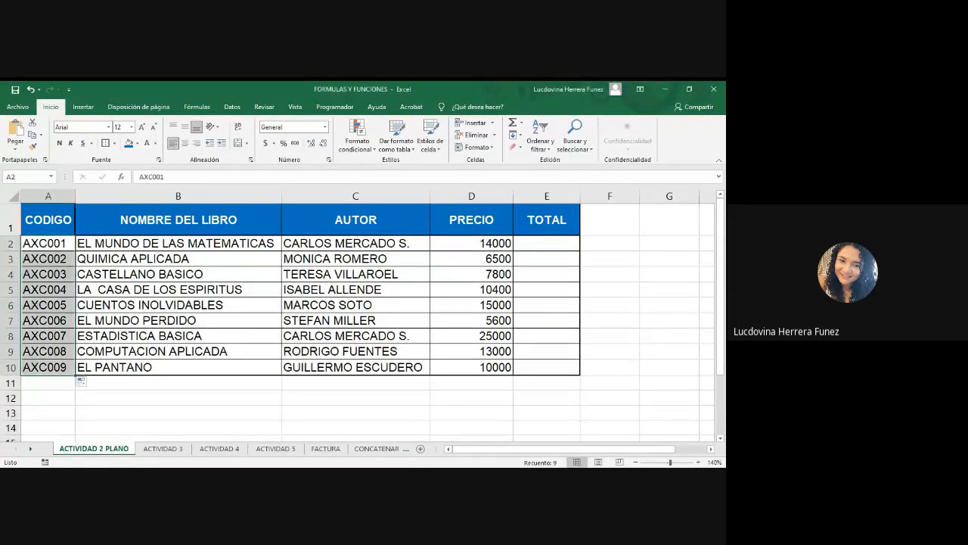
pyautogui.click(241, 414)
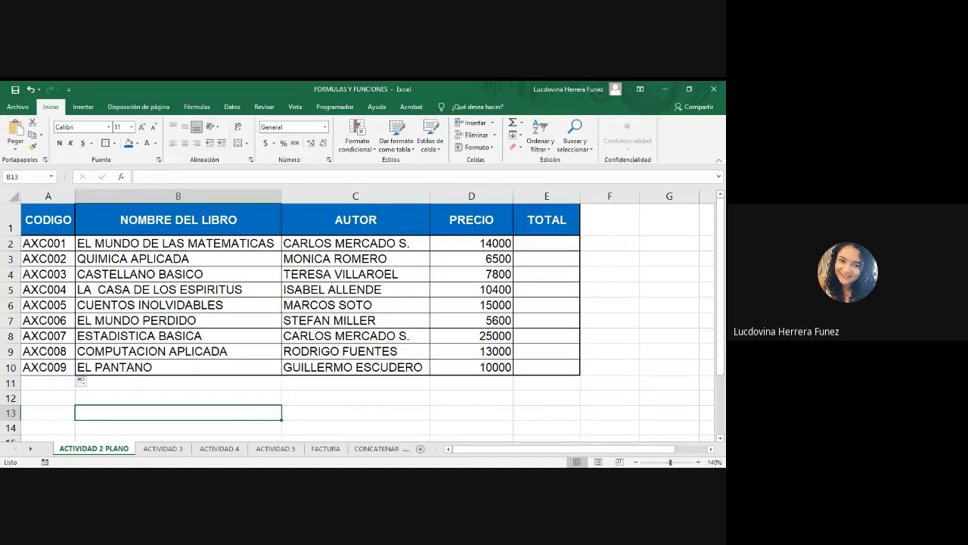
pyautogui.hotkey('alt', 'Tab')
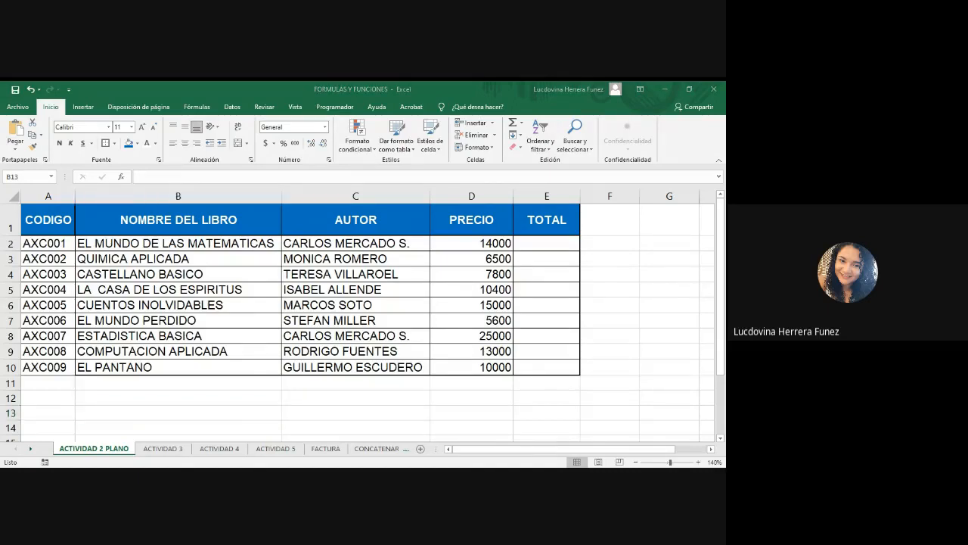
pyautogui.hotkey('alt', 'Tab')
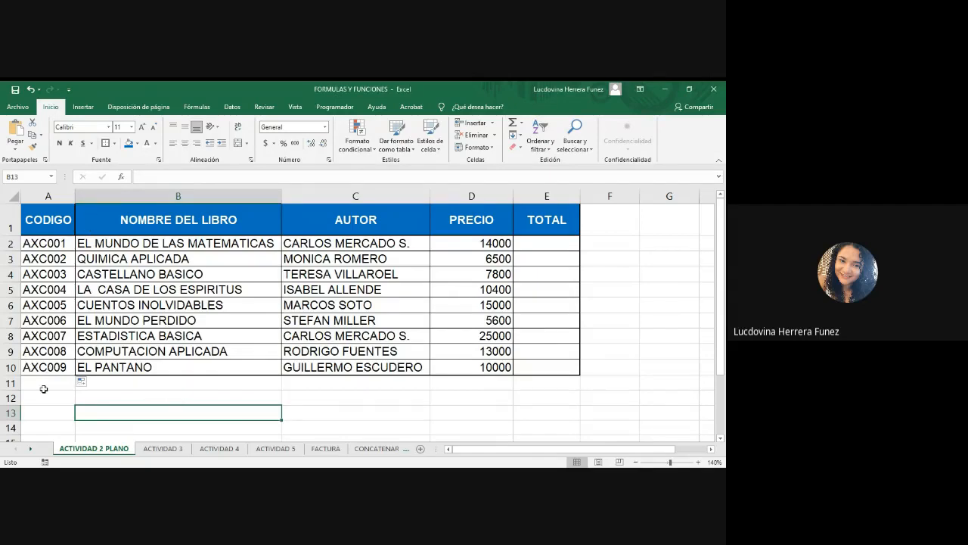
pyautogui.click(422, 410)
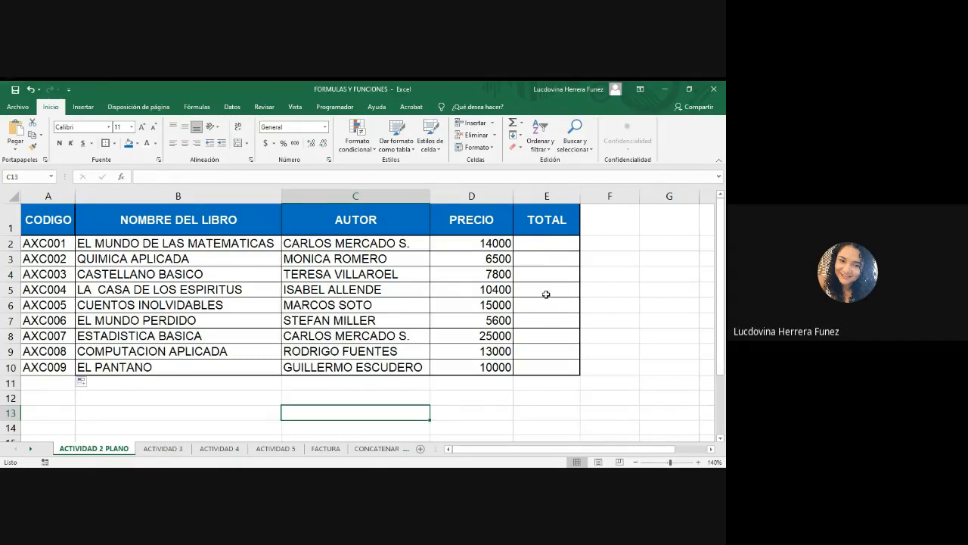
pyautogui.hotkey('alt', 'Tab')
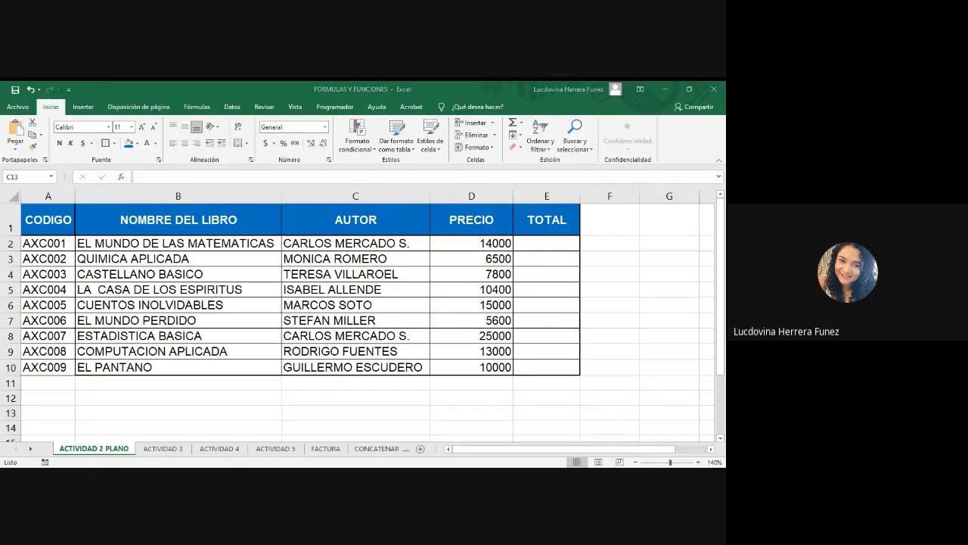
pyautogui.hotkey('alt', 'Tab')
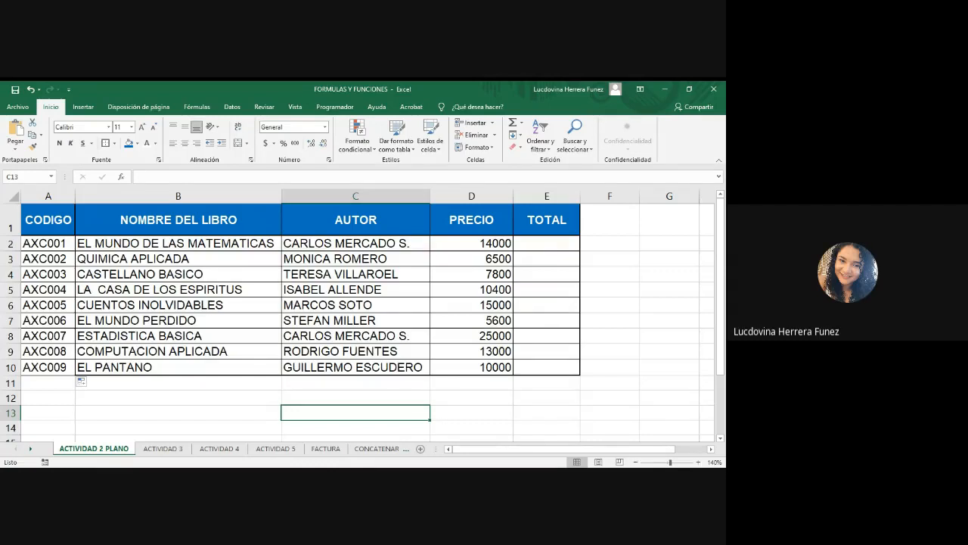
pyautogui.hotkey('alt', 'Tab')
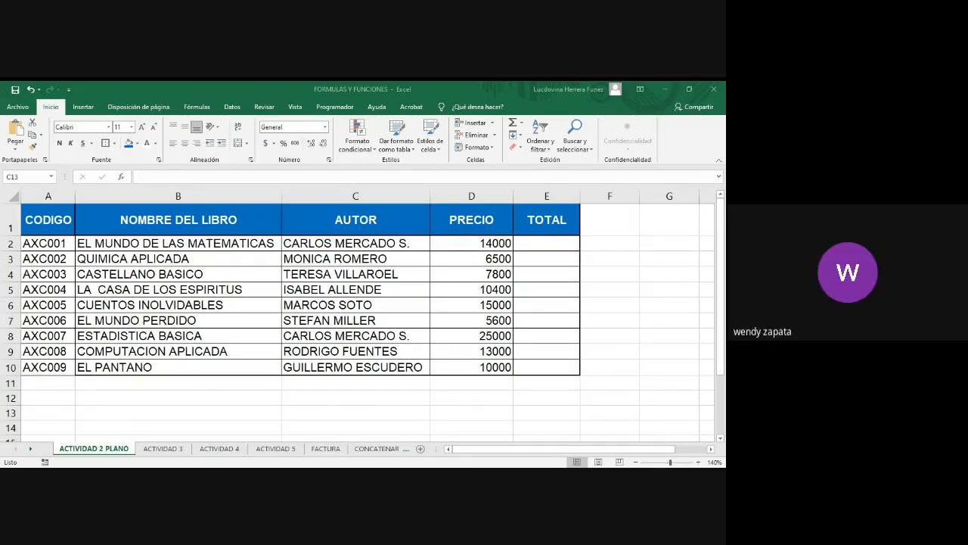
# Insert a blank column before the TOTAL column, then undo the insertion.
pyautogui.click(561, 193)
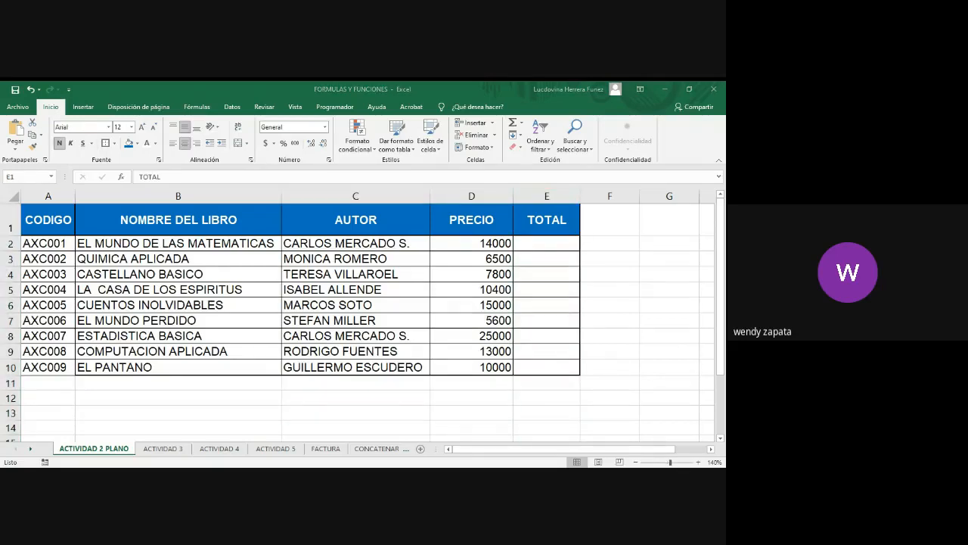
pyautogui.rightClick(547, 194)
pyautogui.click(574, 268)
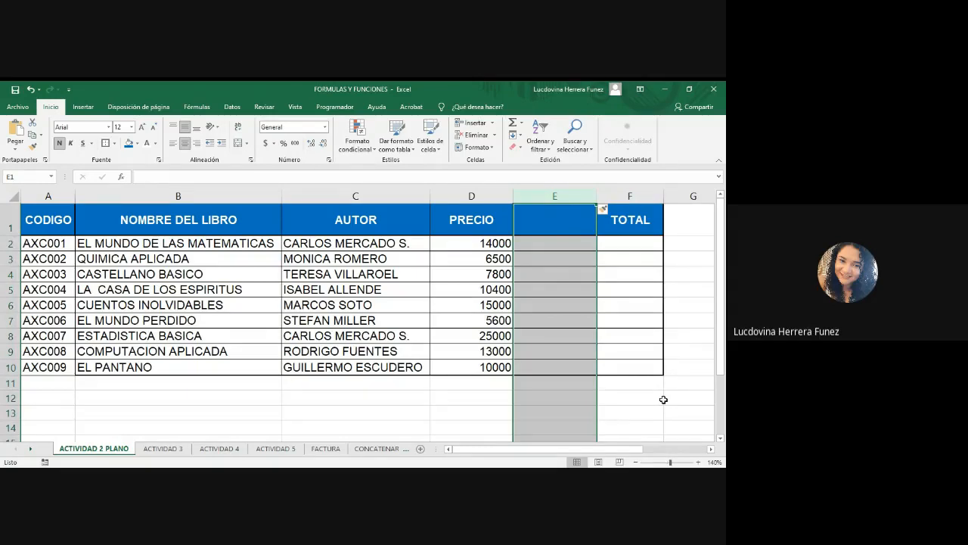
pyautogui.click(651, 398)
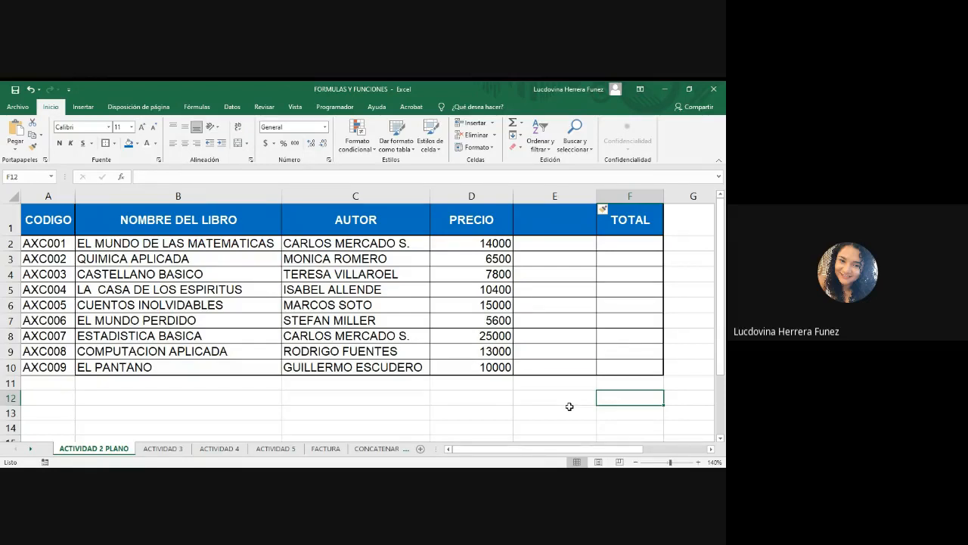
pyautogui.hotkey('ctrl', 'z')
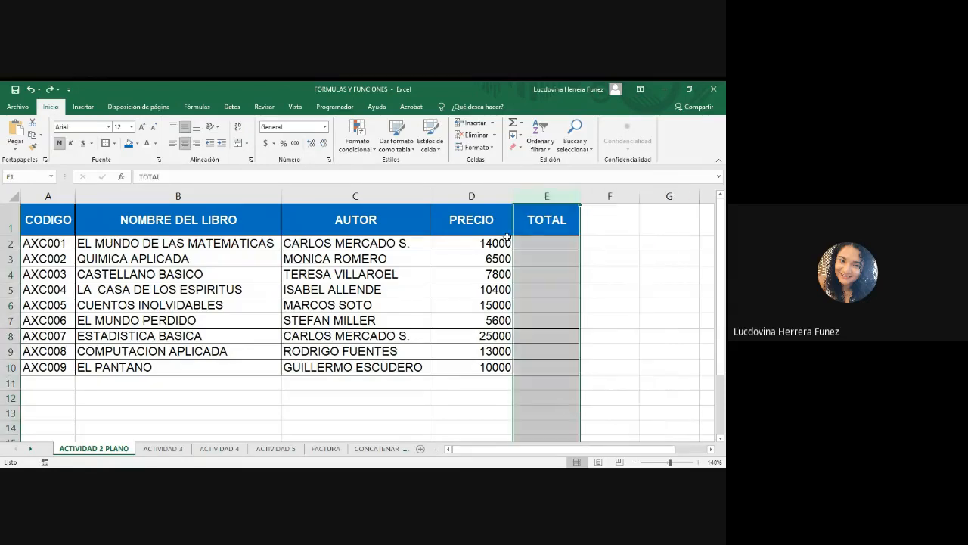
# Insert a column before PRECIO and narrow it, then undo these changes and redo the code fill.
pyautogui.click(483, 192)
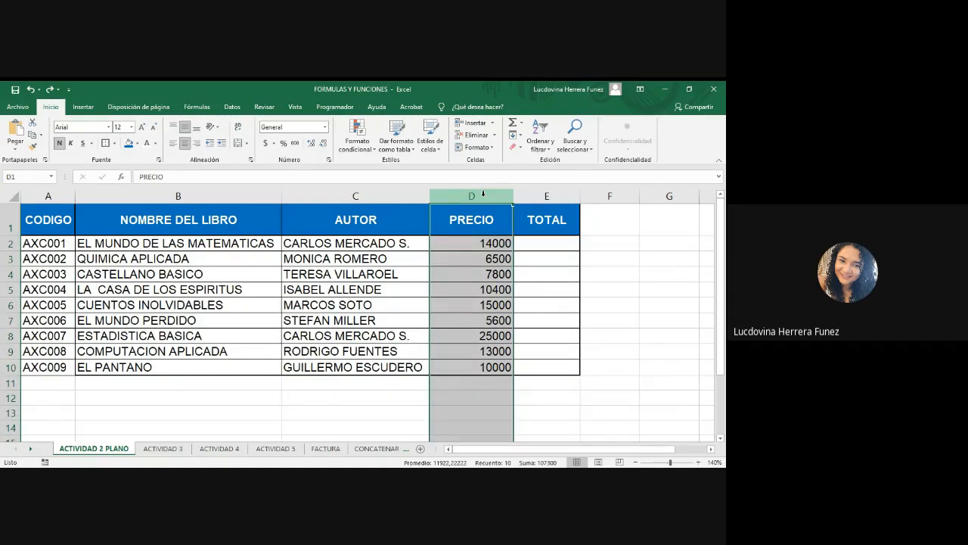
pyautogui.rightClick(485, 196)
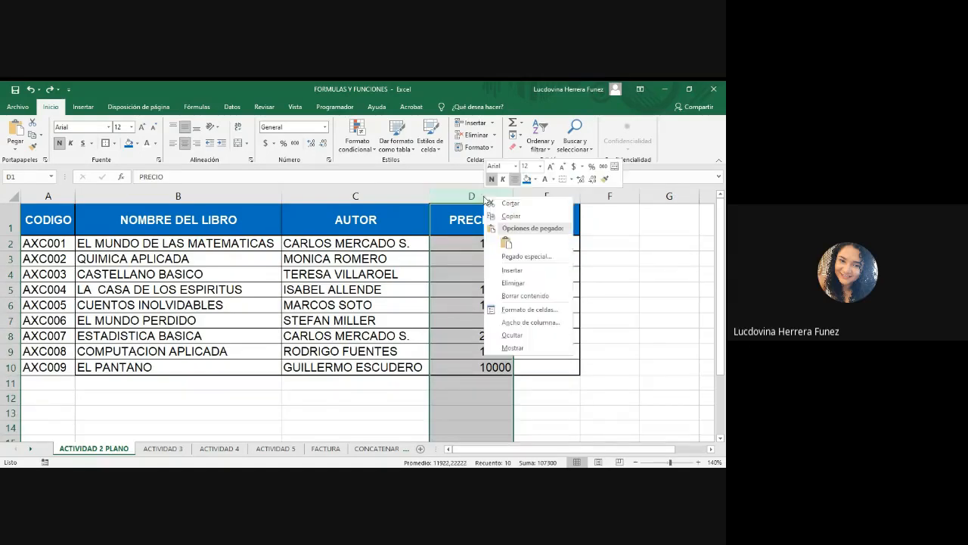
pyautogui.click(514, 270)
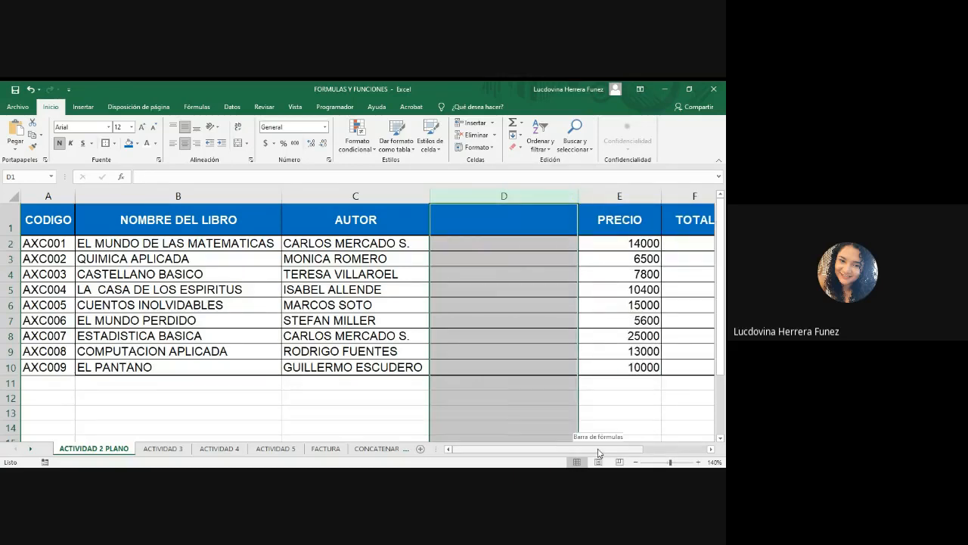
pyautogui.moveTo(598, 449); pyautogui.dragTo(613, 453)
pyautogui.moveTo(580, 197); pyautogui.dragTo(512, 199)
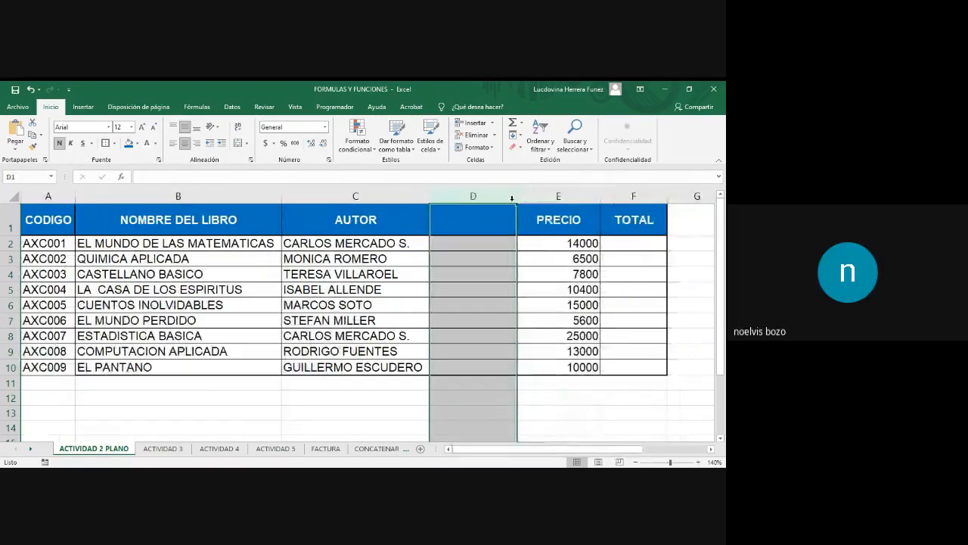
pyautogui.click(484, 213)
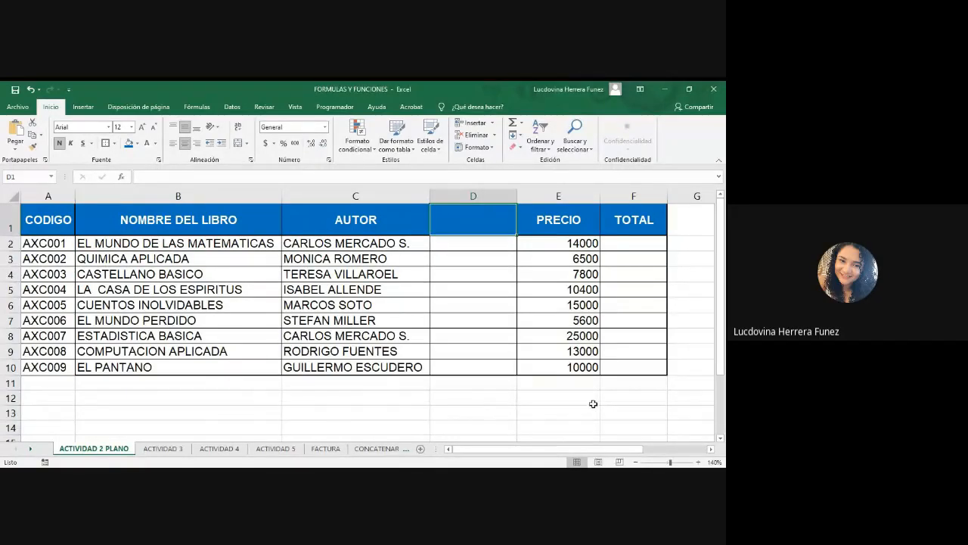
pyautogui.hotkey('ctrl', 'z')
pyautogui.hotkey('ctrl', 'z')
pyautogui.hotkey('ctrl', 'z')
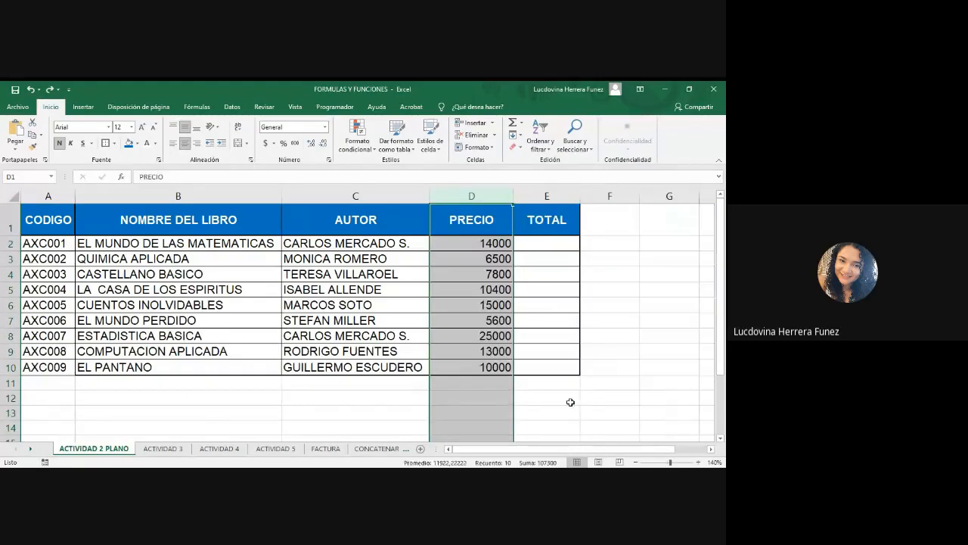
pyautogui.hotkey('ctrl', 'z')
pyautogui.hotkey('ctrl', 'z')
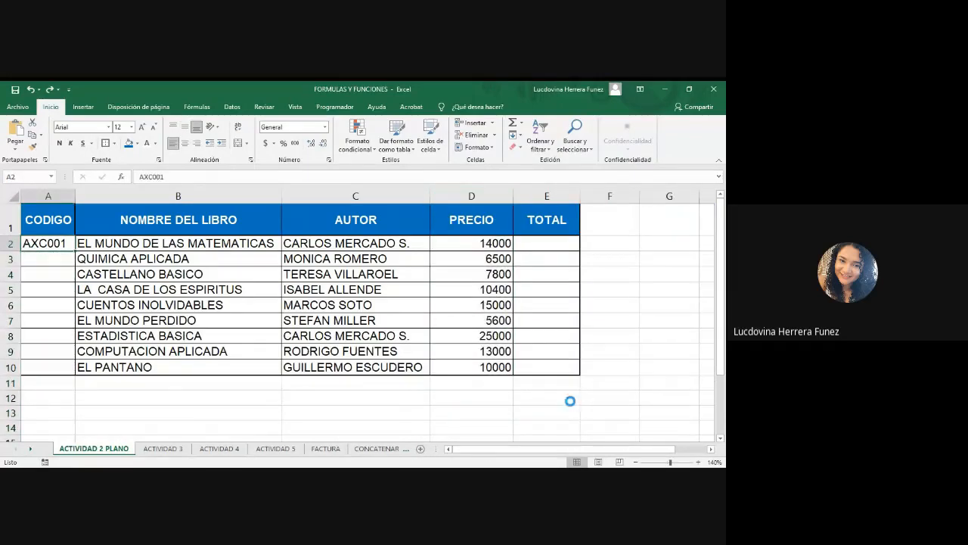
pyautogui.hotkey('ctrl', 'y')
# Insert a new blank column before the PRECIO column and narrow its width.
pyautogui.click(582, 399)
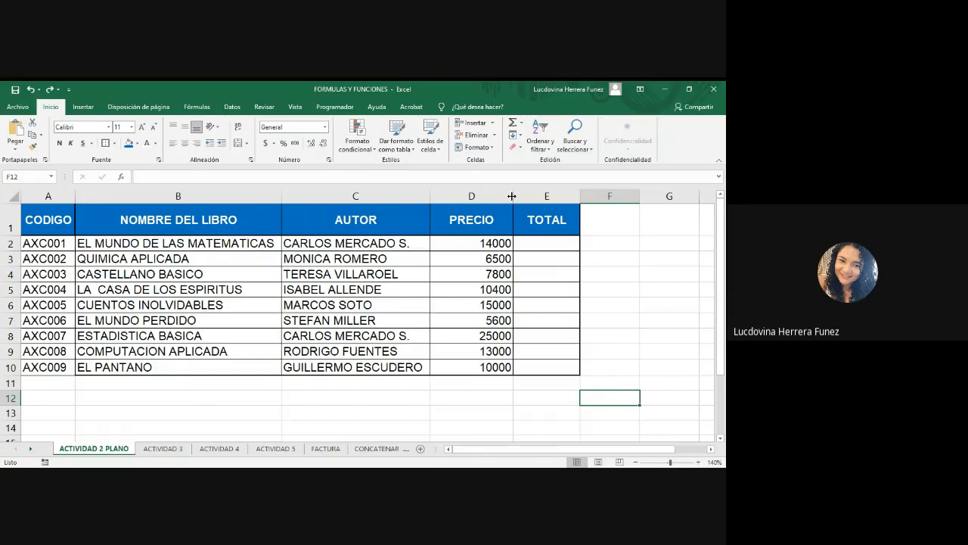
pyautogui.click(472, 195)
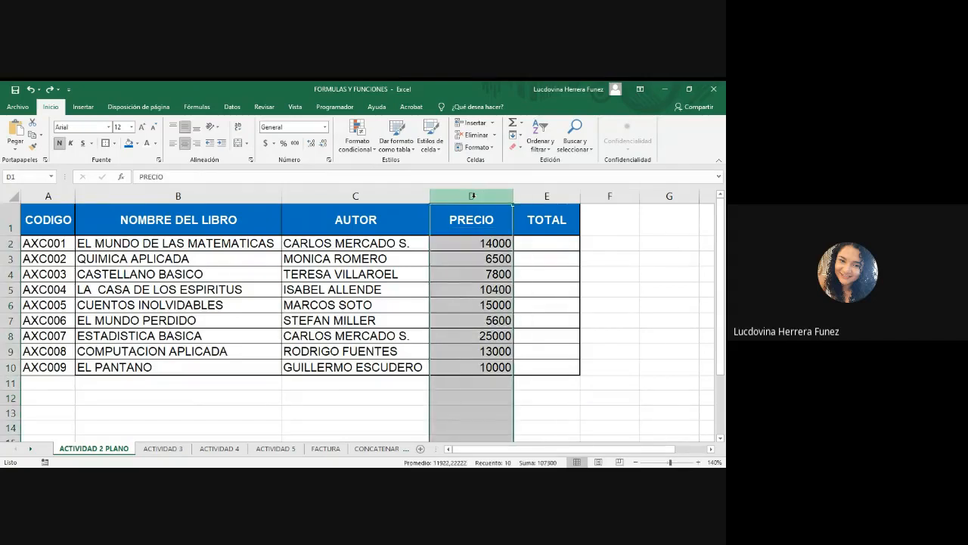
pyautogui.click(553, 196)
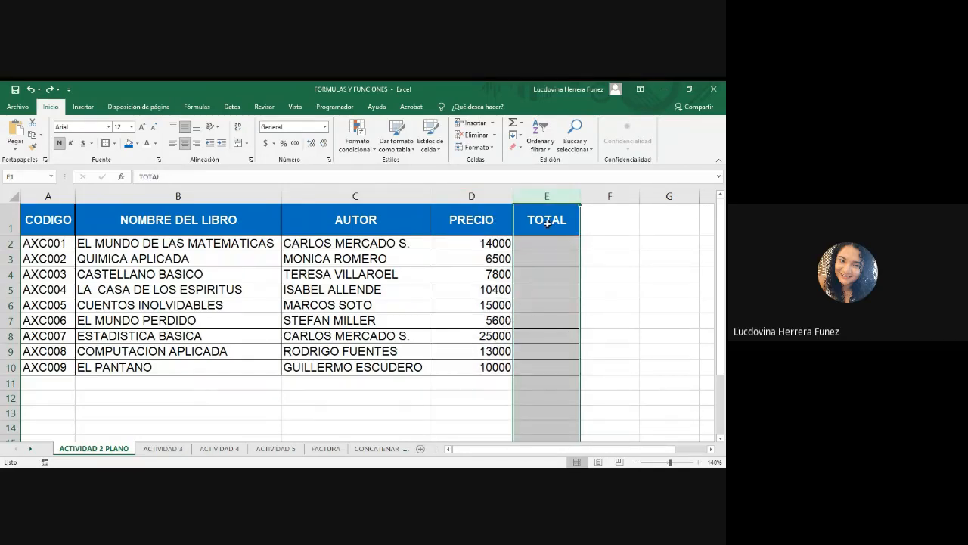
pyautogui.click(489, 195)
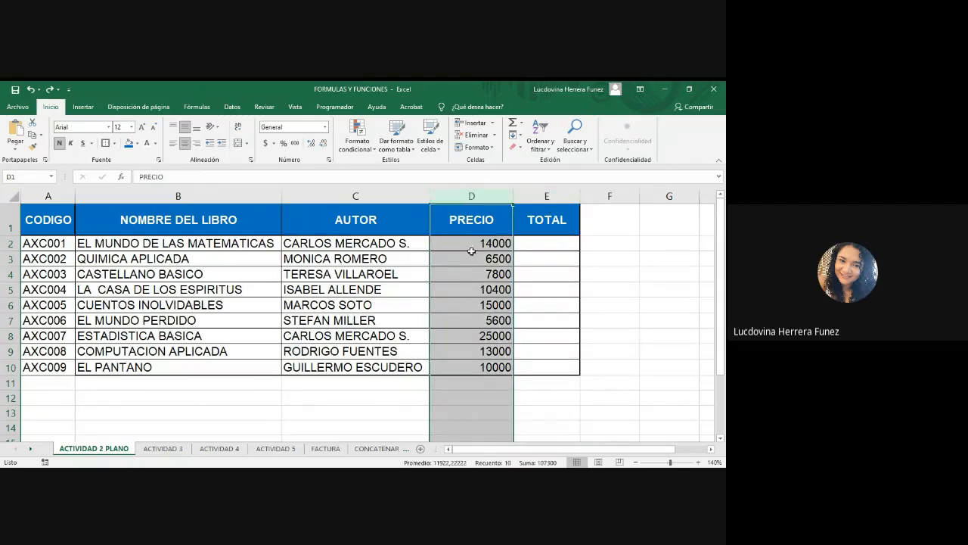
pyautogui.rightClick(471, 196)
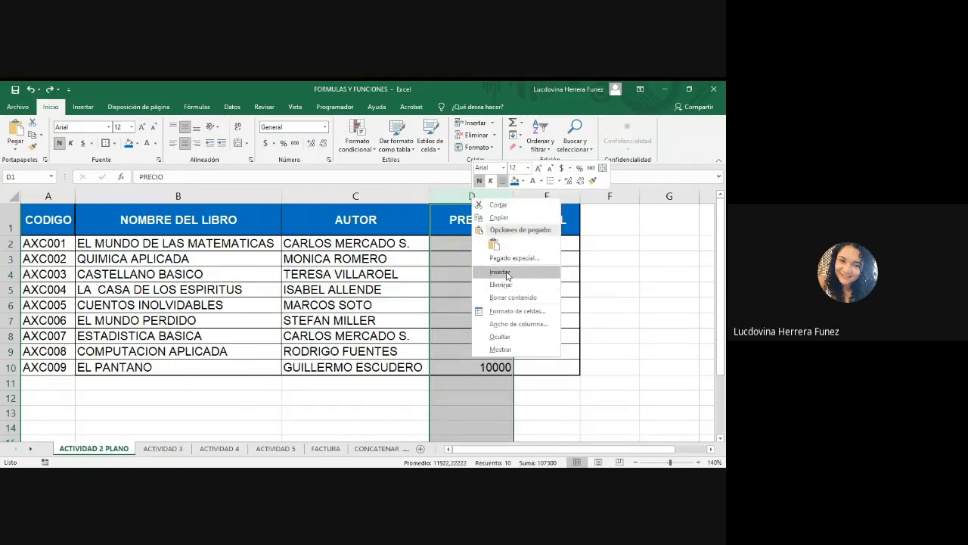
pyautogui.click(506, 274)
pyautogui.moveTo(580, 201); pyautogui.dragTo(526, 195)
# Enter the header CANTIDAD in the new column's header cell D1.
pyautogui.click(481, 220)
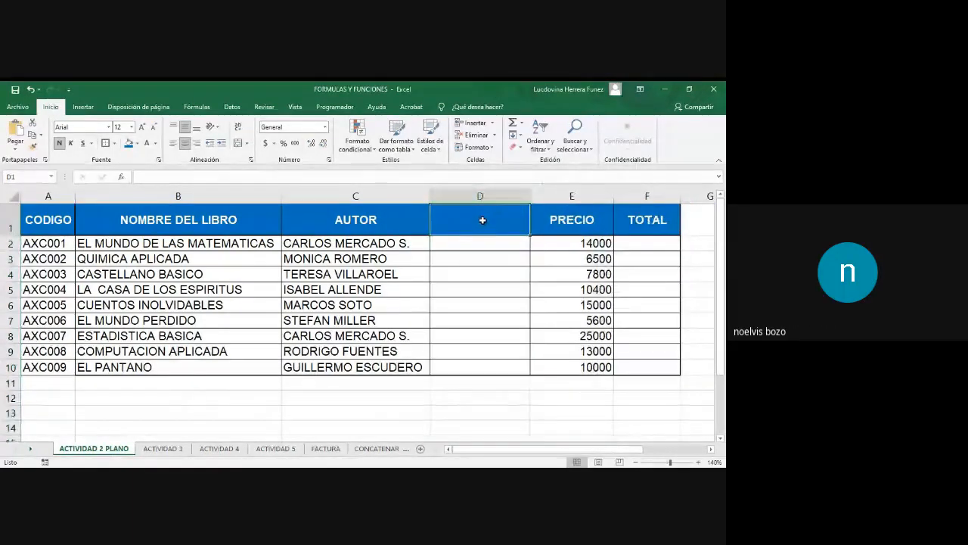
pyautogui.write('CAN')
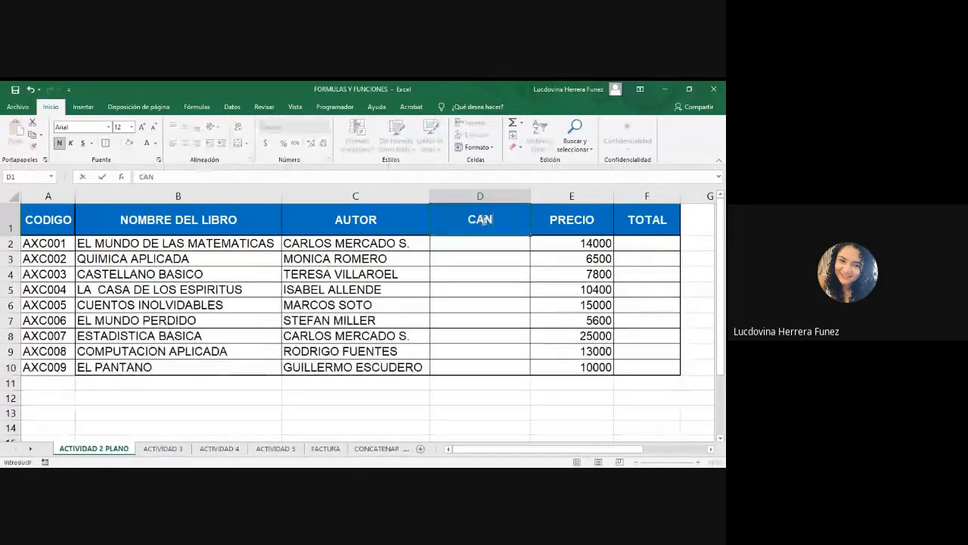
pyautogui.write('TIDAD')
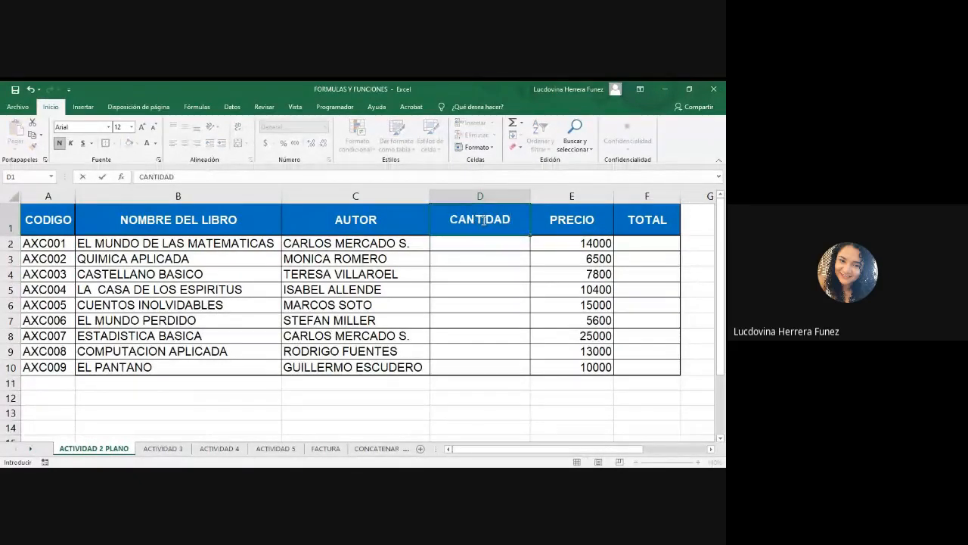
pyautogui.click(482, 245)
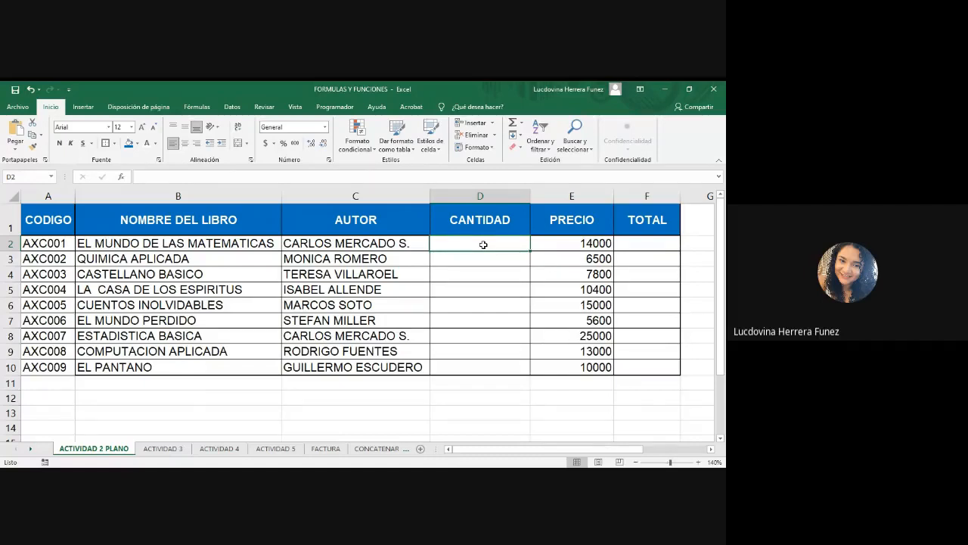
# Enter the quantities 2, 5, 2, 1, 5, 1, 2, 5, 1 in cells D2 to D10.
pyautogui.write('2')
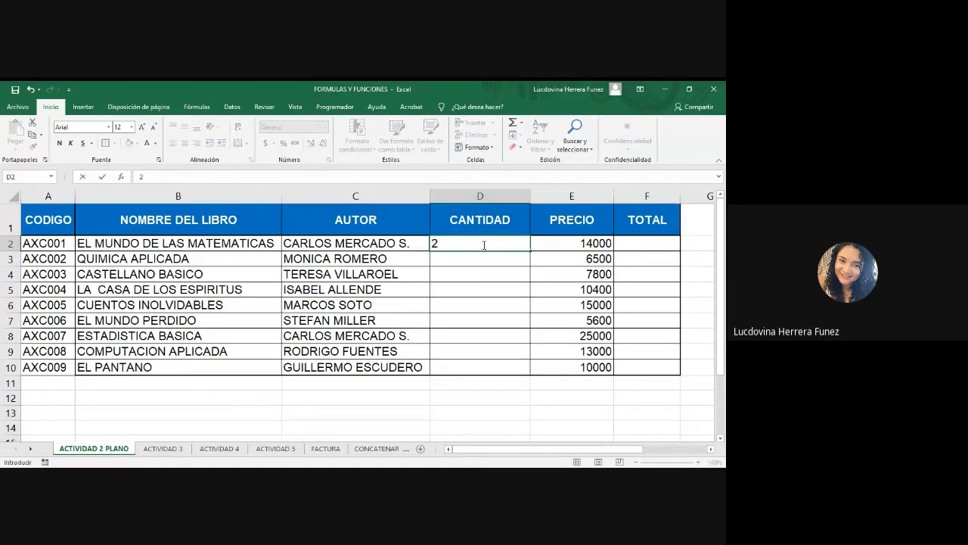
pyautogui.press('Return')
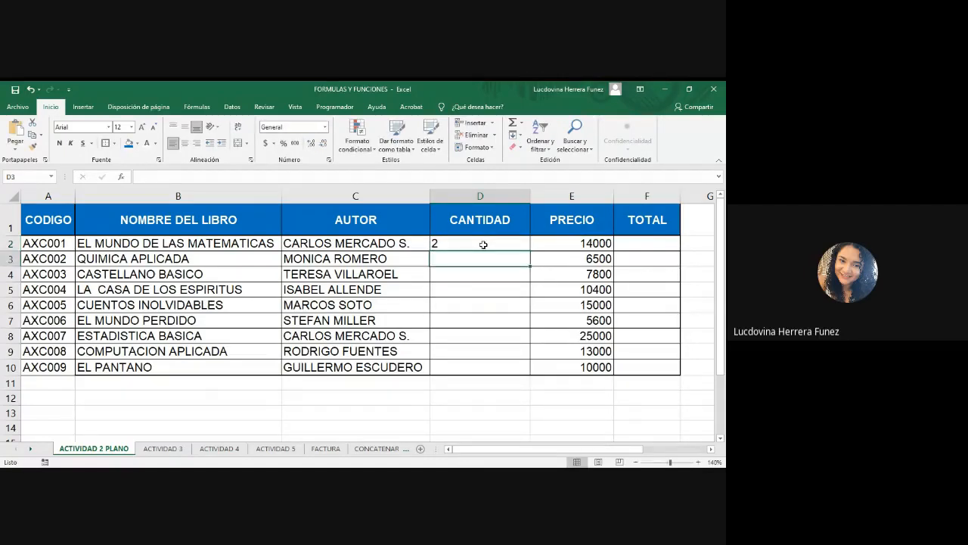
pyautogui.write('5')
pyautogui.press('Return')
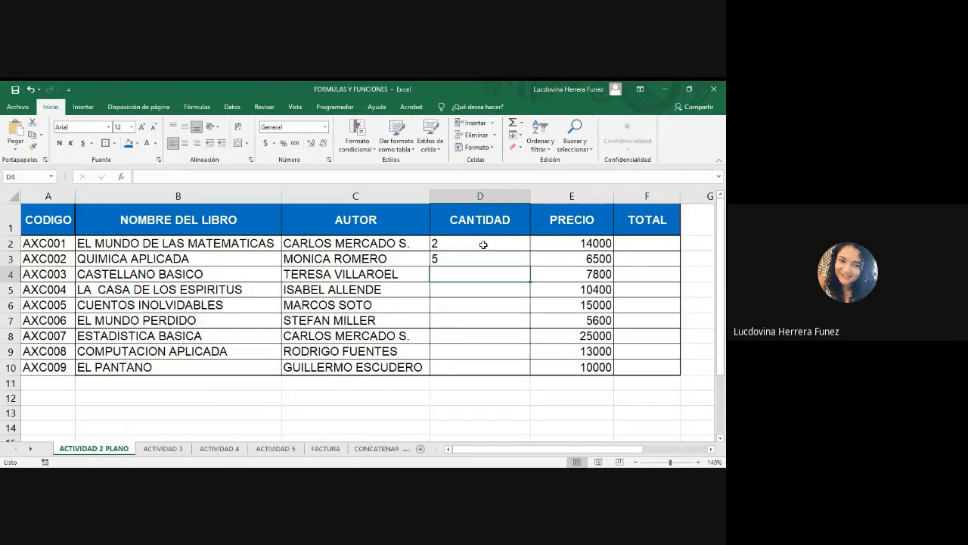
pyautogui.write('2')
pyautogui.press('Return')
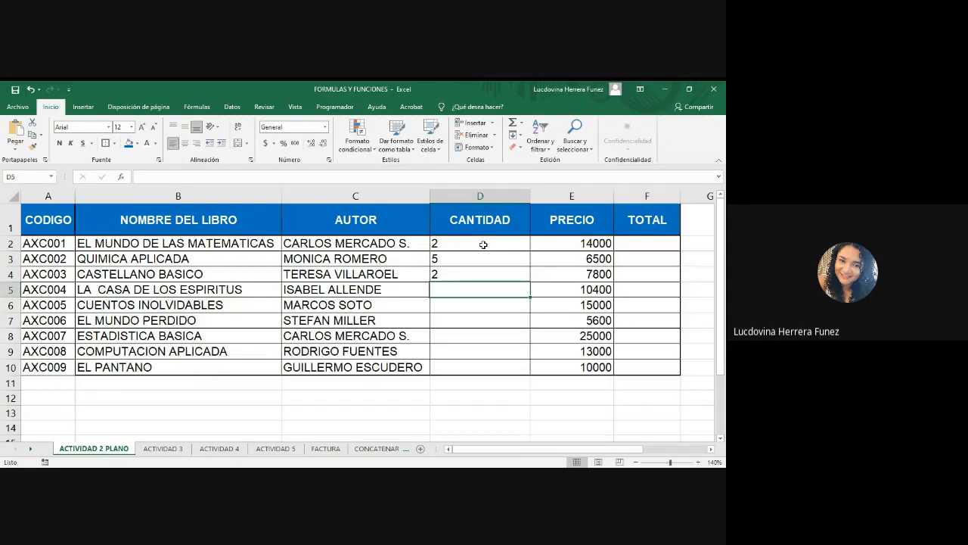
pyautogui.write('1')
pyautogui.press('Return')
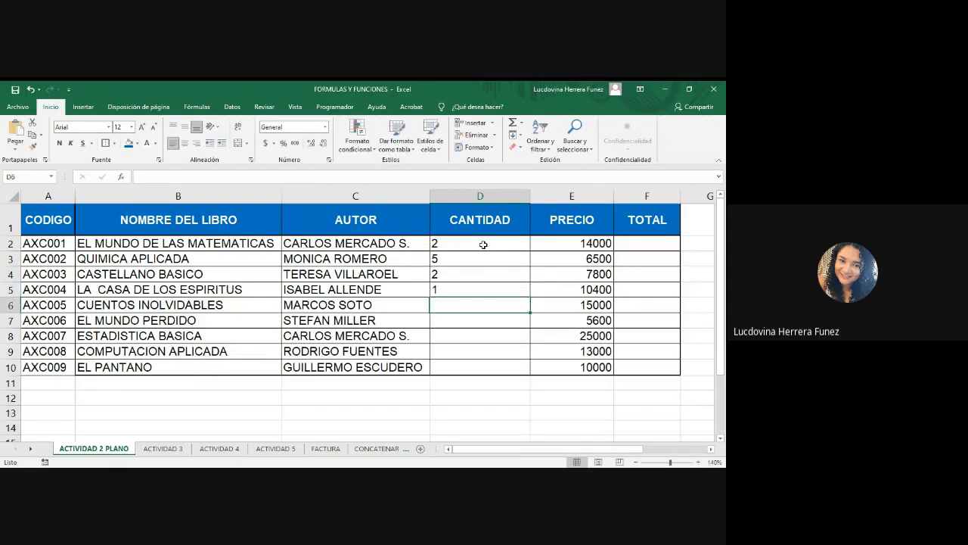
pyautogui.write('5')
pyautogui.press('Return')
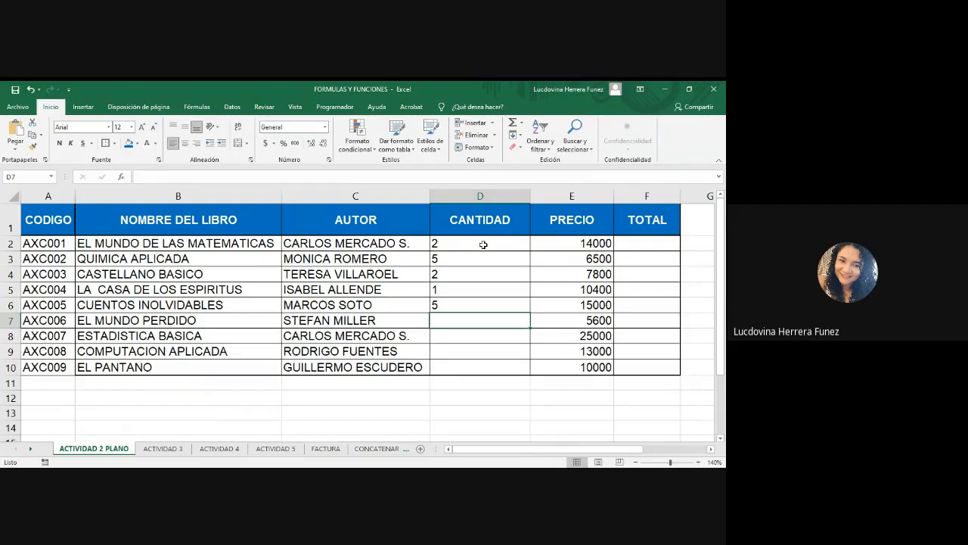
pyautogui.write('1')
pyautogui.press('Return')
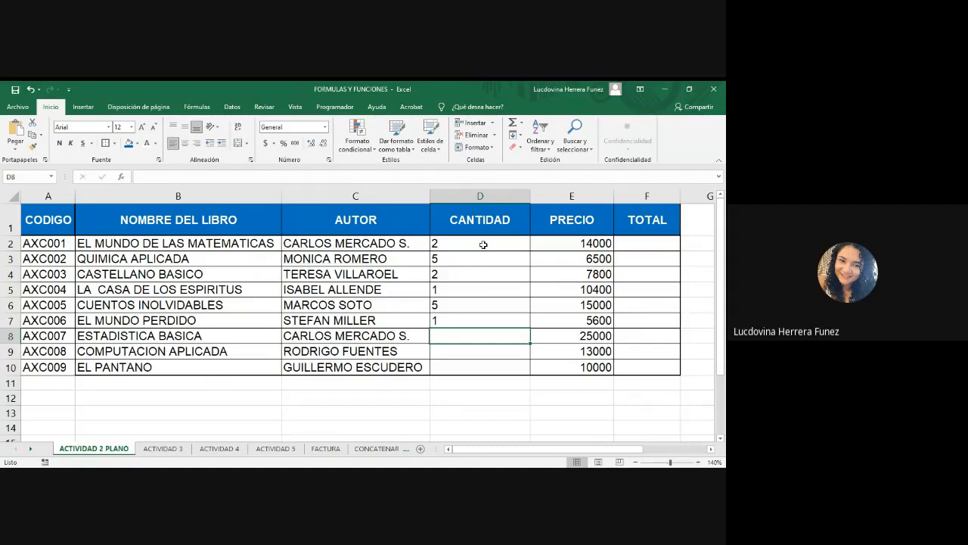
pyautogui.write('2')
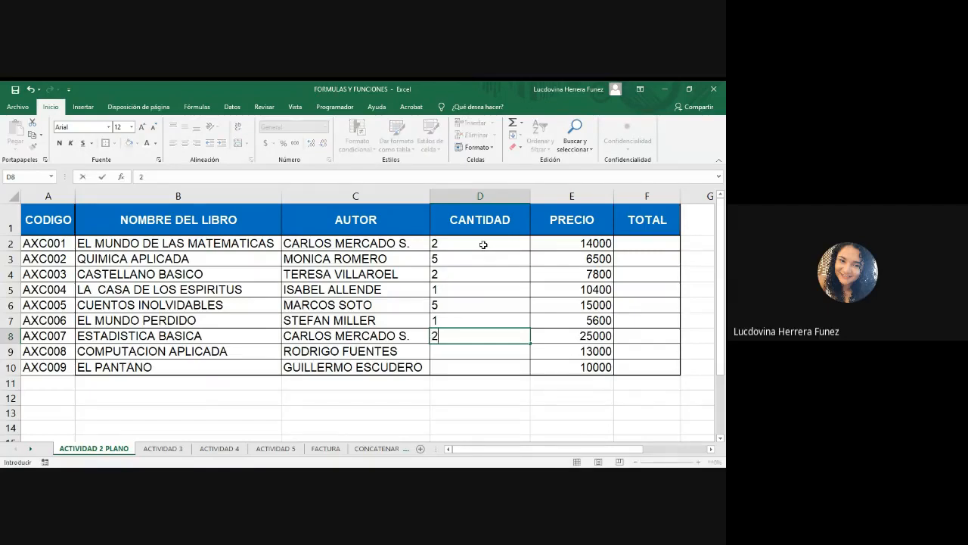
pyautogui.press('Return')
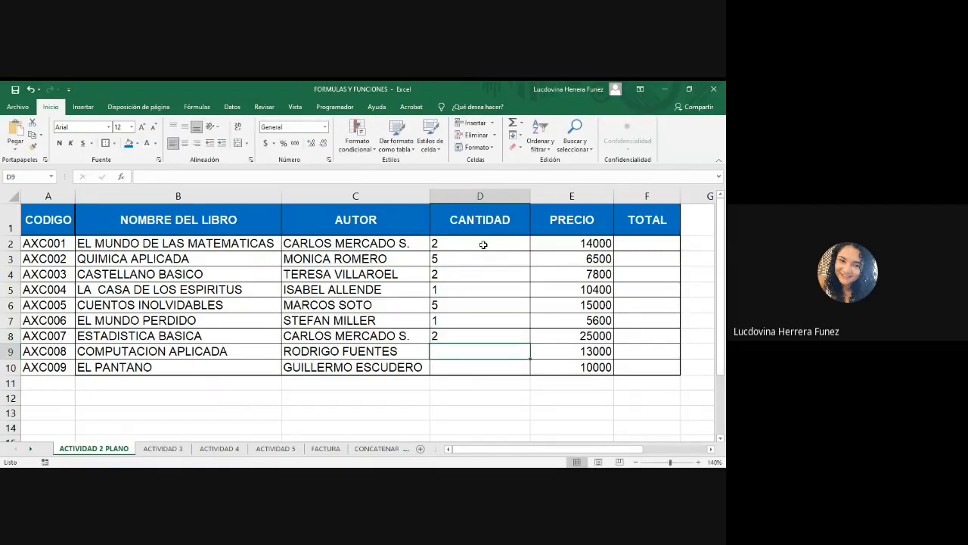
pyautogui.write('5')
pyautogui.press('Return')
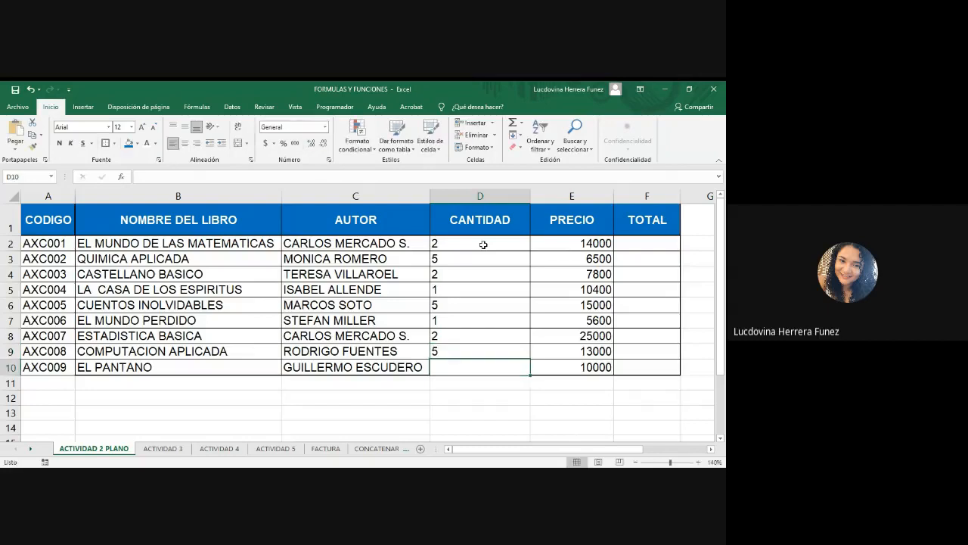
pyautogui.write('1')
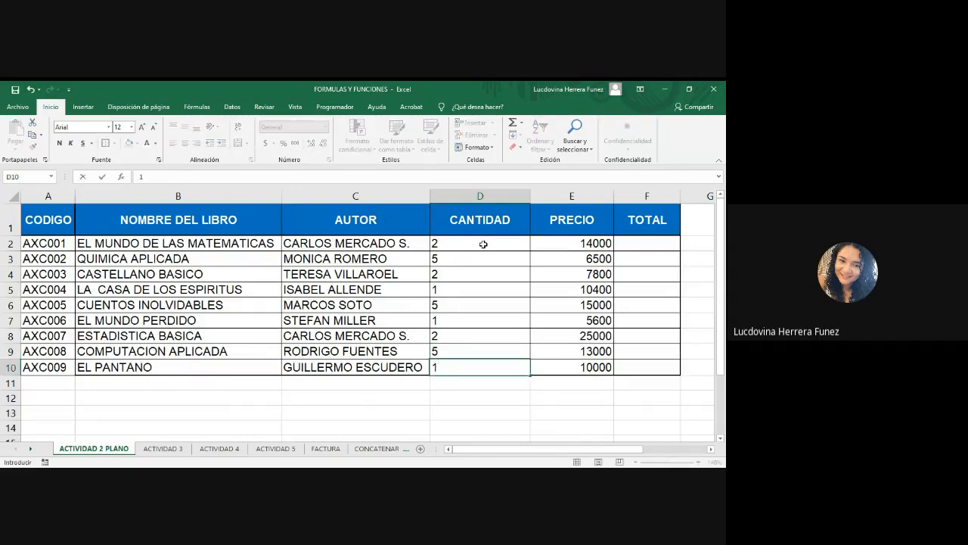
pyautogui.click(605, 391)
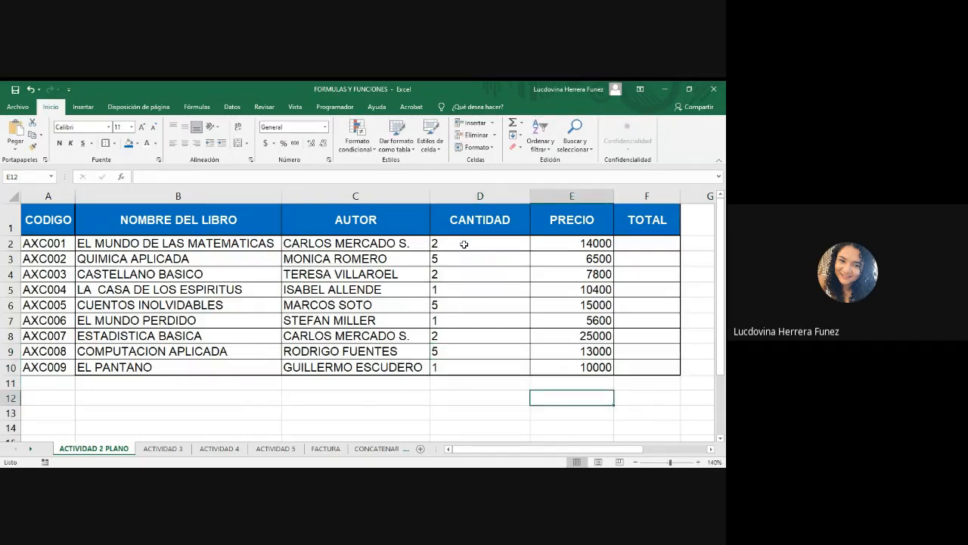
# Center the quantities in D2 to D10.
pyautogui.moveTo(461, 244); pyautogui.dragTo(464, 364)
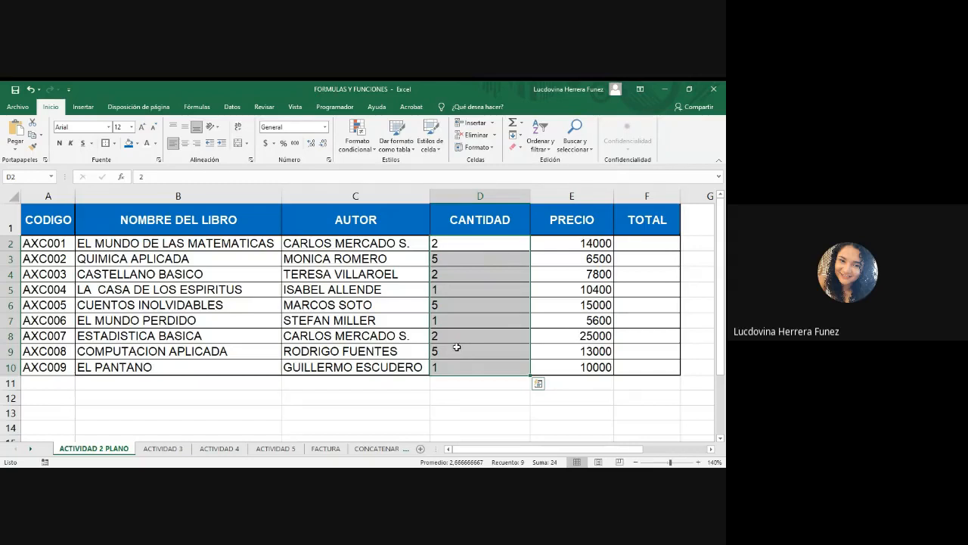
pyautogui.click(186, 143)
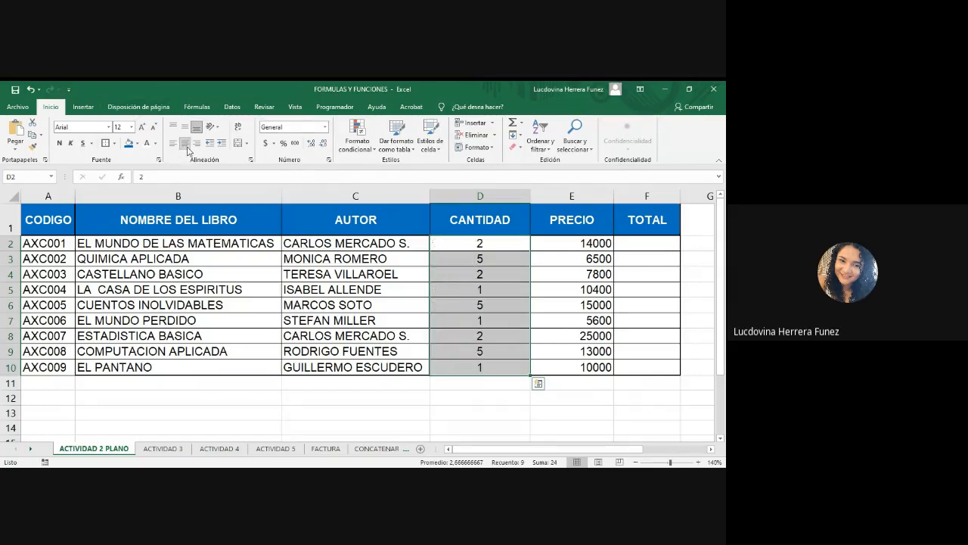
pyautogui.click(470, 384)
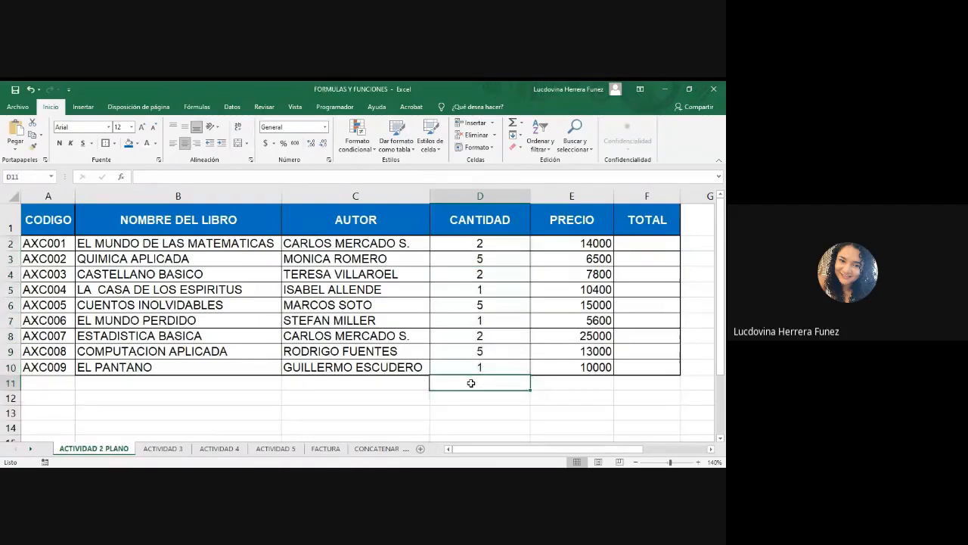
# Autofit column D's width to its contents, then undo the autofit and the centering.
pyautogui.doubleClick(530, 197)
pyautogui.click(544, 413)
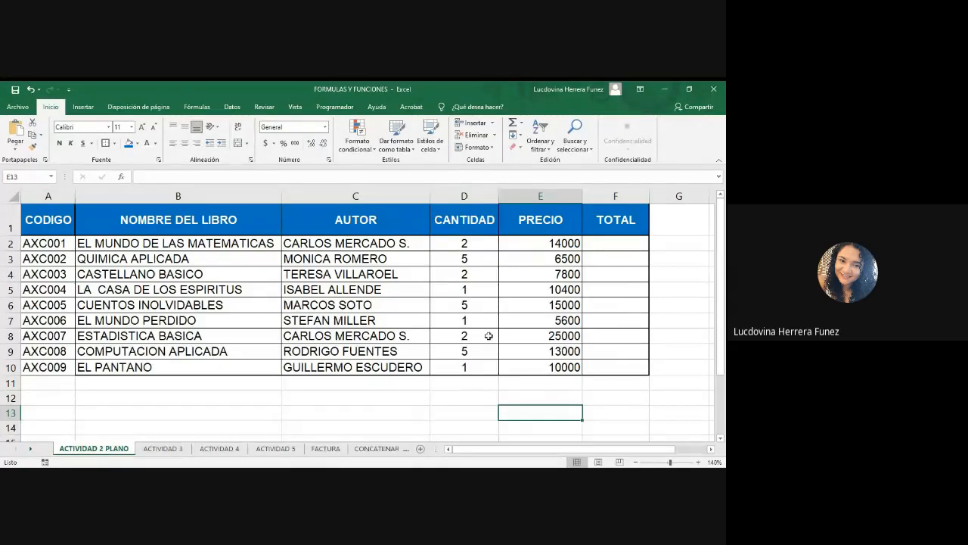
pyautogui.click(486, 389)
pyautogui.click(622, 243)
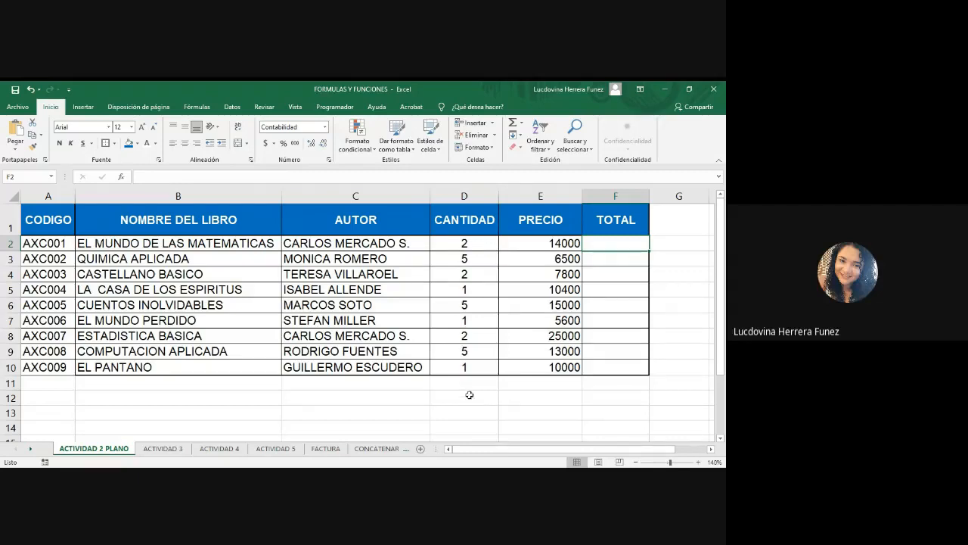
pyautogui.hotkey('ctrl', 'z')
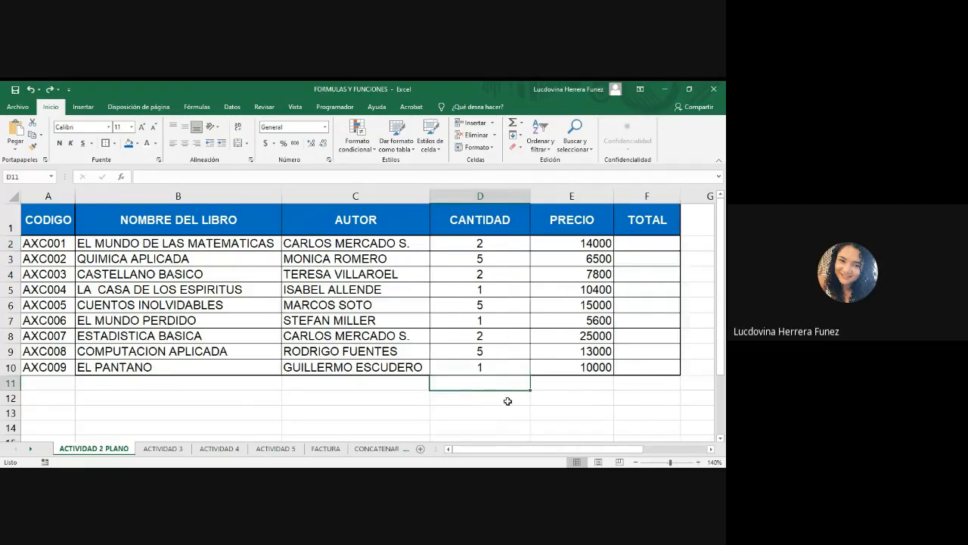
pyautogui.hotkey('ctrl', 'z')
# Center the quantities in D2 to D10 again.
pyautogui.click(478, 280)
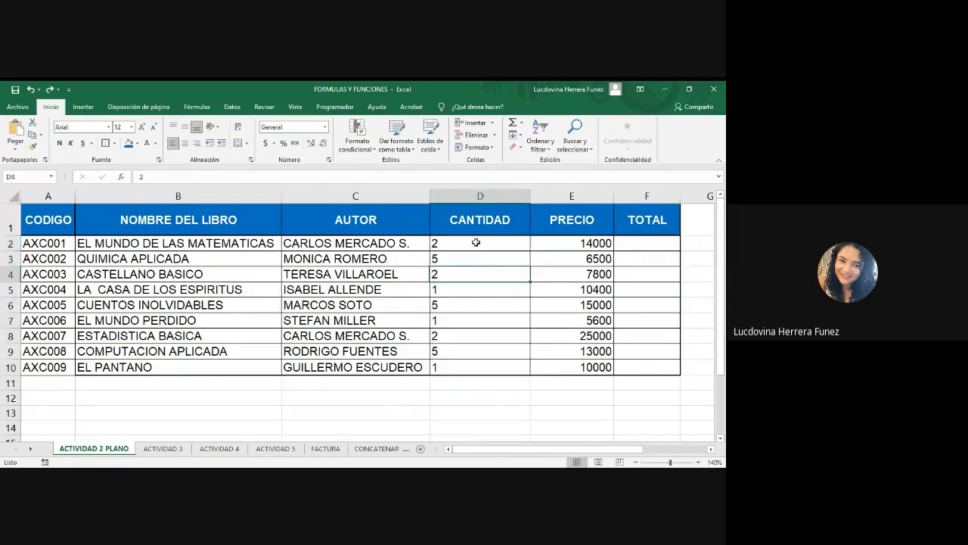
pyautogui.moveTo(473, 242); pyautogui.dragTo(486, 367)
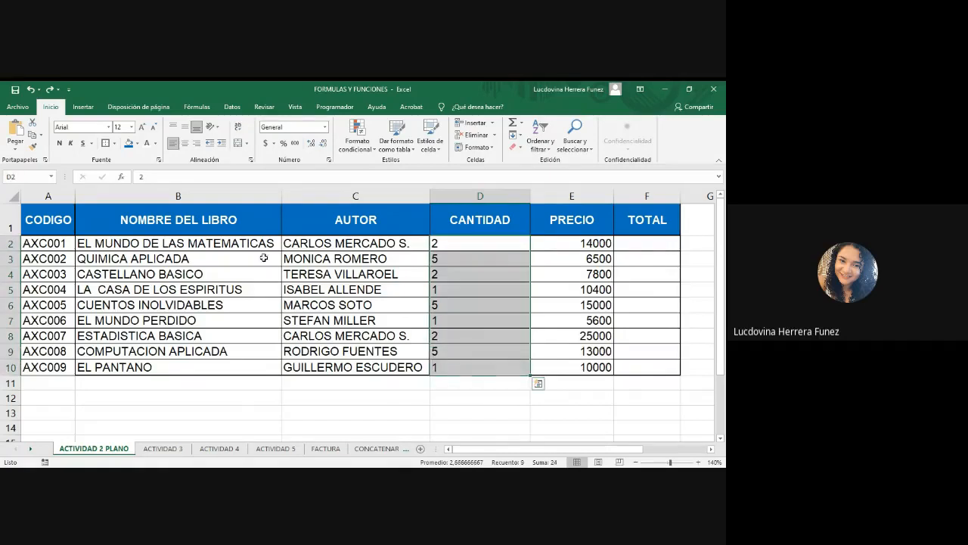
pyautogui.click(186, 144)
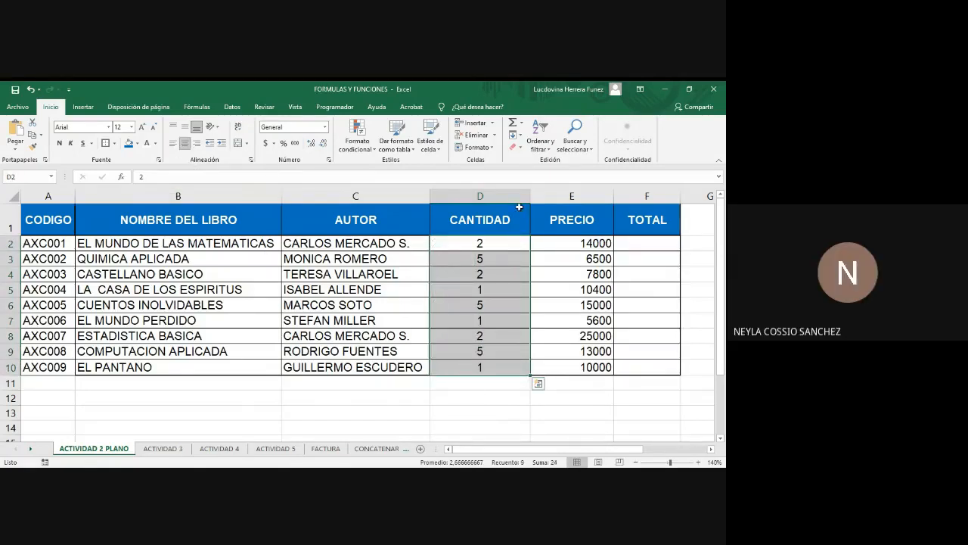
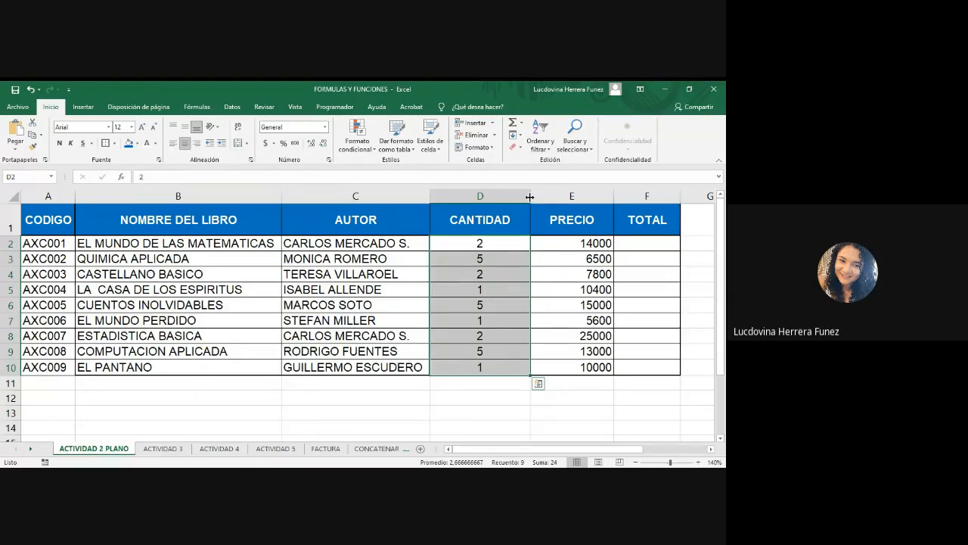
# Narrow column D so it fits the CANTIDAD header.
pyautogui.moveTo(530, 196); pyautogui.dragTo(499, 196)
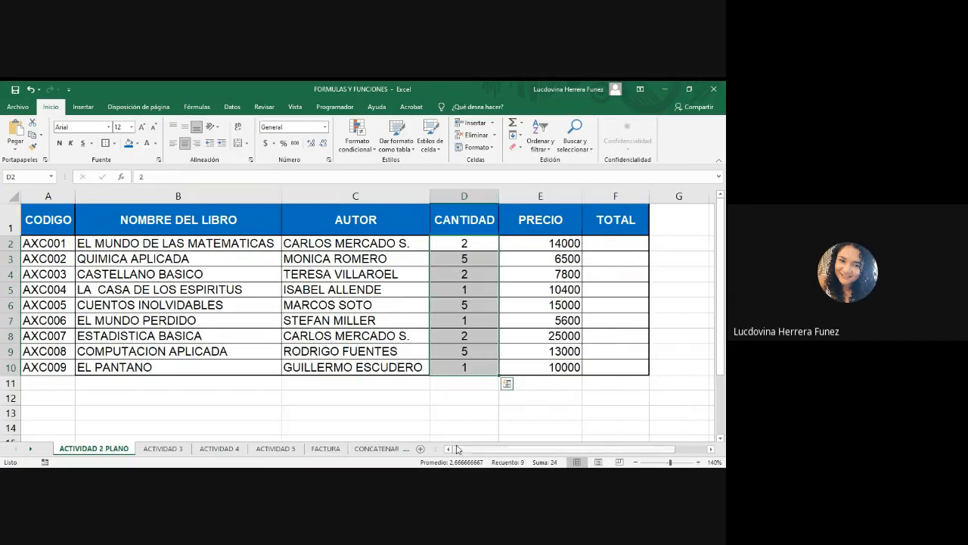
pyautogui.click(484, 411)
pyautogui.click(620, 240)
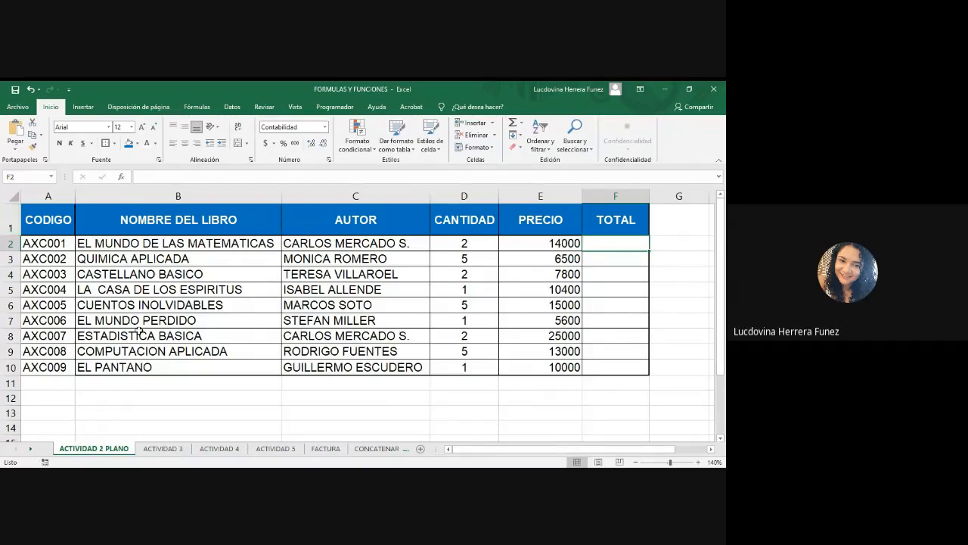
pyautogui.click(12, 224)
pyautogui.moveTo(41, 223); pyautogui.dragTo(633, 221)
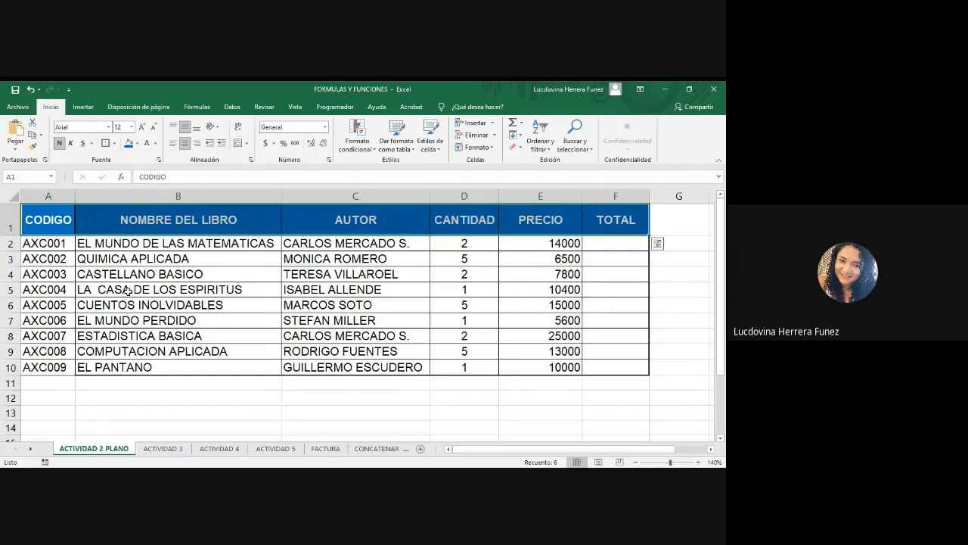
pyautogui.click(158, 293)
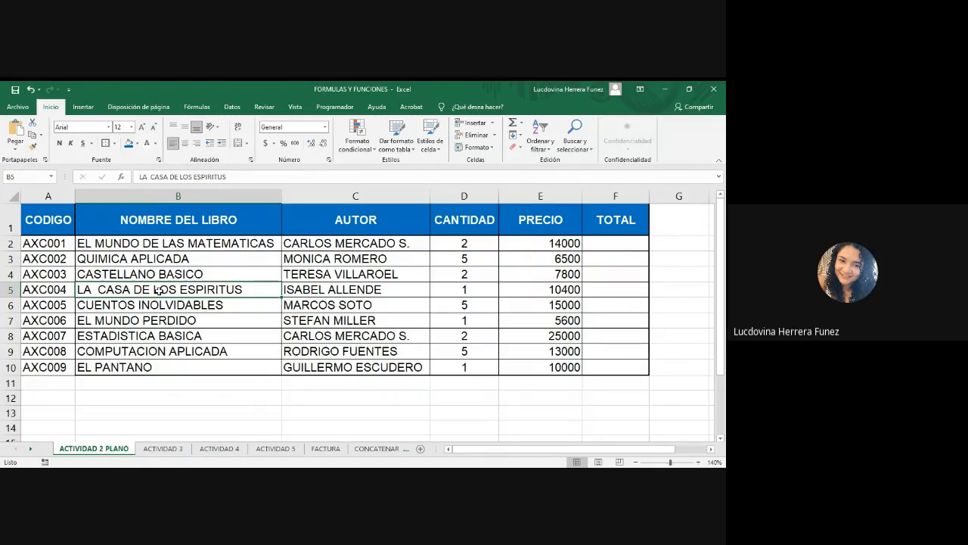
pyautogui.moveTo(11, 382); pyautogui.dragTo(22, 432)
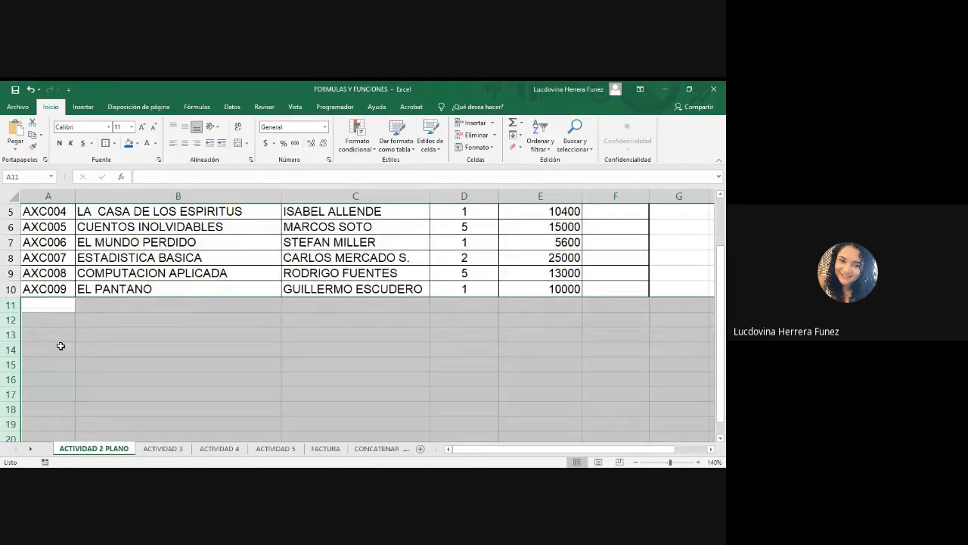
pyautogui.scroll(2, 60, 345)
pyautogui.click(10, 367)
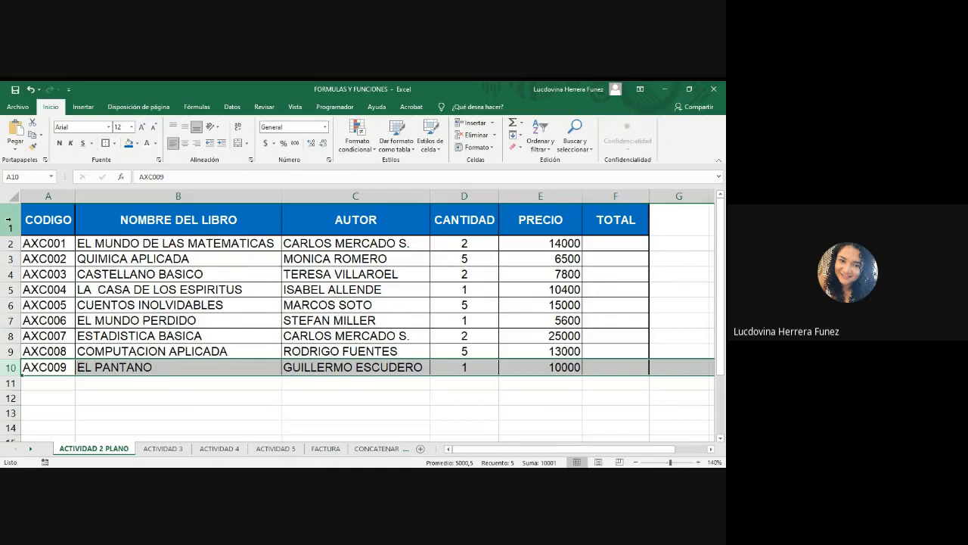
# Insert a blank row above the table's header row.
pyautogui.click(6, 222)
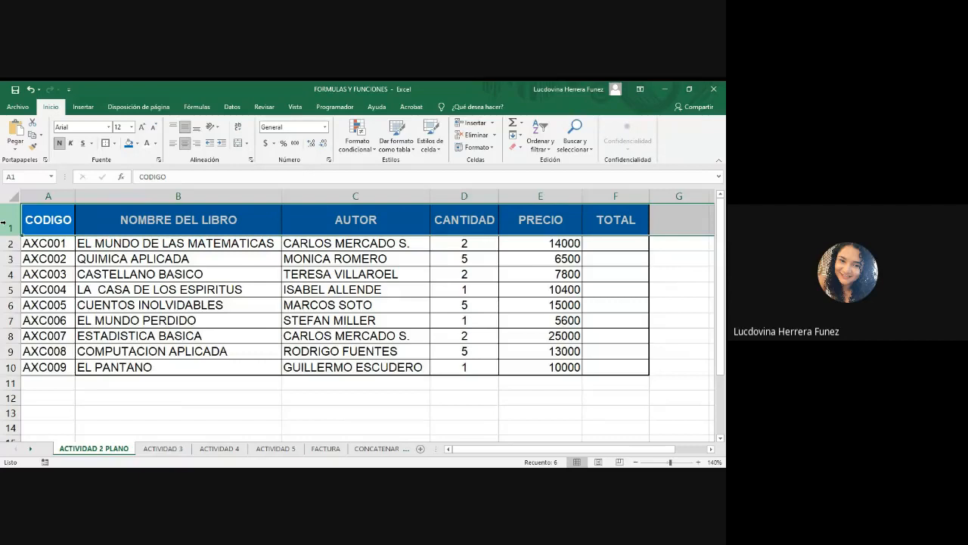
pyautogui.rightClick(4, 222)
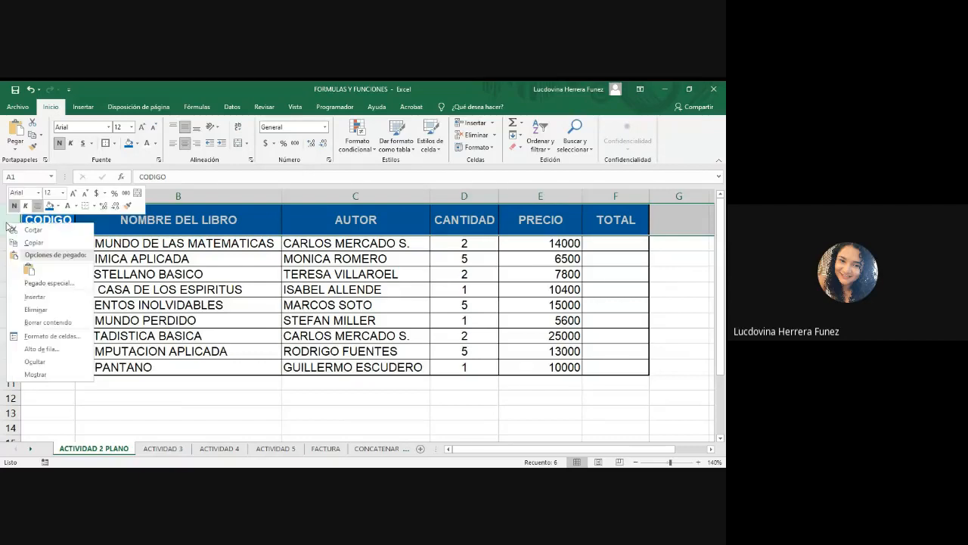
pyautogui.click(23, 299)
pyautogui.click(355, 291)
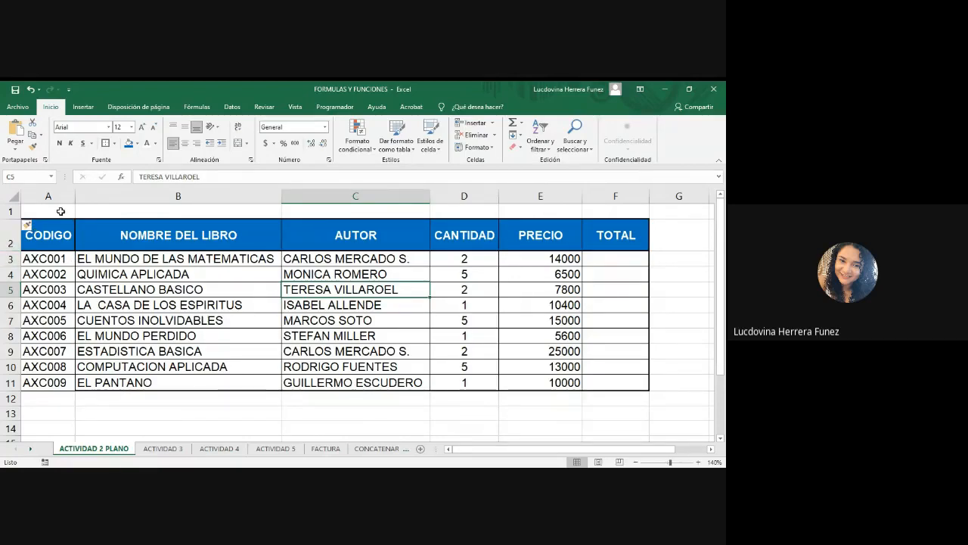
# Merge and center cells A1 to F1 and make row 1 taller.
pyautogui.moveTo(63, 210); pyautogui.dragTo(629, 201)
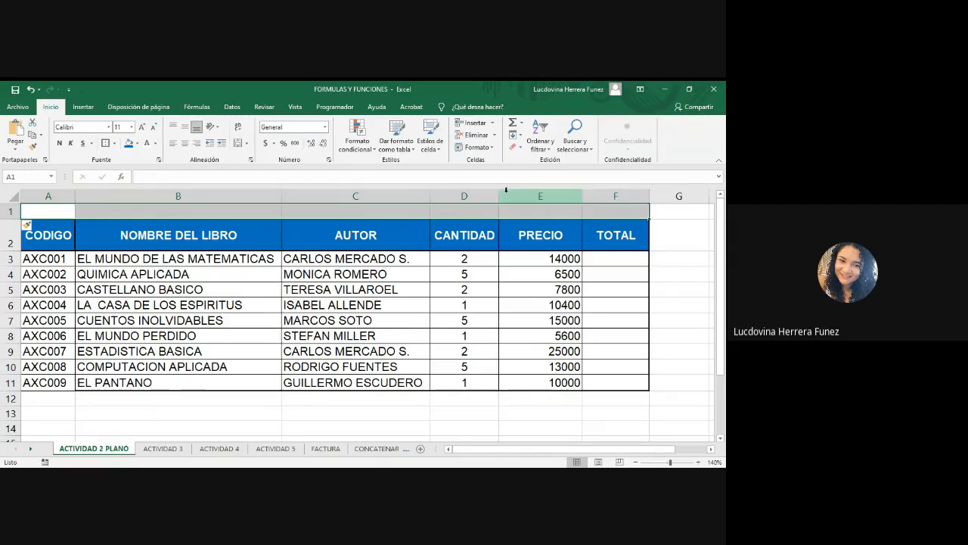
pyautogui.click(238, 143)
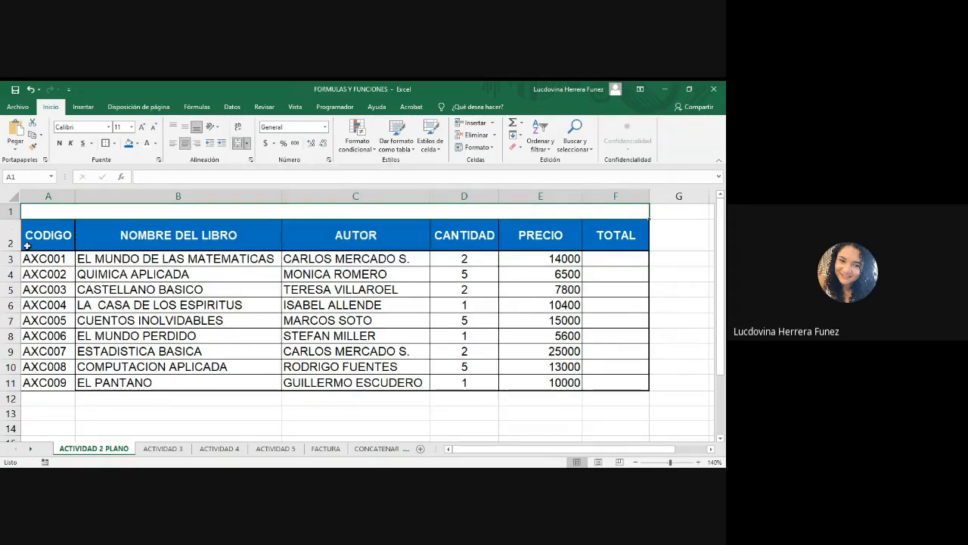
pyautogui.moveTo(16, 218); pyautogui.dragTo(17, 234)
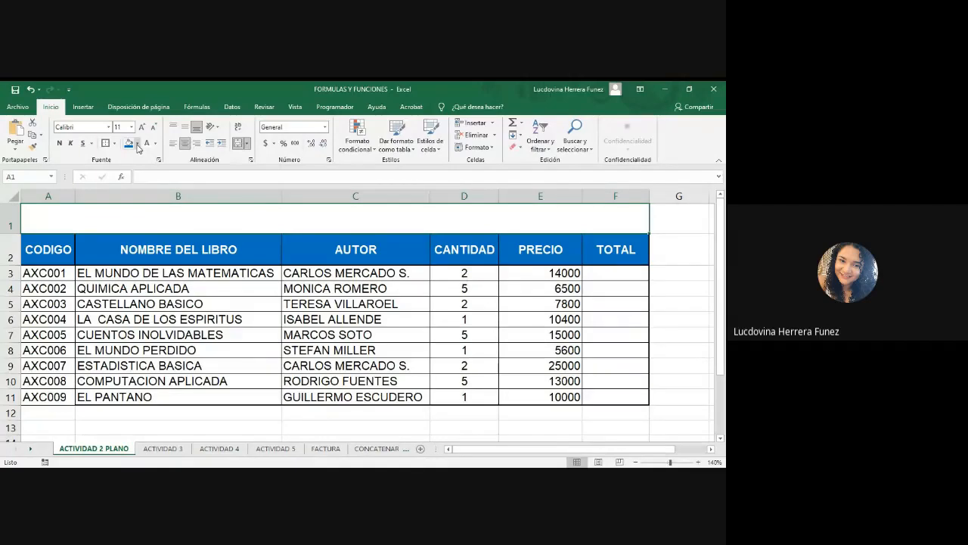
# Fill the merged title cell with Azul grisáceo, Texto 2, Claro 60%.
pyautogui.click(138, 144)
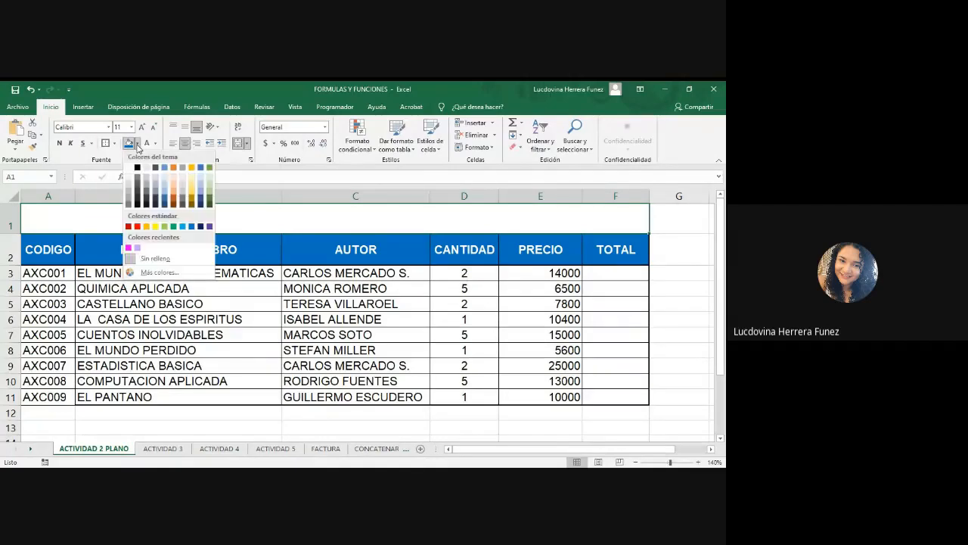
pyautogui.click(154, 194)
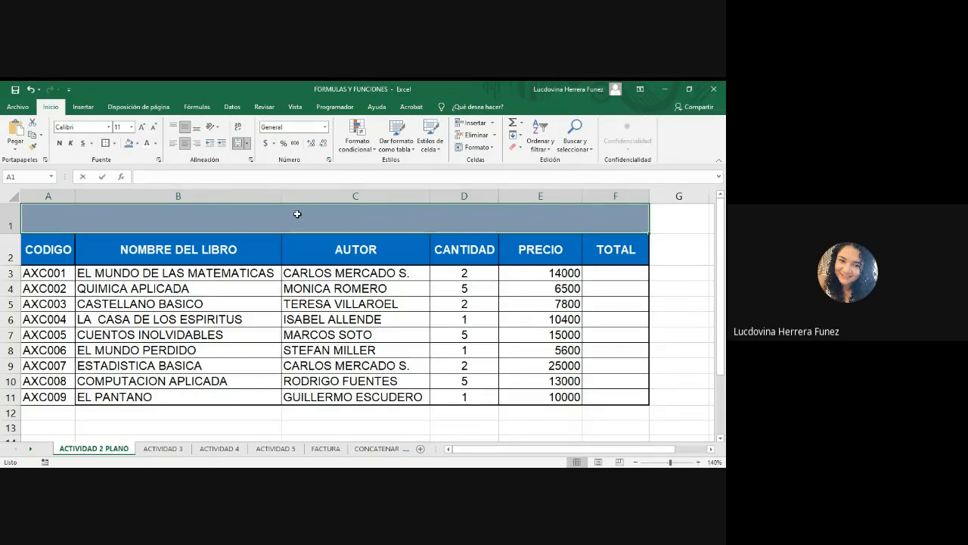
pyautogui.write('LI')
pyautogui.press('BackSpace')
pyautogui.press('BackSpace')
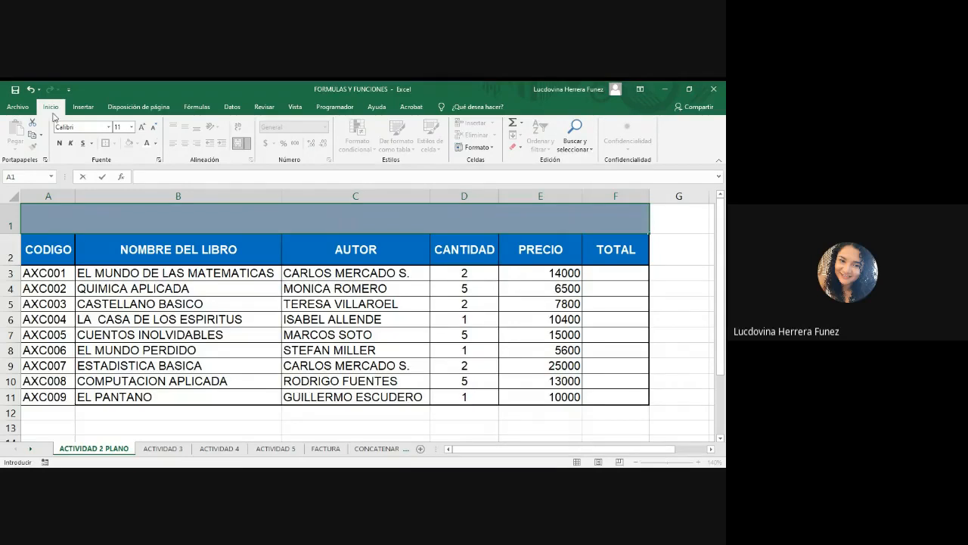
# Enter the title LIBRERIA in bold, 14-point font in the merged cell.
pyautogui.click(59, 142)
pyautogui.click(143, 128)
pyautogui.click(143, 128)
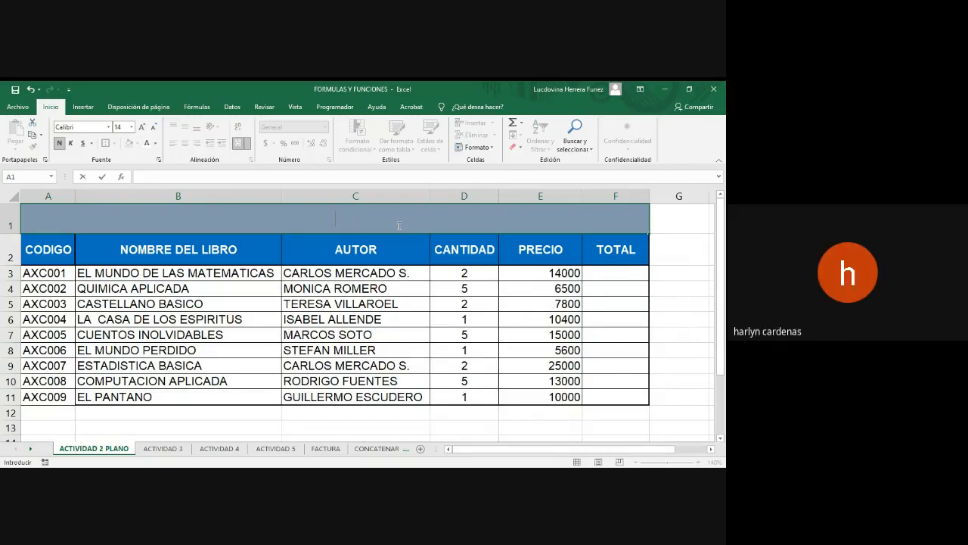
pyautogui.write('E')
pyautogui.press('BackSpace')
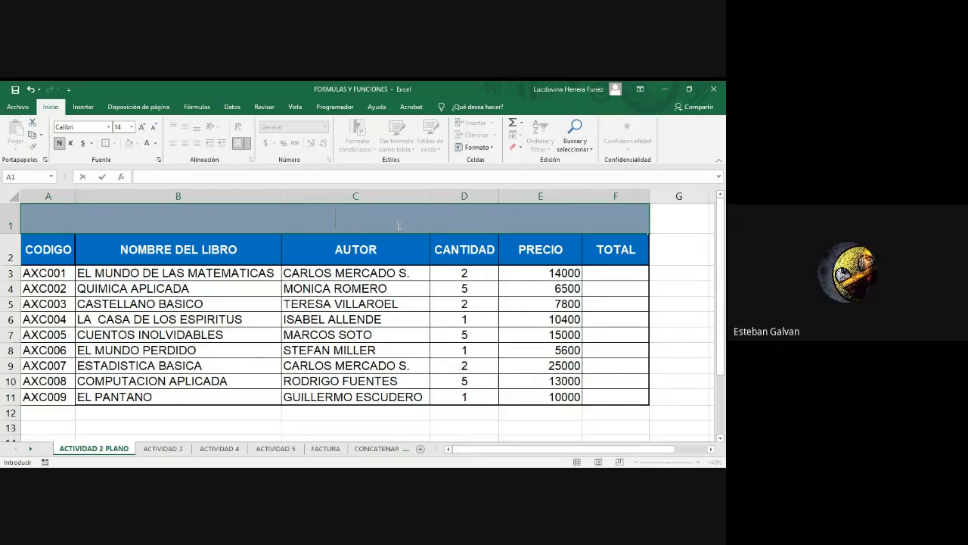
pyautogui.write('LIBRERIA')
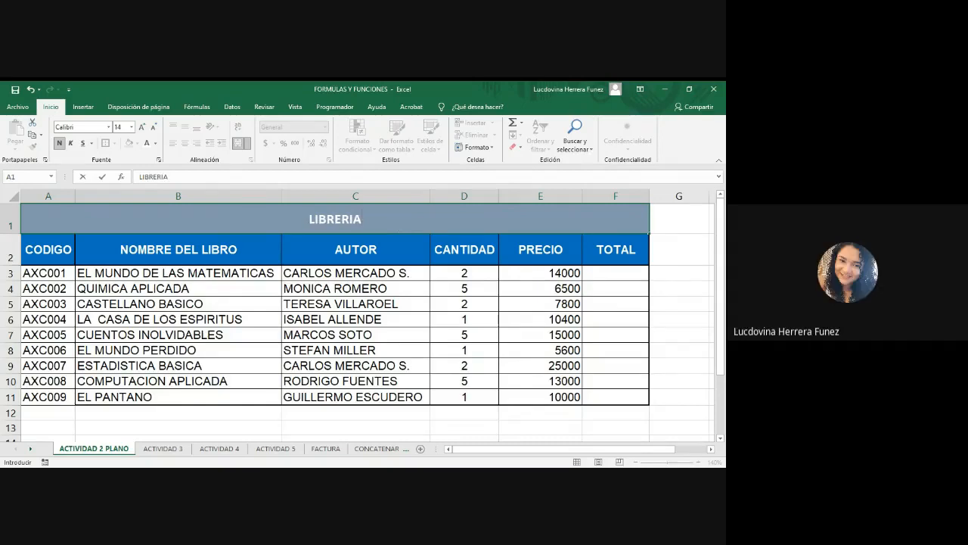
pyautogui.hotkey('alt', 'Tab')
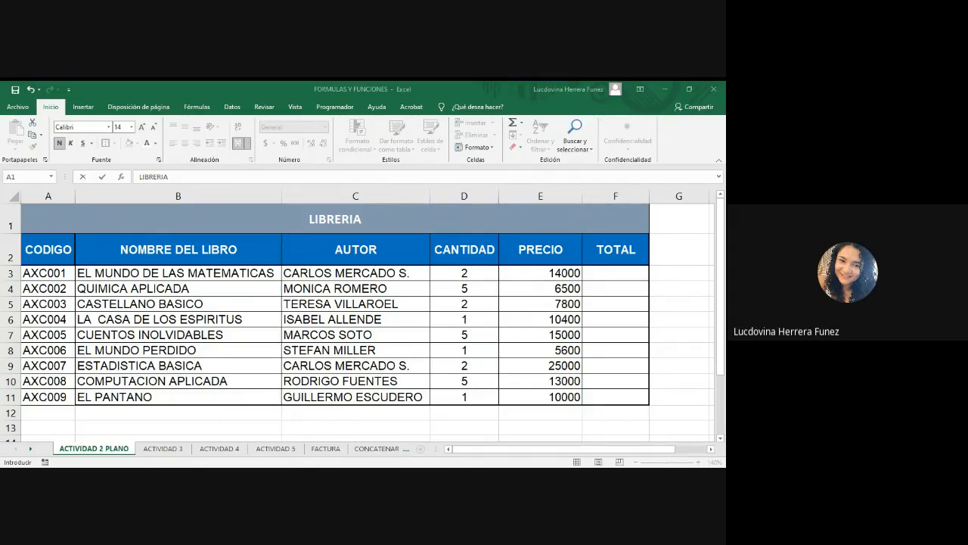
pyautogui.hotkey('alt', 'Tab')
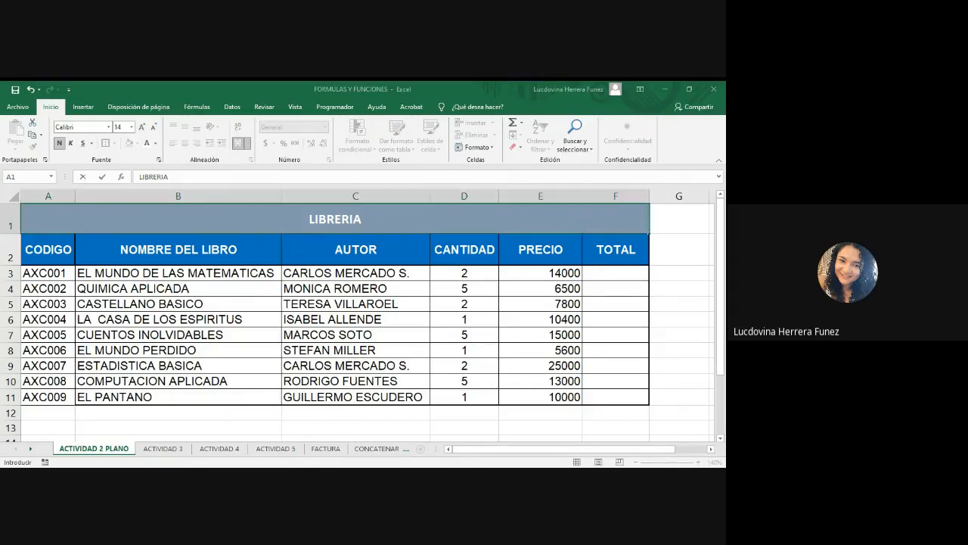
pyautogui.click(684, 324)
# Undo the title, the fill, the merge and the inserted row.
pyautogui.hotkey('ctrl', 'z')
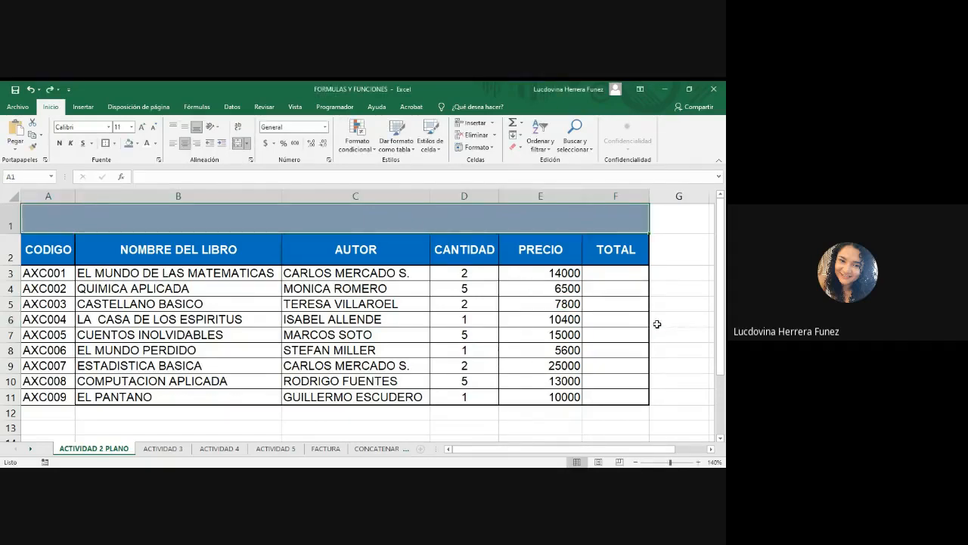
pyautogui.click(681, 305)
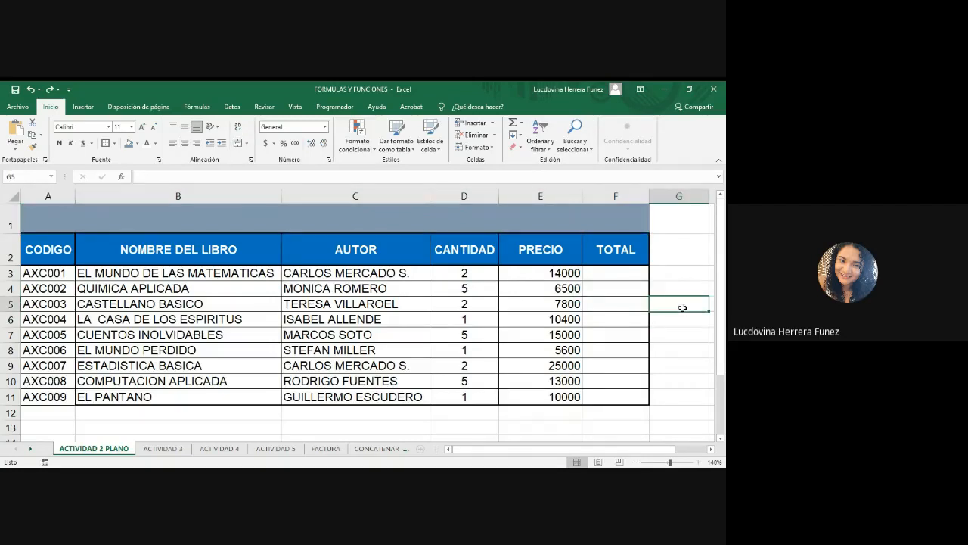
pyautogui.hotkey('ctrl', 'z')
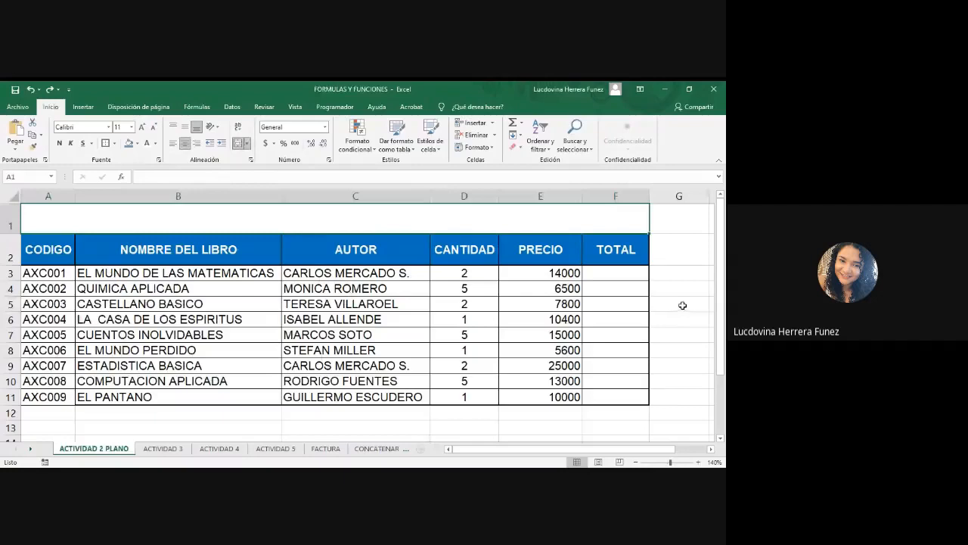
pyautogui.hotkey('ctrl', 'z')
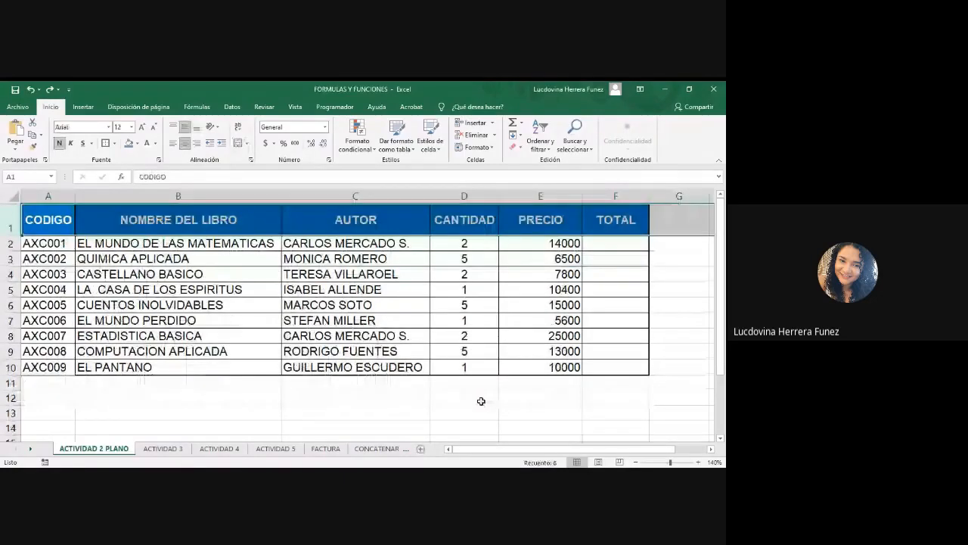
pyautogui.click(481, 401)
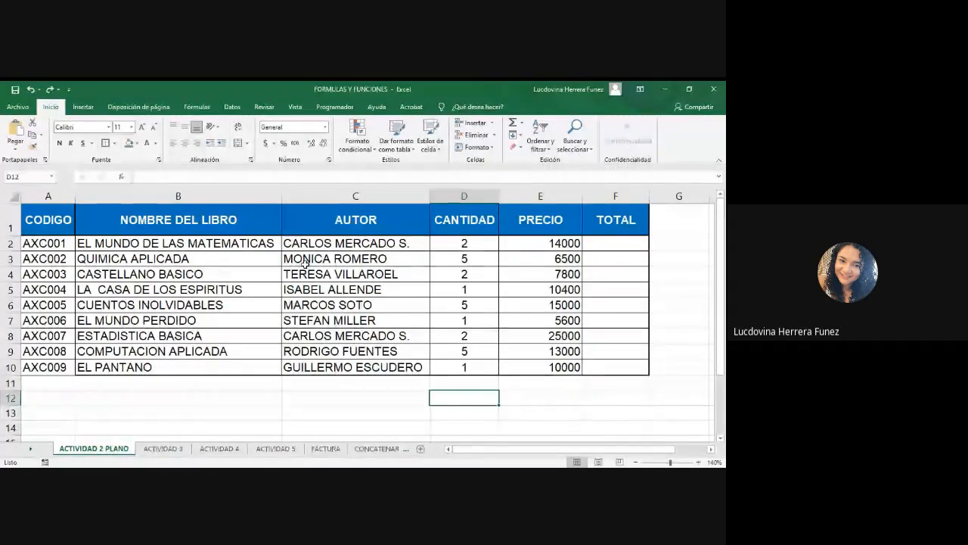
# Insert a blank row above the table's header row again.
pyautogui.click(11, 226)
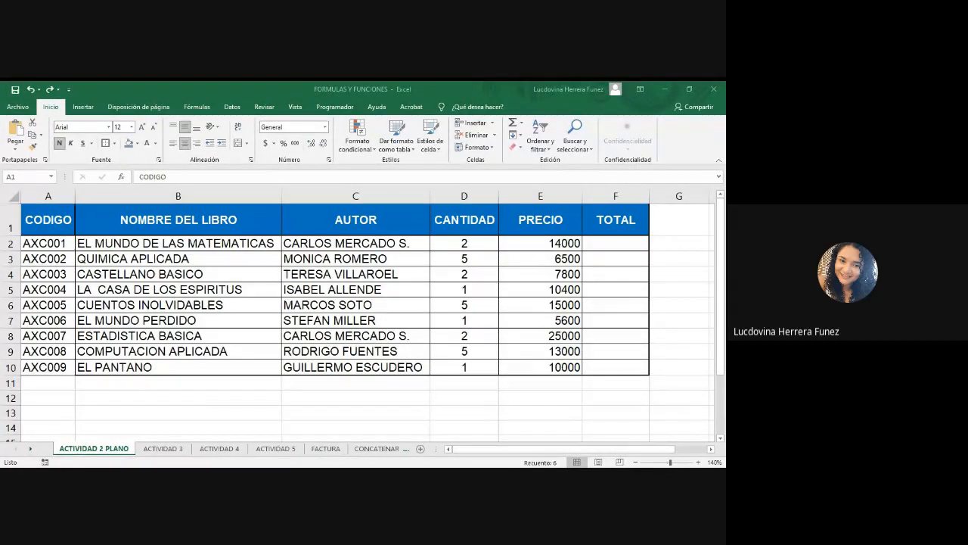
pyautogui.click(3, 219)
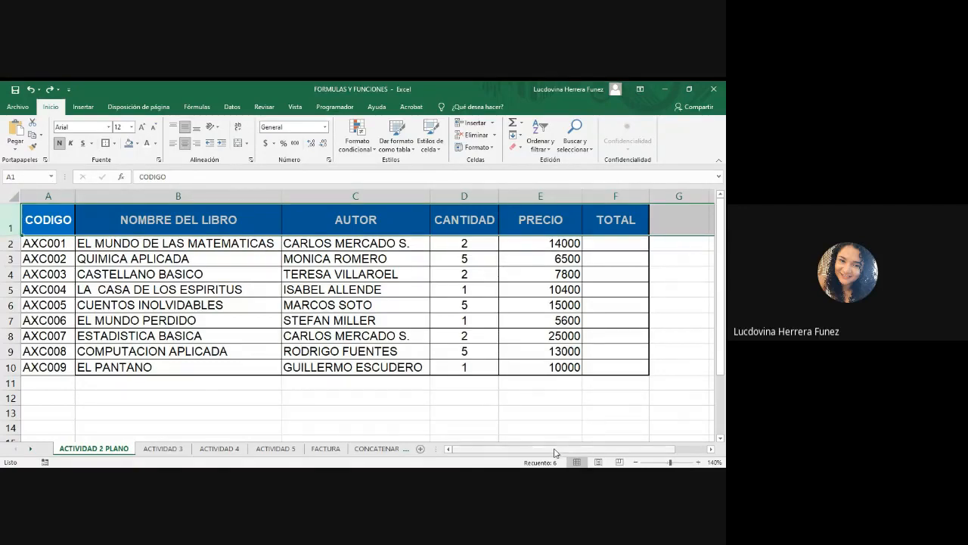
pyautogui.moveTo(556, 452)
pyautogui.mouseDown()
pyautogui.moveTo(580, 453)
pyautogui.moveTo(561, 449)
pyautogui.mouseUp()
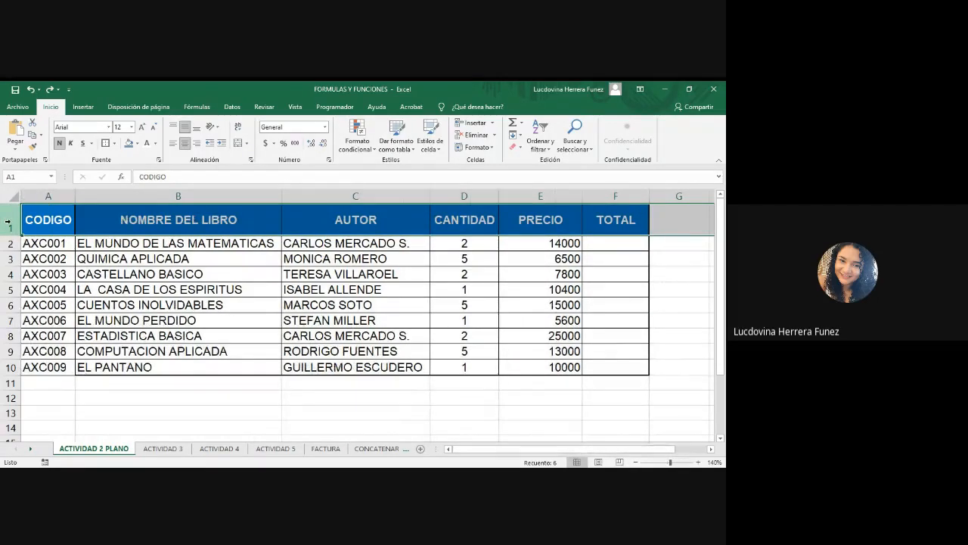
pyautogui.rightClick(9, 222)
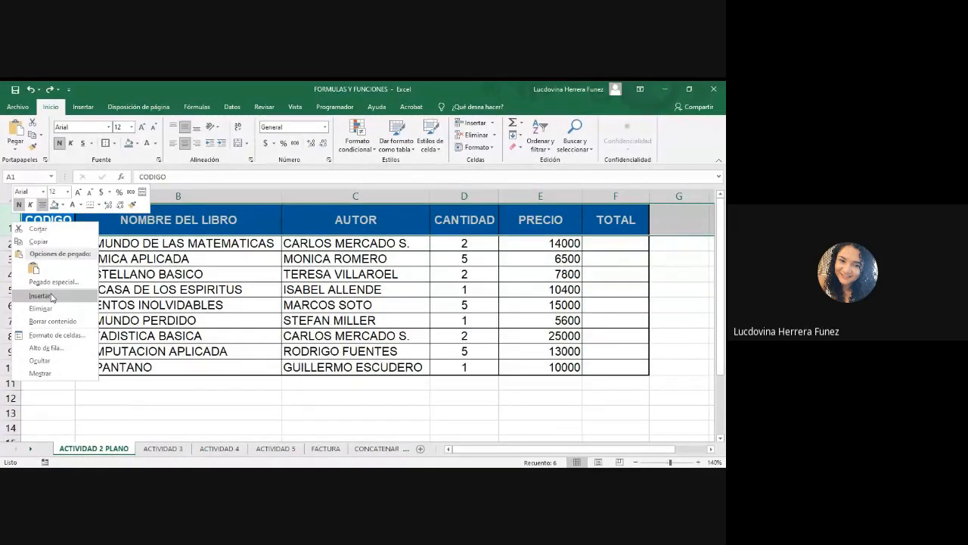
pyautogui.click(40, 295)
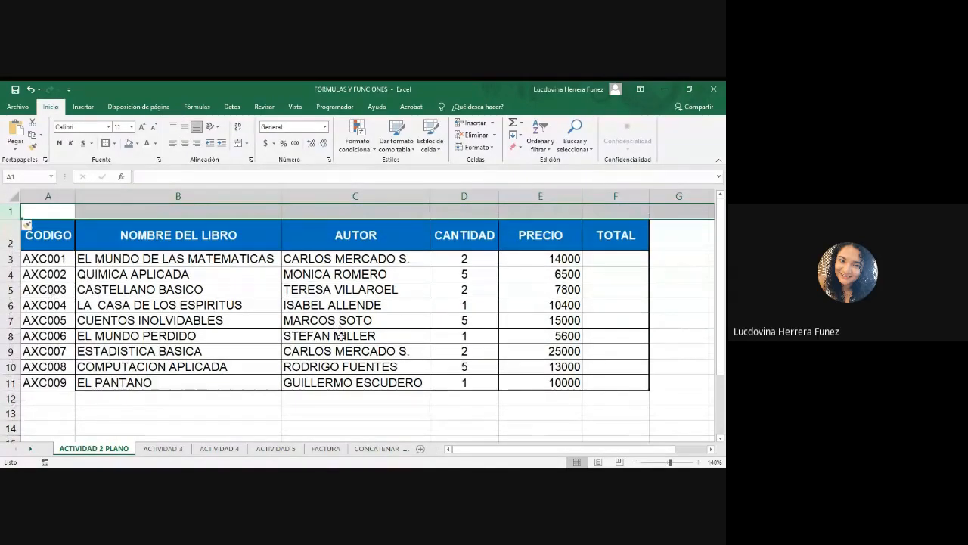
# Merge and center cells A1 to F1 in the new first row.
pyautogui.click(358, 320)
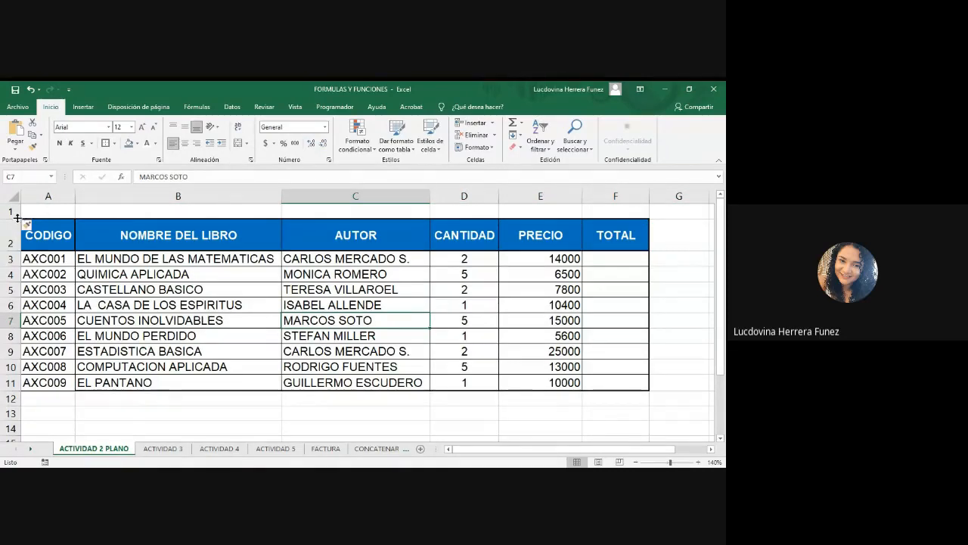
pyautogui.moveTo(14, 219); pyautogui.dragTo(619, 218)
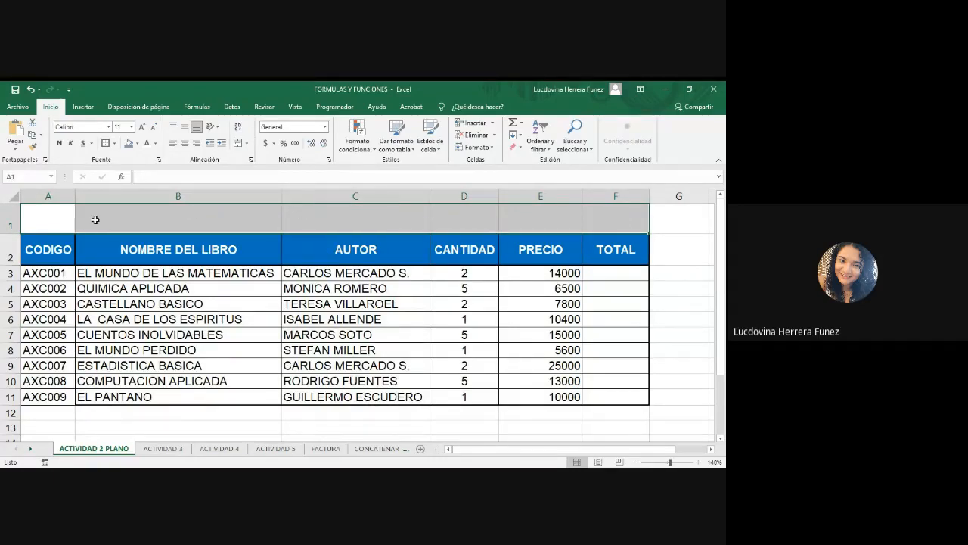
pyautogui.click(238, 143)
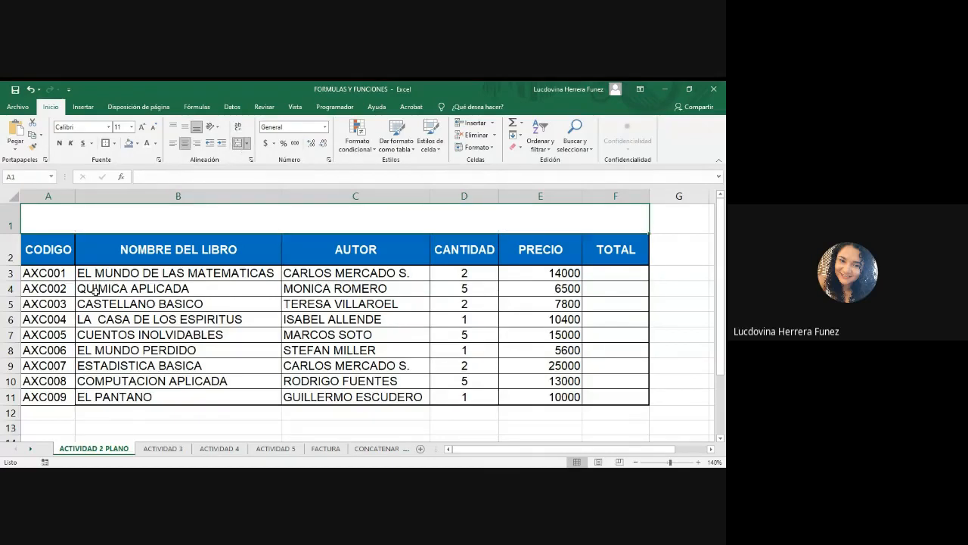
# Apply the blue-gray fill and bold formatting to the merged title cell.
pyautogui.click(129, 145)
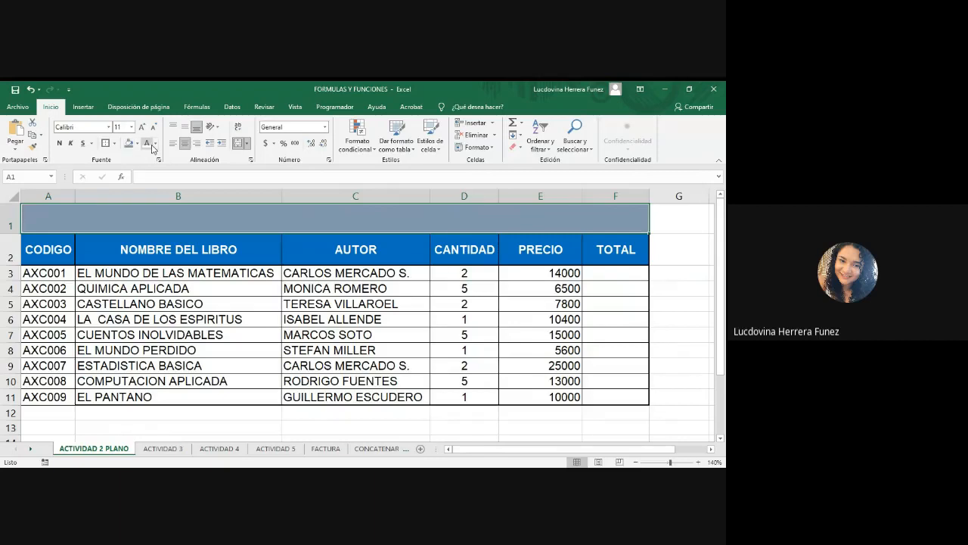
pyautogui.click(60, 148)
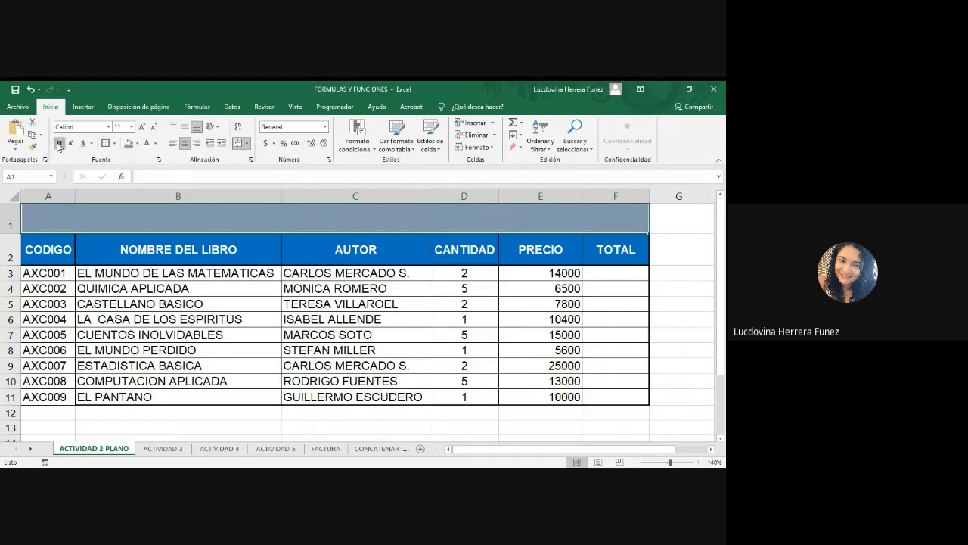
# Enlarge the merged title cell's font to 14 pt and enter the title LIBRERÍA LA HIJA DEL SOL.
pyautogui.click(185, 128)
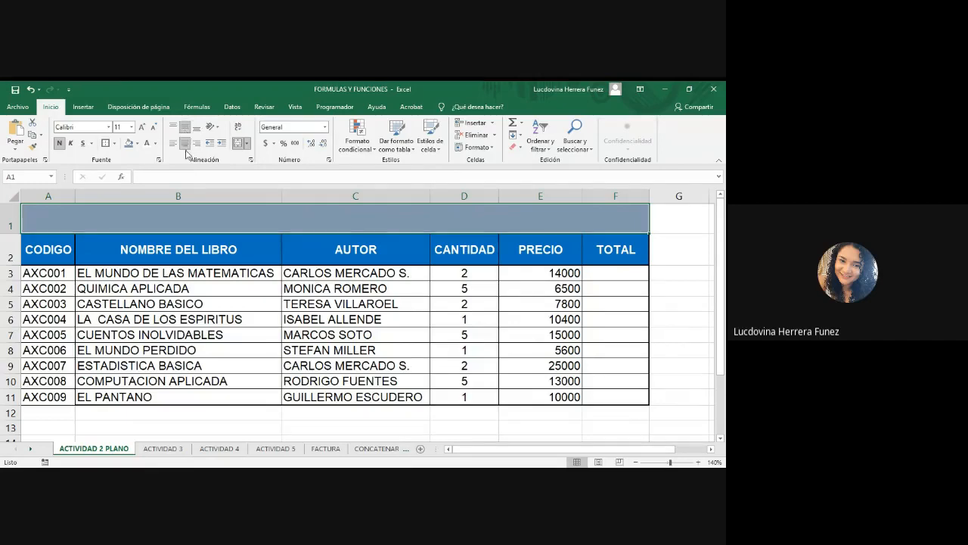
pyautogui.click(142, 130)
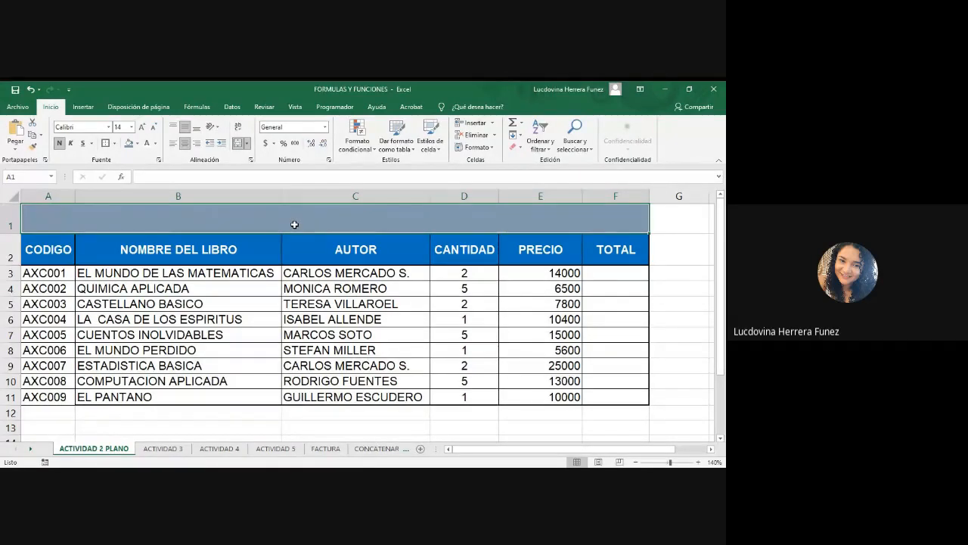
pyautogui.write('LIBRERIA')
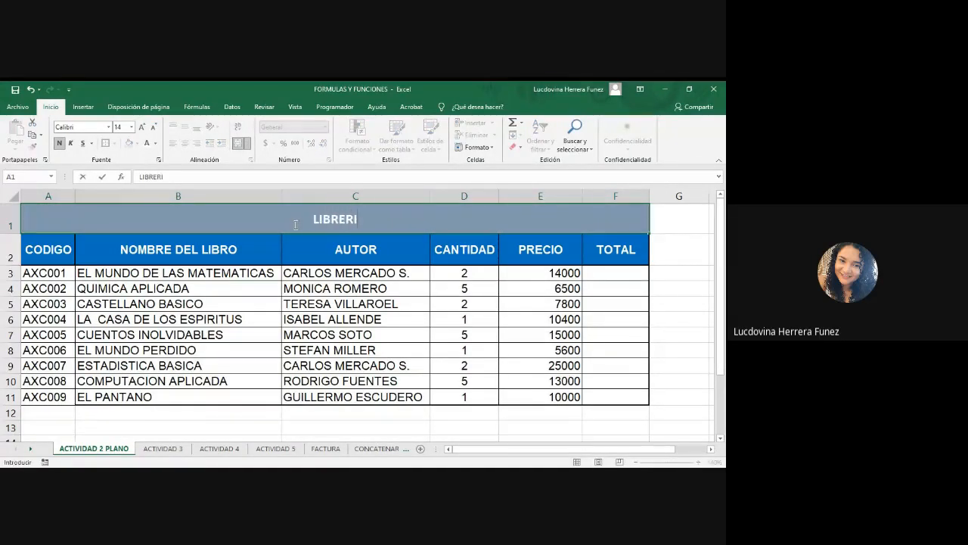
pyautogui.press('BackSpace')
pyautogui.press('BackSpace')
pyautogui.write('ÍA LA HIJA DEL SOL')
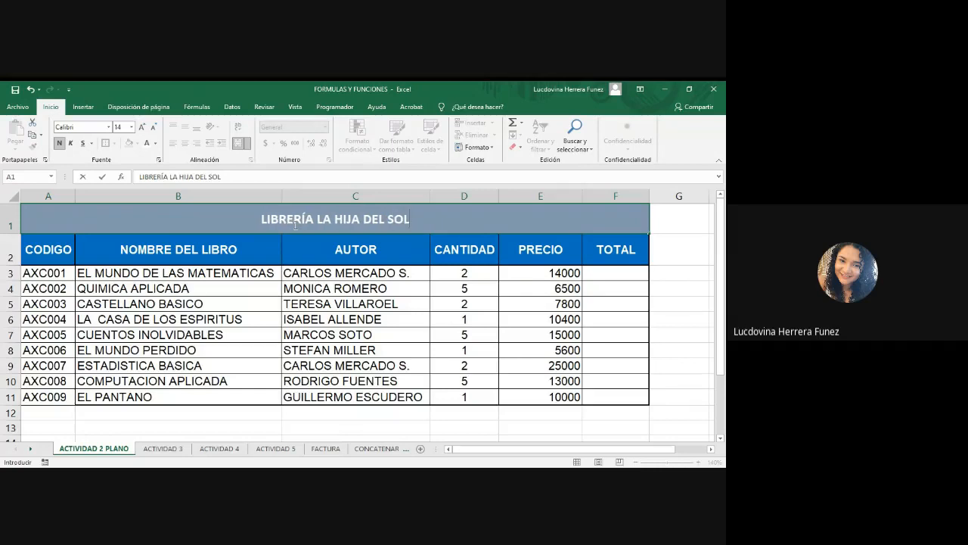
# Save the workbook.
pyautogui.click(15, 89)
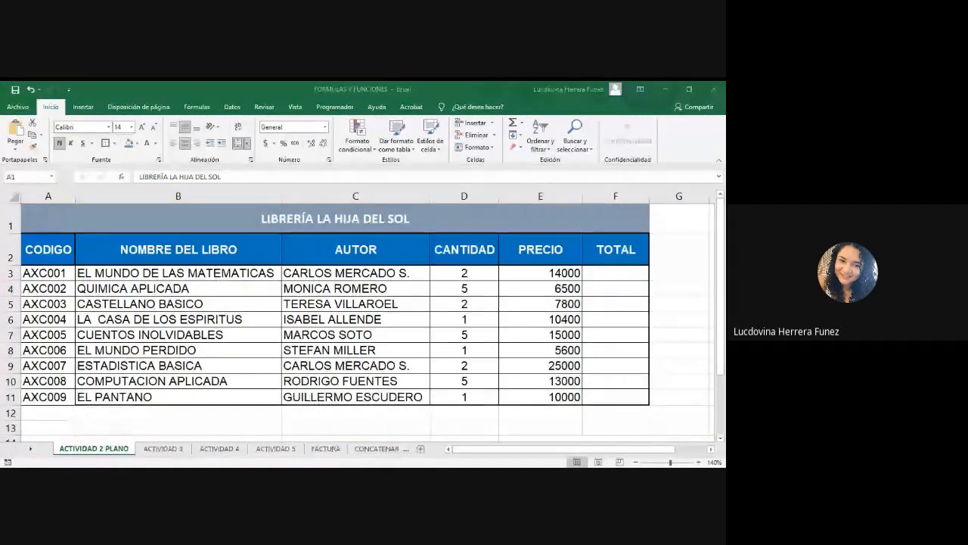
pyautogui.hotkey('alt', 'Tab')
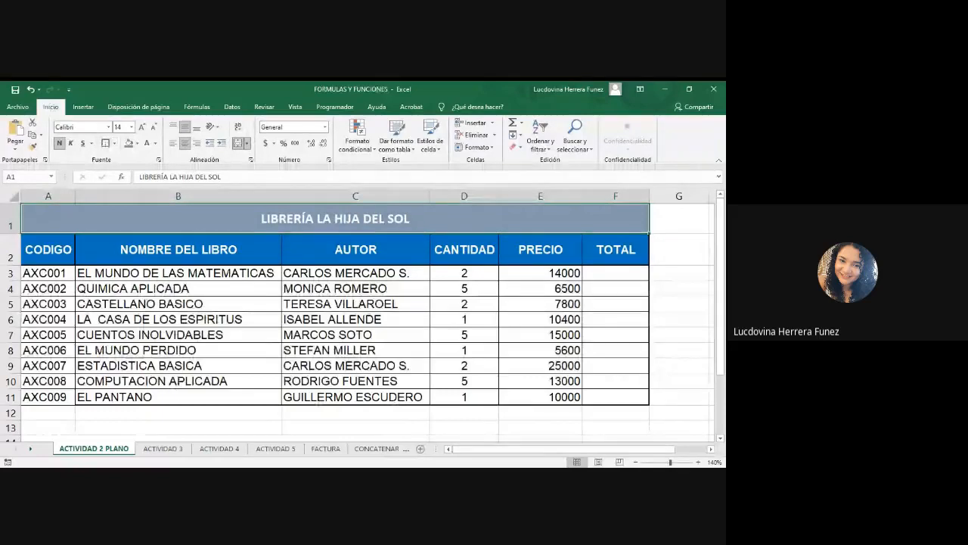
pyautogui.click(419, 417)
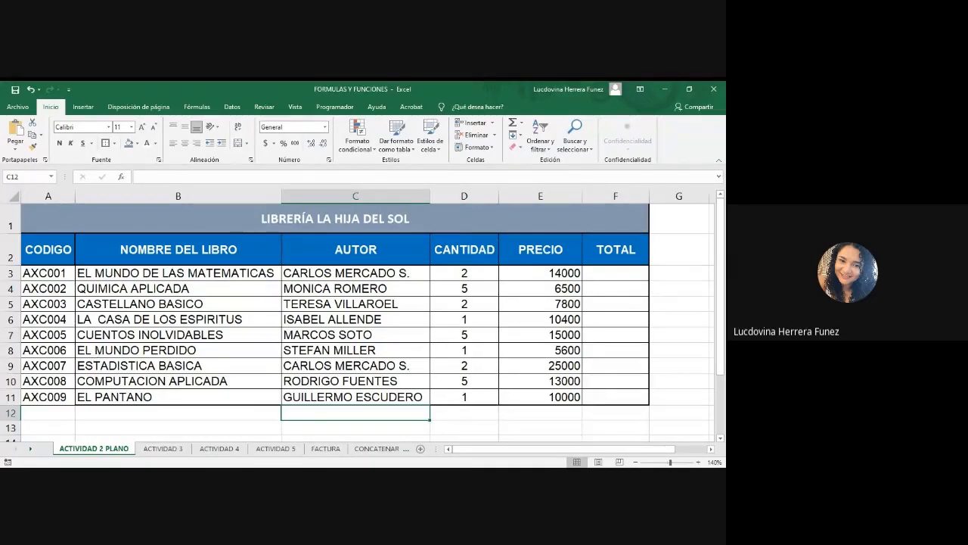
# Fill the book-name cells B7 and B8 with yellow.
pyautogui.moveTo(186, 348); pyautogui.dragTo(186, 336)
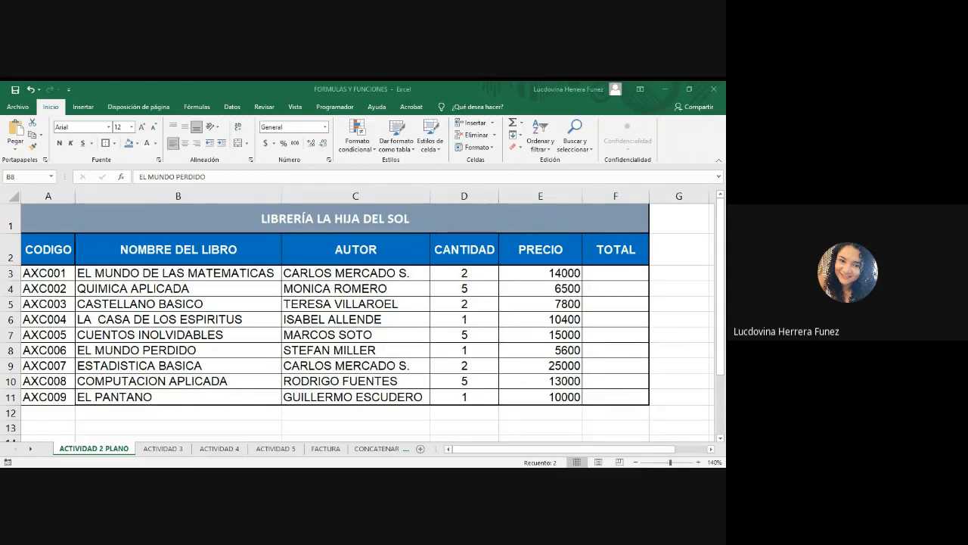
pyautogui.hotkey('alt', 'Tab')
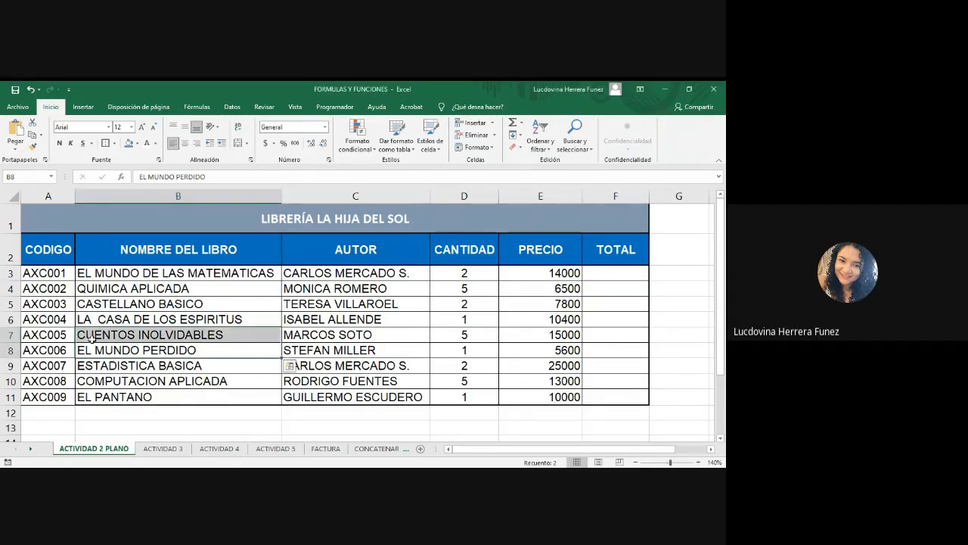
pyautogui.click(144, 144)
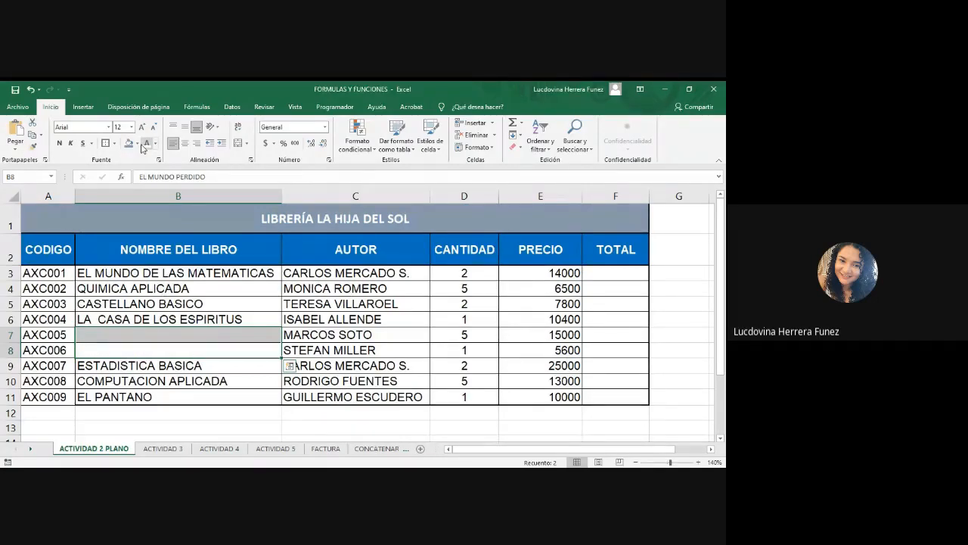
pyautogui.hotkey('ctrl', 'z')
pyautogui.click(136, 143)
pyautogui.click(156, 224)
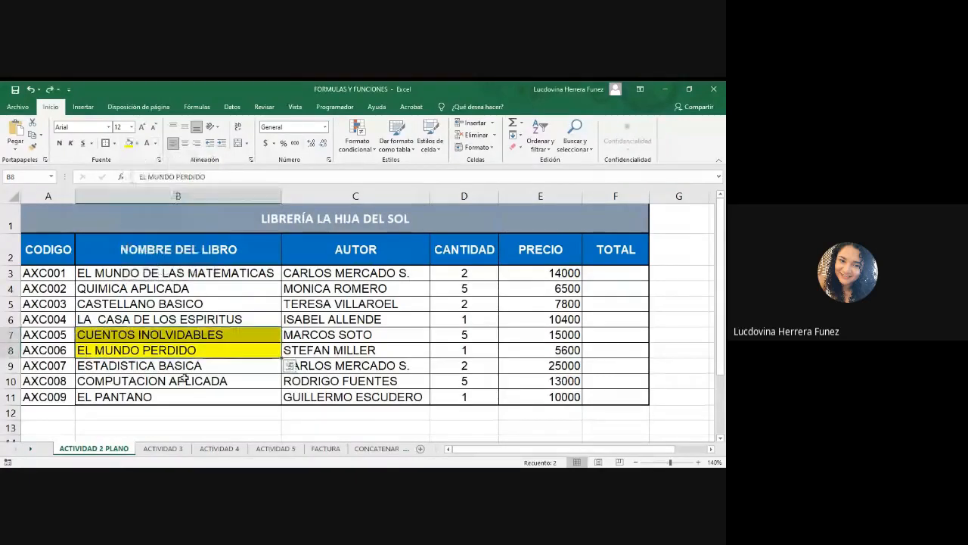
pyautogui.click(198, 377)
# Insert a blank row above the EL MUNDO PERDIDO row.
pyautogui.click(210, 335)
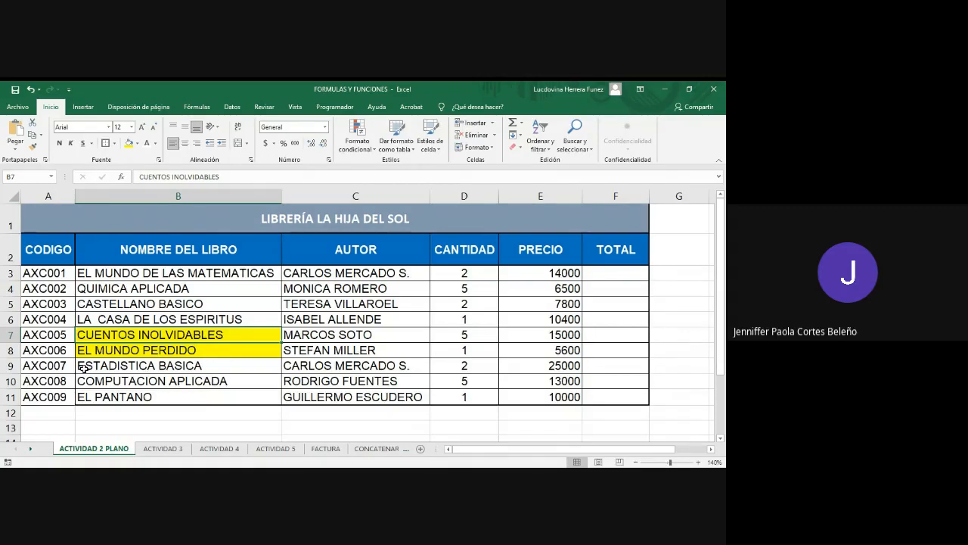
pyautogui.click(10, 350)
pyautogui.rightClick(9, 350)
pyautogui.click(37, 260)
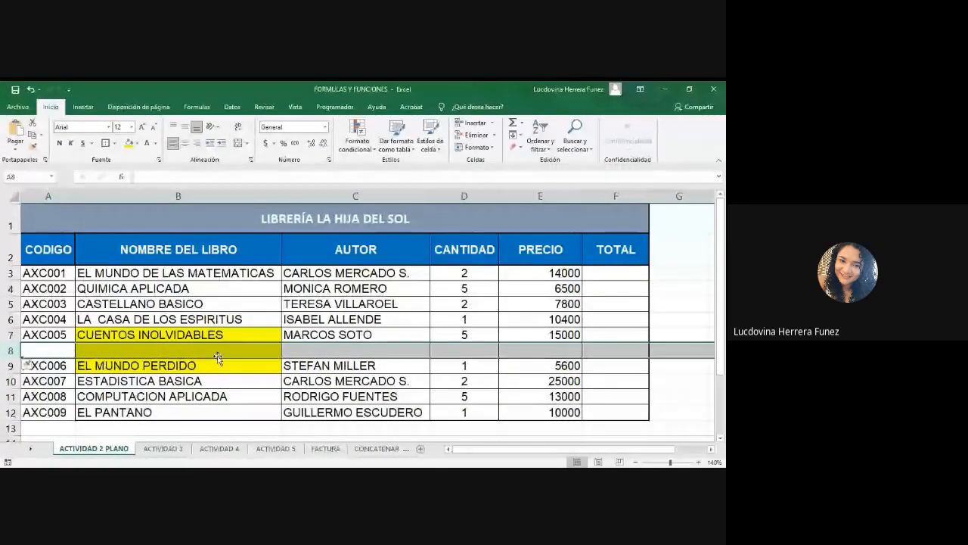
# Remove the fill from cells B7 to B9.
pyautogui.moveTo(235, 334); pyautogui.dragTo(242, 363)
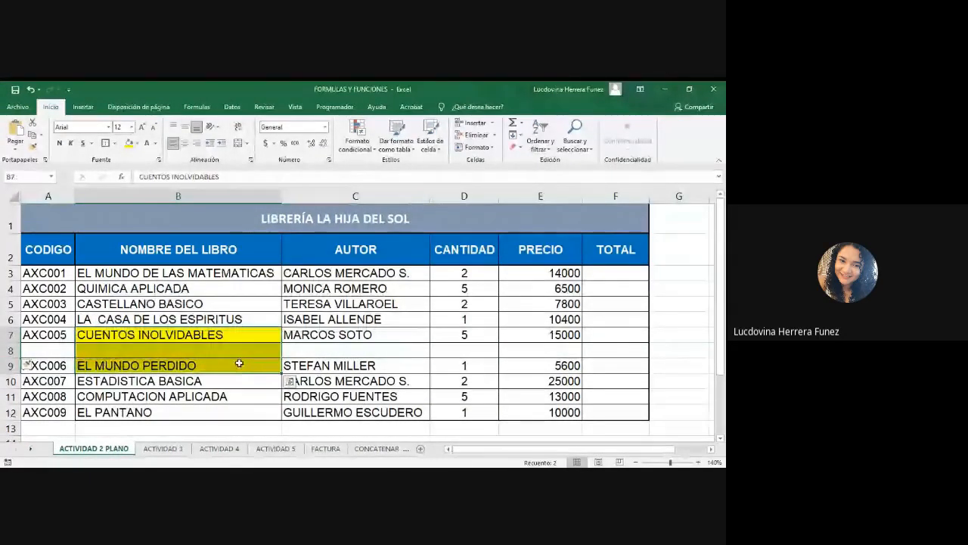
pyautogui.click(137, 143)
pyautogui.click(155, 258)
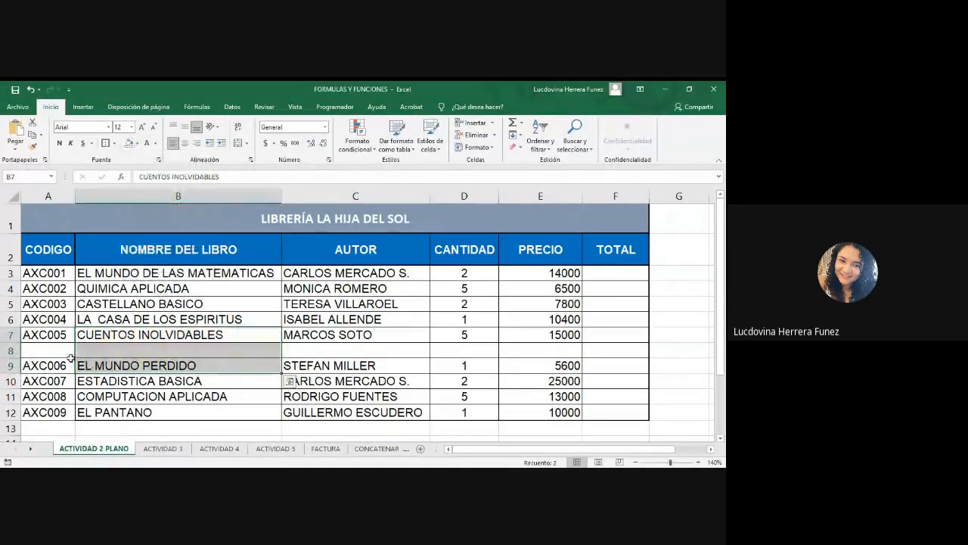
# Extend the codes from A3:A7 down through row 12 with the fill handle to renumber them.
pyautogui.click(11, 350)
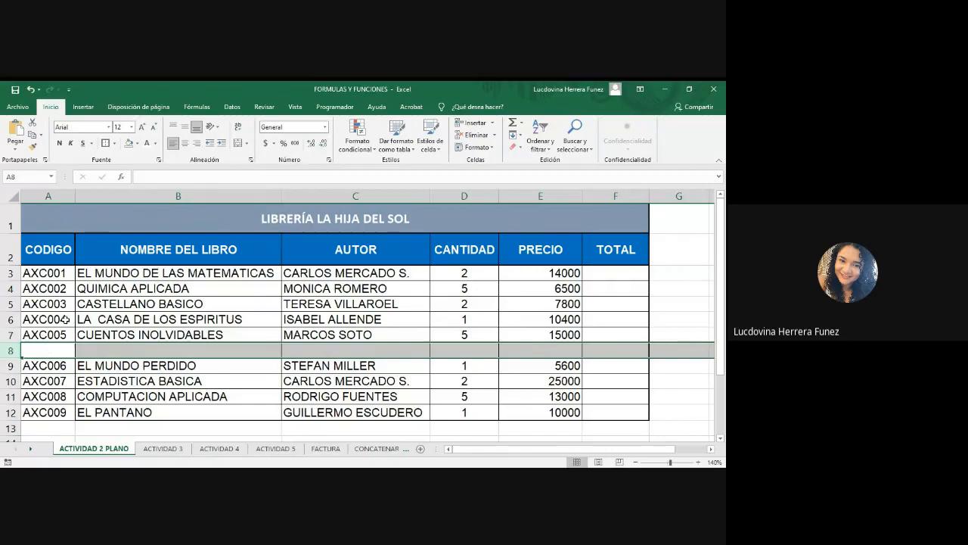
pyautogui.click(62, 273)
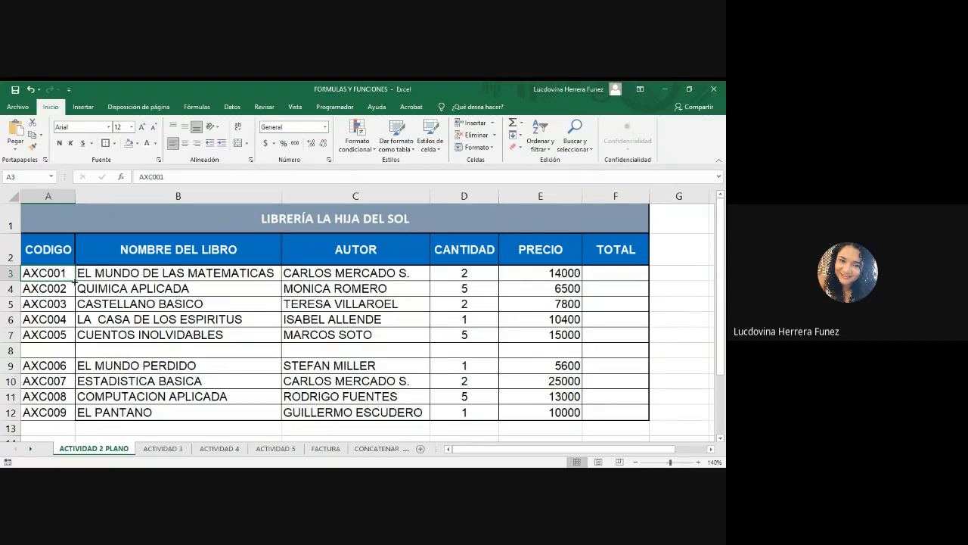
pyautogui.moveTo(74, 280); pyautogui.dragTo(76, 343)
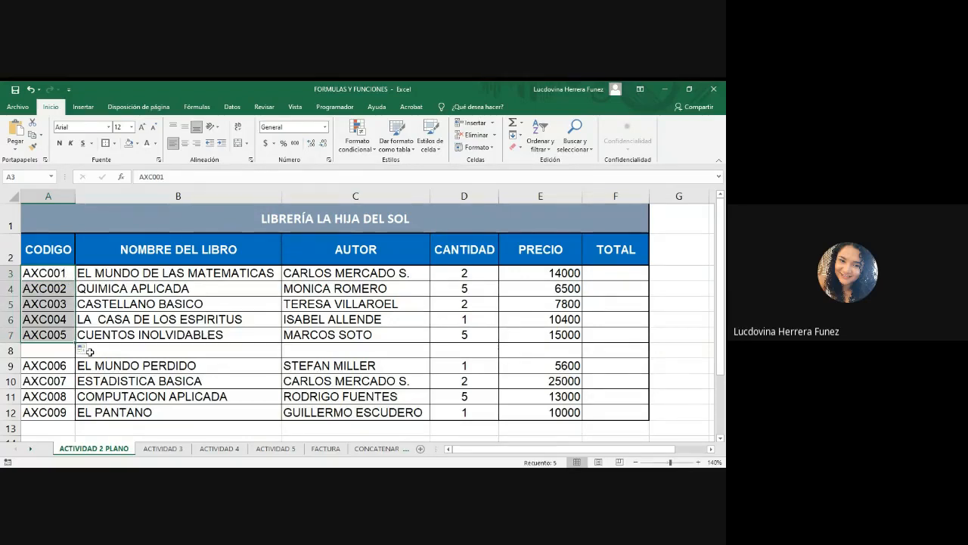
pyautogui.click(75, 340)
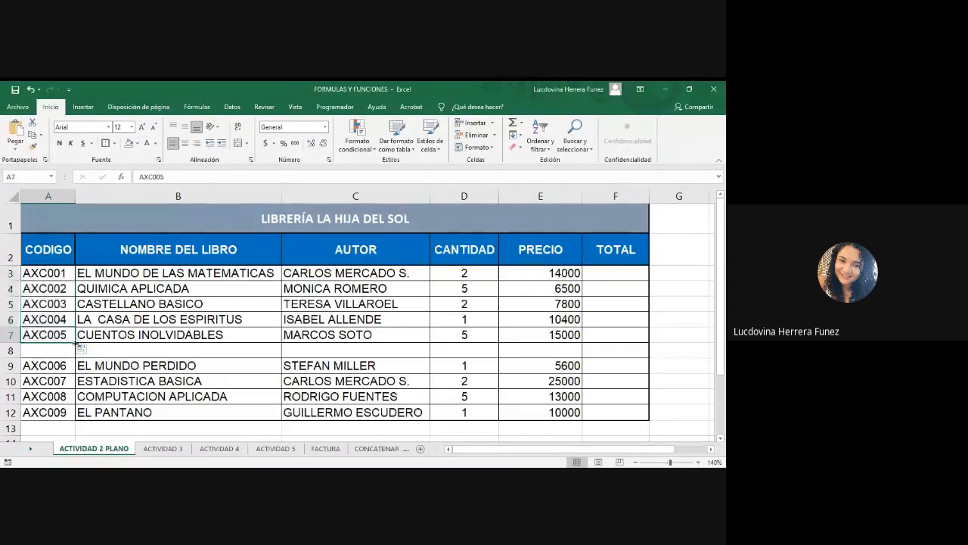
pyautogui.moveTo(75, 342); pyautogui.dragTo(77, 424)
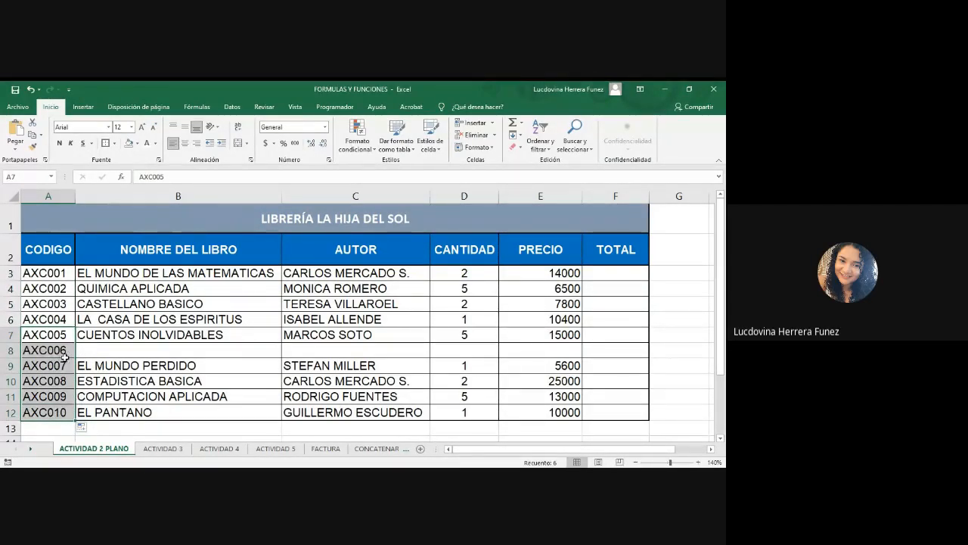
# Enter the book title CIEN AÑOS DE SOLEDAD in cell B8 of the new row.
pyautogui.click(105, 349)
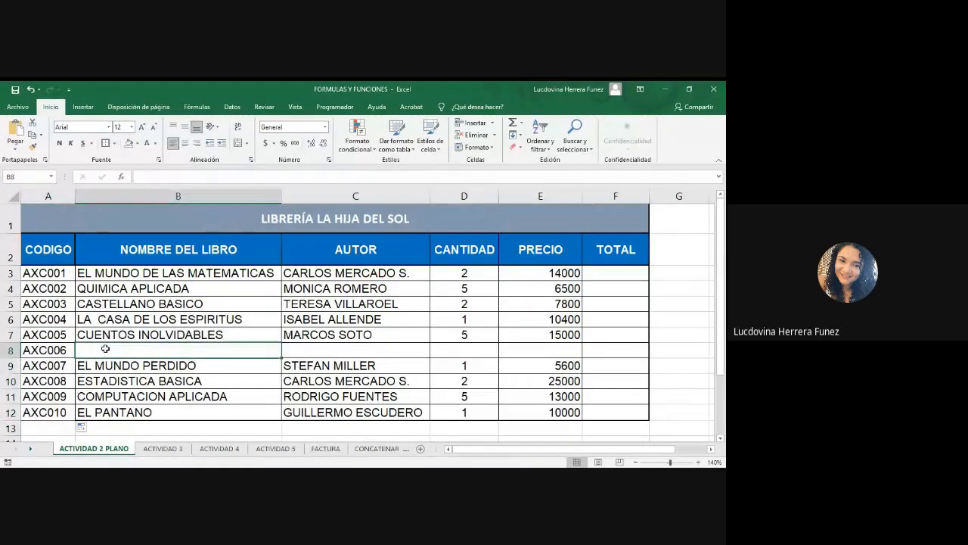
pyautogui.write('EL PANT')
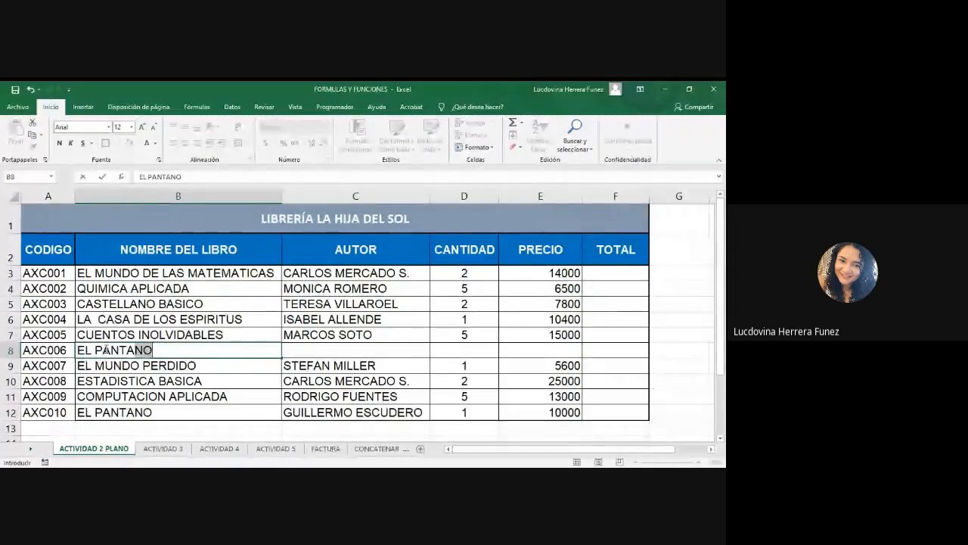
pyautogui.press('BackSpace')
pyautogui.press('BackSpace')
pyautogui.press('BackSpace')
pyautogui.press('BackSpace')
pyautogui.press('BackSpace')
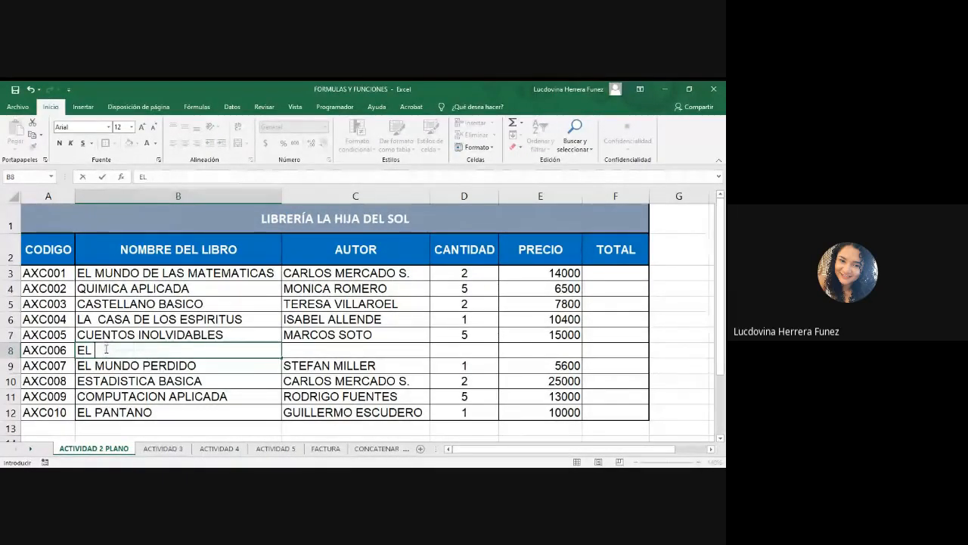
pyautogui.press('BackSpace')
pyautogui.press('BackSpace')
pyautogui.press('BackSpace')
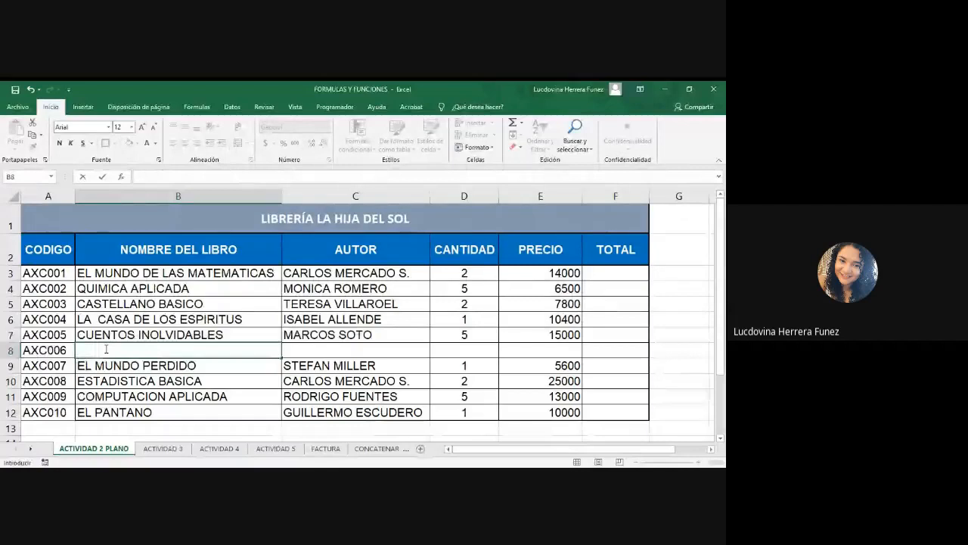
pyautogui.write('CIEN AÑOS')
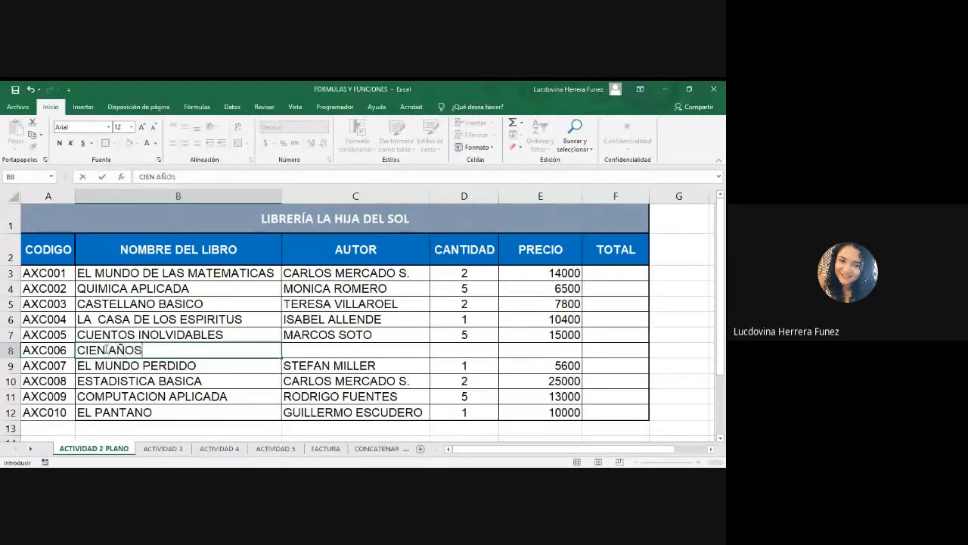
pyautogui.write(' DE SOLEDA')
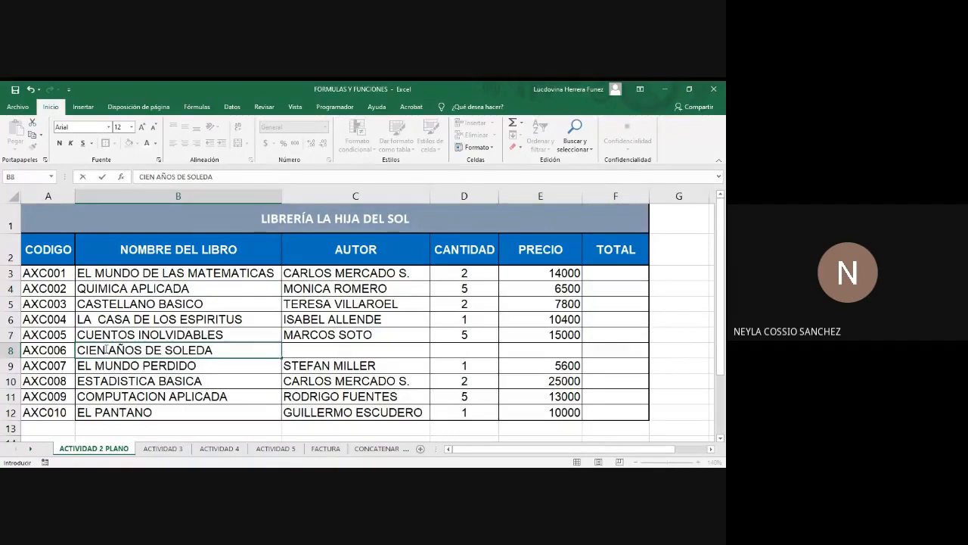
pyautogui.hotkey('ctrl', 'z')
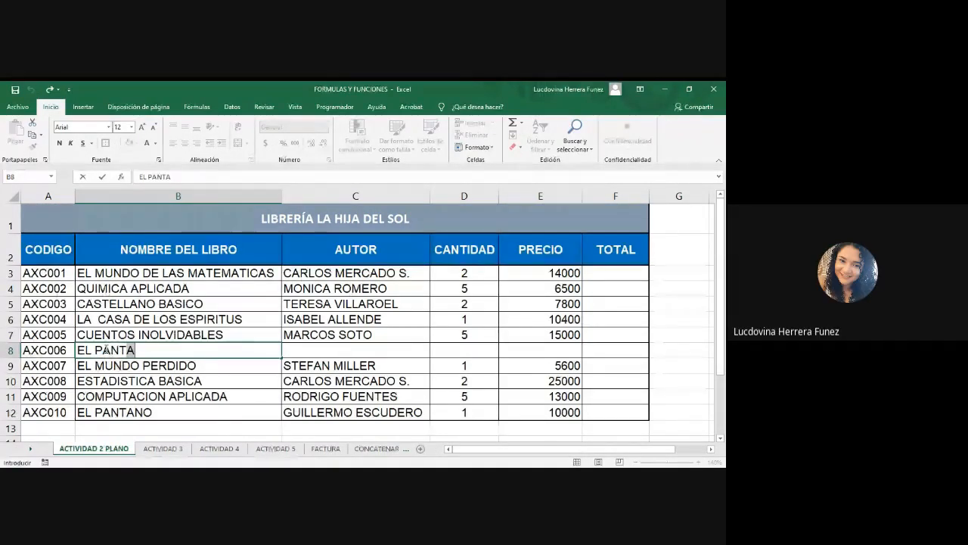
pyautogui.hotkey('ctrl', 'y')
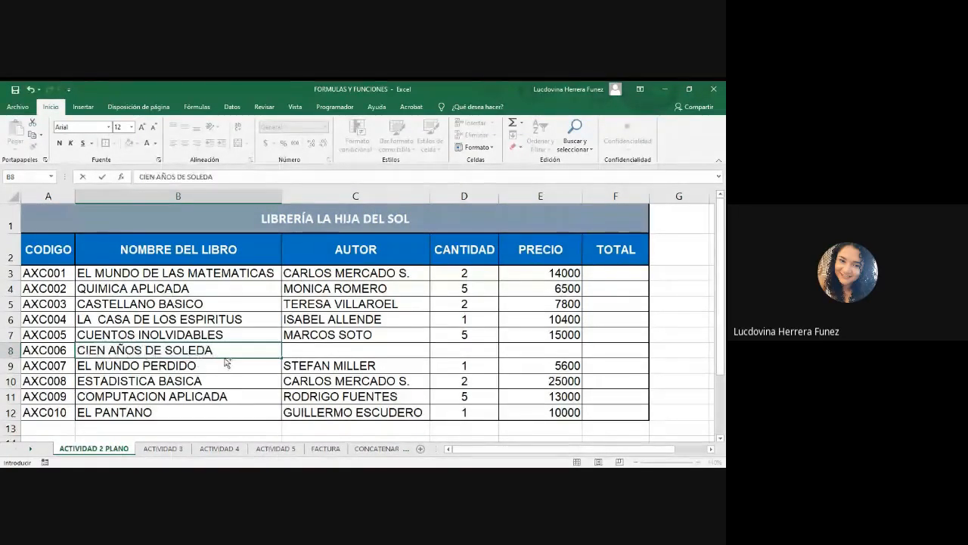
pyautogui.write('D')
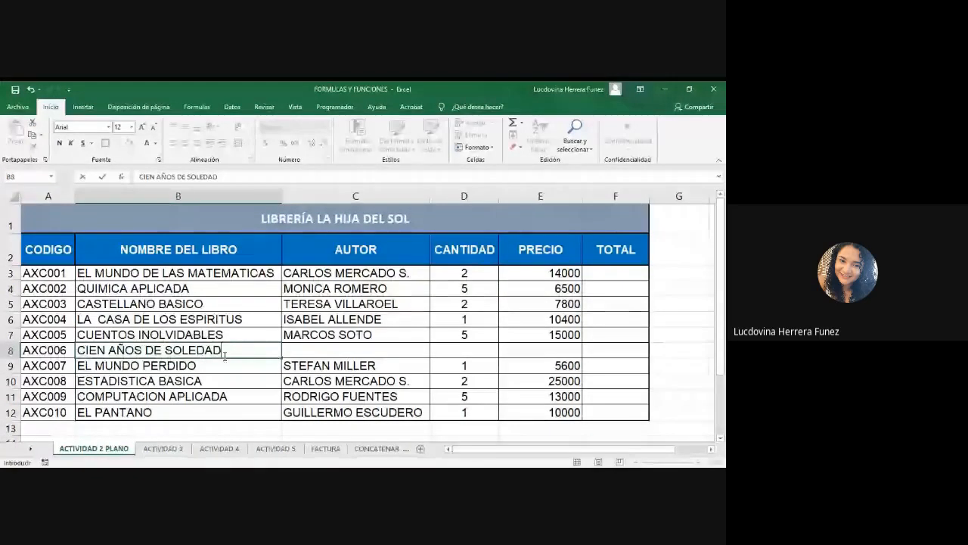
pyautogui.click(48, 274)
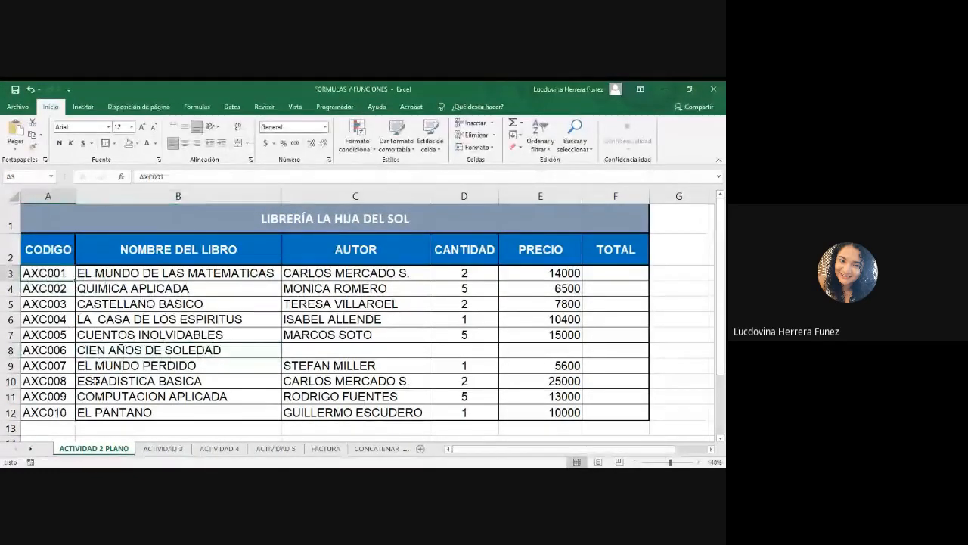
# Clear the code in cell A8.
pyautogui.click(65, 349)
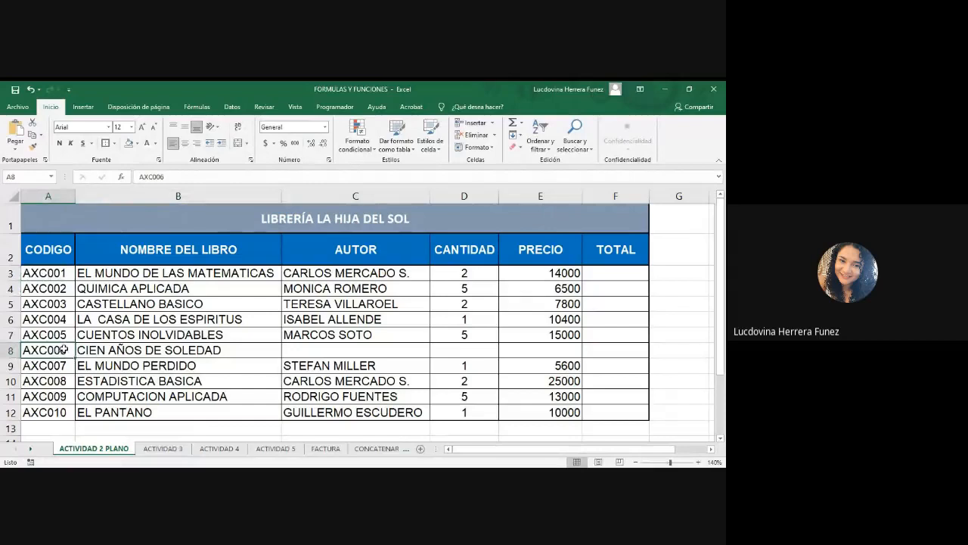
pyautogui.press('Delete')
pyautogui.click(130, 362)
pyautogui.click(47, 351)
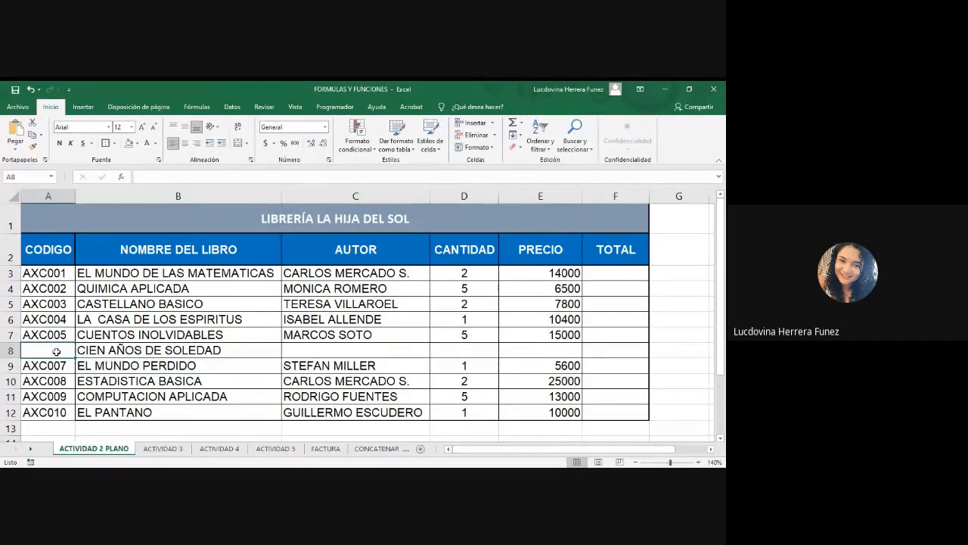
# Fill the code from A7 down through A12 so the codes run consecutively from AXC006 to AXC010.
pyautogui.click(67, 336)
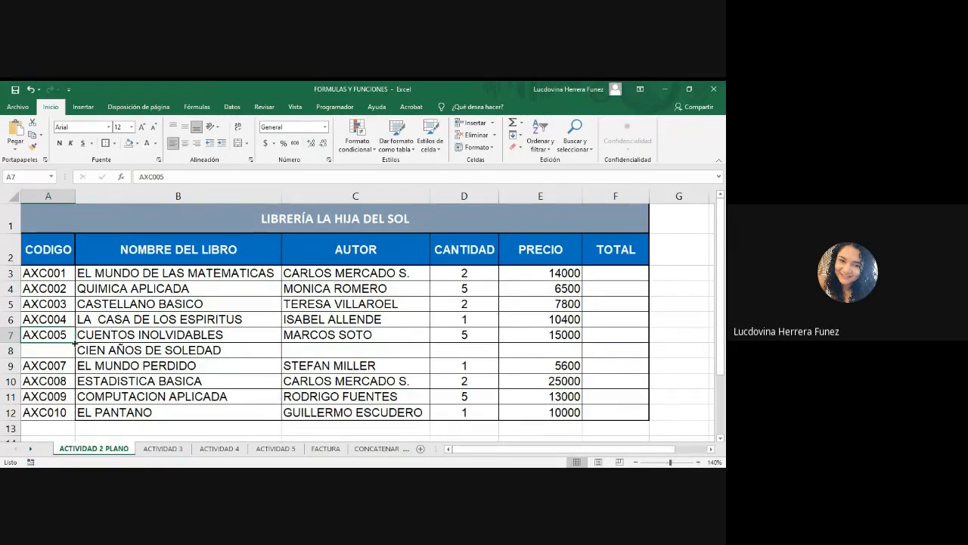
pyautogui.moveTo(75, 343); pyautogui.dragTo(70, 425)
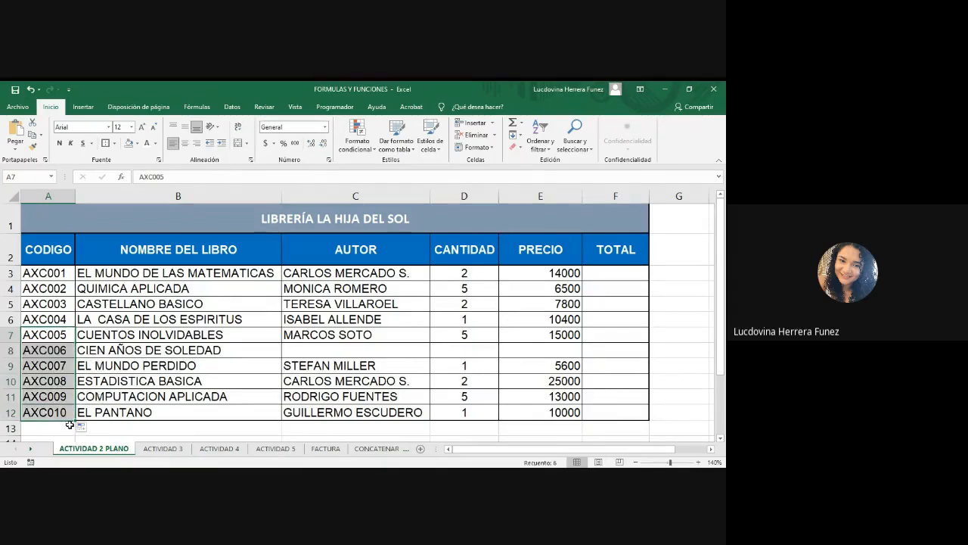
pyautogui.click(66, 334)
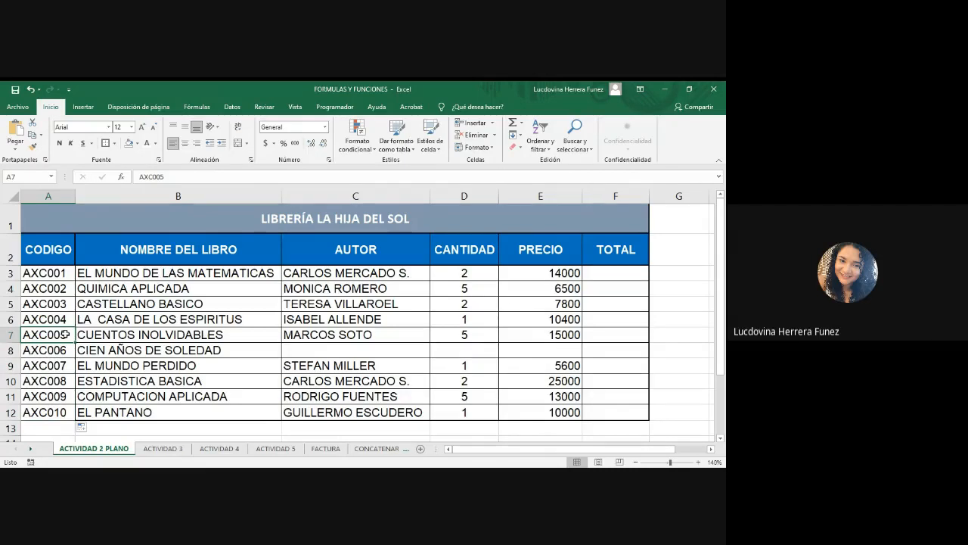
# Complete row 8 with author GABRIEL GARCIA, quantity 1 and price 13000.
pyautogui.click(322, 353)
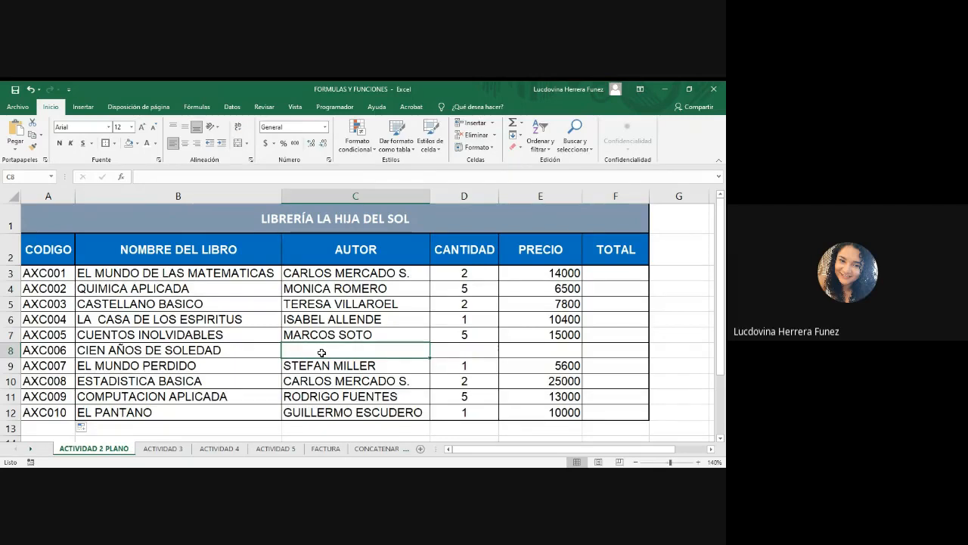
pyautogui.write('GAB')
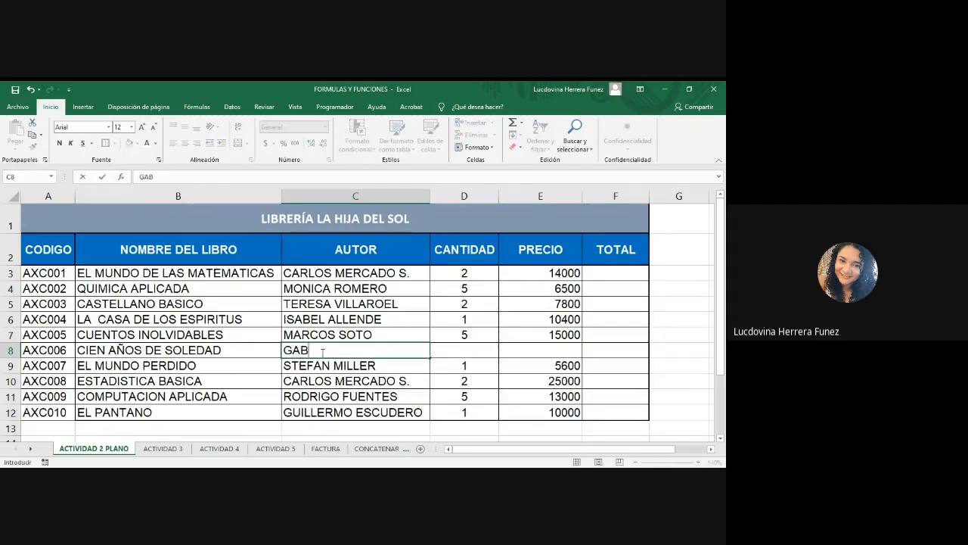
pyautogui.write('RIEL GARCIA')
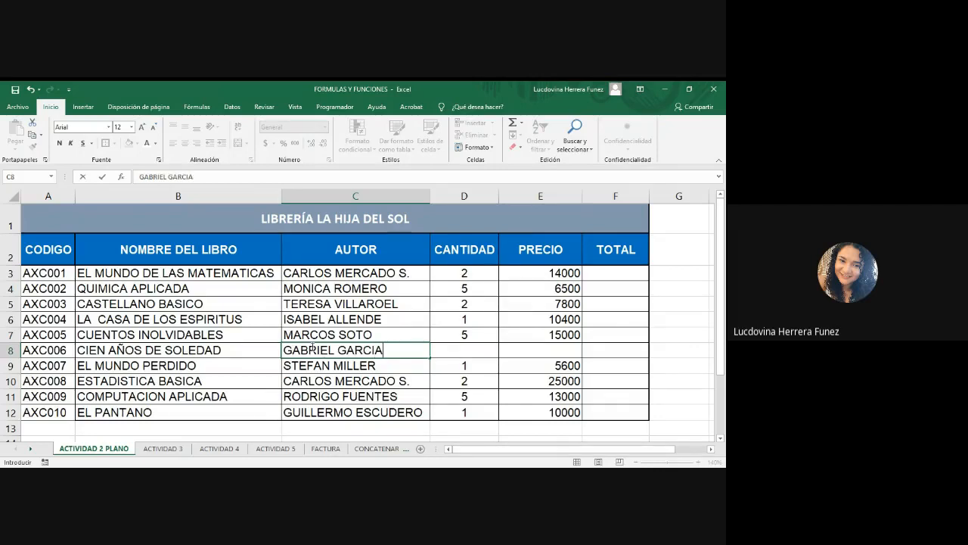
pyautogui.click(460, 350)
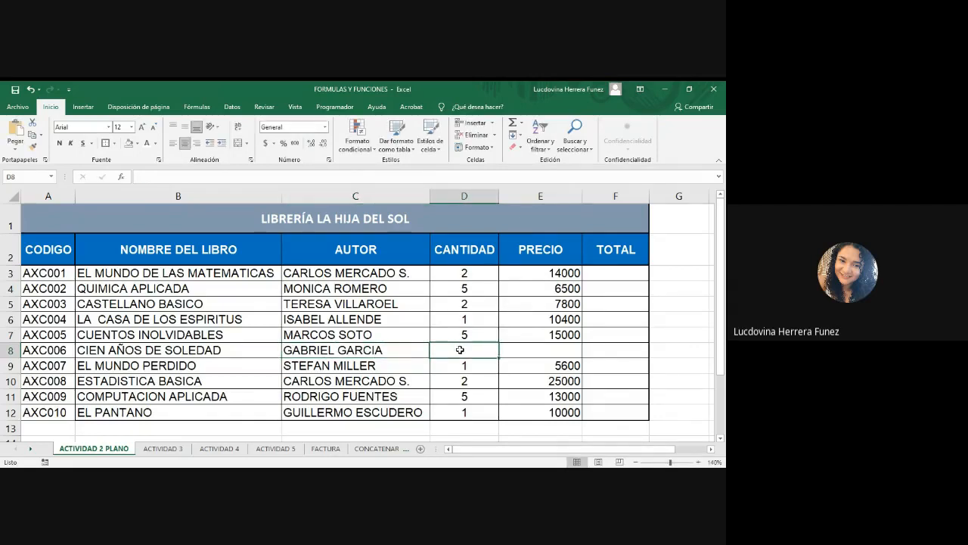
pyautogui.write('1')
pyautogui.click(548, 348)
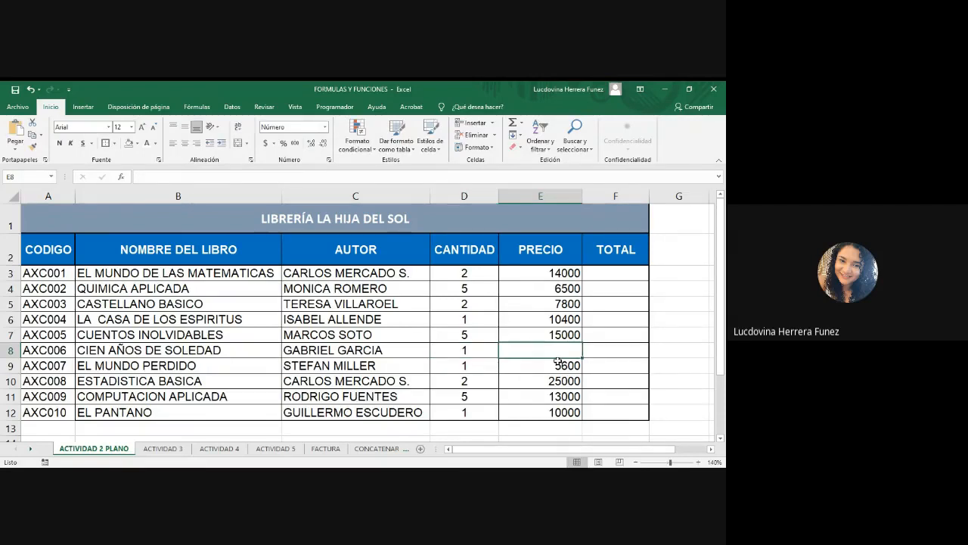
pyautogui.write('1300')
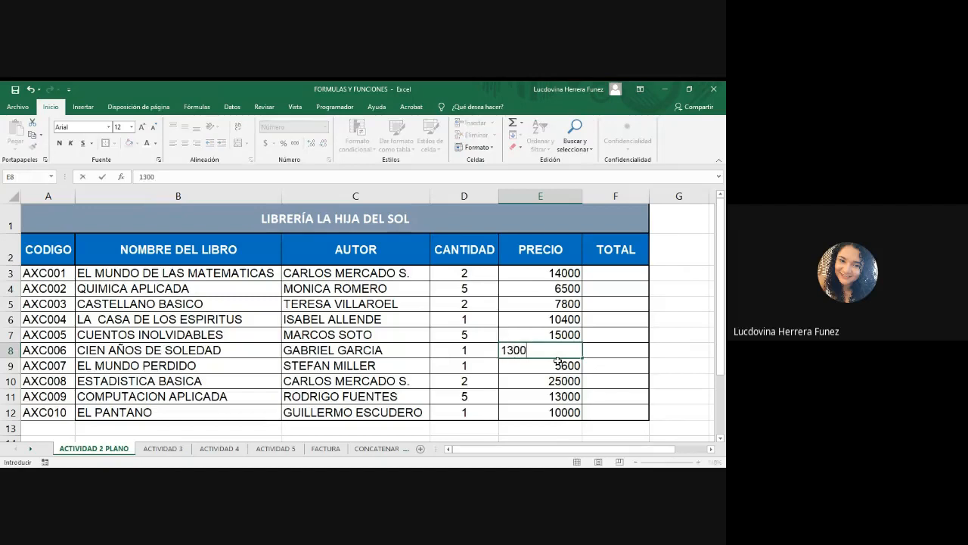
pyautogui.write('0')
pyautogui.press('Tab')
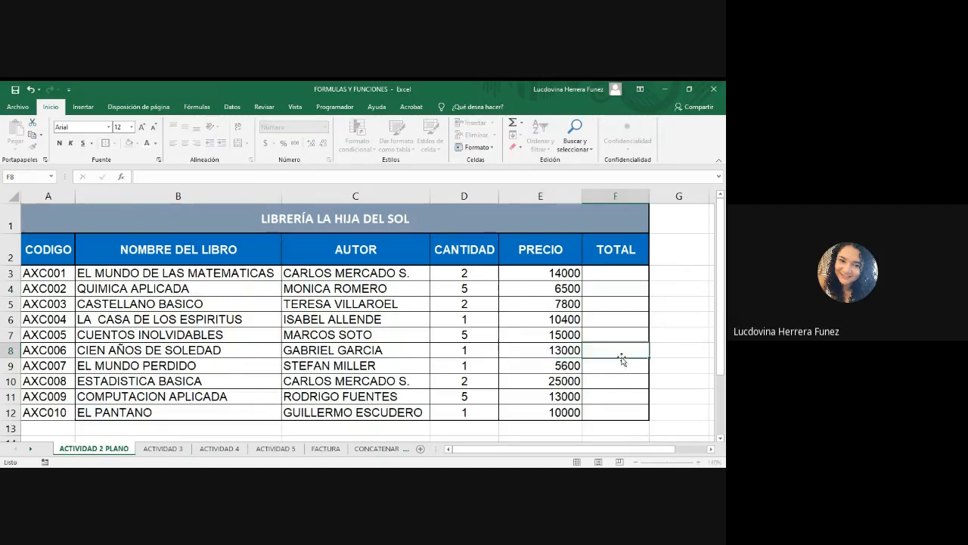
pyautogui.click(557, 351)
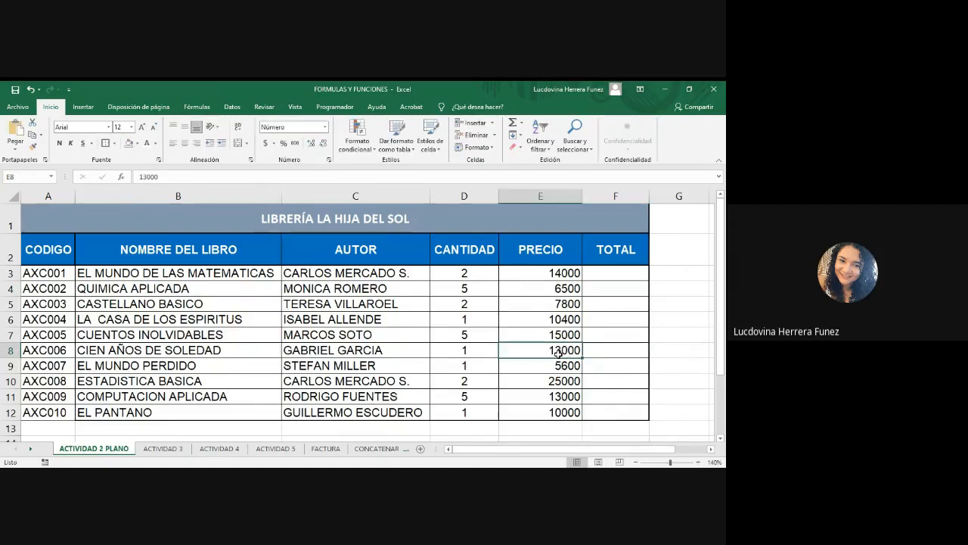
pyautogui.moveTo(533, 274); pyautogui.dragTo(533, 410)
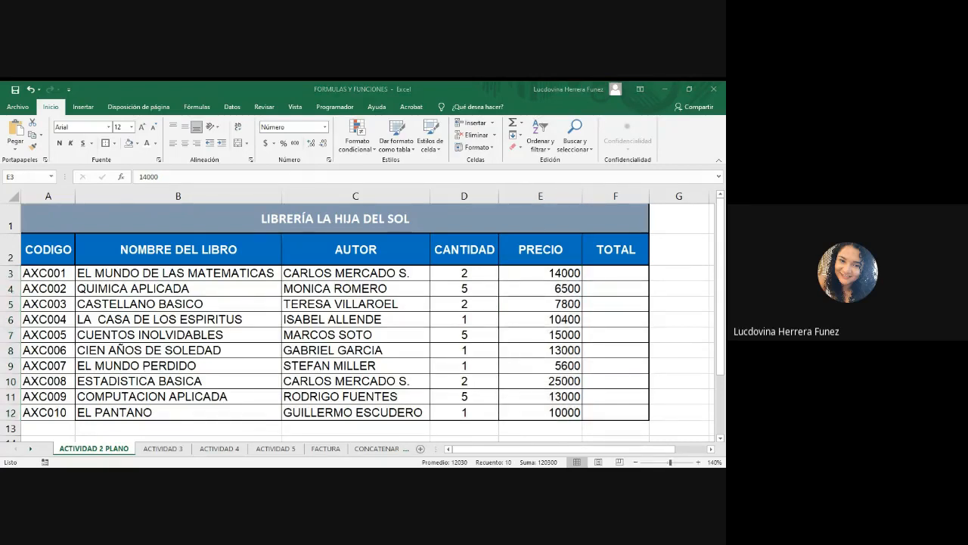
pyautogui.hotkey('alt', 'Tab')
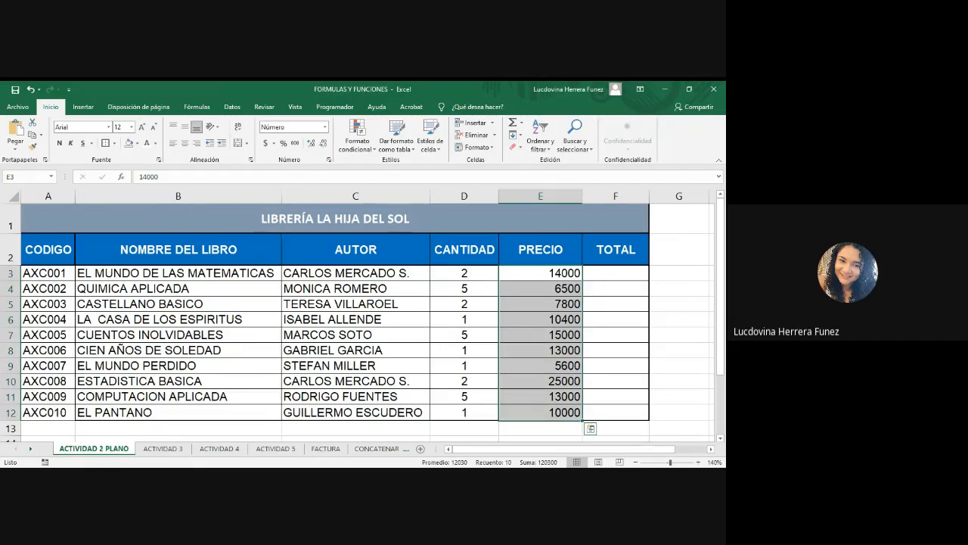
pyautogui.click(550, 273)
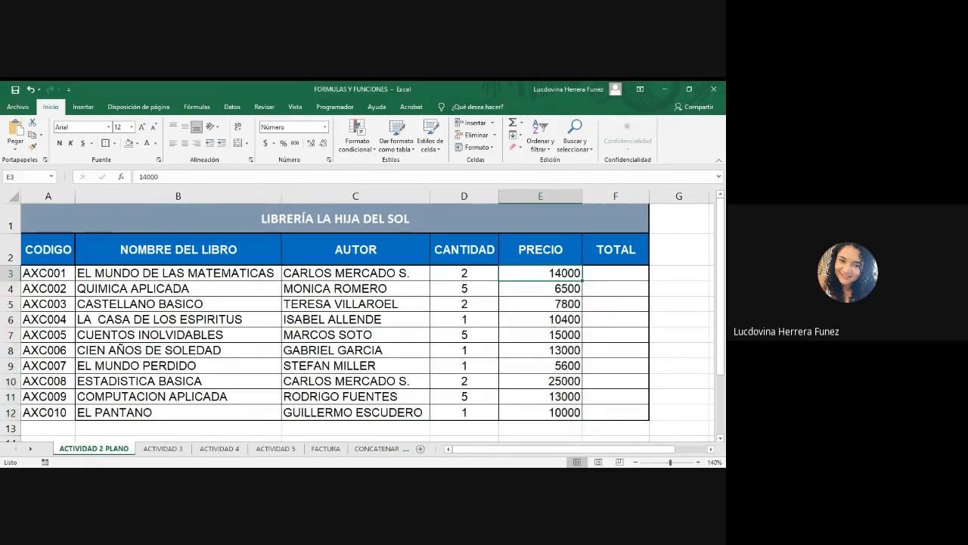
pyautogui.hotkey('alt', 'Tab')
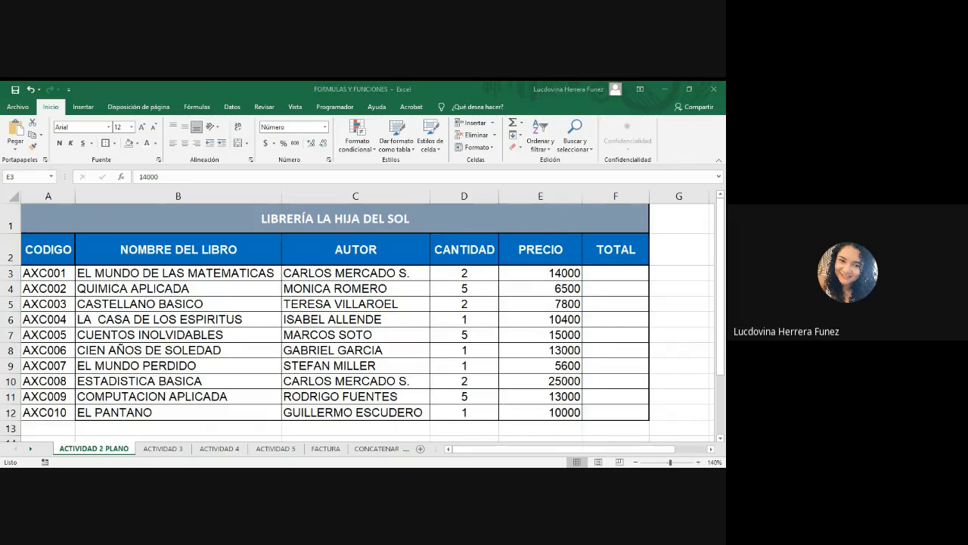
pyautogui.click(543, 276)
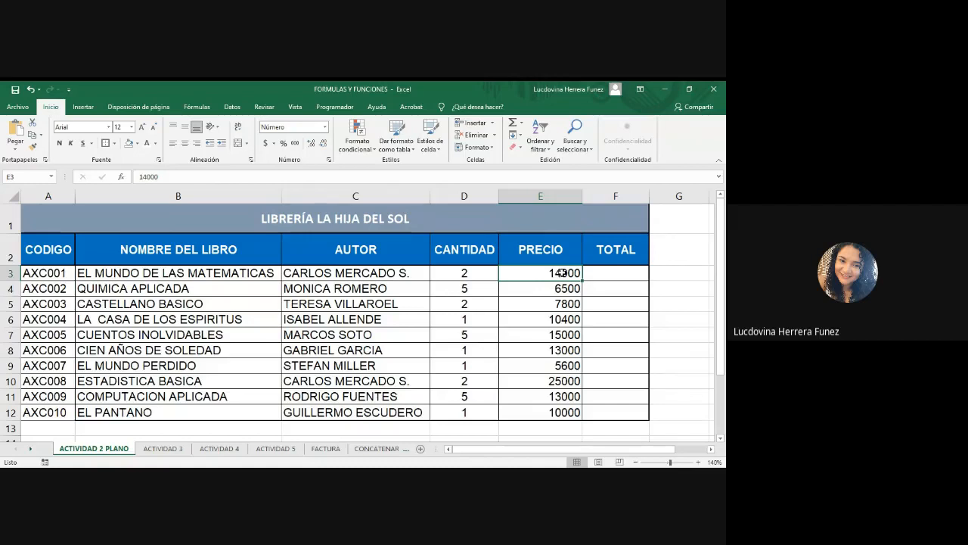
pyautogui.moveTo(561, 273); pyautogui.dragTo(561, 413)
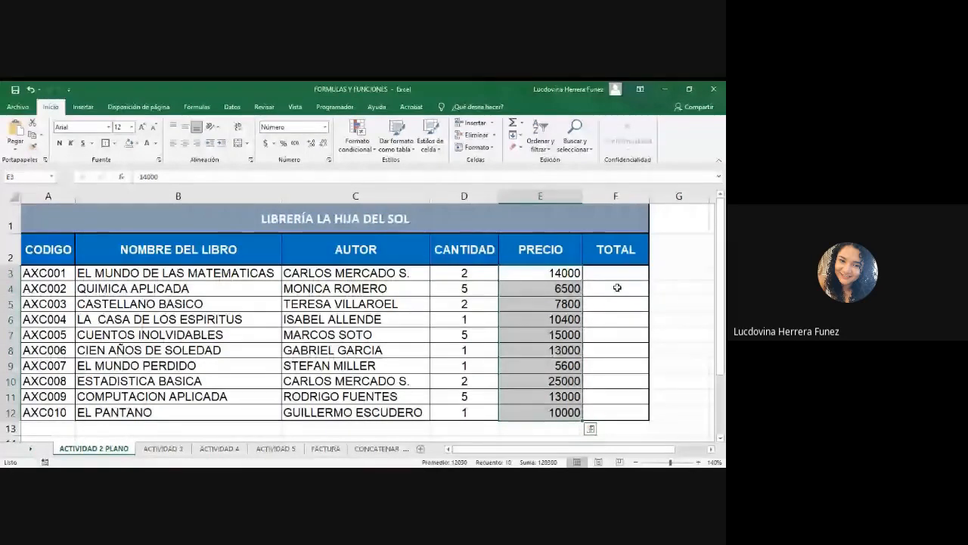
pyautogui.click(541, 271)
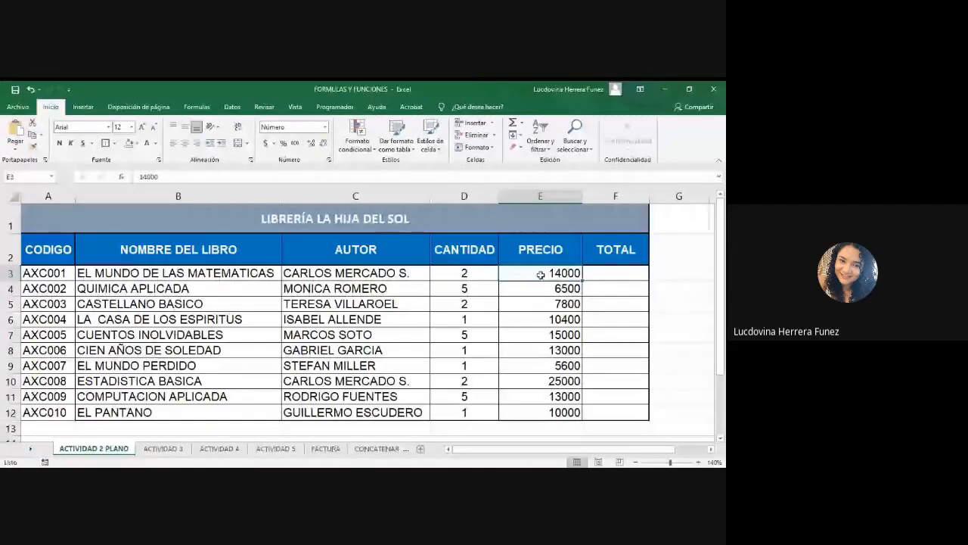
pyautogui.moveTo(543, 273); pyautogui.dragTo(537, 408)
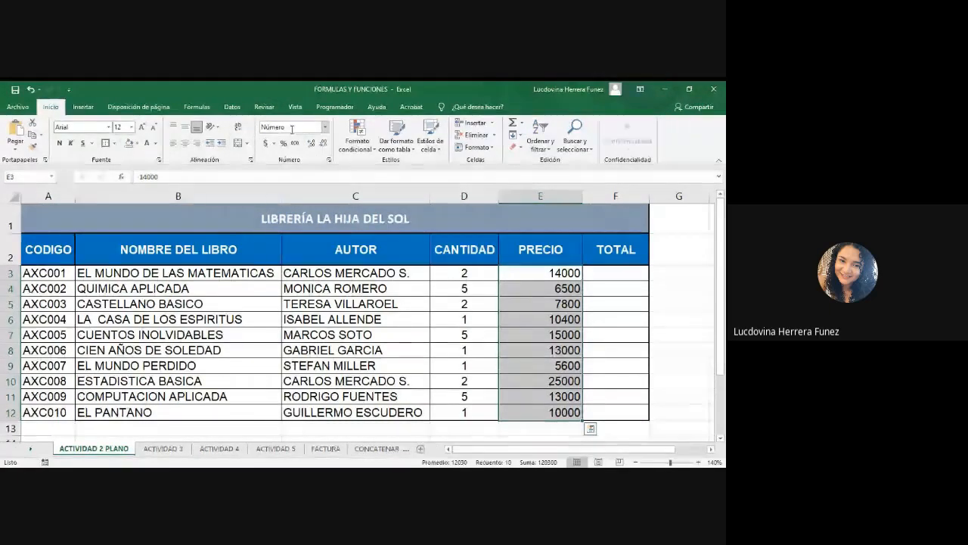
pyautogui.click(326, 128)
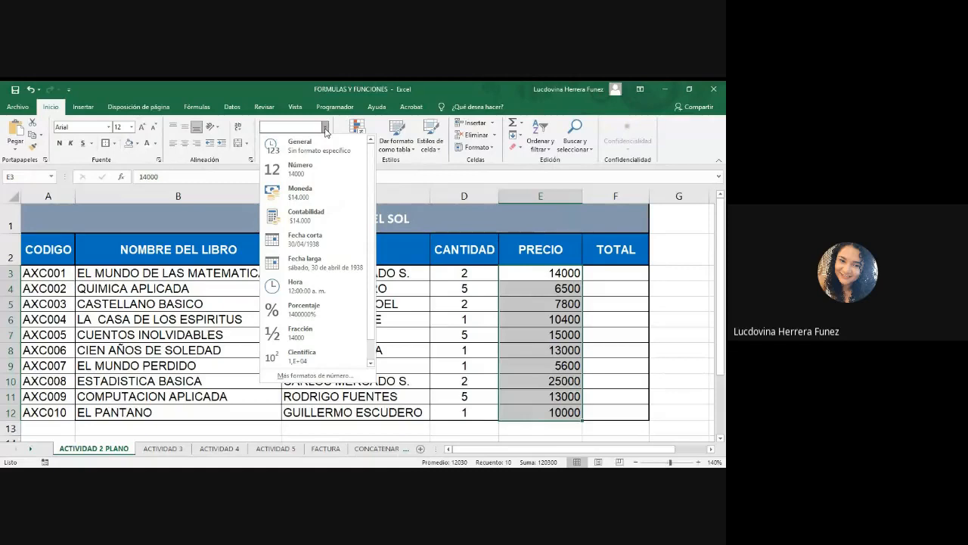
pyautogui.click(257, 475)
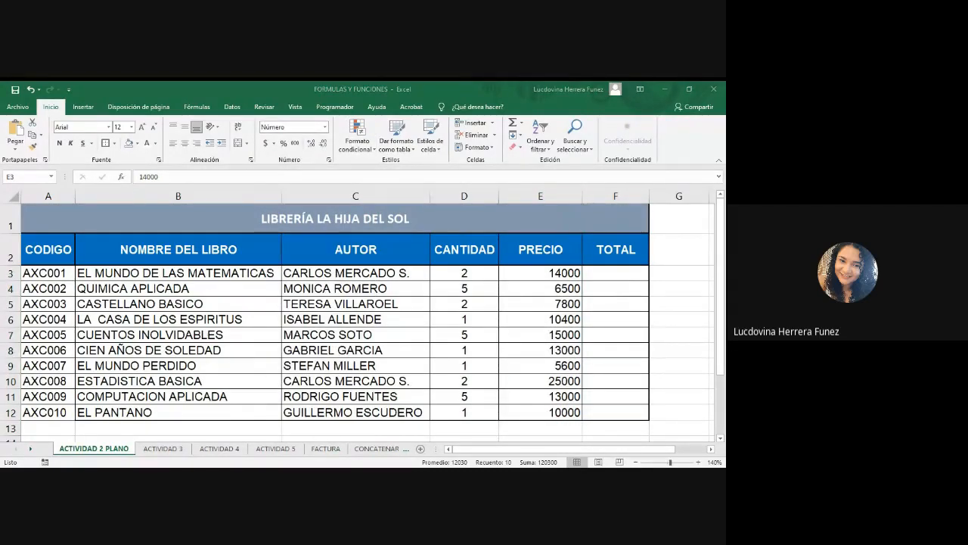
# Apply the Currency number format to the prices in E3:E12 and undo the change.
pyautogui.hotkey('alt', 'Tab')
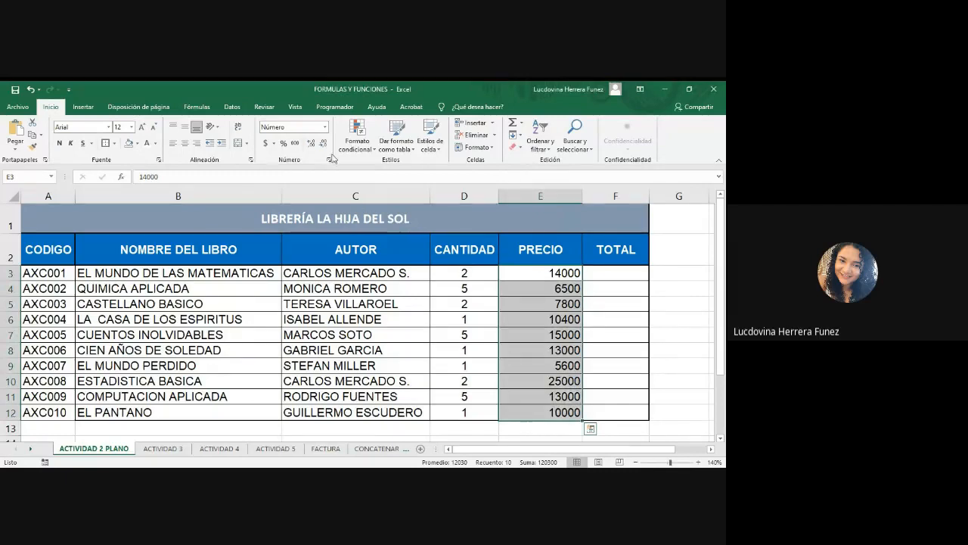
pyautogui.click(326, 131)
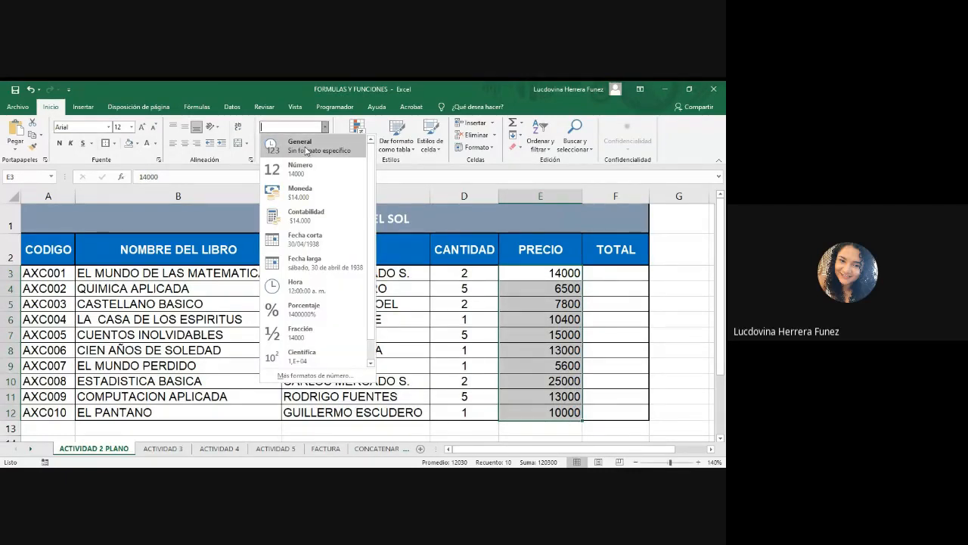
pyautogui.click(306, 195)
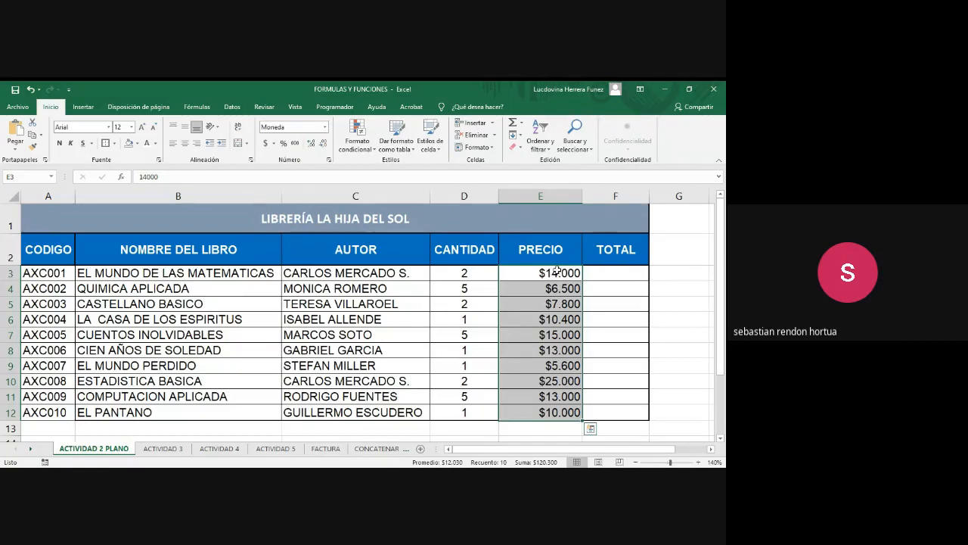
pyautogui.click(302, 467)
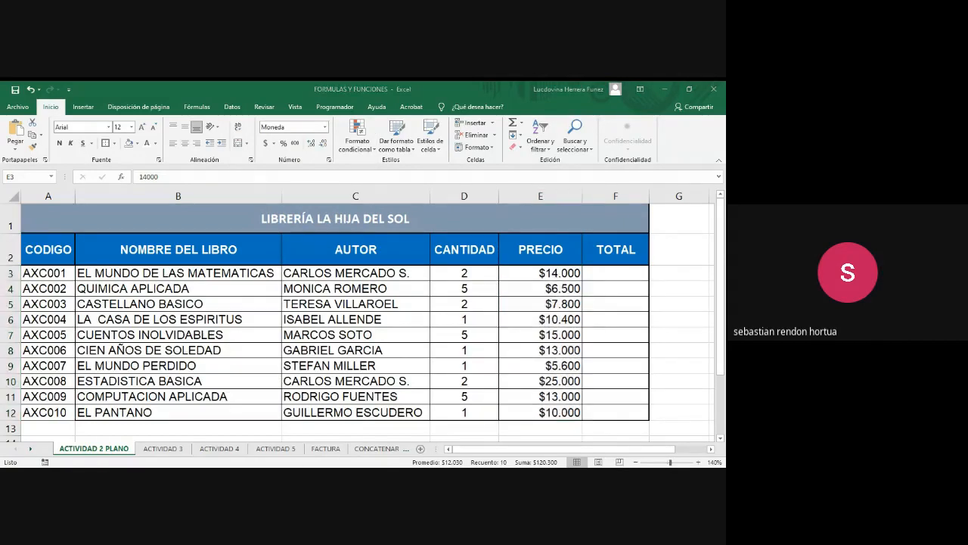
pyautogui.hotkey('alt', 'Tab')
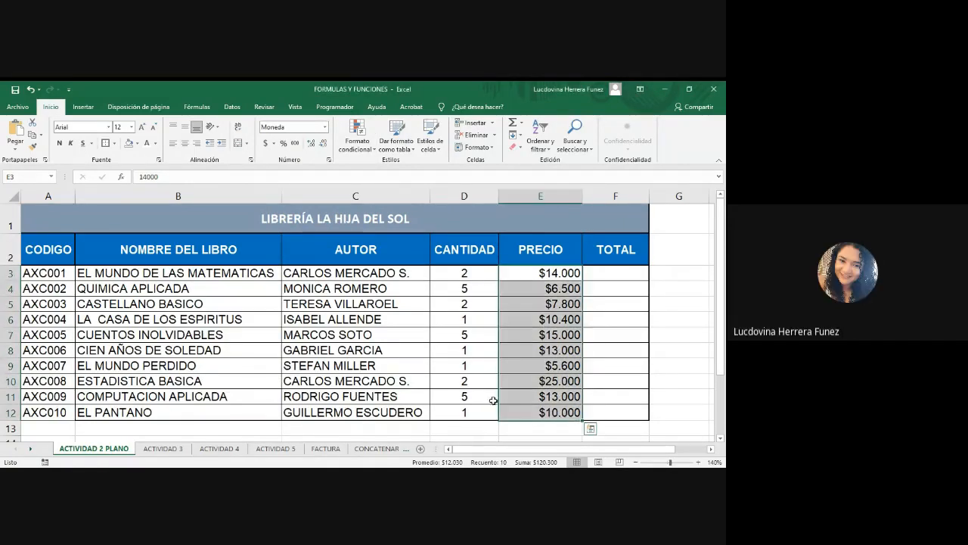
pyautogui.hotkey('alt', 'Tab')
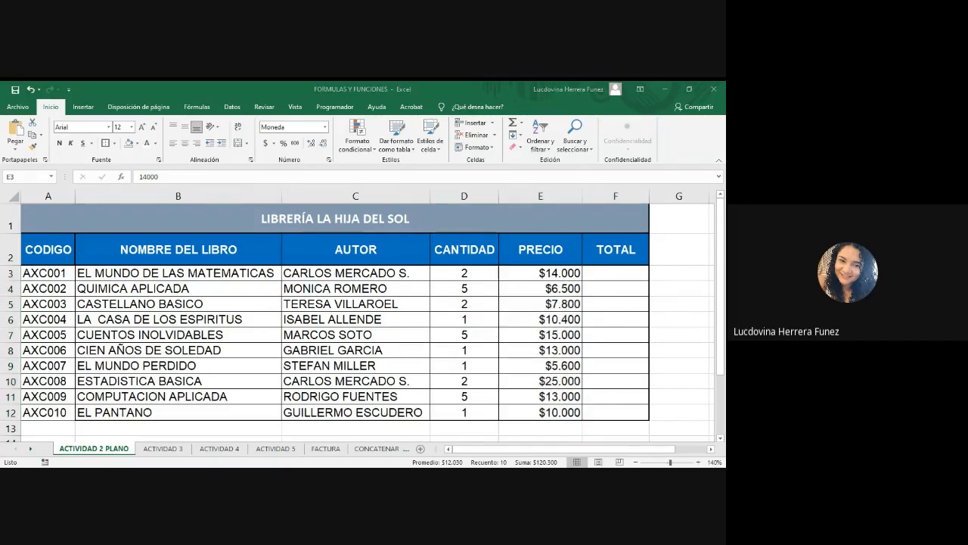
pyautogui.hotkey('alt', 'Tab')
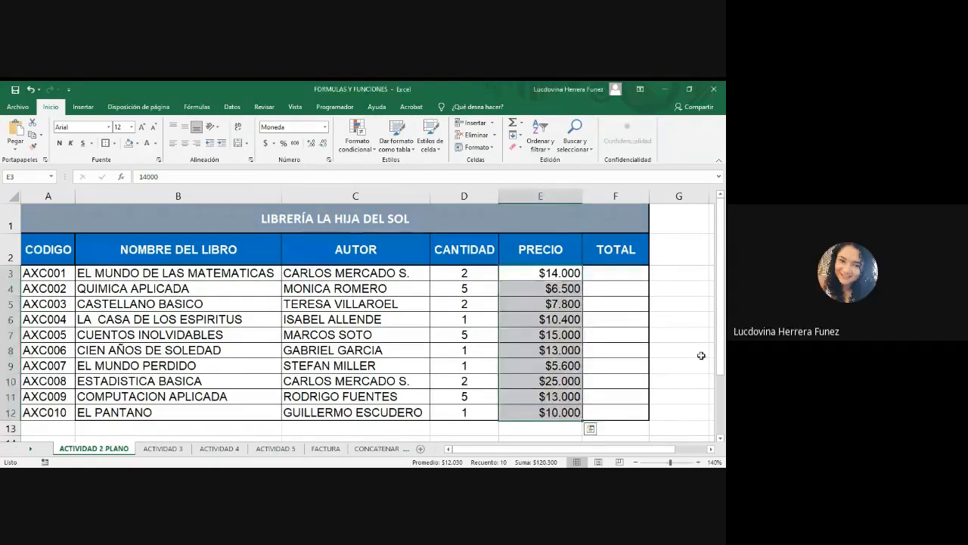
pyautogui.hotkey('ctrl', 'z')
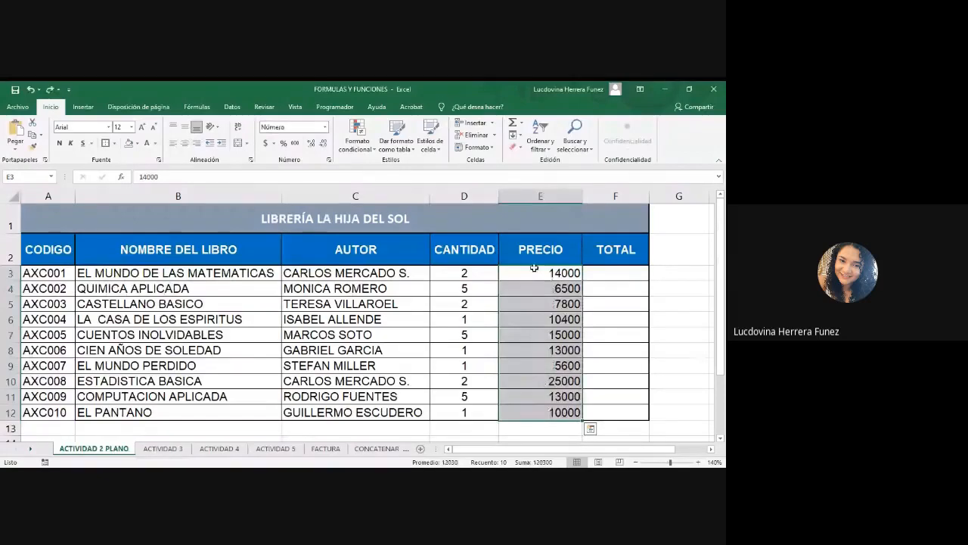
# Select the prices in E3:E12 and give them the Currency number format.
pyautogui.click(550, 271)
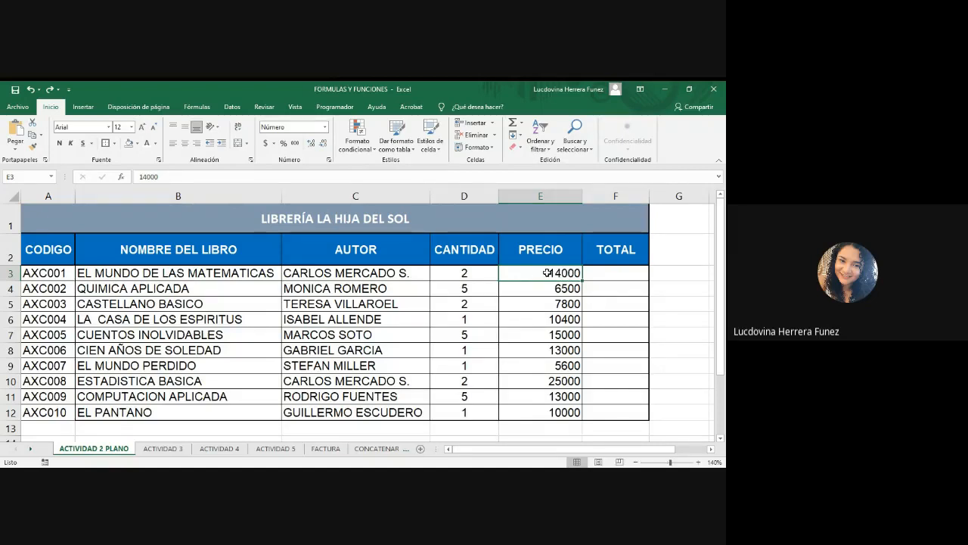
pyautogui.moveTo(548, 273); pyautogui.dragTo(536, 411)
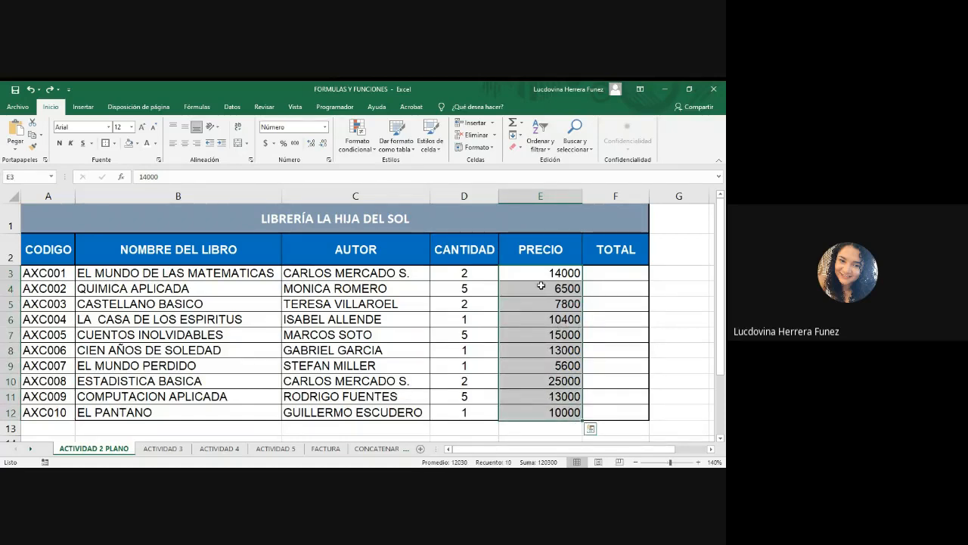
pyautogui.click(325, 128)
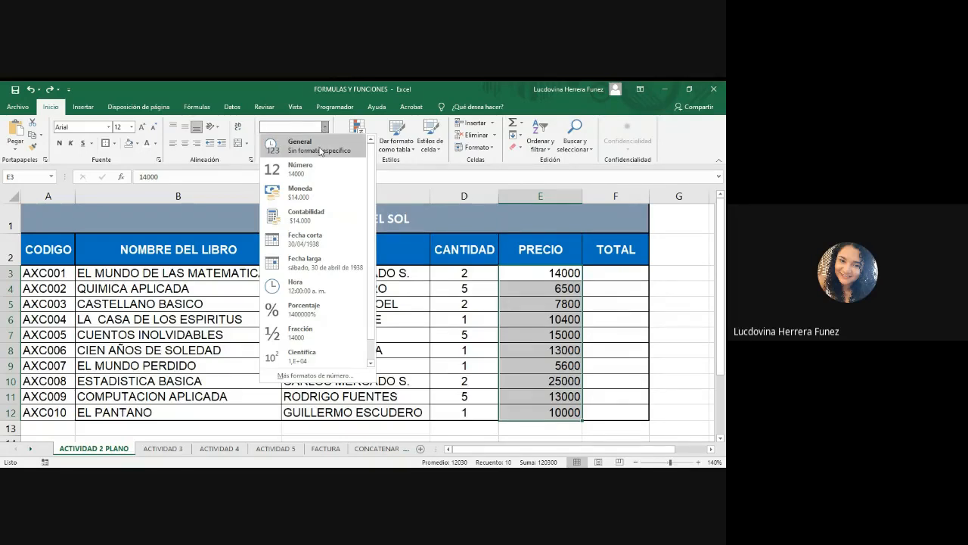
pyautogui.click(298, 195)
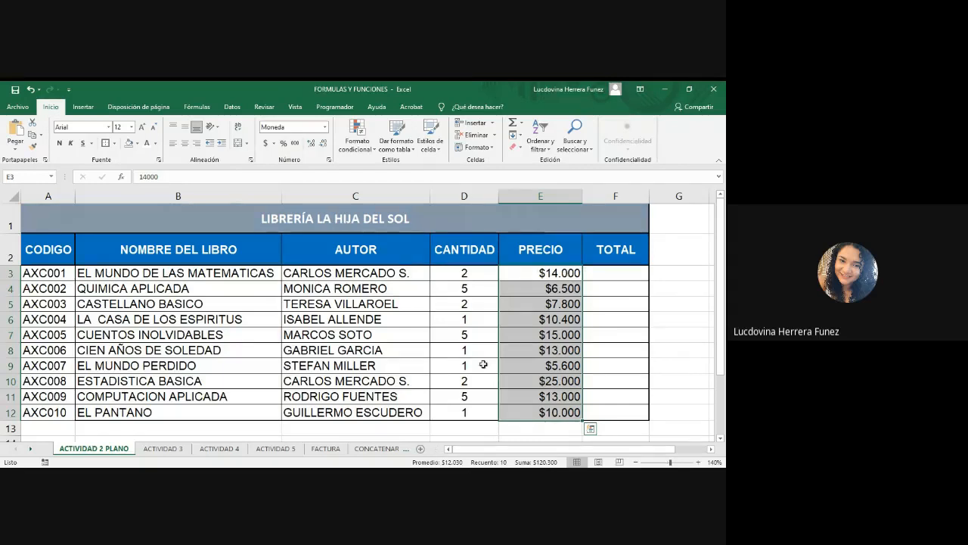
pyautogui.click(280, 474)
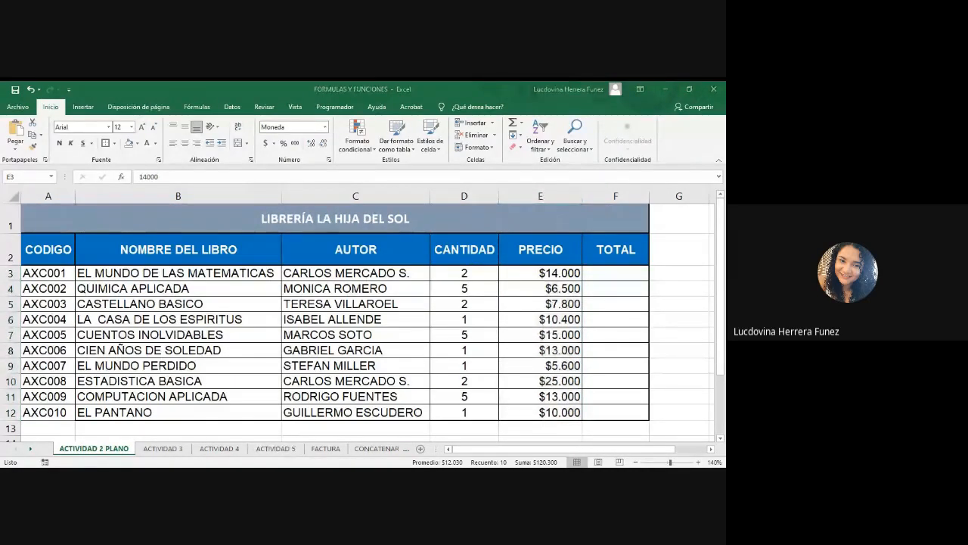
# Apply the Accounting number format with 0 decimal places and the $ Español (Colombia) symbol to the prices in E3:E12.
pyautogui.hotkey('alt', 'Tab')
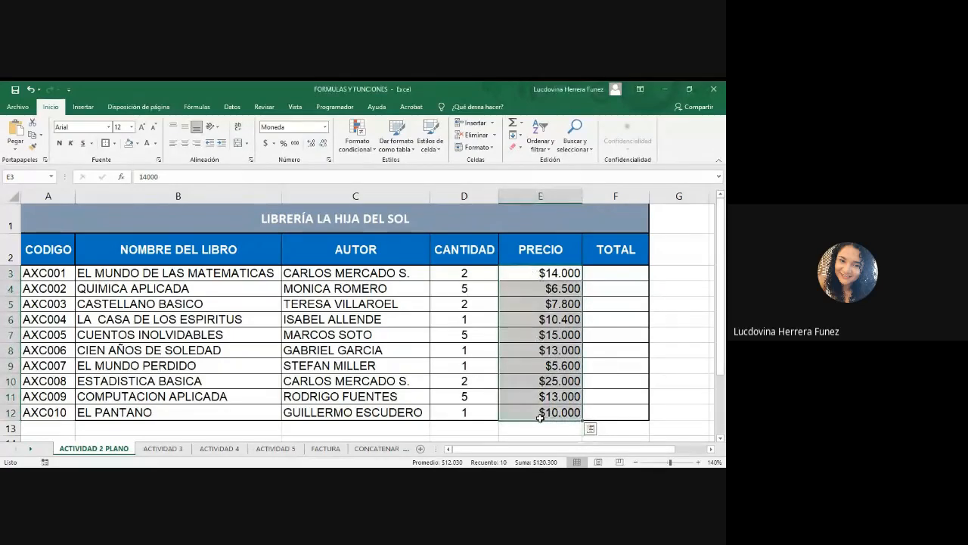
pyautogui.click(274, 144)
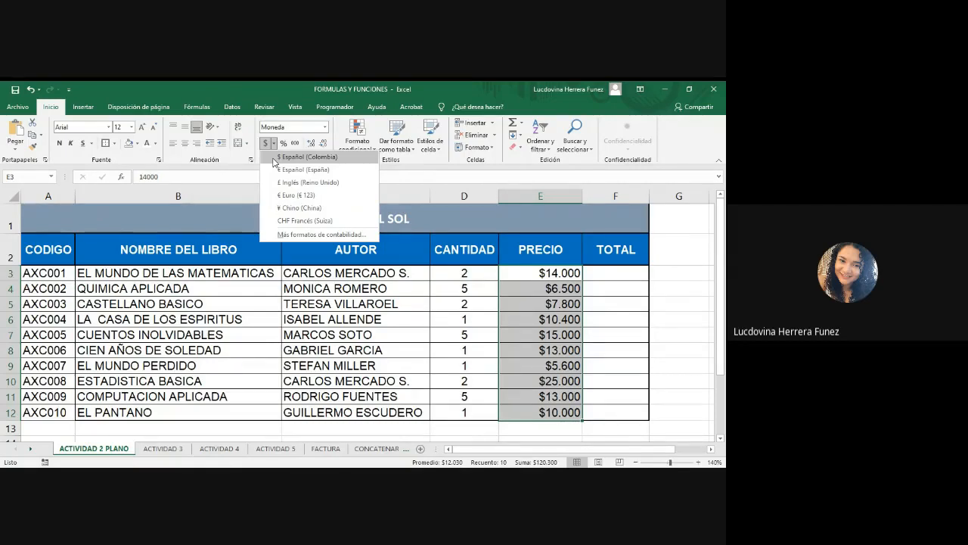
pyautogui.click(284, 235)
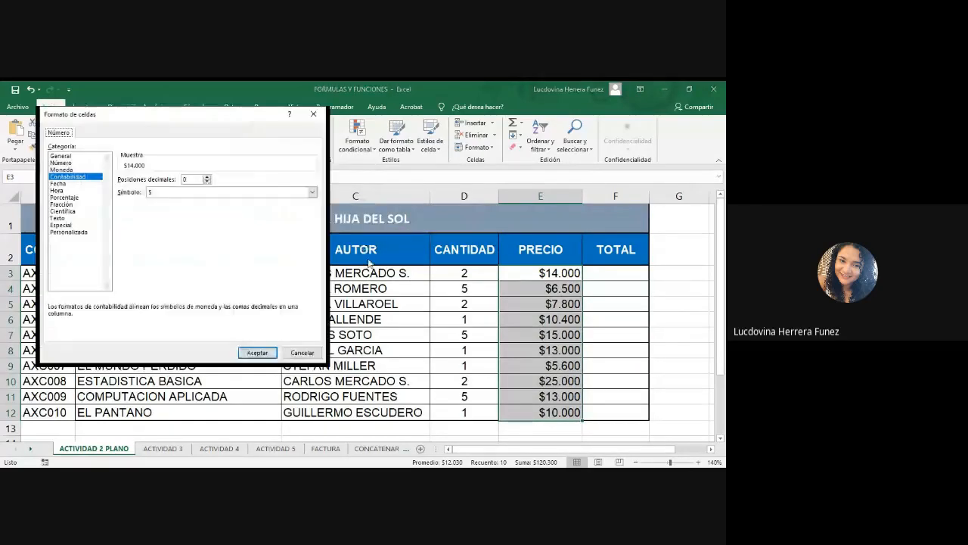
pyautogui.moveTo(161, 110); pyautogui.dragTo(275, 156)
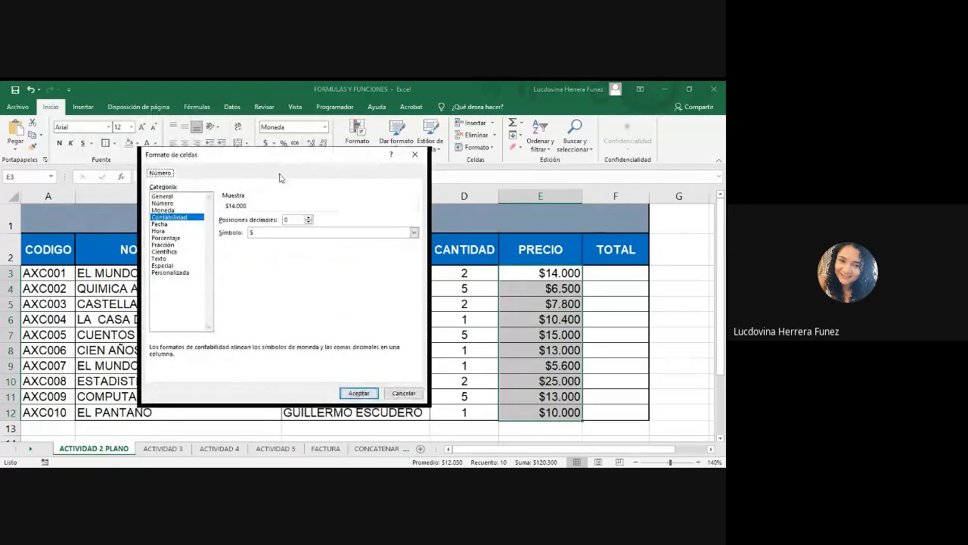
pyautogui.click(415, 236)
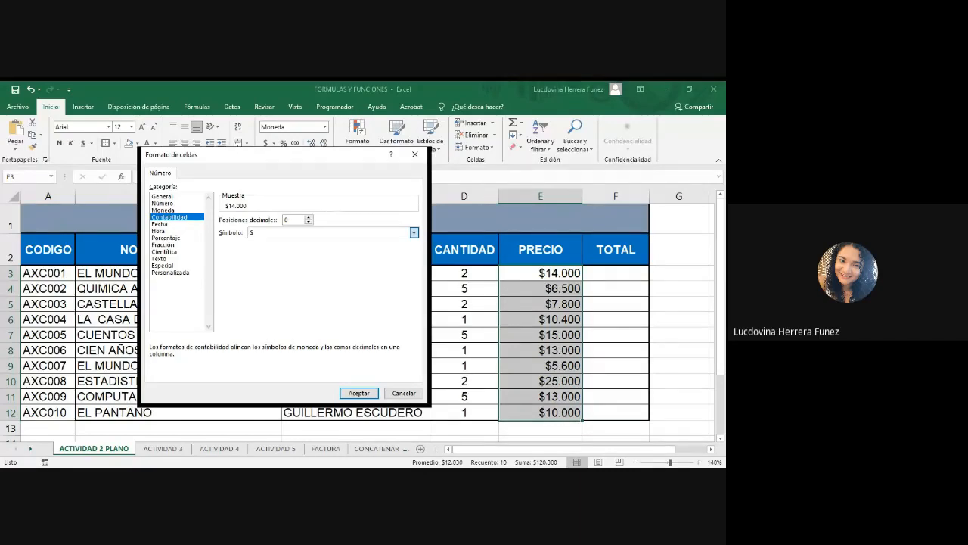
pyautogui.click(255, 313)
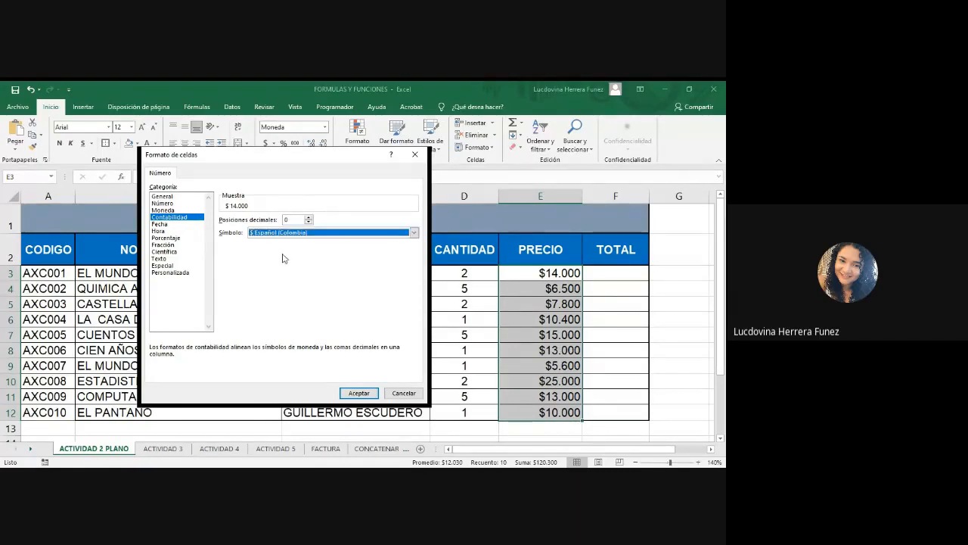
pyautogui.click(359, 393)
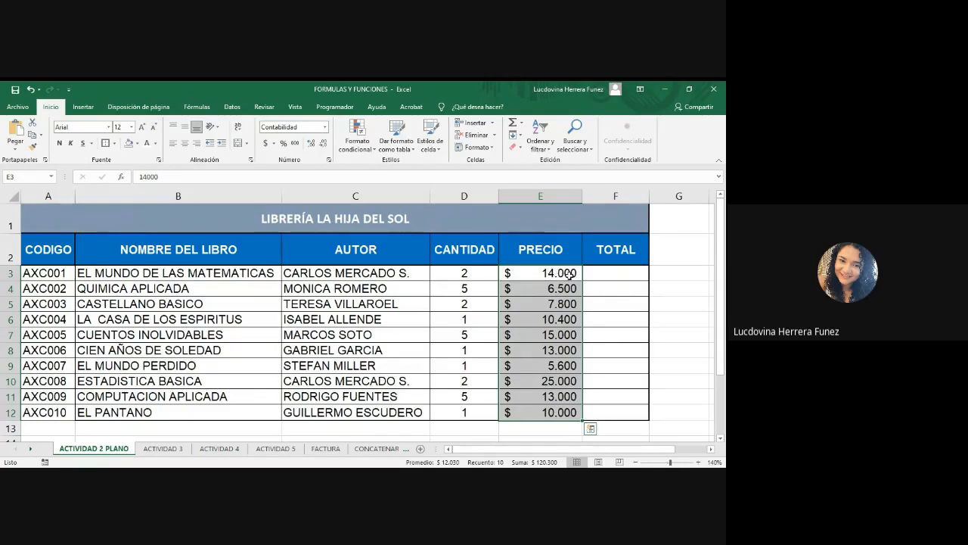
pyautogui.click(612, 291)
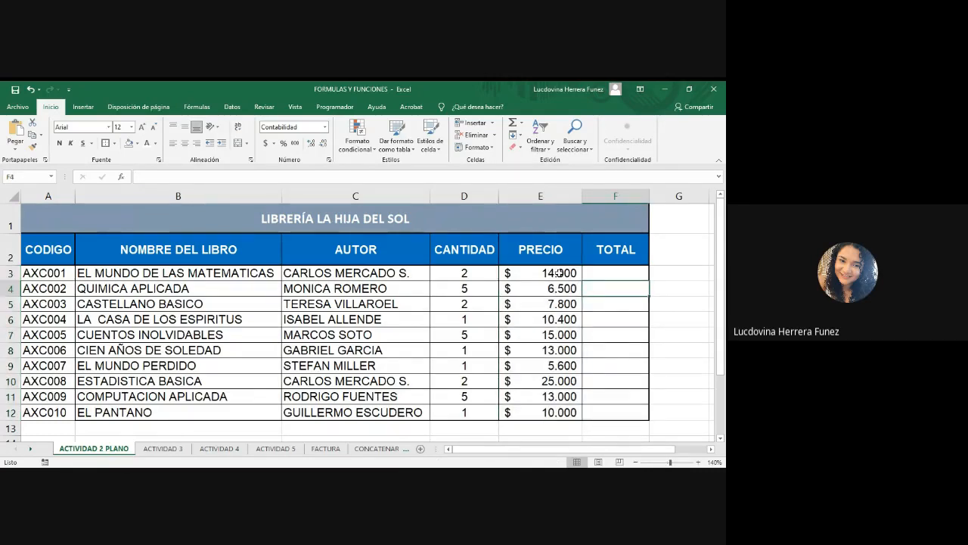
pyautogui.doubleClick(558, 272)
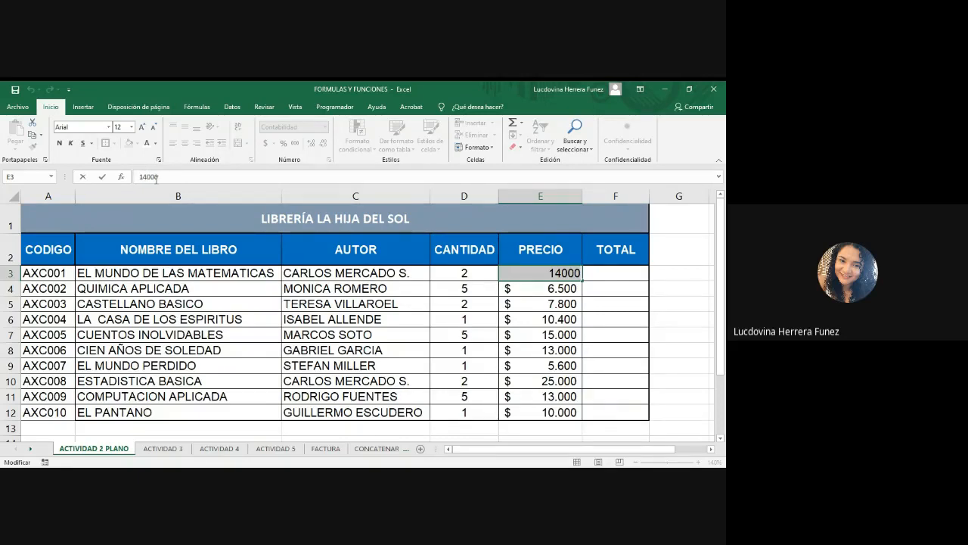
pyautogui.click(607, 300)
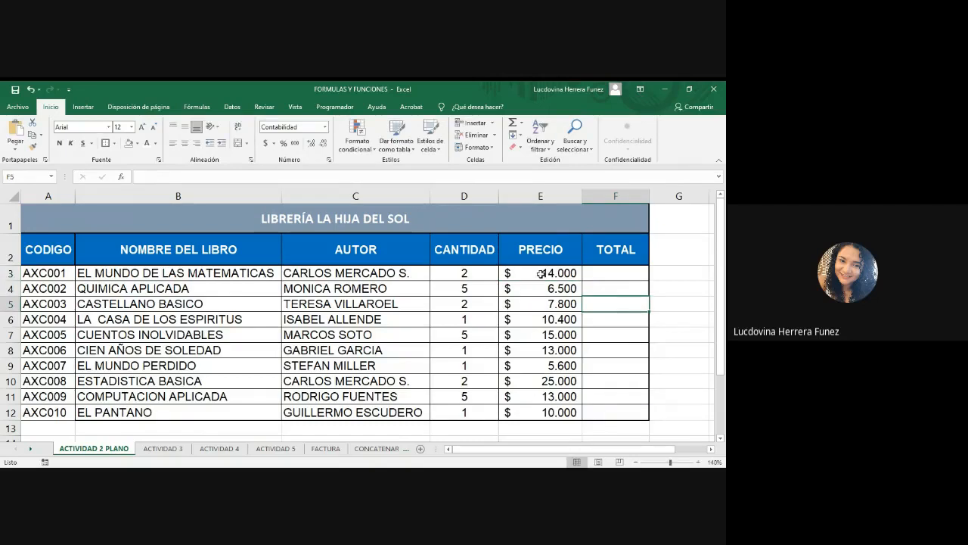
pyautogui.moveTo(541, 274); pyautogui.dragTo(557, 410)
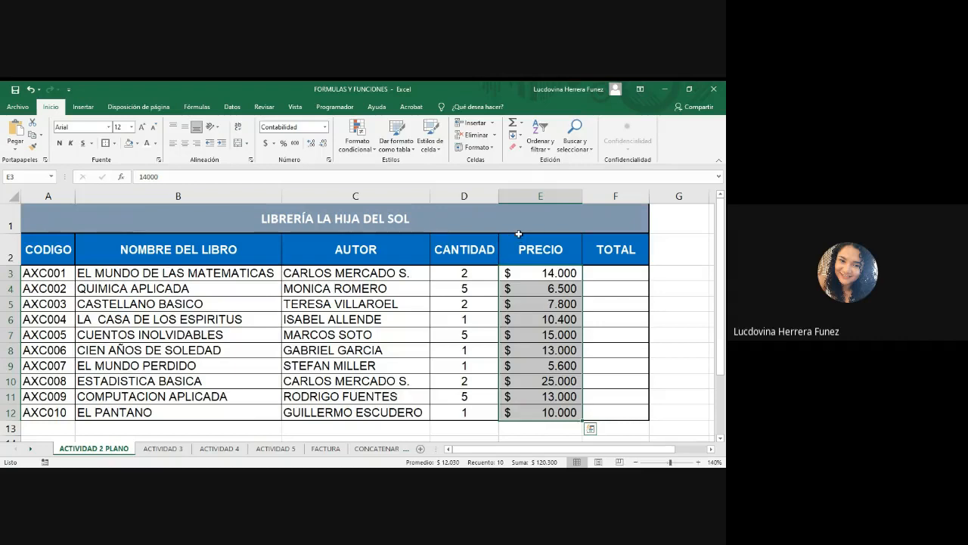
pyautogui.hotkey('alt', 'Tab')
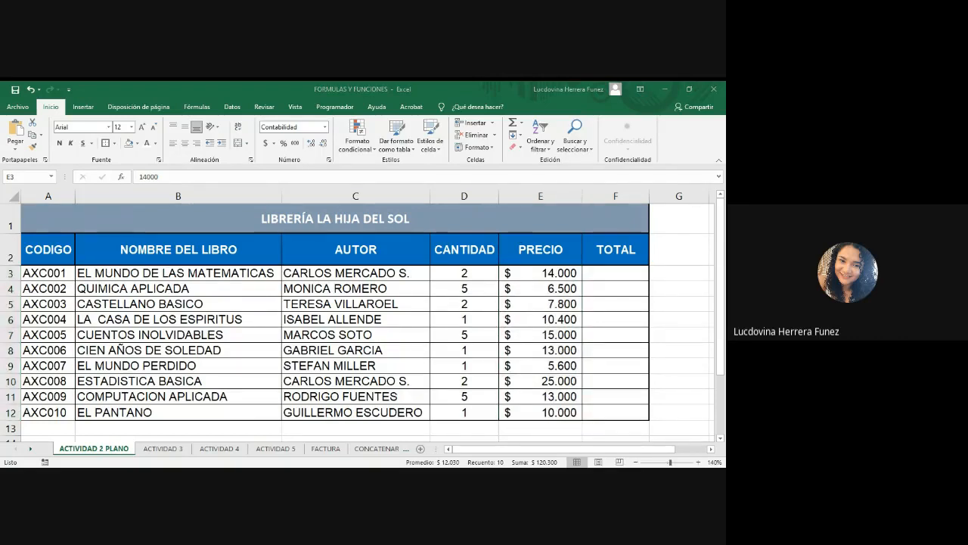
pyautogui.hotkey('alt', 'Tab')
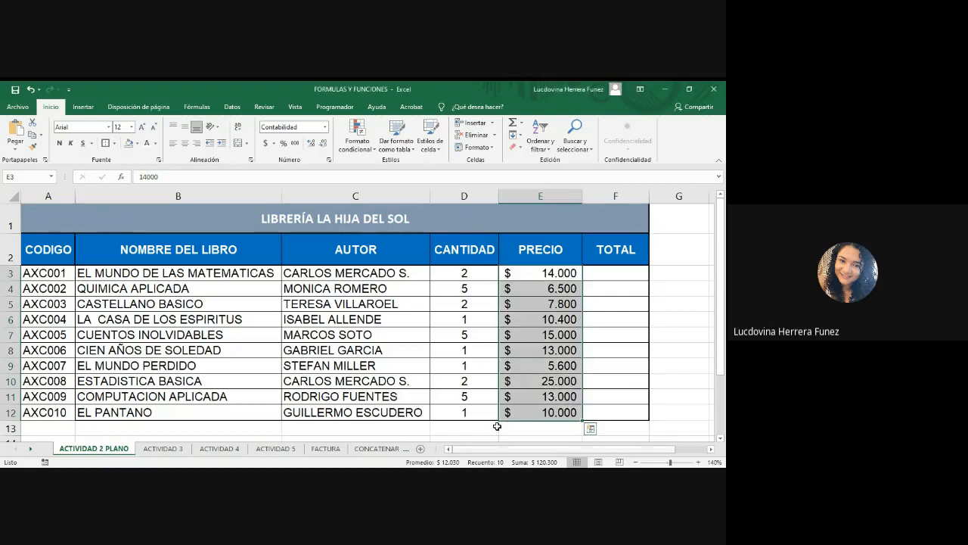
pyautogui.click(622, 273)
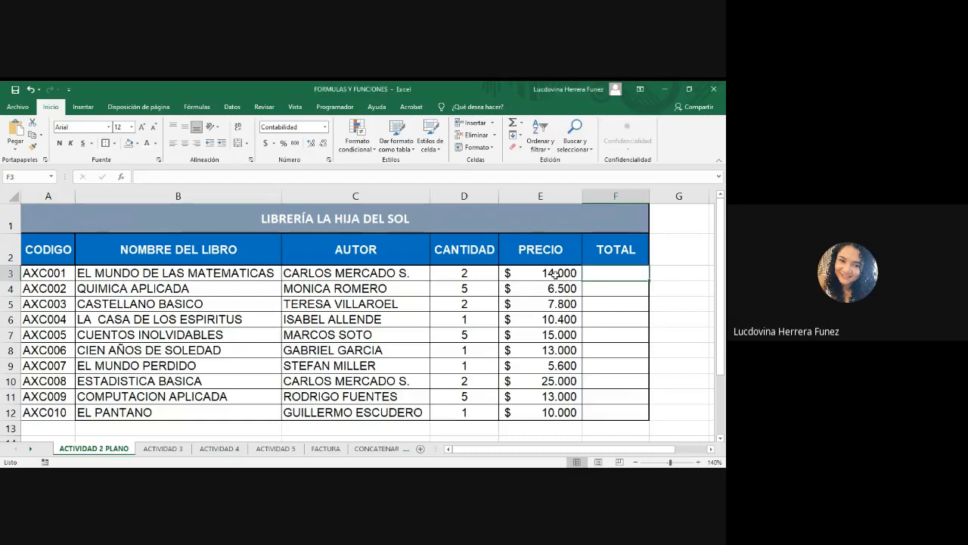
# Increase the decimal places of the prices in E3:E12 to two.
pyautogui.moveTo(556, 274); pyautogui.dragTo(369, 226)
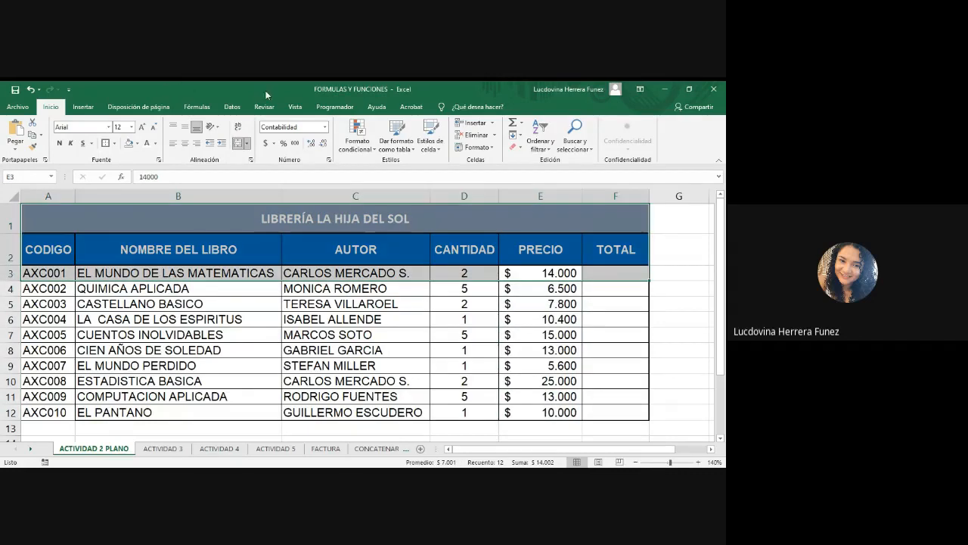
pyautogui.click(536, 273)
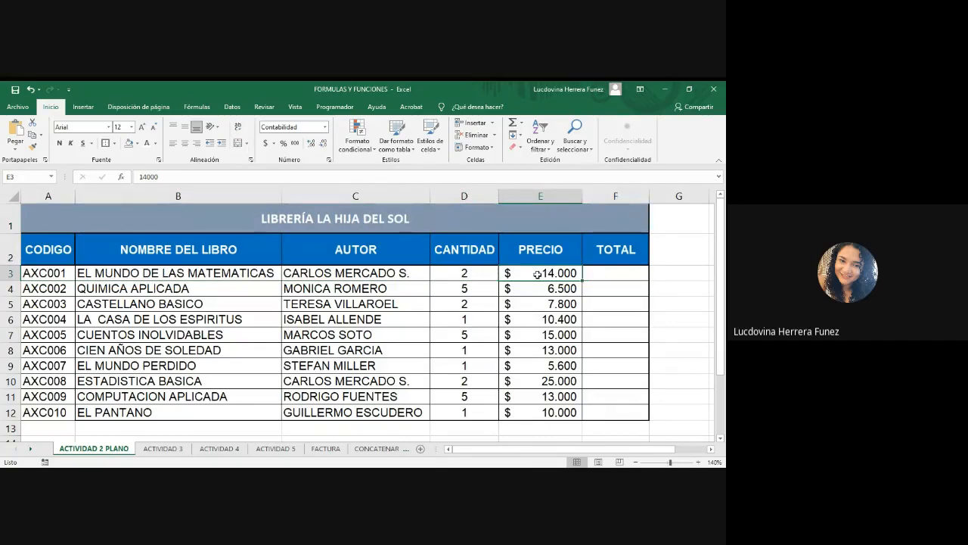
pyautogui.moveTo(536, 273); pyautogui.dragTo(540, 412)
pyautogui.click(309, 144)
pyautogui.click(310, 145)
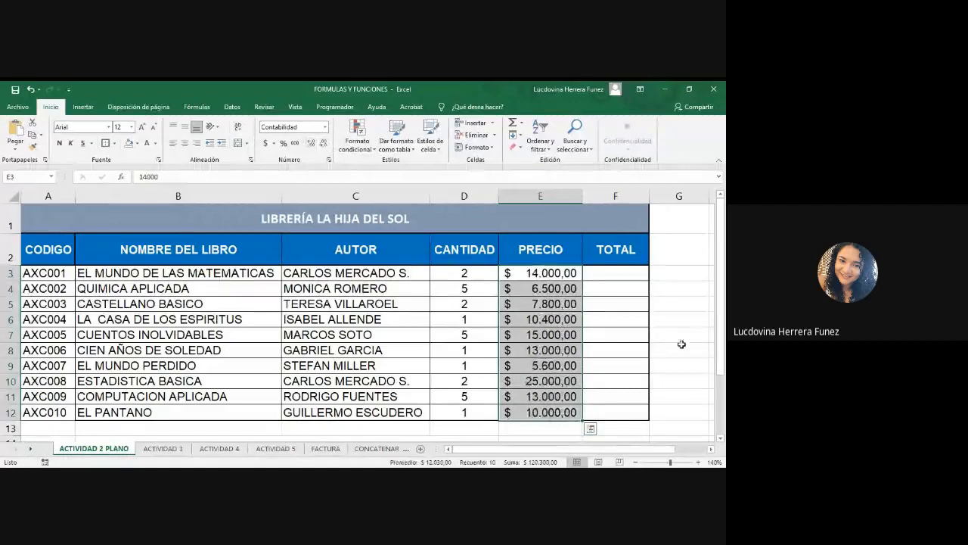
pyautogui.click(678, 335)
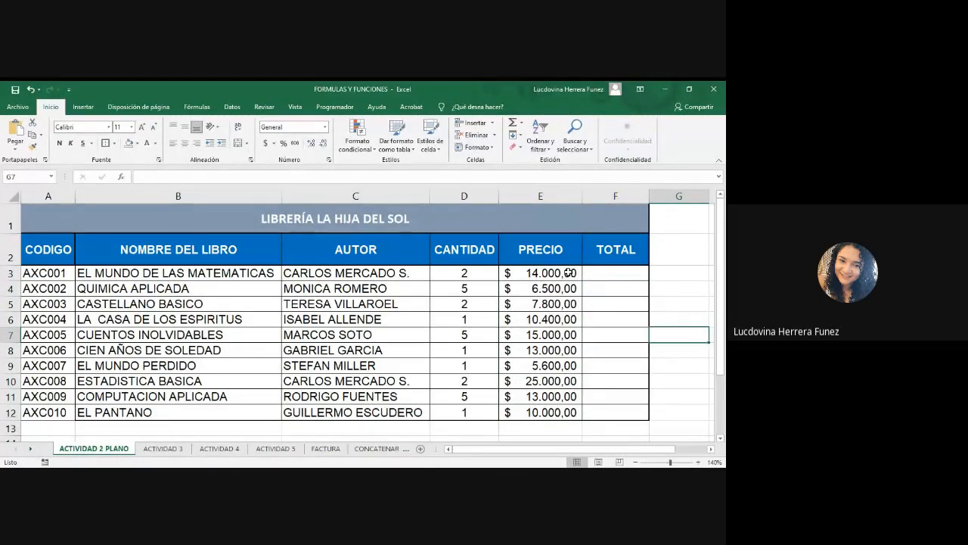
# Increase the decimal places of the prices in E3:E12 to six.
pyautogui.click(568, 272)
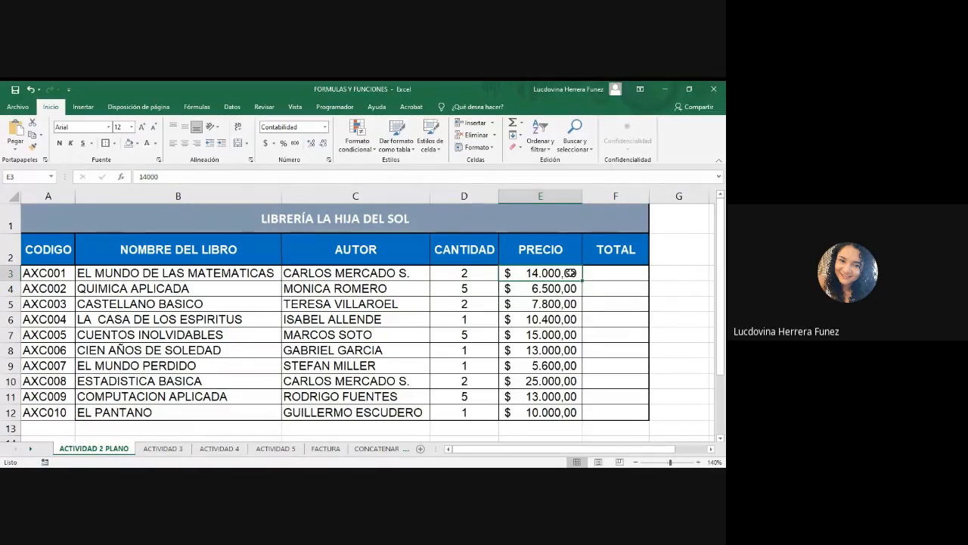
pyautogui.moveTo(570, 273); pyautogui.dragTo(569, 416)
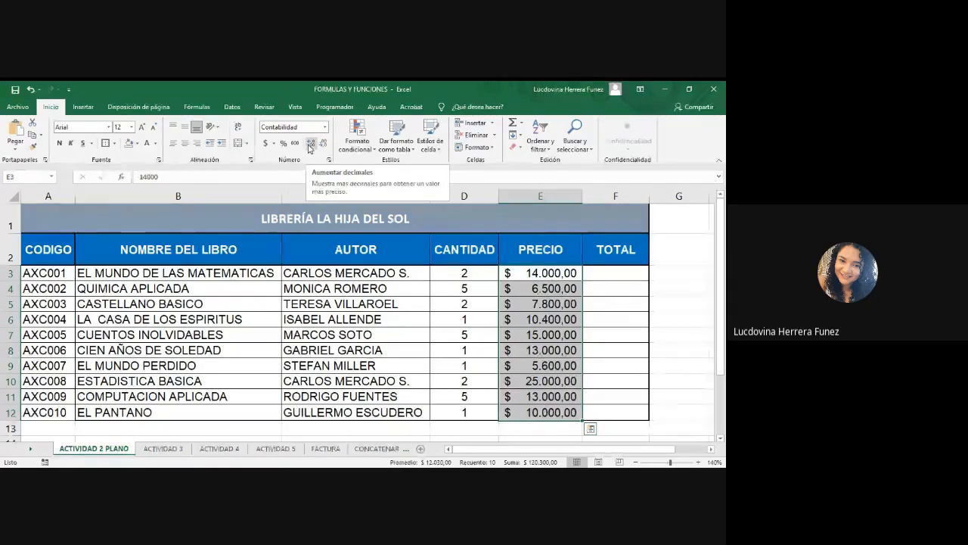
pyautogui.click(312, 145)
pyautogui.click(312, 145)
pyautogui.click(311, 146)
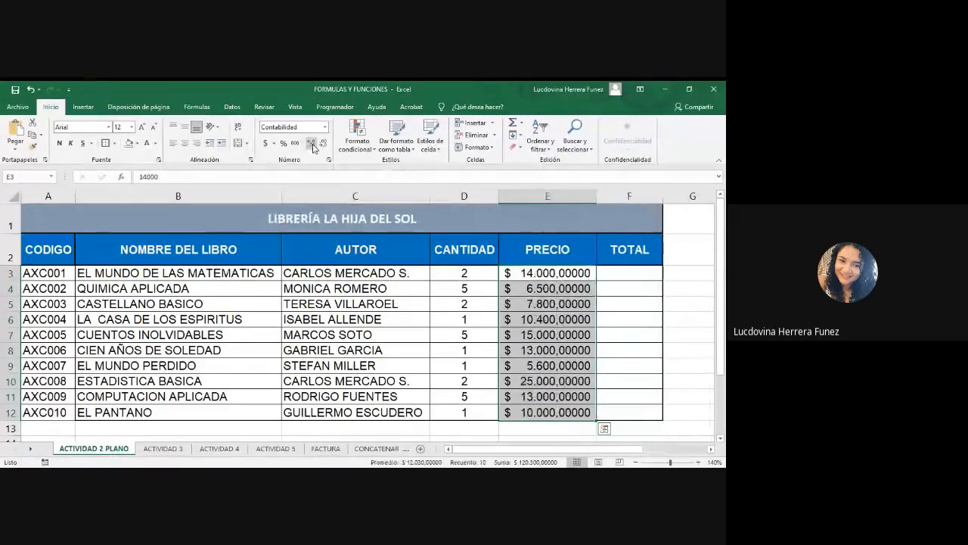
pyautogui.click(311, 145)
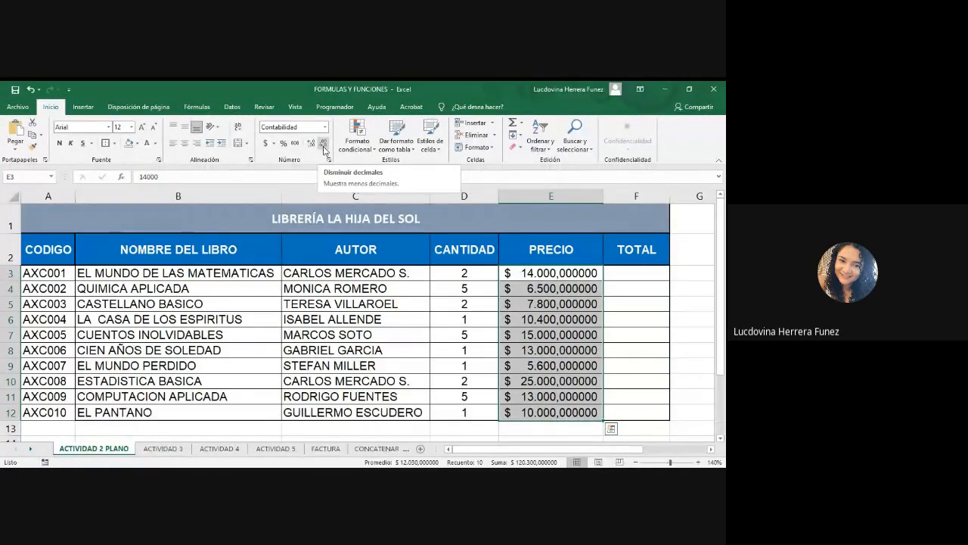
# Decrease the decimal places of the prices in E3:E12 back to none.
pyautogui.click(323, 144)
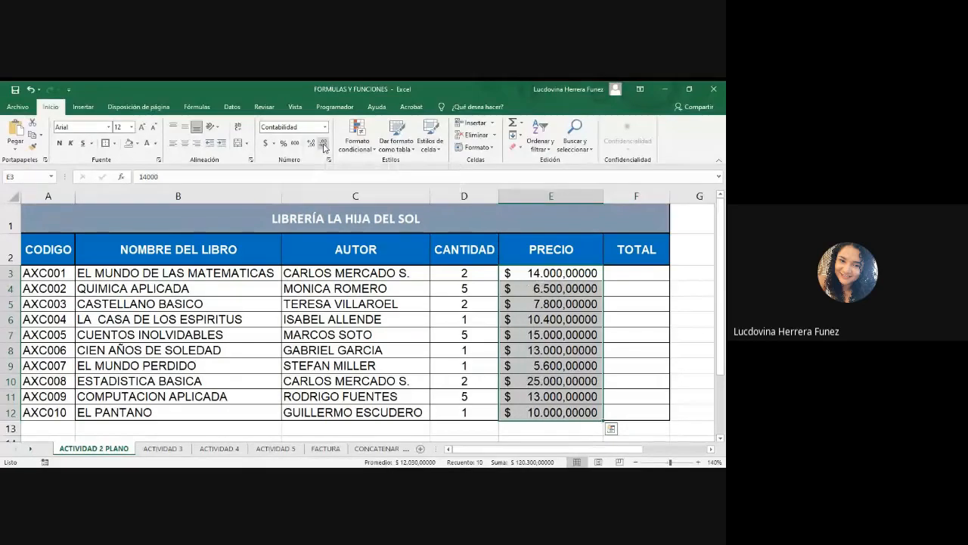
pyautogui.click(324, 144)
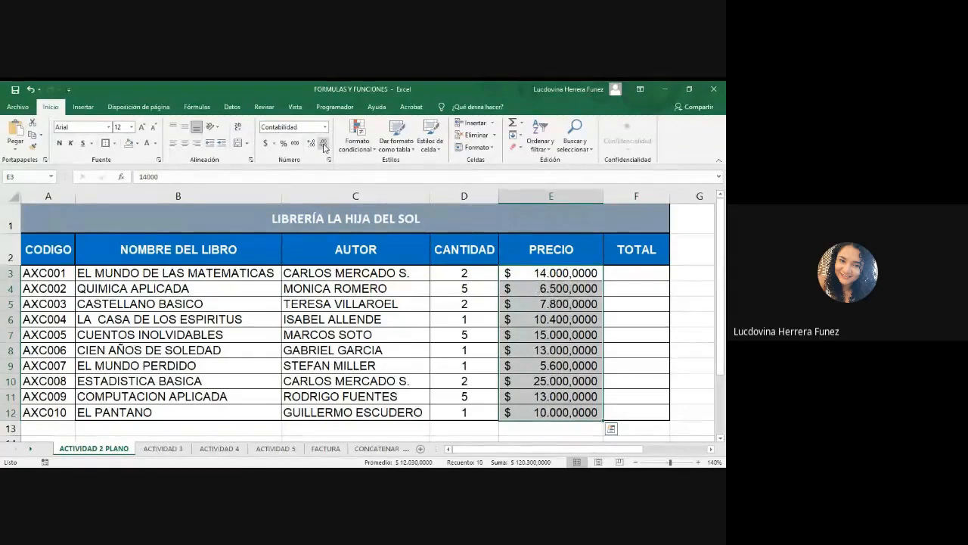
pyautogui.click(324, 143)
pyautogui.click(324, 144)
pyautogui.click(324, 143)
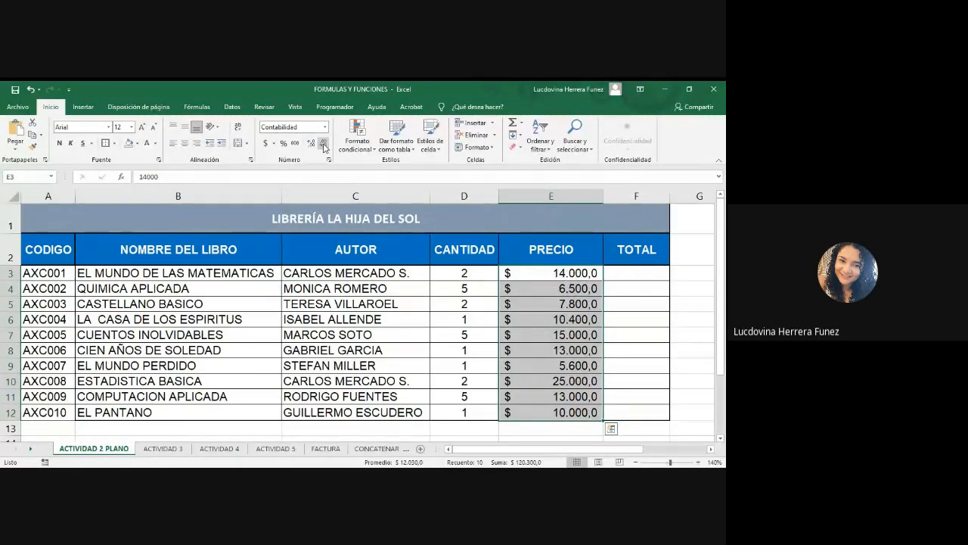
pyautogui.click(324, 143)
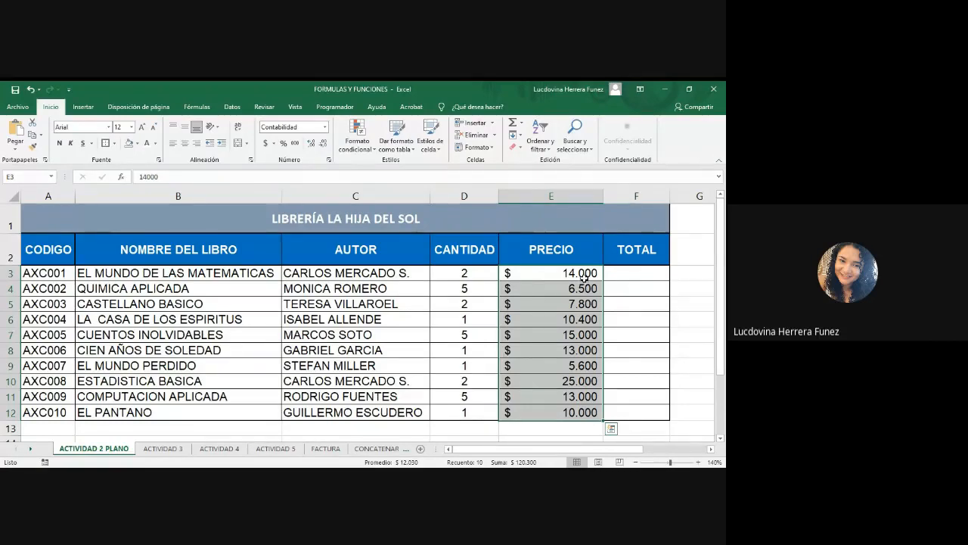
# Autofit the width of the PRECIO column E to its contents.
pyautogui.doubleClick(604, 198)
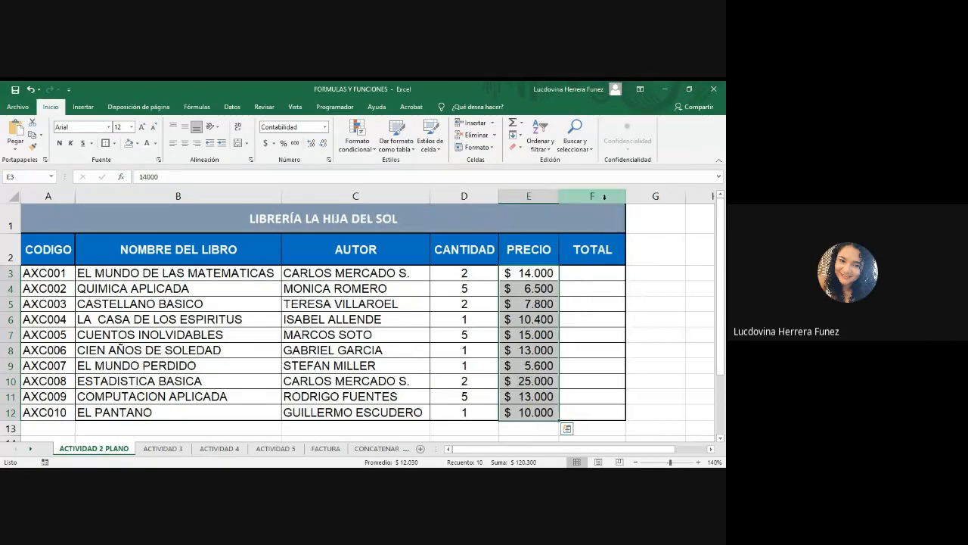
pyautogui.click(577, 276)
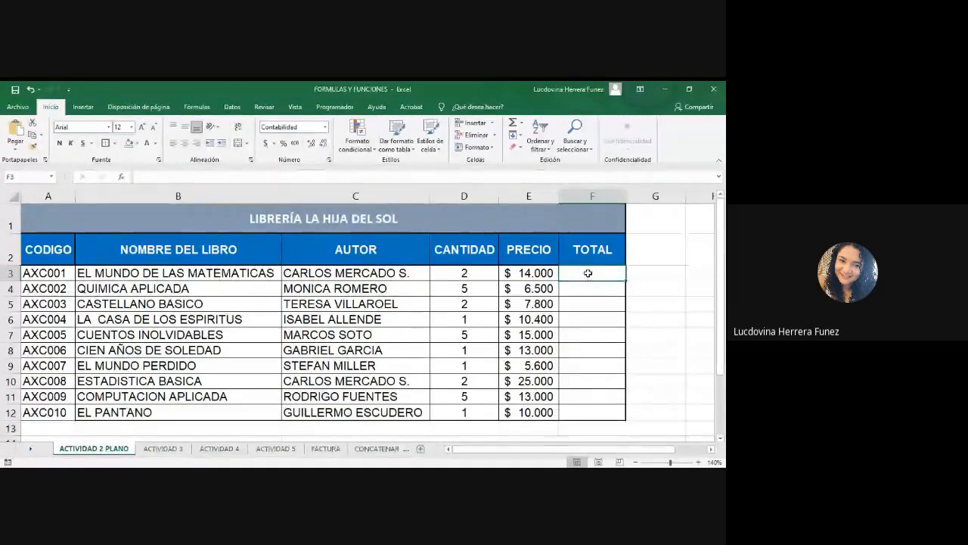
pyautogui.moveTo(587, 275); pyautogui.dragTo(587, 399)
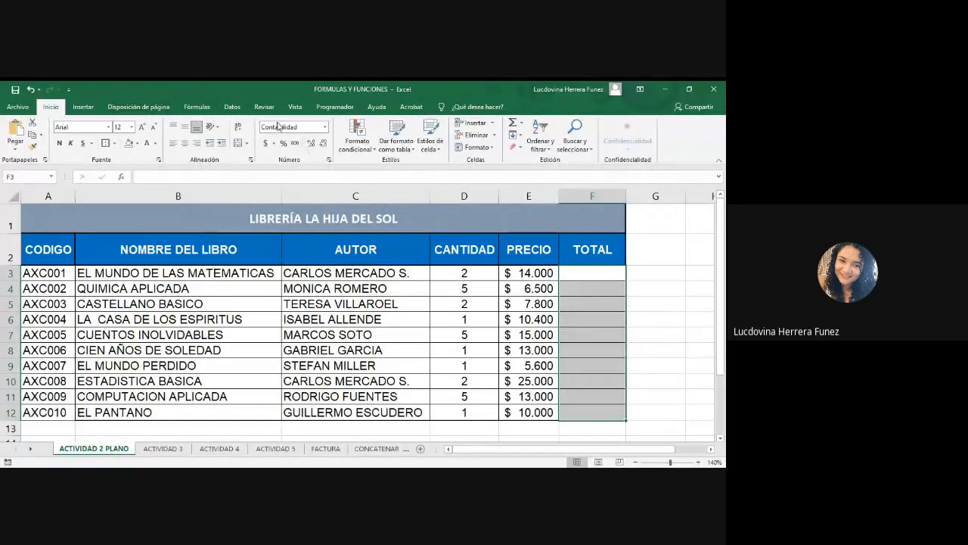
pyautogui.click(665, 381)
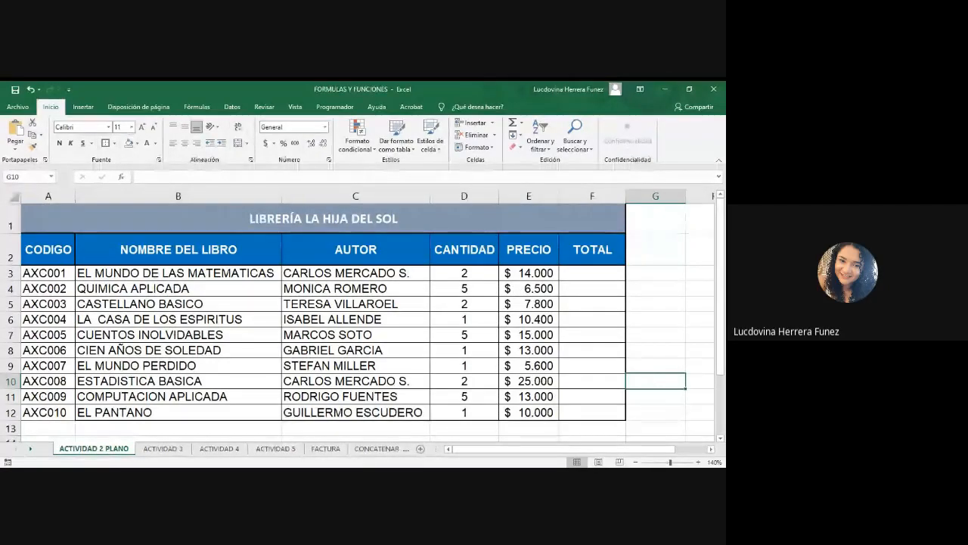
pyautogui.hotkey('alt', 'Tab')
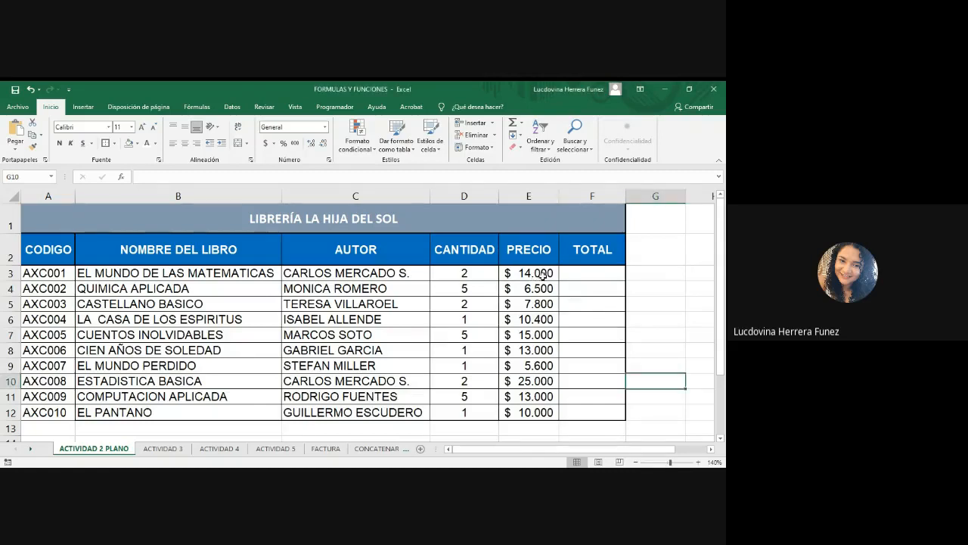
# Copy the formatting of the prices in E3:E12 onto the TOTAL cells F3:F12 with Format Painter.
pyautogui.moveTo(541, 273); pyautogui.dragTo(542, 412)
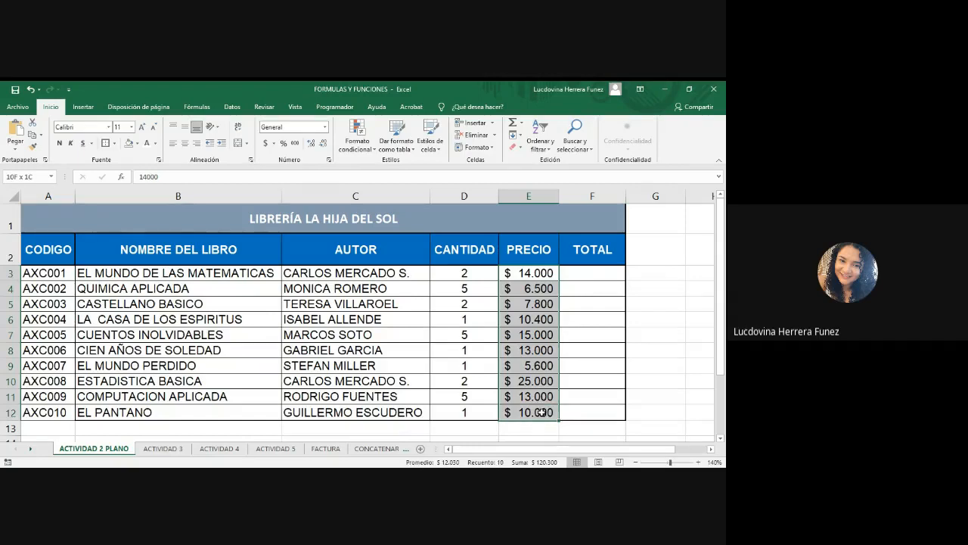
pyautogui.moveTo(542, 412); pyautogui.dragTo(541, 412)
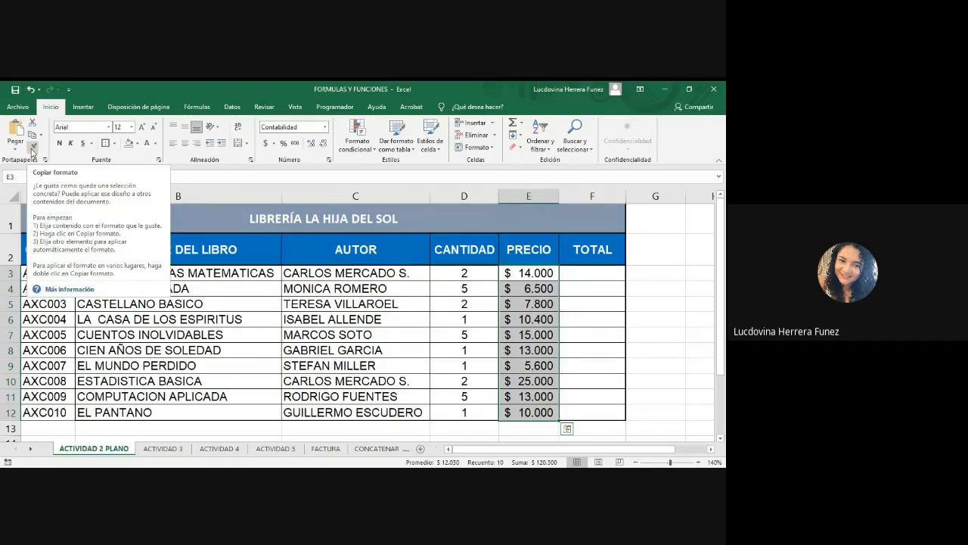
pyautogui.click(32, 149)
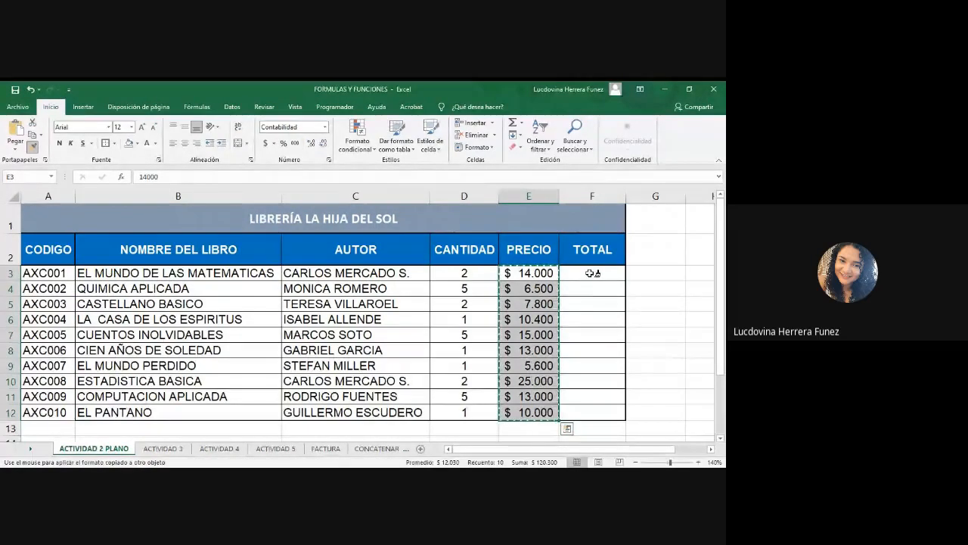
pyautogui.moveTo(591, 273); pyautogui.dragTo(594, 412)
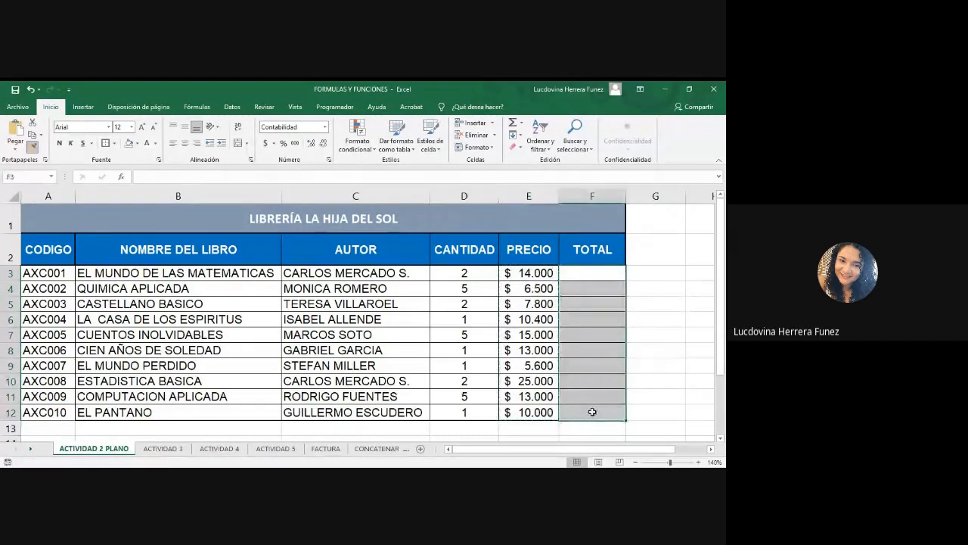
pyautogui.click(670, 378)
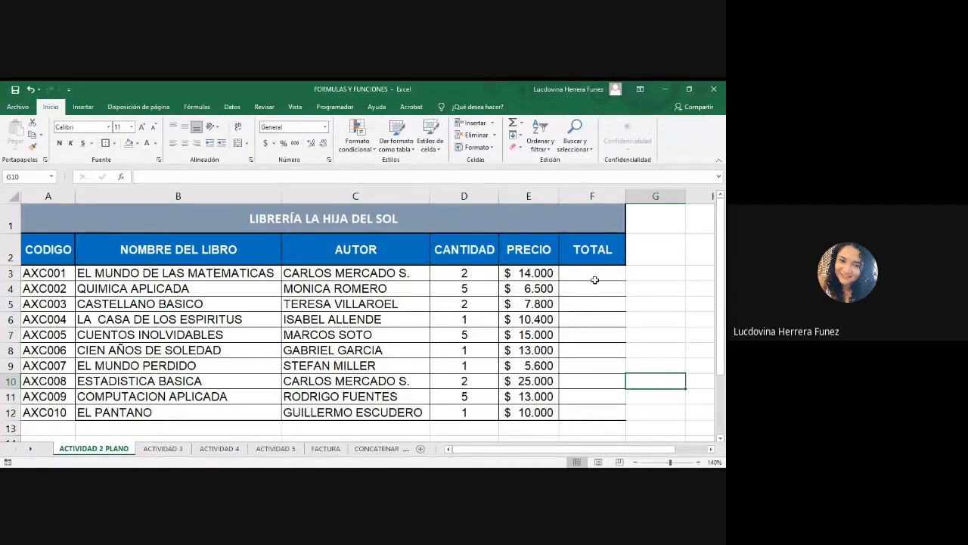
pyautogui.moveTo(52, 249); pyautogui.dragTo(622, 411)
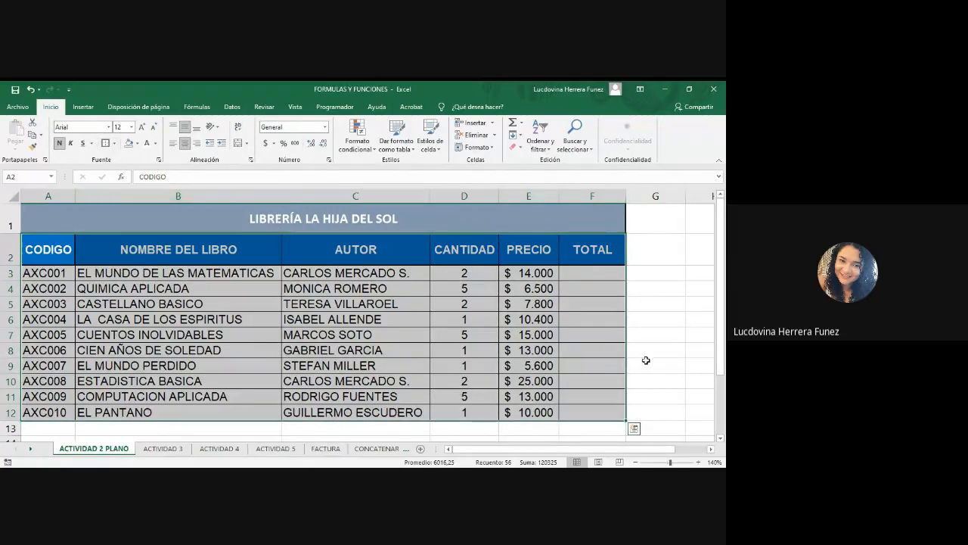
pyautogui.click(670, 368)
pyautogui.click(597, 277)
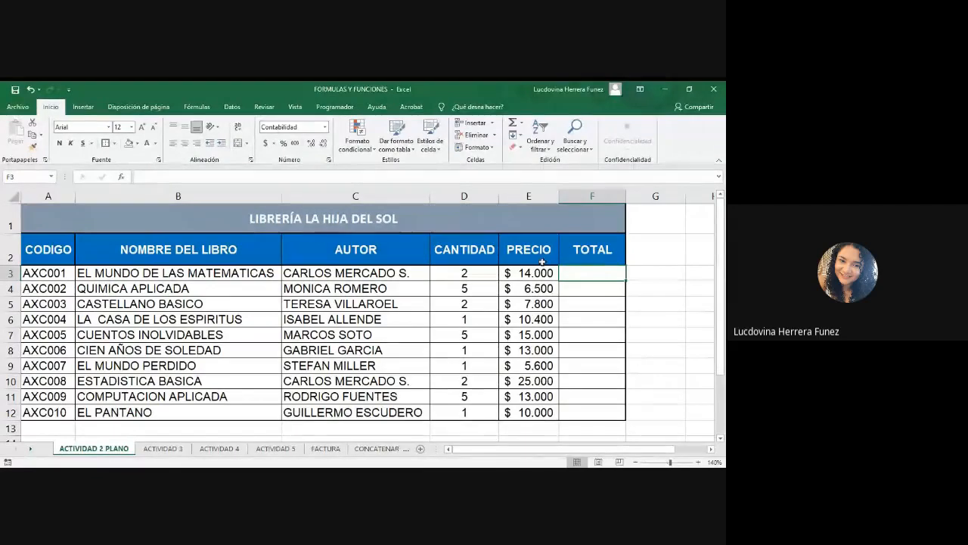
pyautogui.click(464, 271)
pyautogui.click(546, 274)
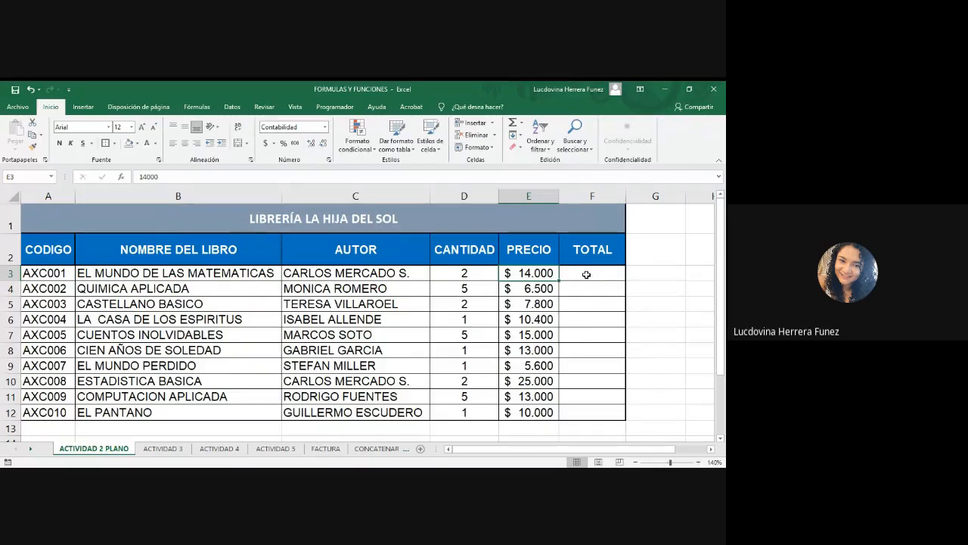
pyautogui.click(586, 274)
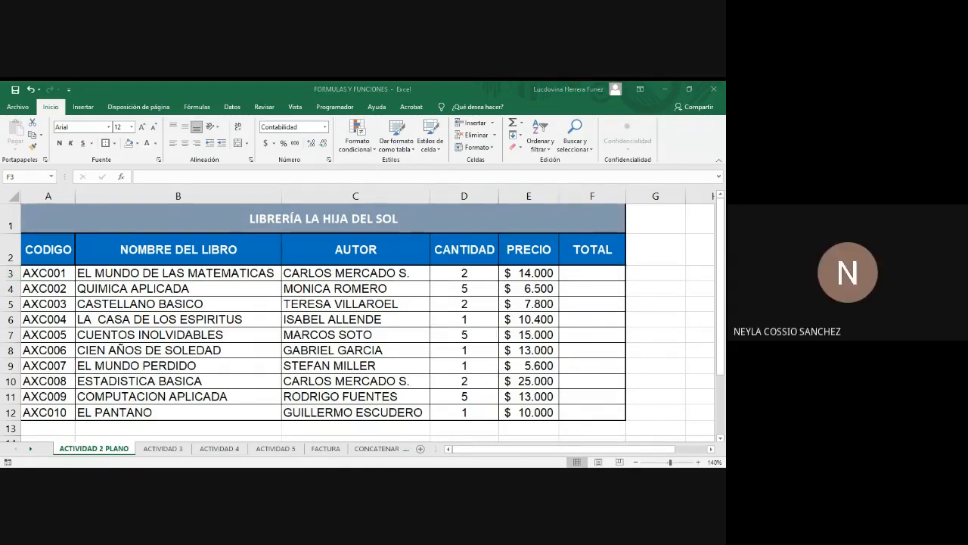
pyautogui.click(584, 270)
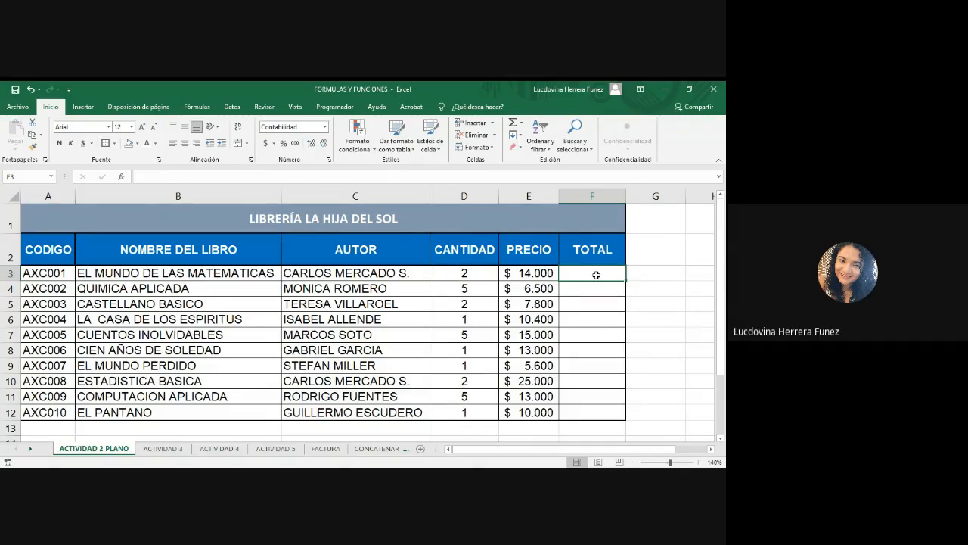
# Enter the formula =D3*E3 in F3 to multiply the first book's quantity by its price.
pyautogui.write('=')
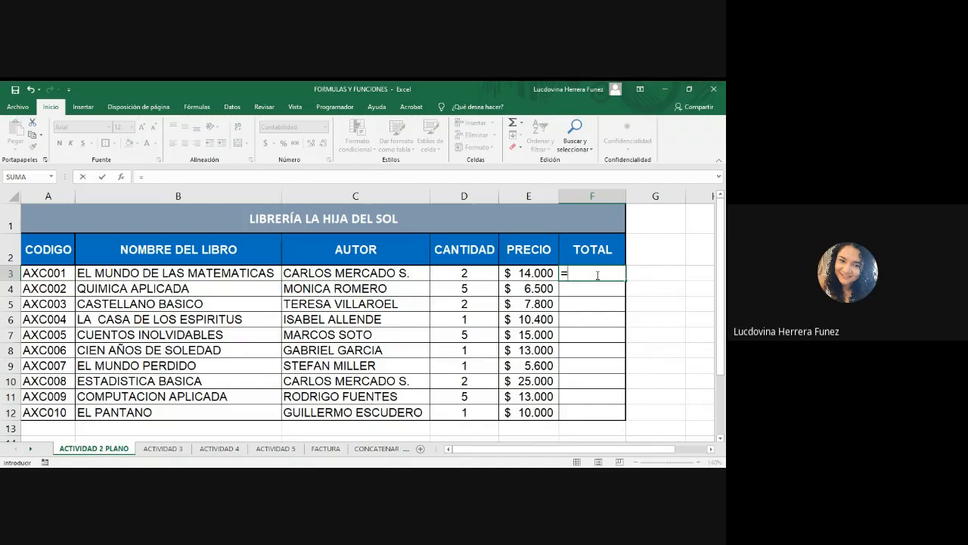
pyautogui.click(461, 273)
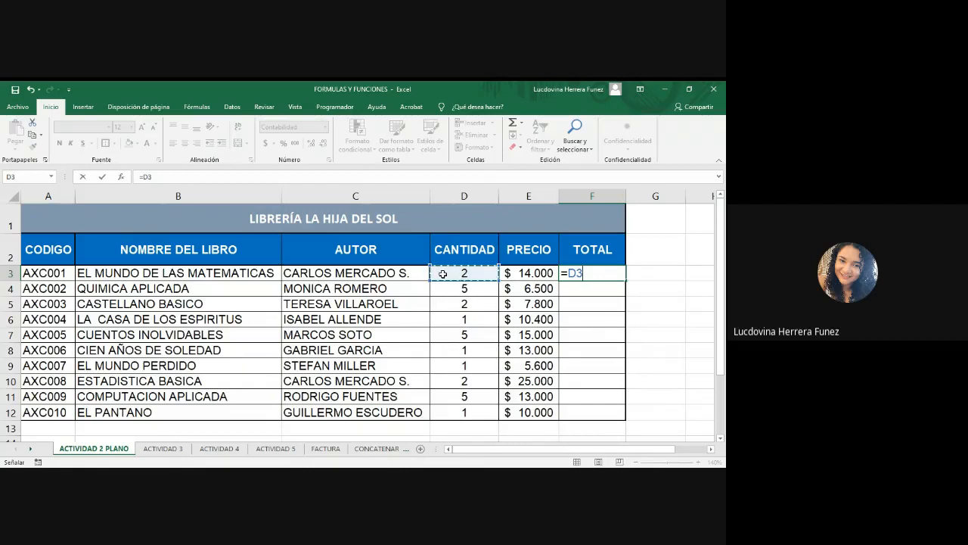
pyautogui.write('*')
pyautogui.click(538, 273)
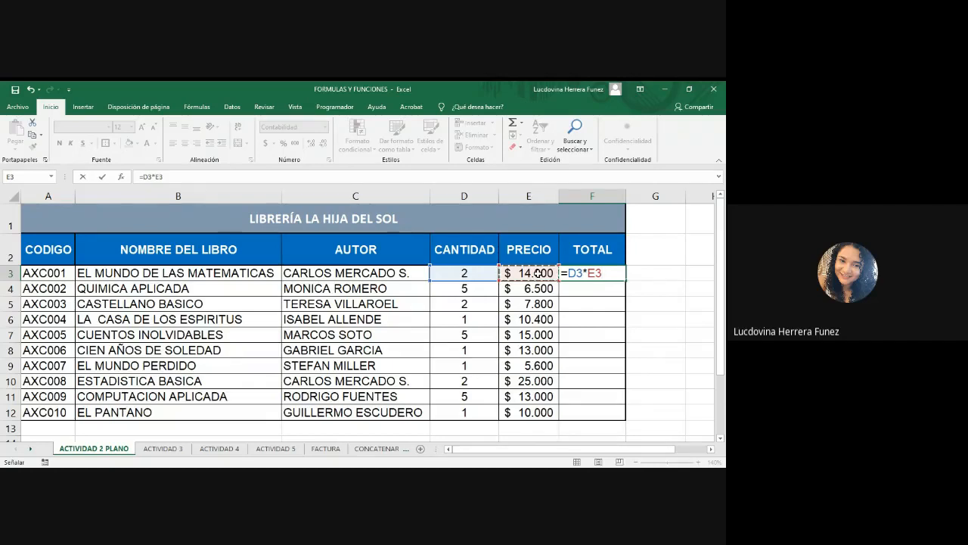
pyautogui.press('Return')
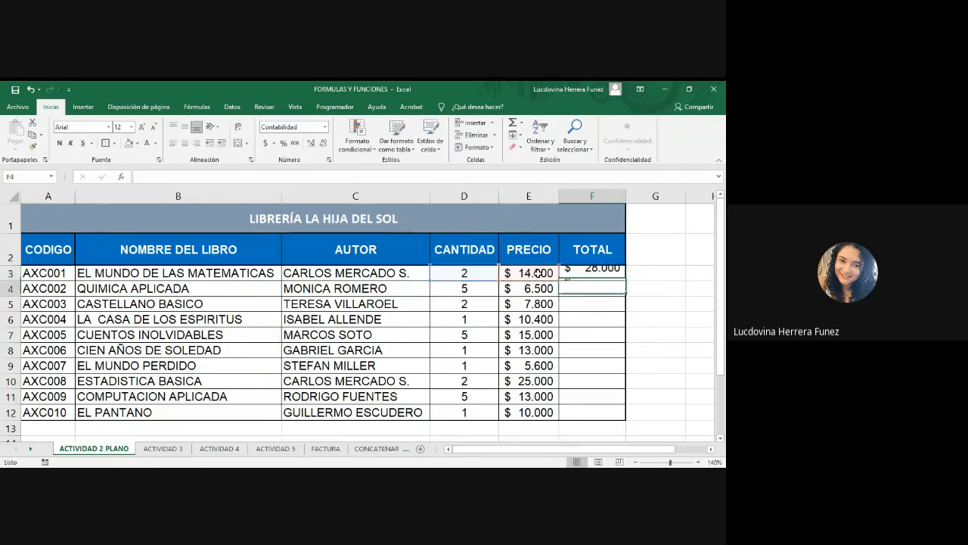
# Fill the total formula from F3 down through F12 for all books.
pyautogui.click(609, 275)
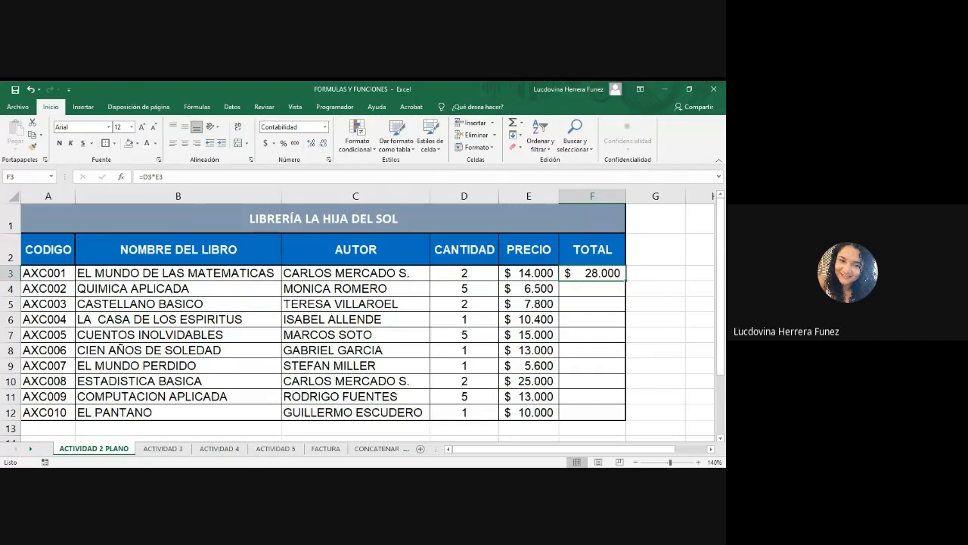
pyautogui.hotkey('alt', 'Tab')
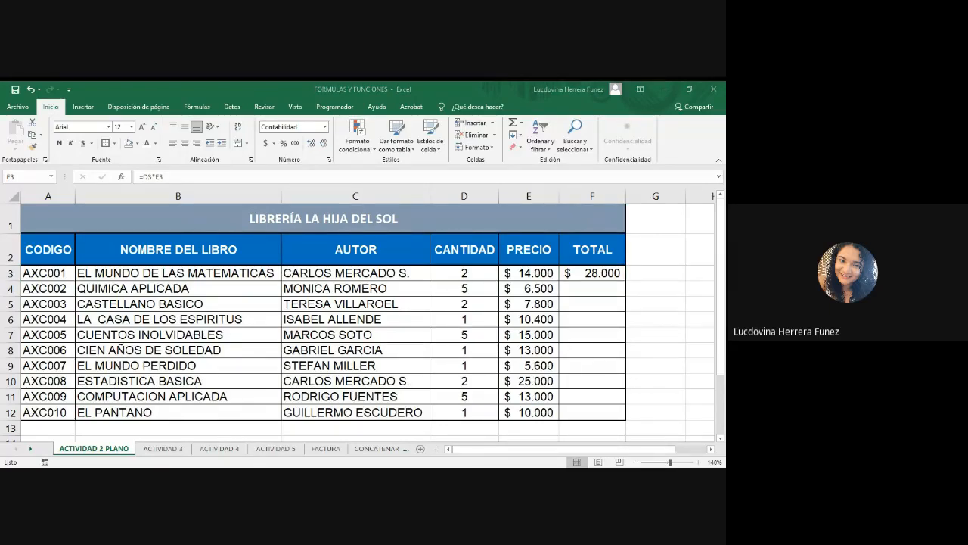
pyautogui.hotkey('alt', 'Tab')
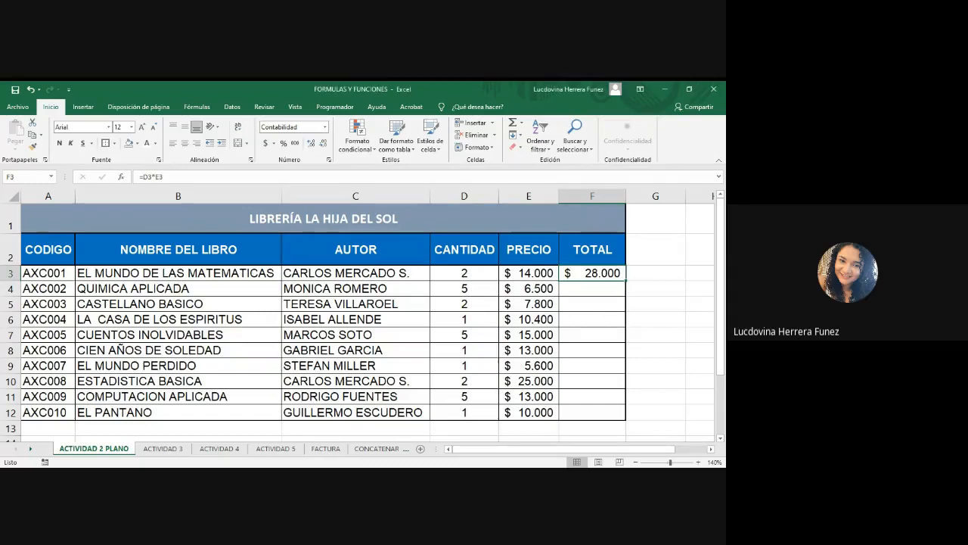
pyautogui.doubleClick(627, 282)
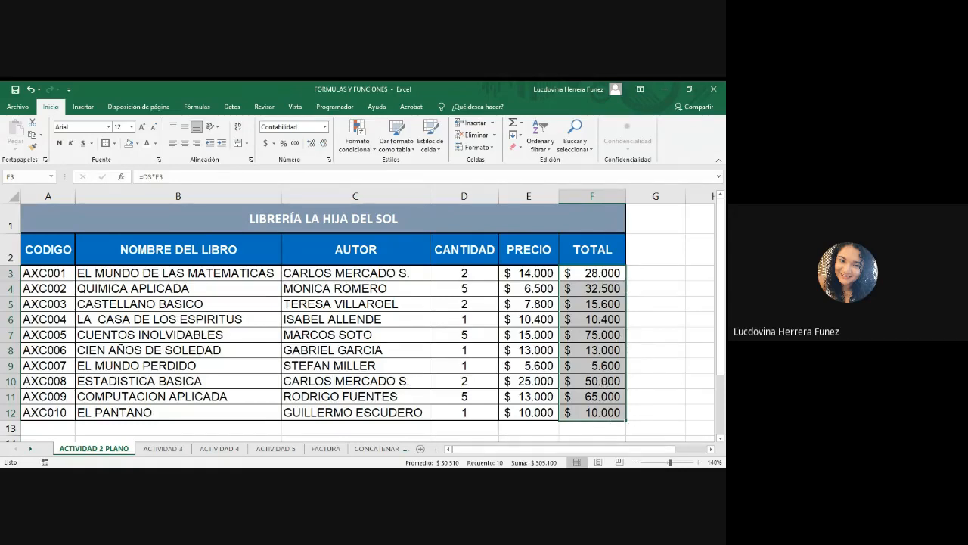
# Inspect the copied total formulas in F3 through F9 to check their relative cell references.
pyautogui.hotkey('alt', 'Tab')
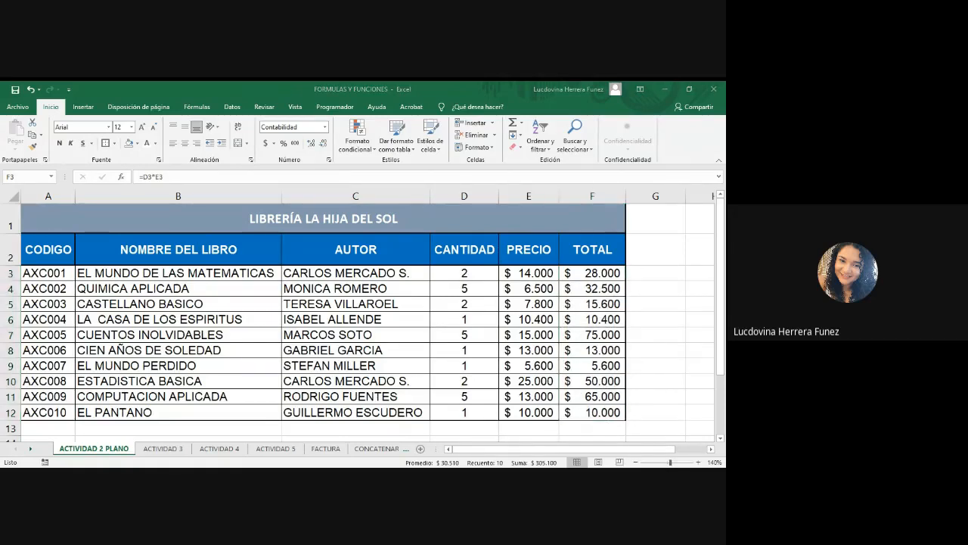
pyautogui.hotkey('alt', 'Tab')
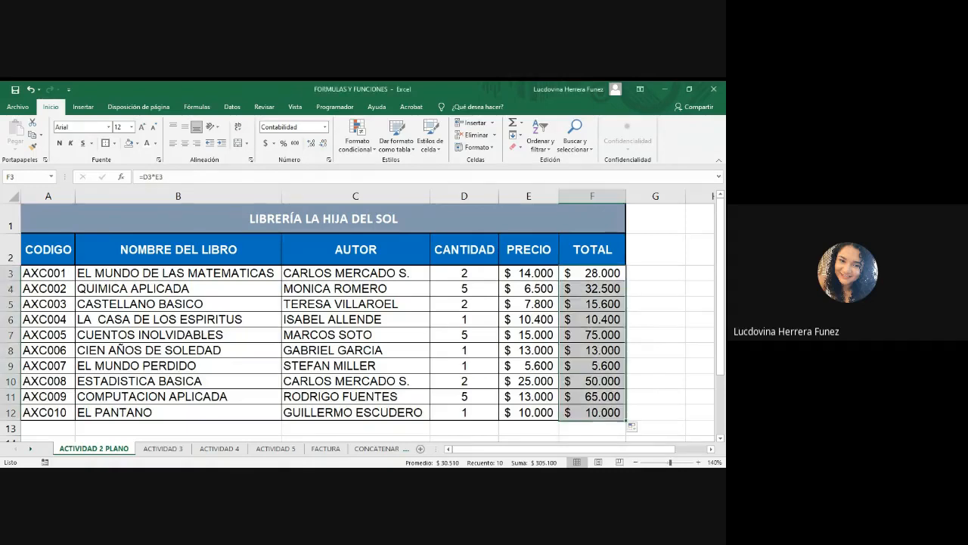
pyautogui.doubleClick(602, 271)
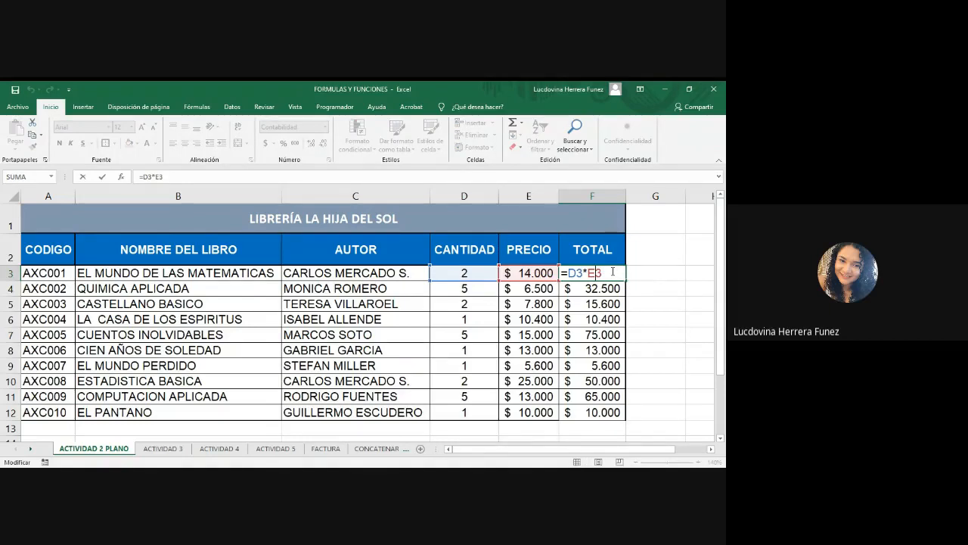
pyautogui.press('Return')
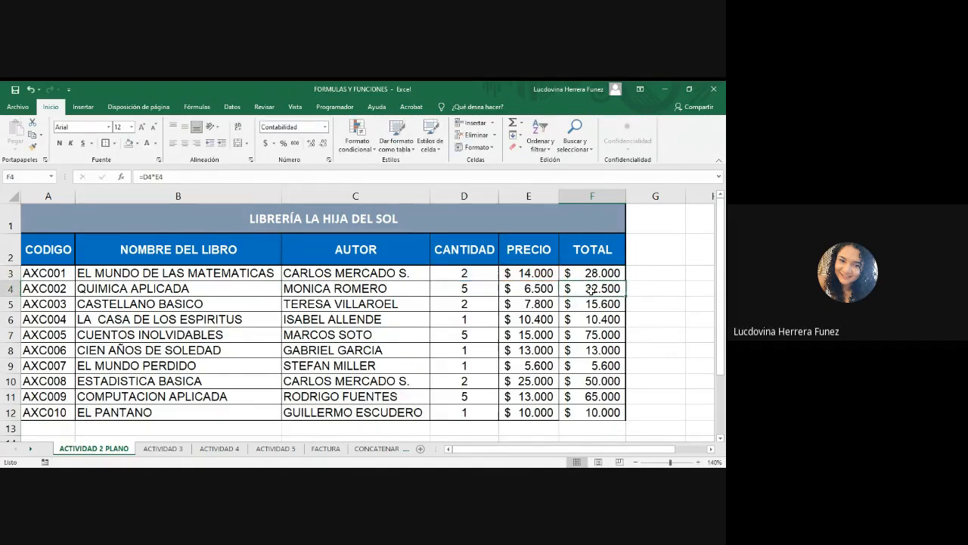
pyautogui.doubleClick(594, 289)
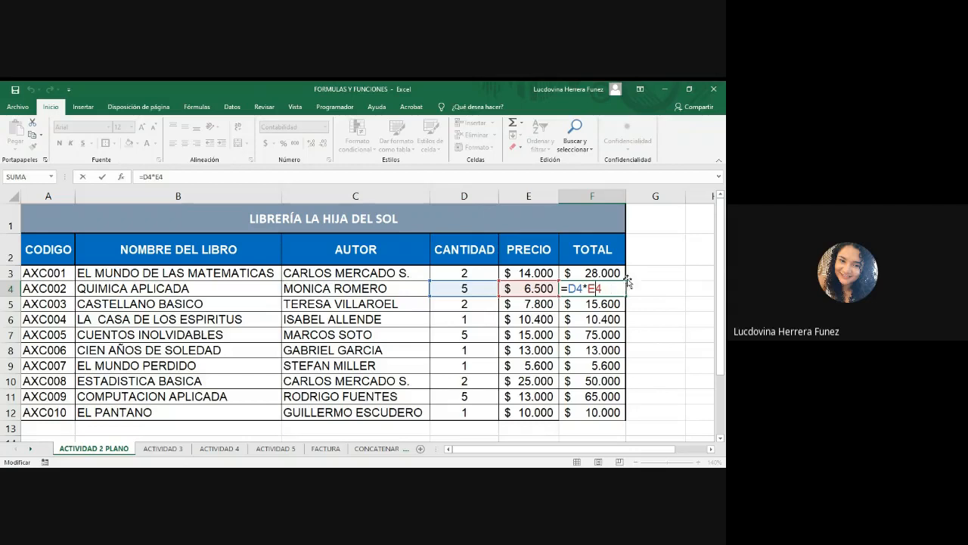
pyautogui.doubleClick(597, 304)
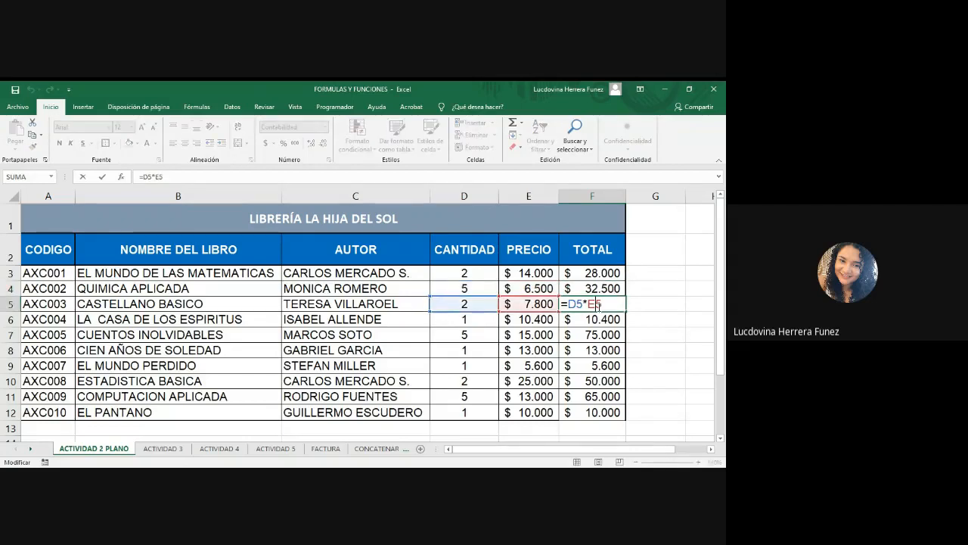
pyautogui.doubleClick(607, 320)
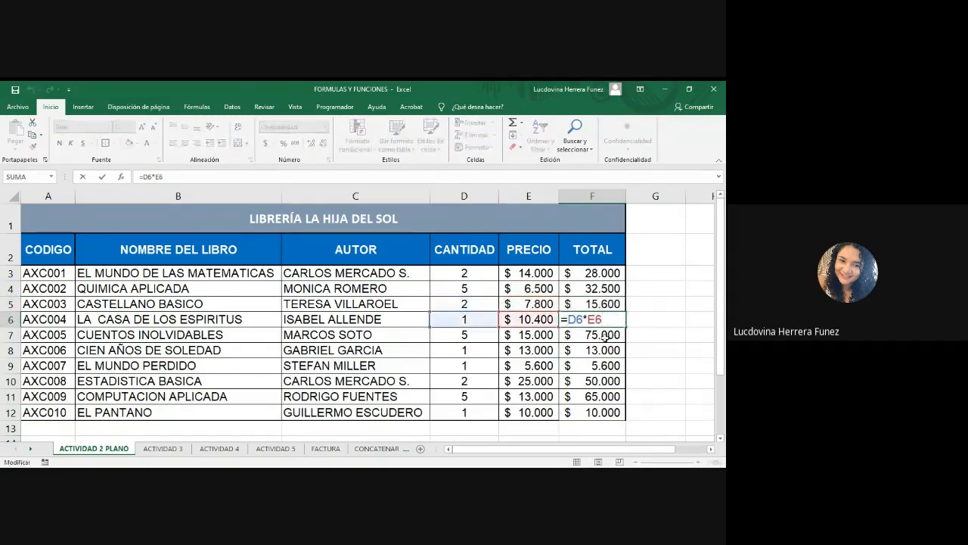
pyautogui.doubleClick(604, 333)
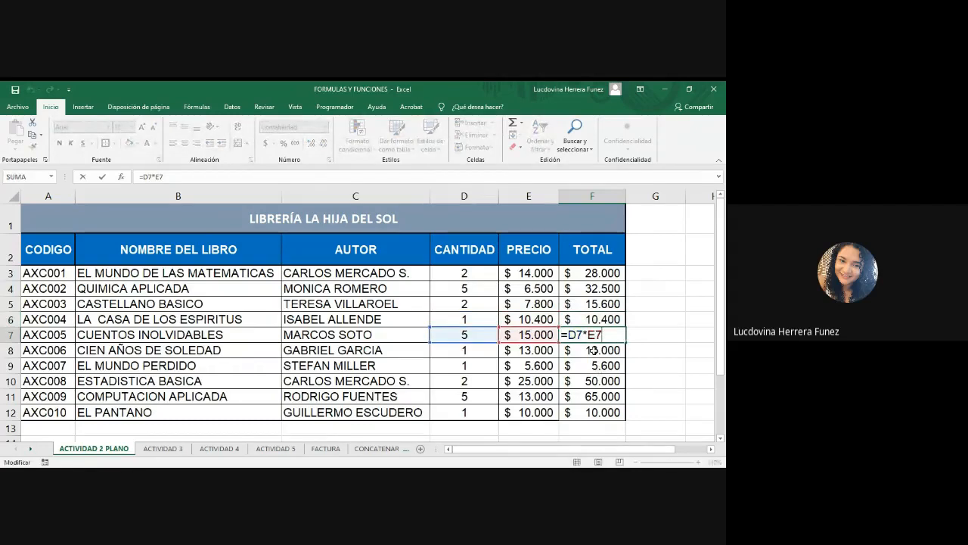
pyautogui.doubleClick(603, 350)
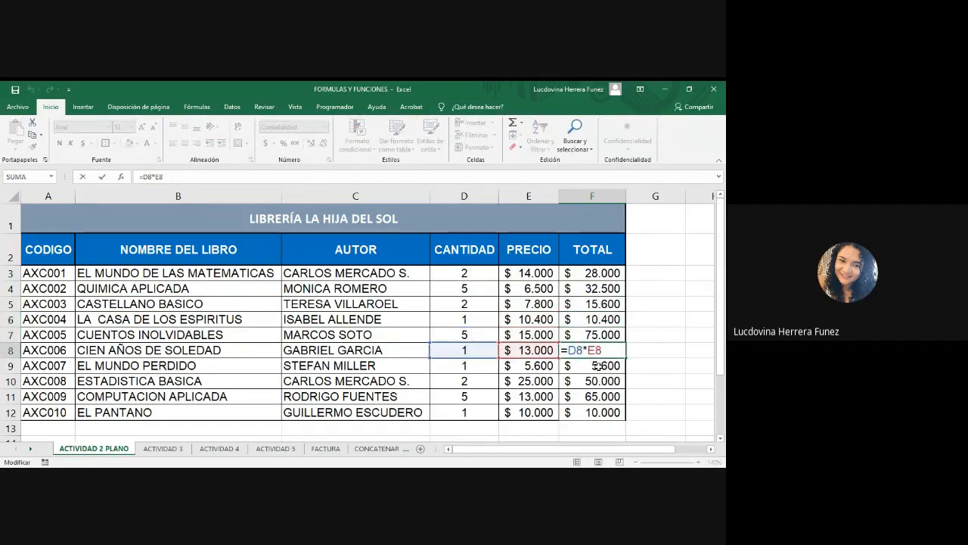
pyautogui.doubleClick(598, 365)
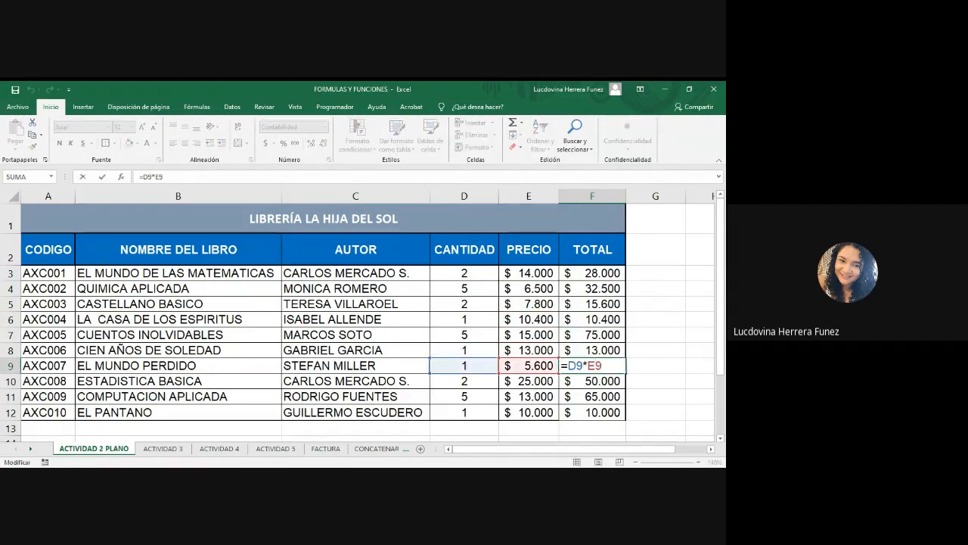
pyautogui.hotkey('alt', 'Tab')
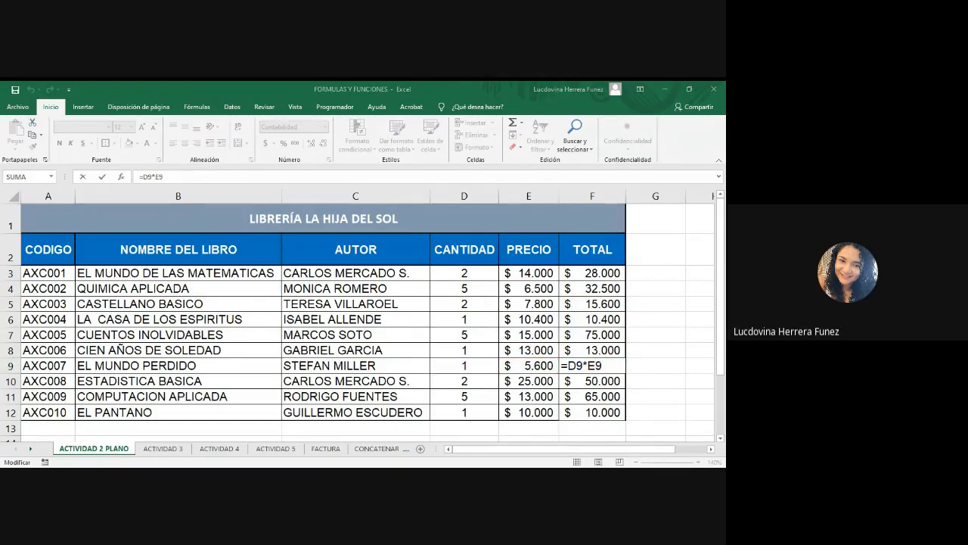
pyautogui.hotkey('alt', 'Tab')
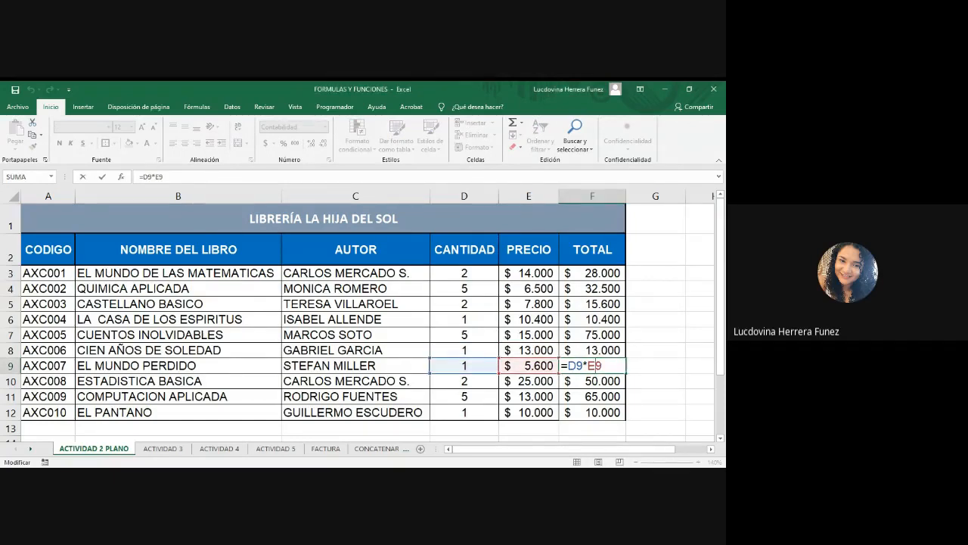
pyautogui.hotkey('alt', 'Tab')
pyautogui.hotkey('alt', 'Tab')
pyautogui.press('Return')
# Enter the fixed calculation =2*14000 in G3 beside the first book's total.
pyautogui.click(658, 277)
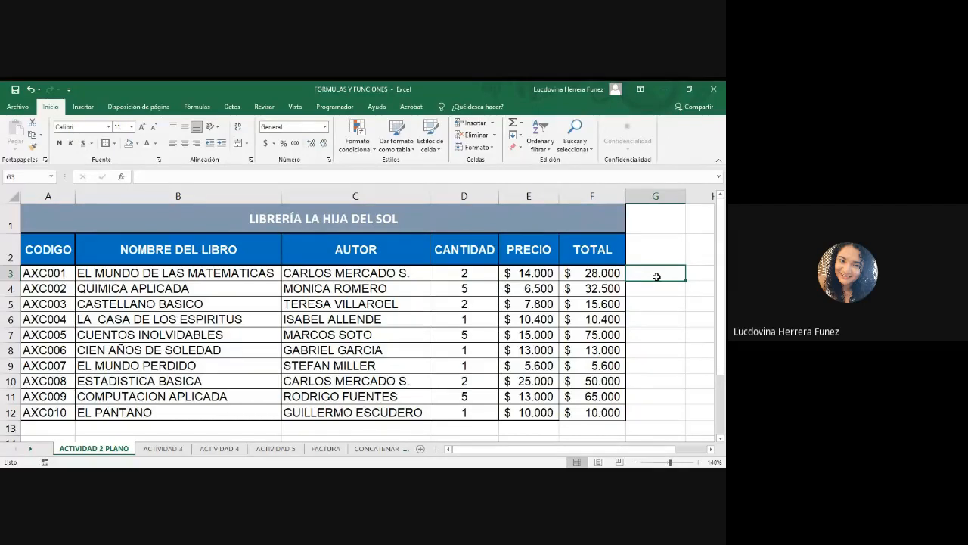
pyautogui.write('=')
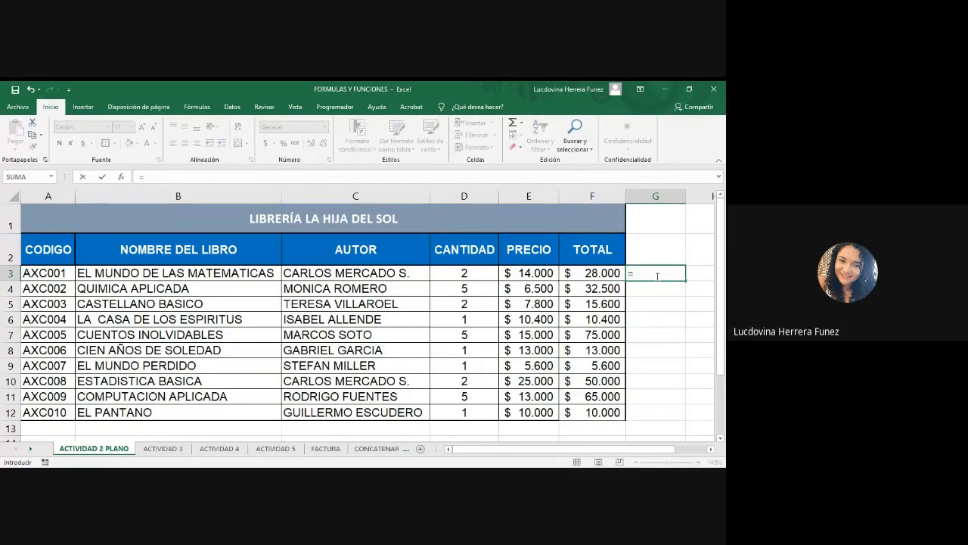
pyautogui.write('2*1400')
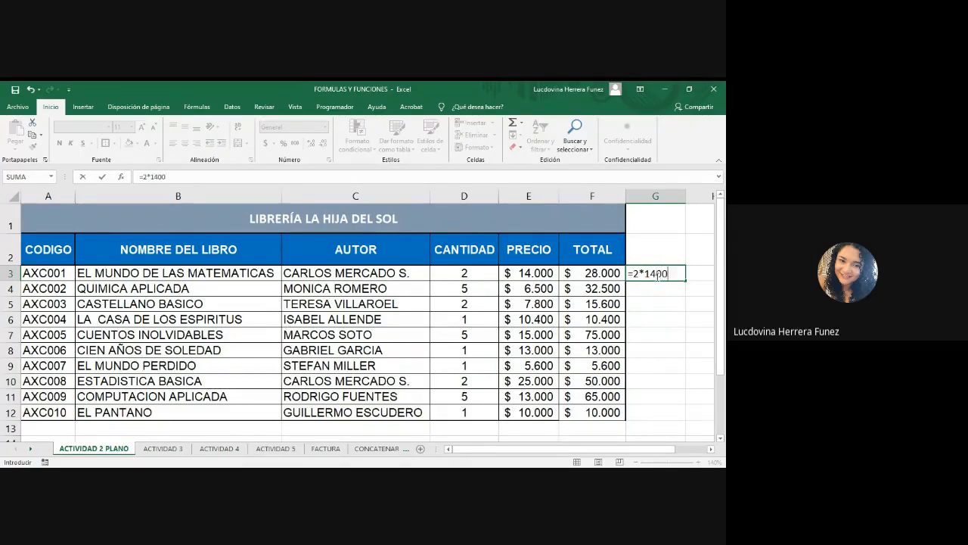
pyautogui.write('0')
pyautogui.press('Return')
pyautogui.click(657, 276)
pyautogui.doubleClick(657, 276)
pyautogui.click(694, 302)
pyautogui.click(674, 269)
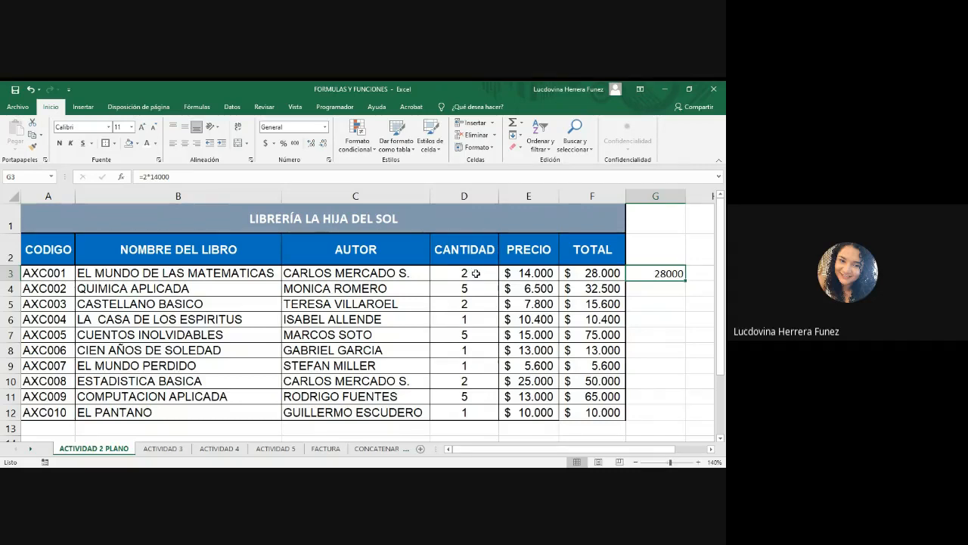
# Change the first book's quantity in D3 to 4 and compare the formula total in F3 with G3.
pyautogui.click(476, 273)
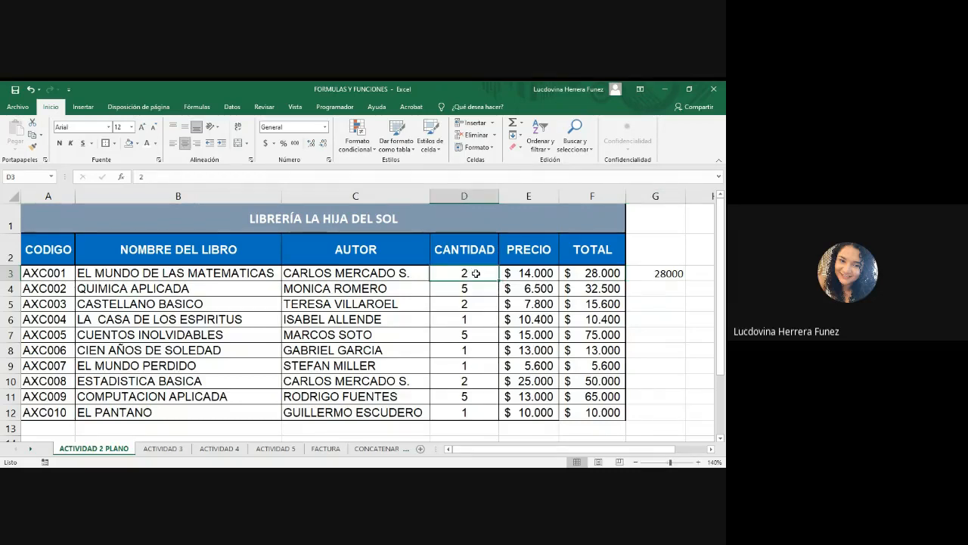
pyautogui.write('4')
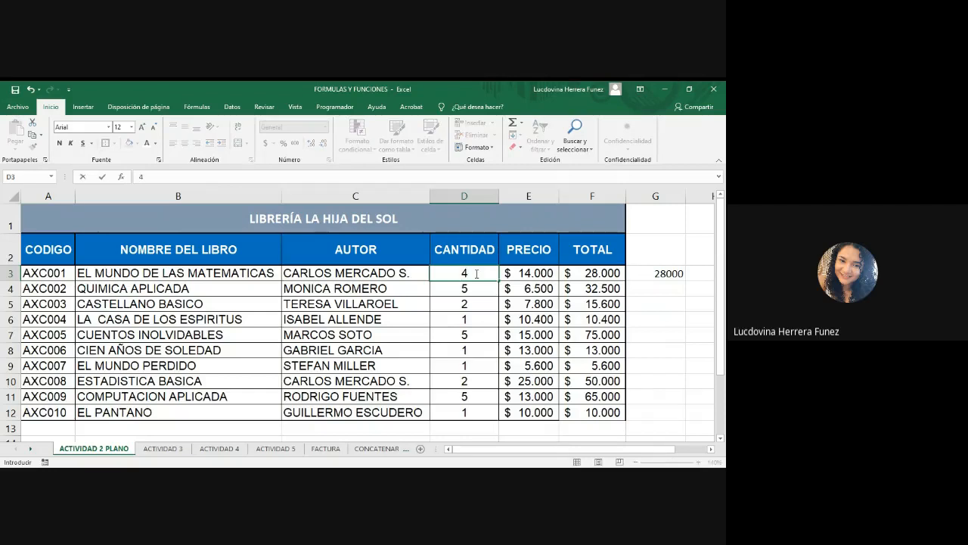
pyautogui.hotkey('ctrl', 'Return')
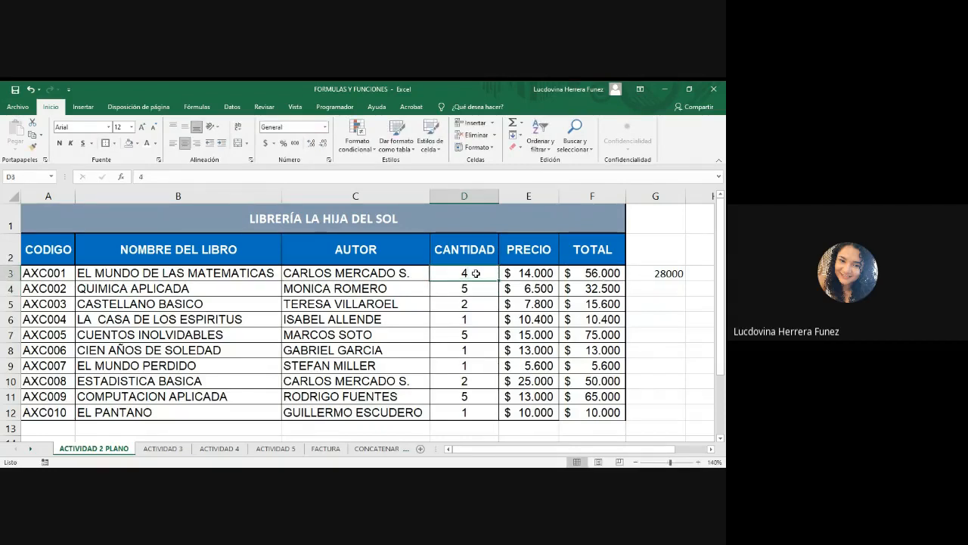
pyautogui.click(579, 273)
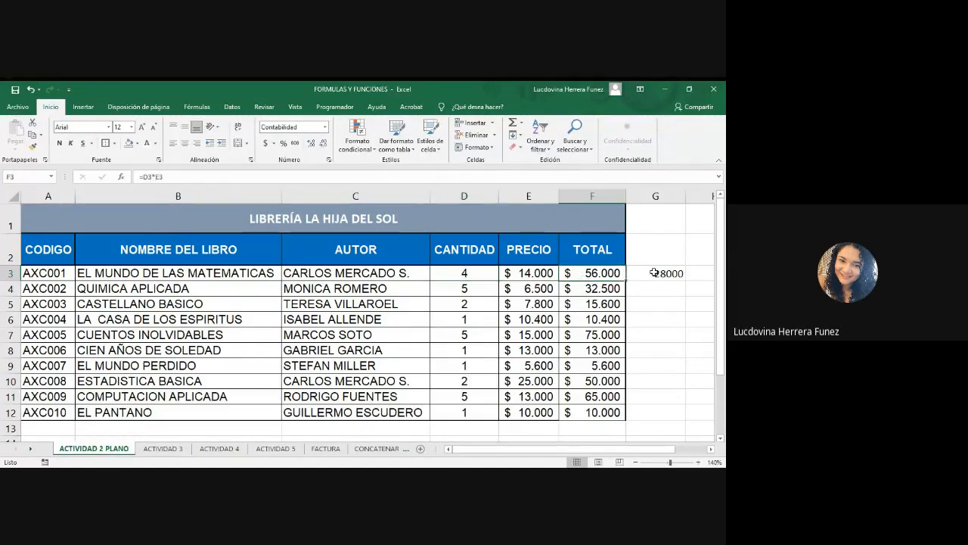
pyautogui.click(654, 273)
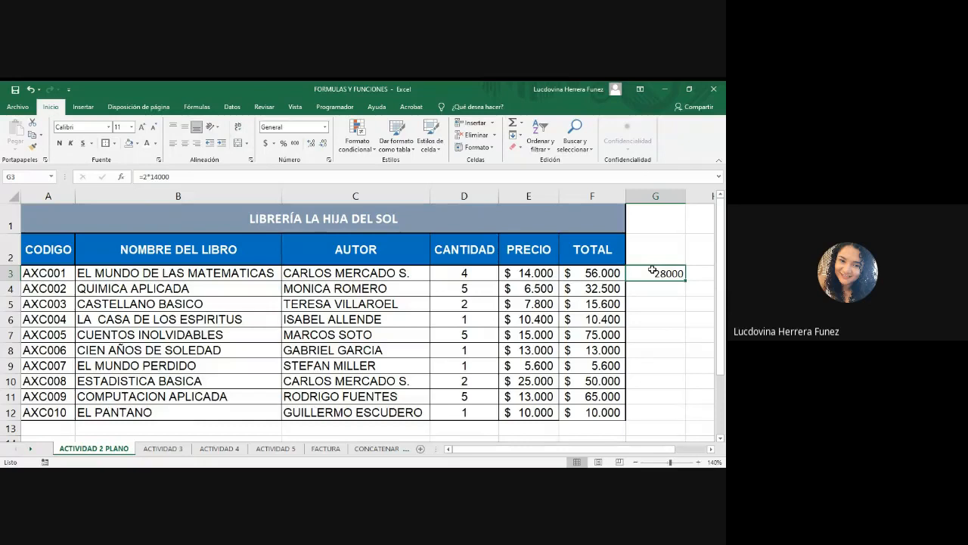
# Open the formulas in G3 and F3 to compare the fixed calculation with the cell-reference formula.
pyautogui.doubleClick(605, 273)
pyautogui.press('Escape')
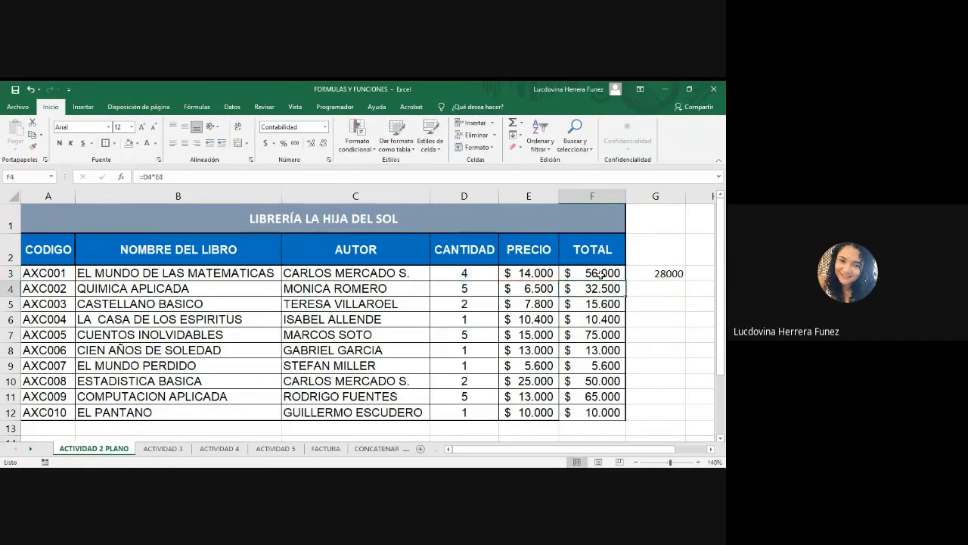
pyautogui.doubleClick(677, 272)
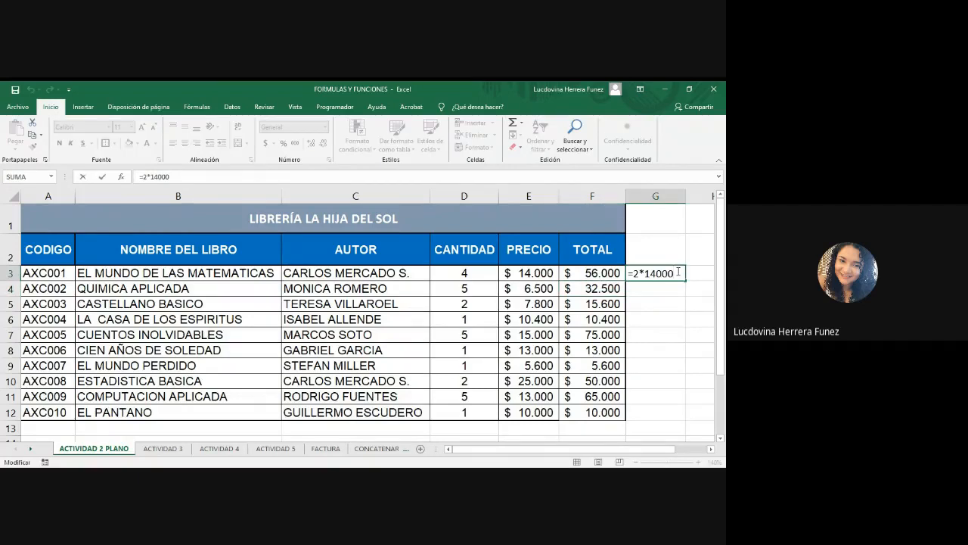
pyautogui.press('Return')
pyautogui.click(597, 277)
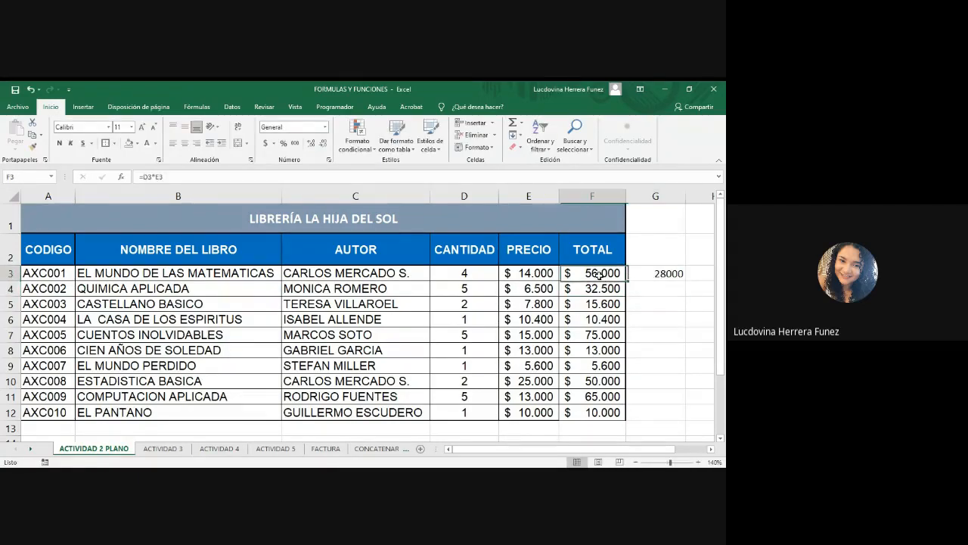
pyautogui.doubleClick(614, 273)
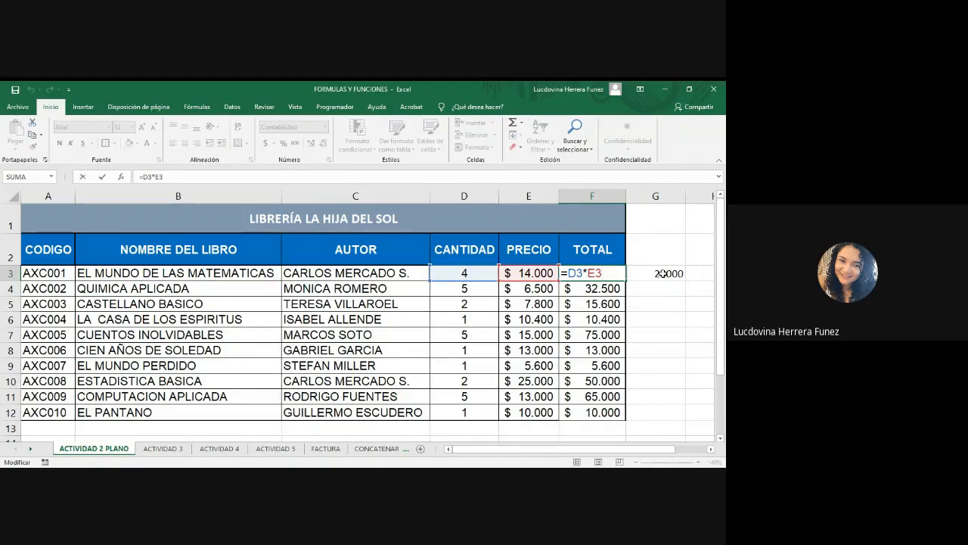
pyautogui.click(14, 89)
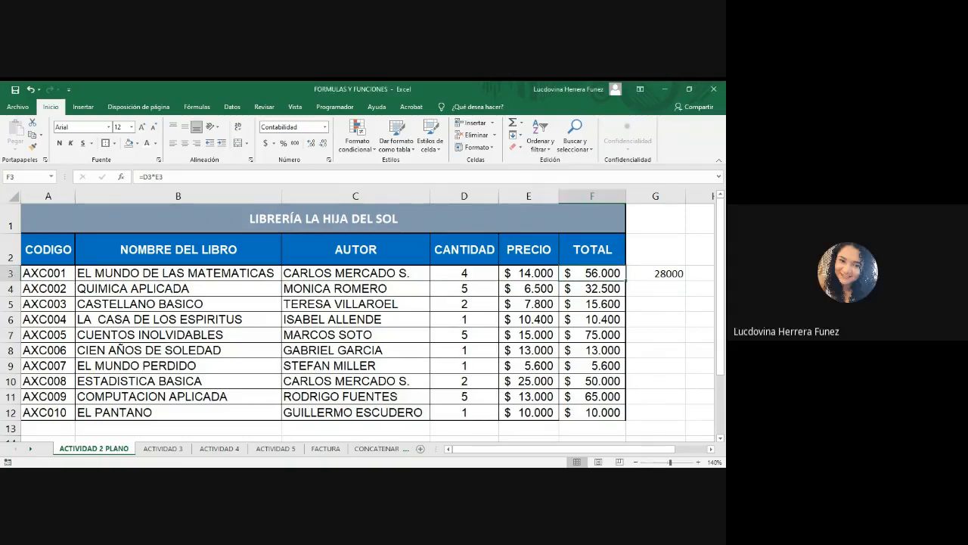
# Clear the fixed calculation from cell G3.
pyautogui.click(661, 271)
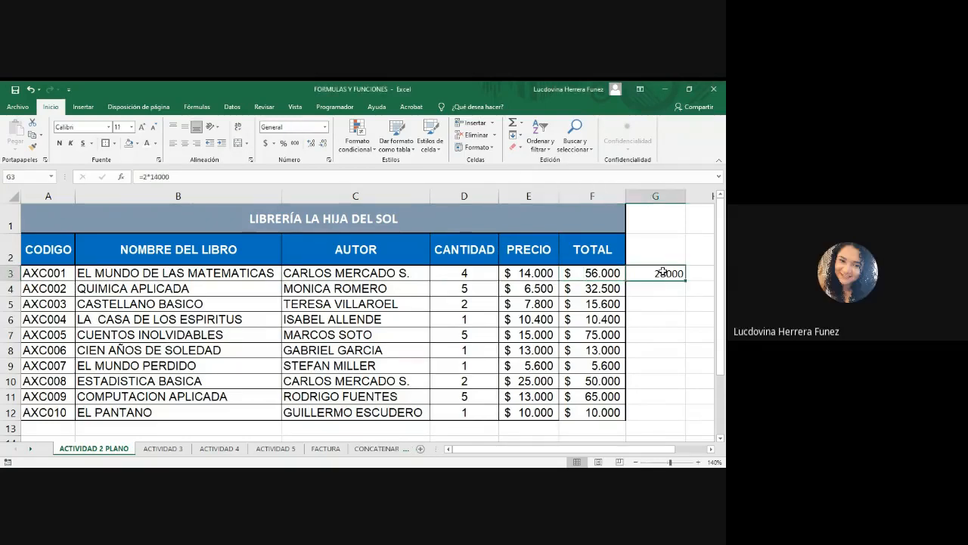
pyautogui.press('Delete')
pyautogui.click(167, 449)
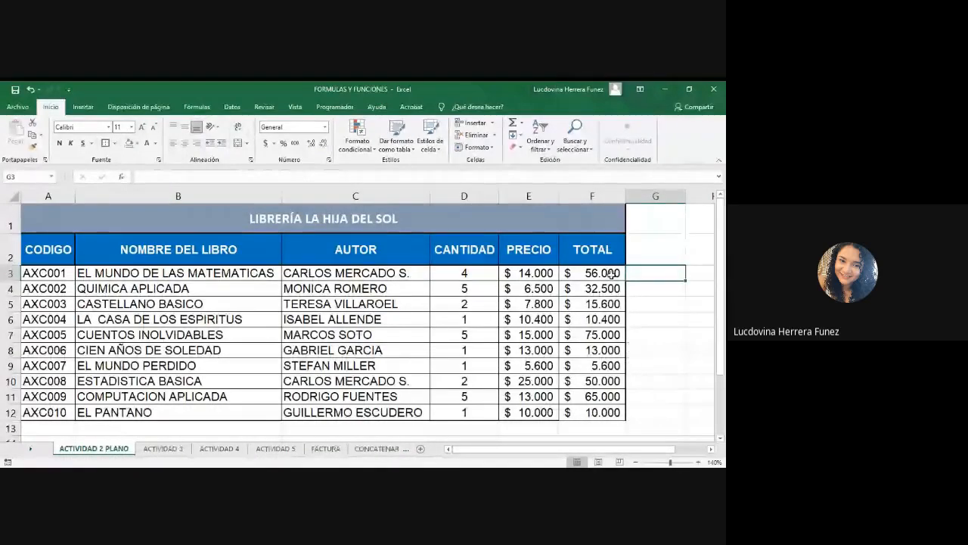
pyautogui.click(242, 475)
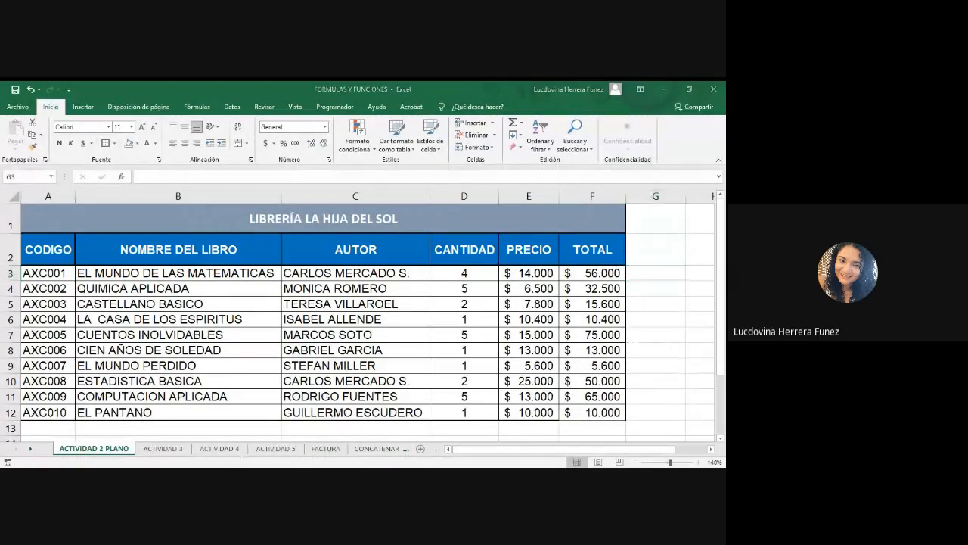
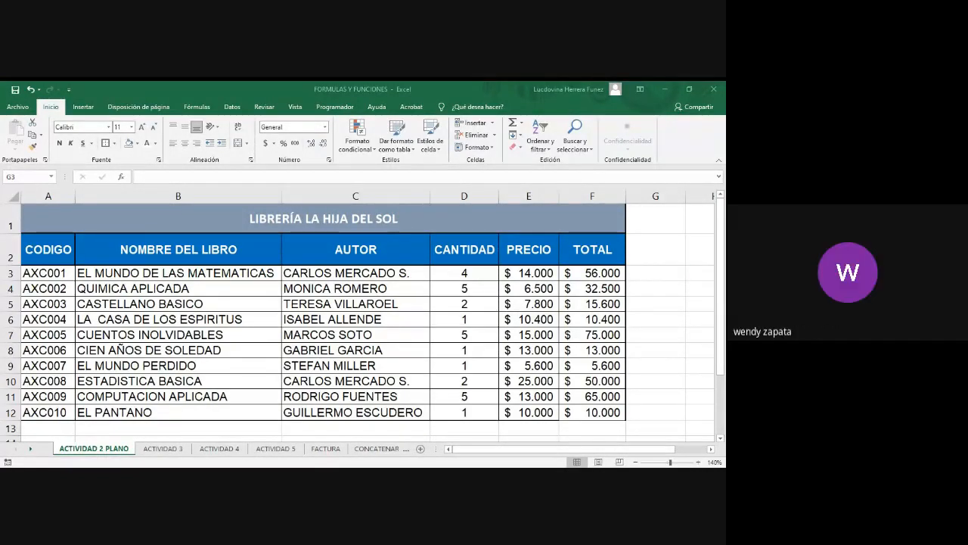
pyautogui.click(655, 273)
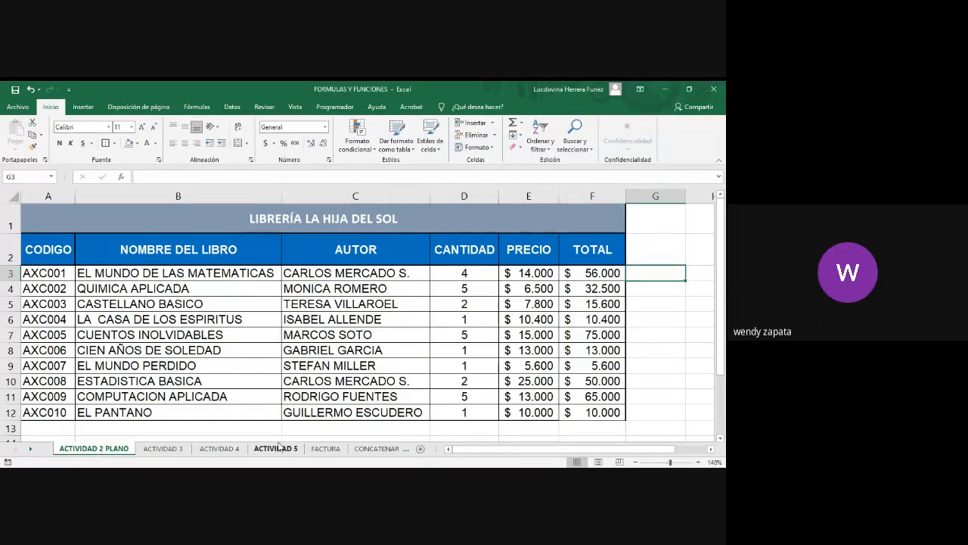
pyautogui.hotkey('alt', 'Tab')
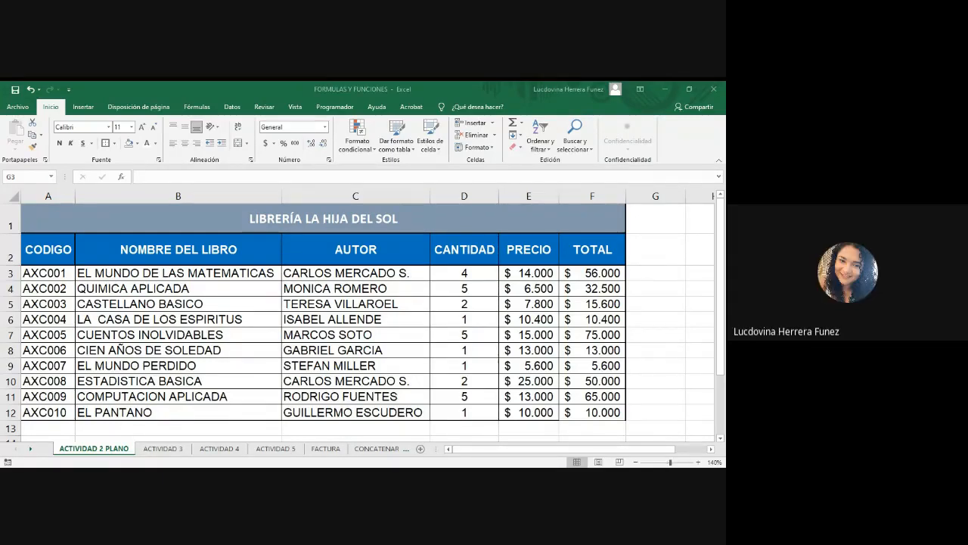
pyautogui.click(655, 273)
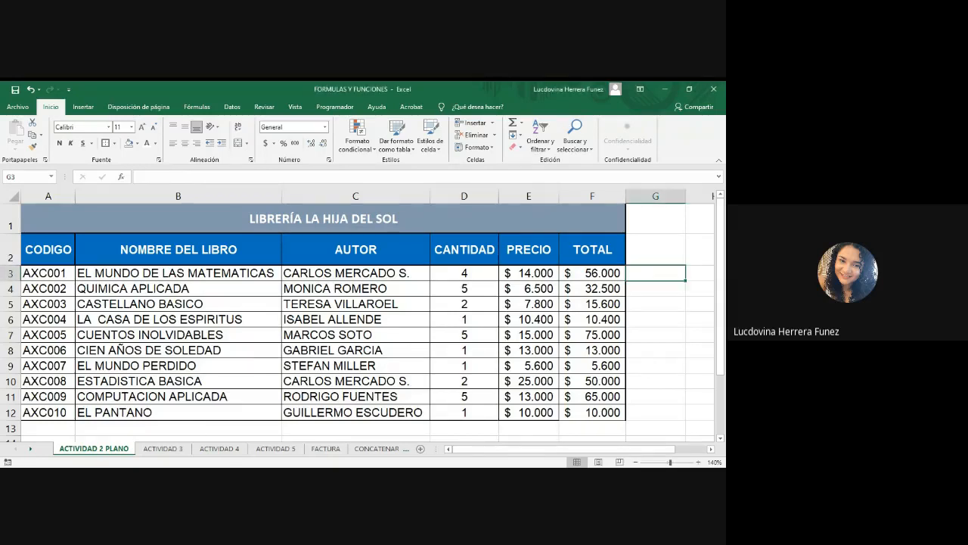
pyautogui.hotkey('alt', 'Tab')
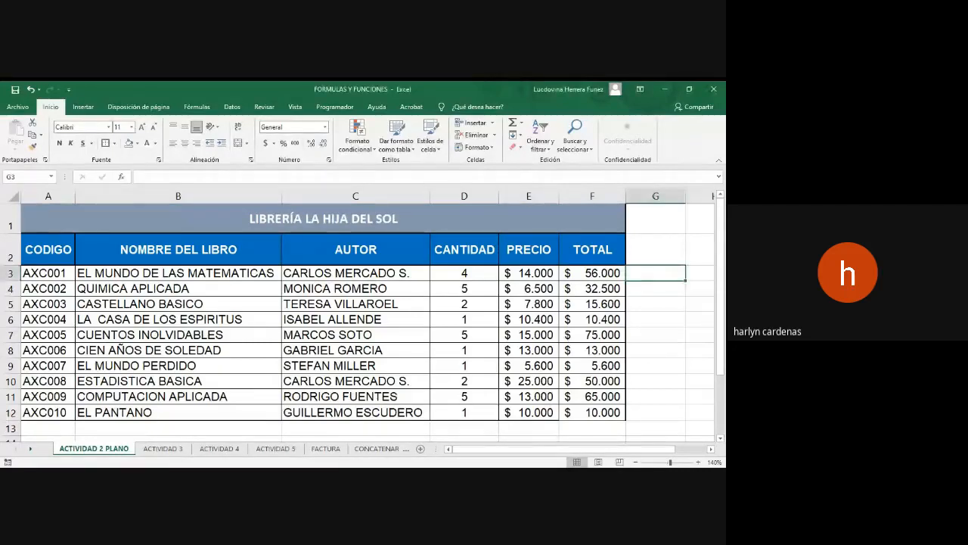
pyautogui.click(709, 388)
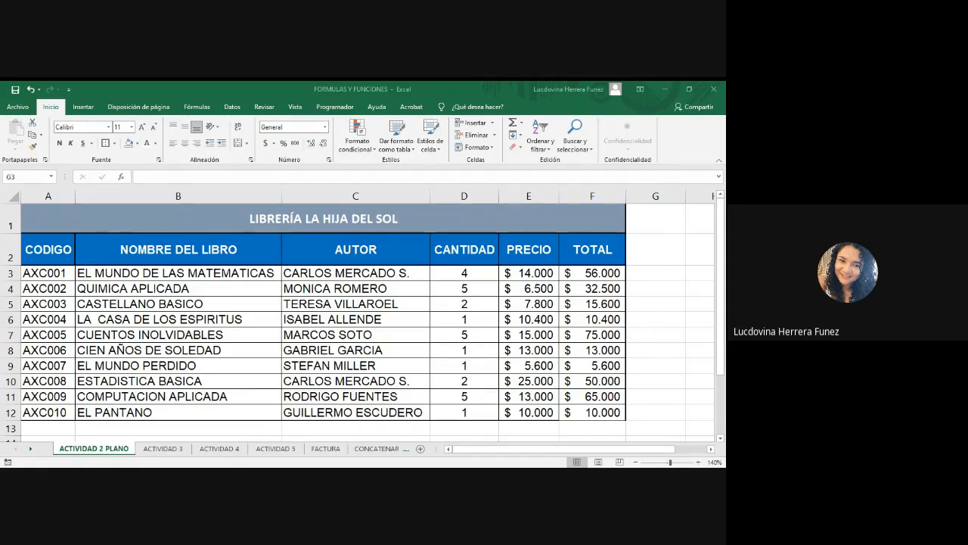
# Switch to the ACTIVIDAD 3 sheet and widen column E beside the operation labels.
pyautogui.click(163, 448)
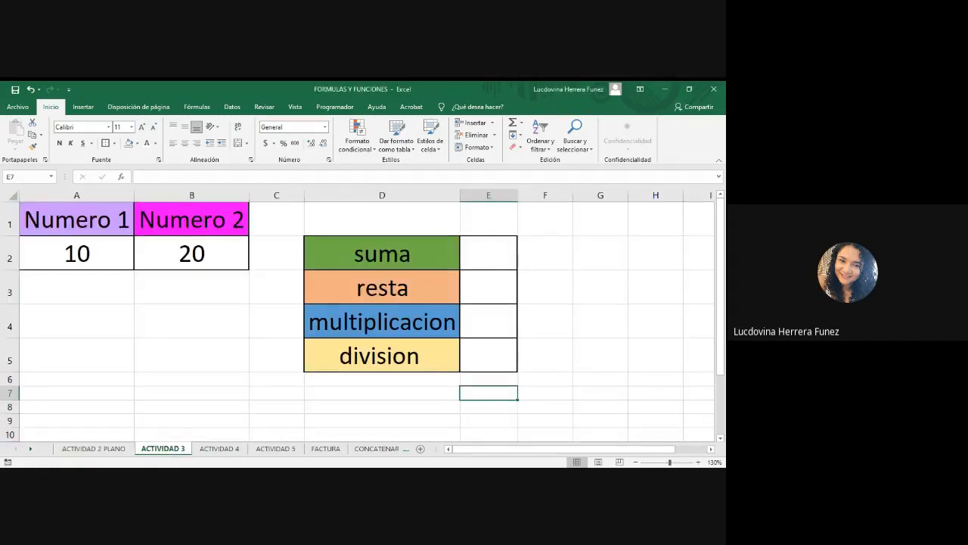
pyautogui.click(472, 251)
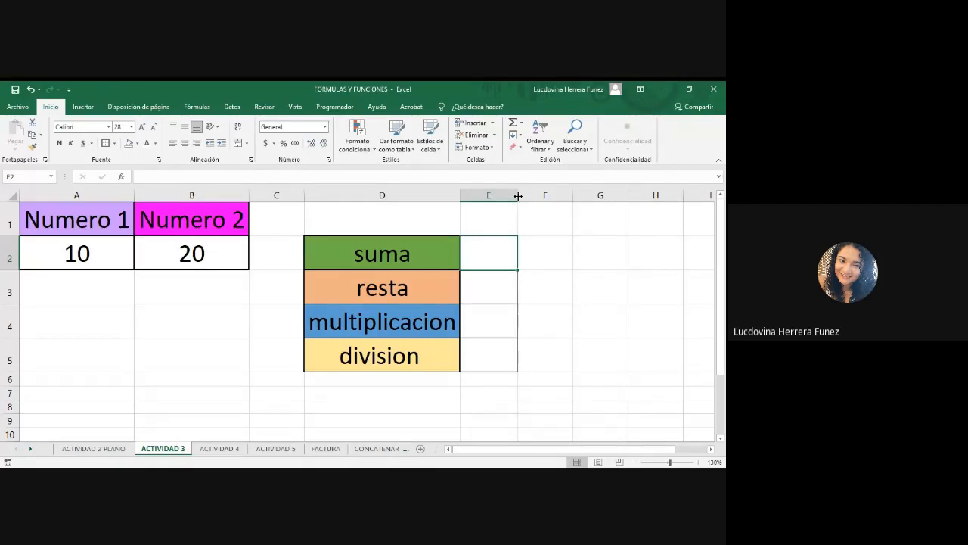
pyautogui.moveTo(518, 195); pyautogui.dragTo(552, 196)
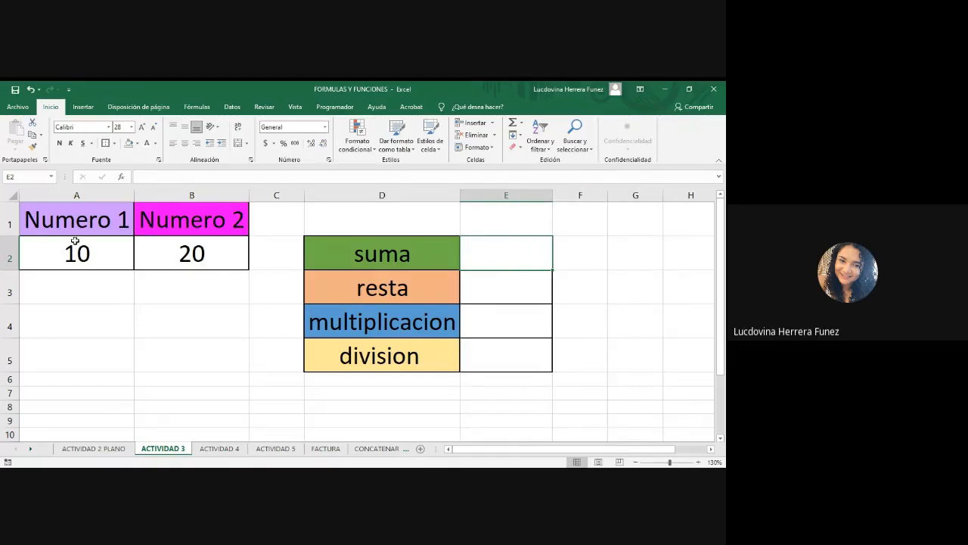
pyautogui.click(59, 243)
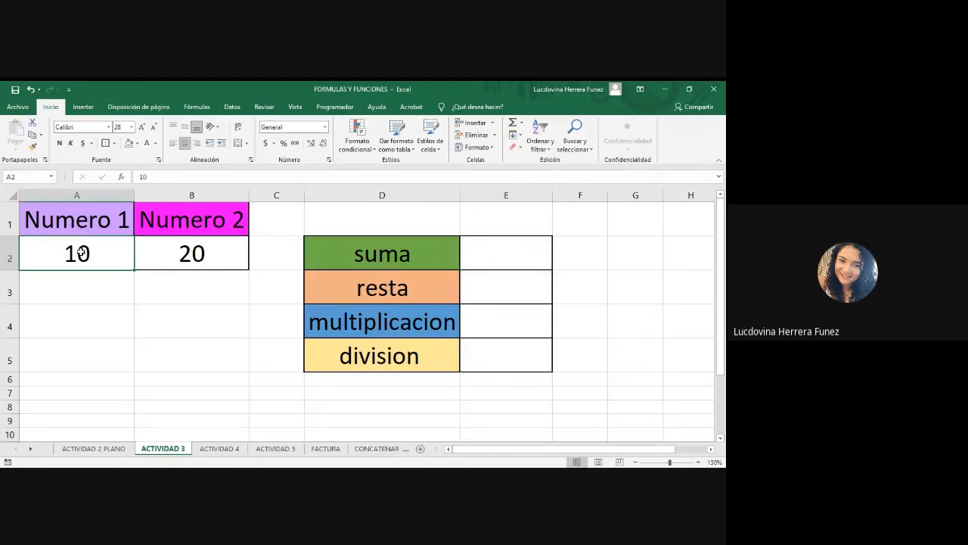
pyautogui.click(190, 259)
pyautogui.click(538, 253)
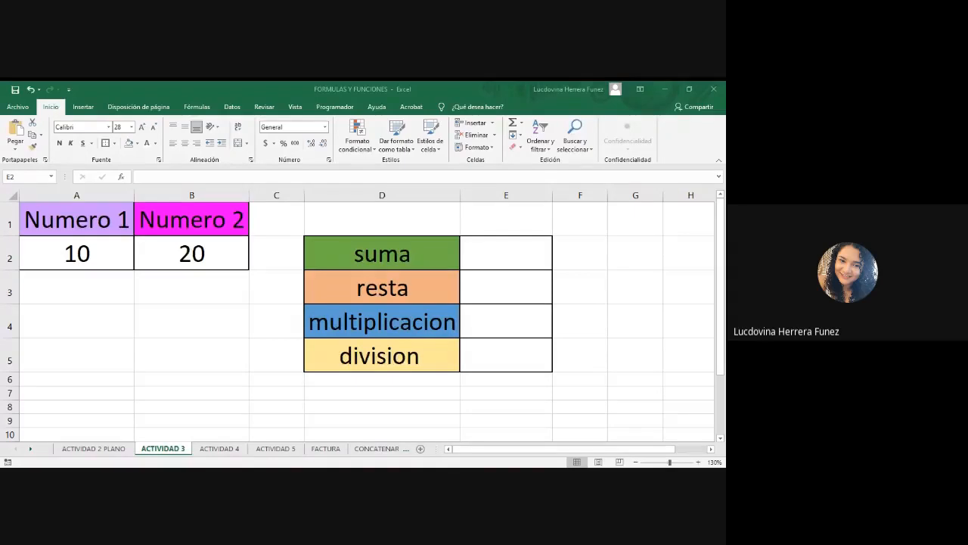
pyautogui.hotkey('alt', 'Tab')
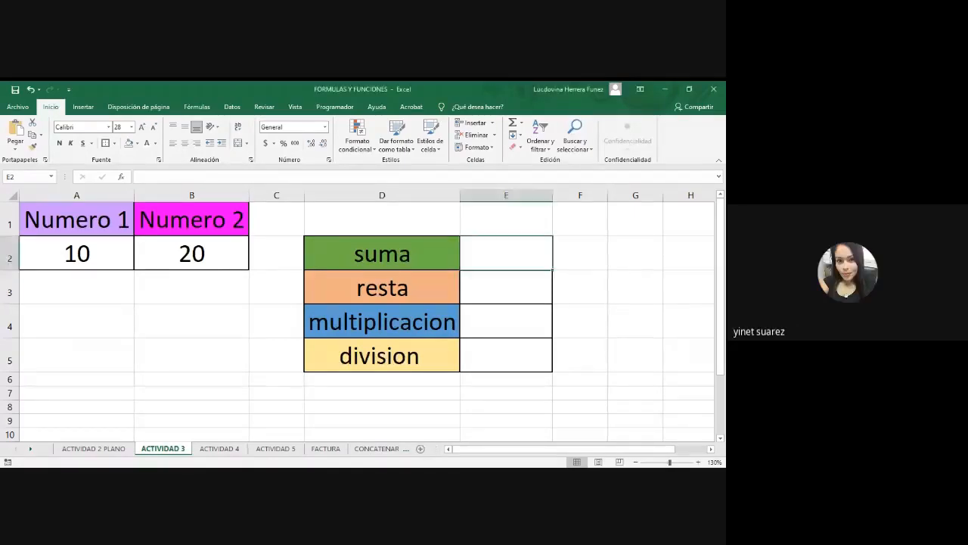
pyautogui.click(252, 476)
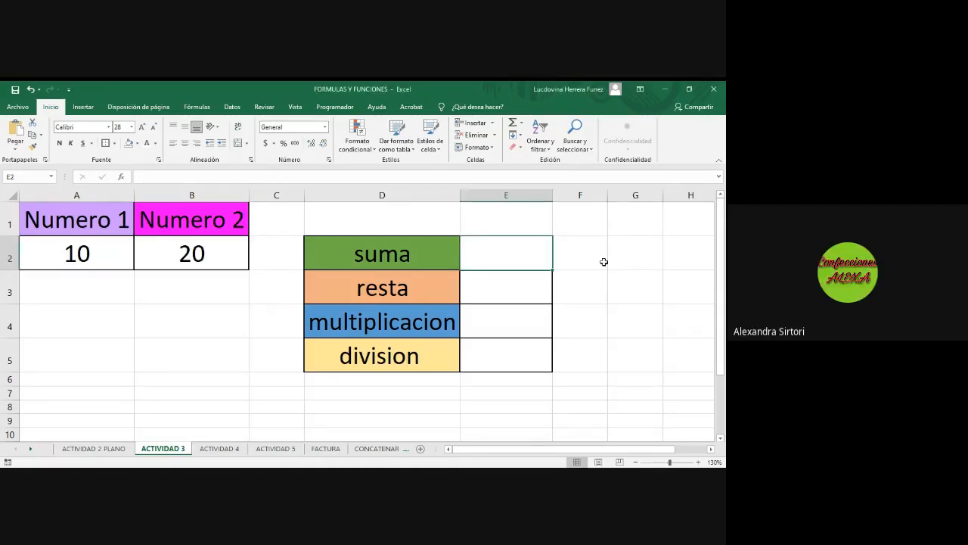
# Enter the sum formula =A2+B2 in E2 using the two number cells.
pyautogui.doubleClick(514, 260)
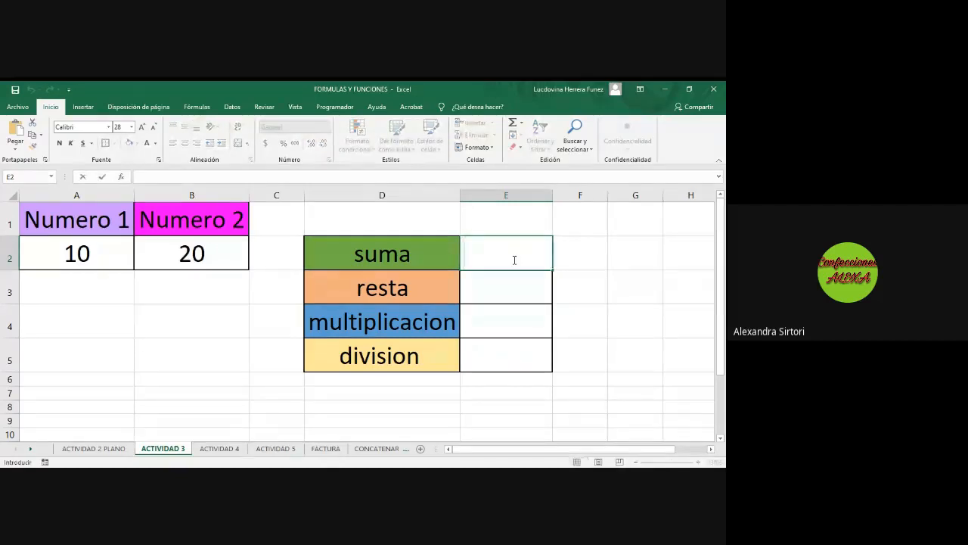
pyautogui.write('=')
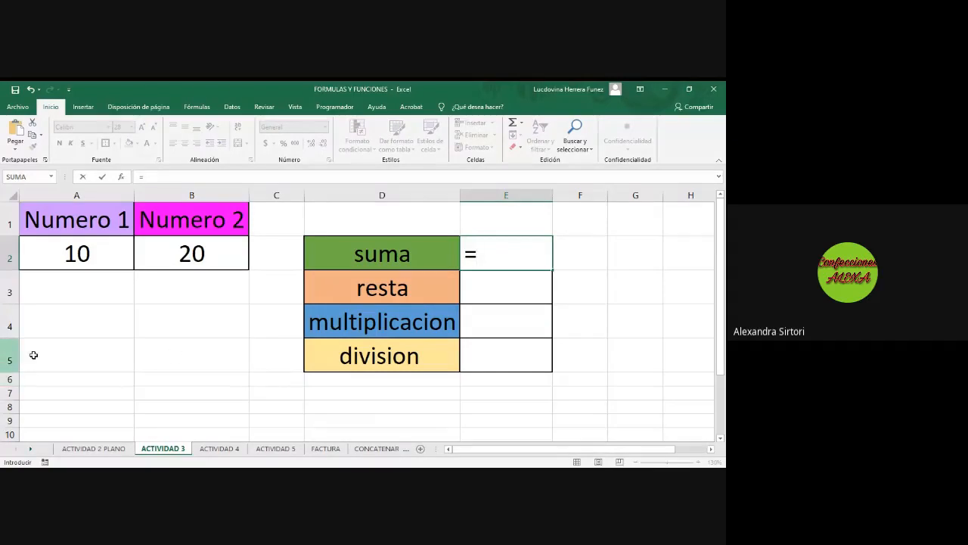
pyautogui.click(87, 258)
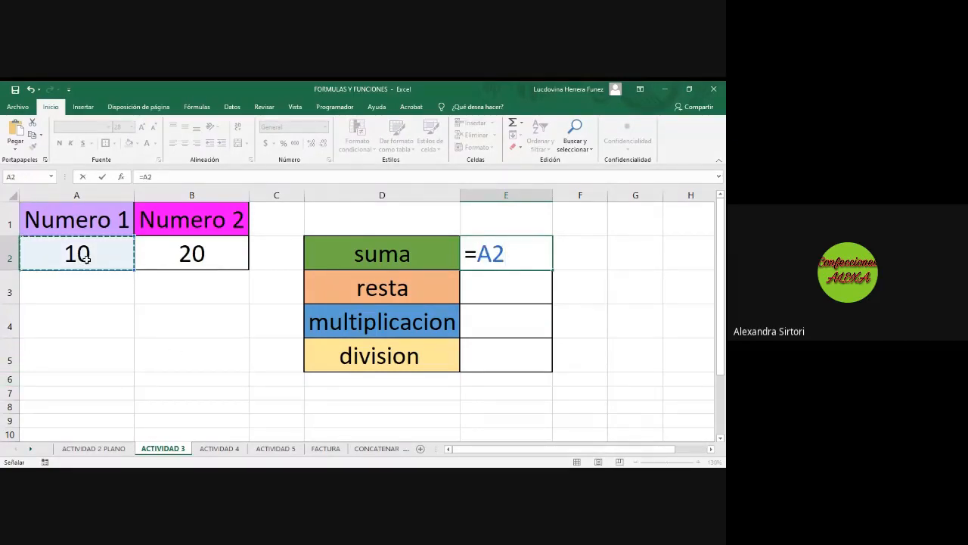
pyautogui.write('+')
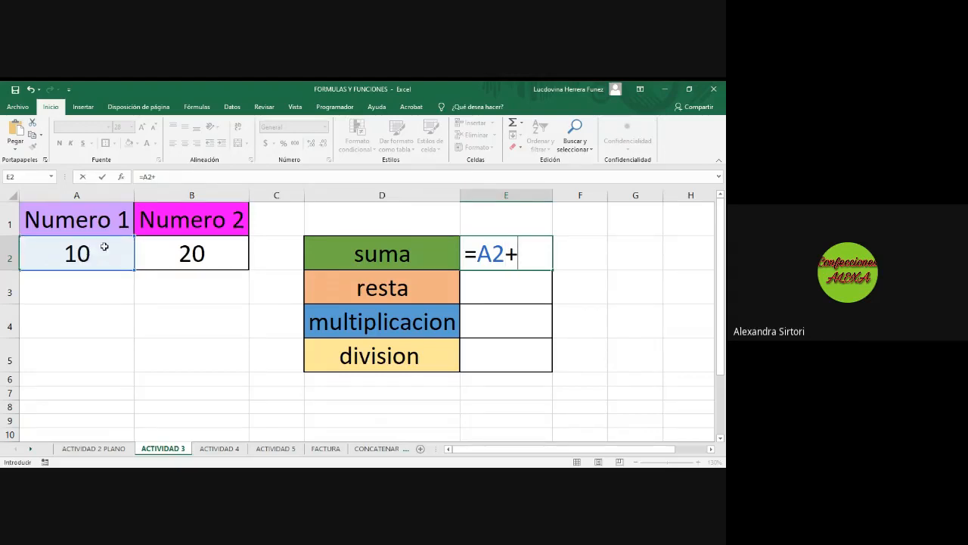
pyautogui.click(179, 257)
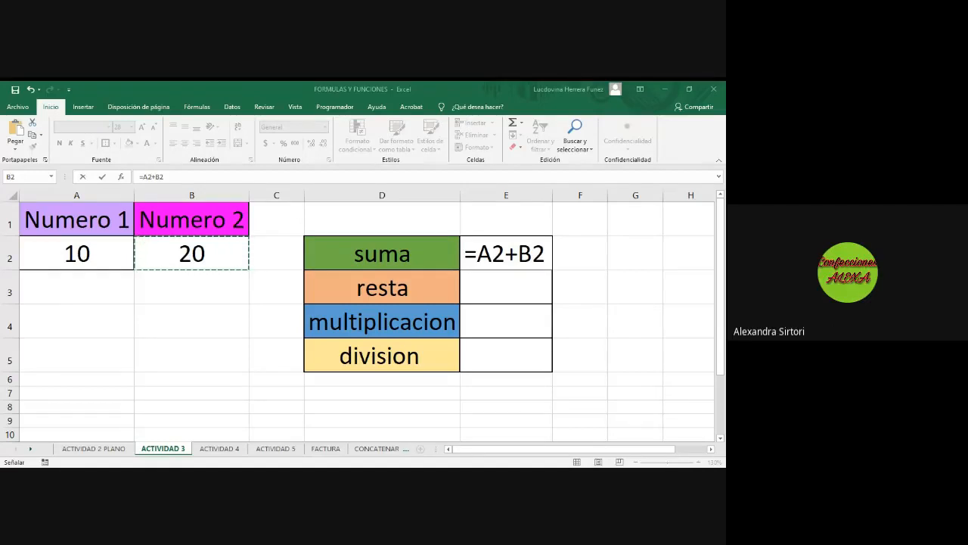
pyautogui.click(485, 304)
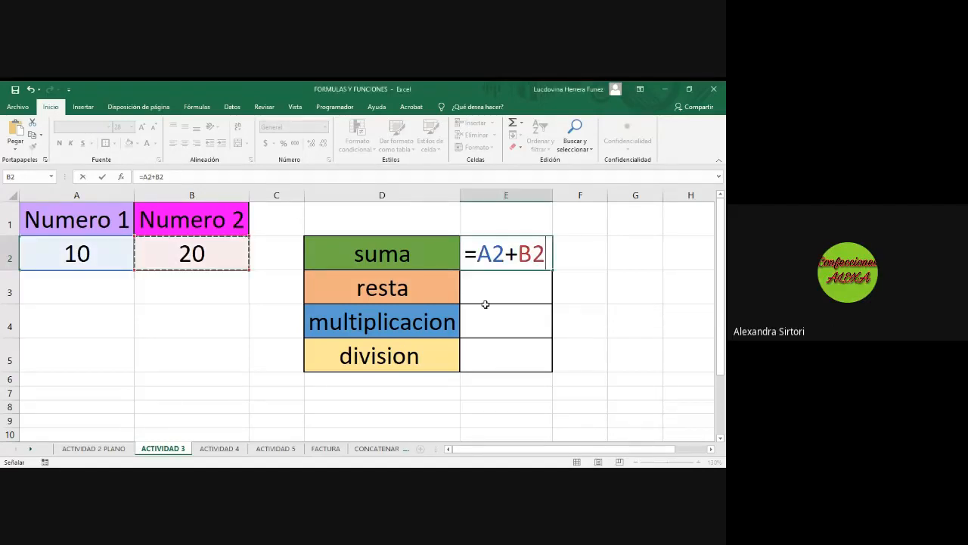
pyautogui.press('Return')
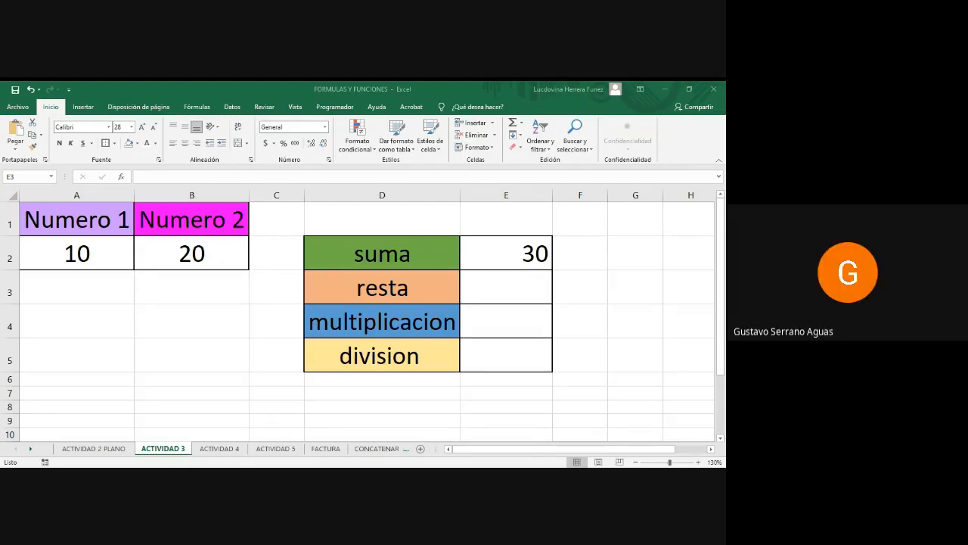
pyautogui.click(449, 361)
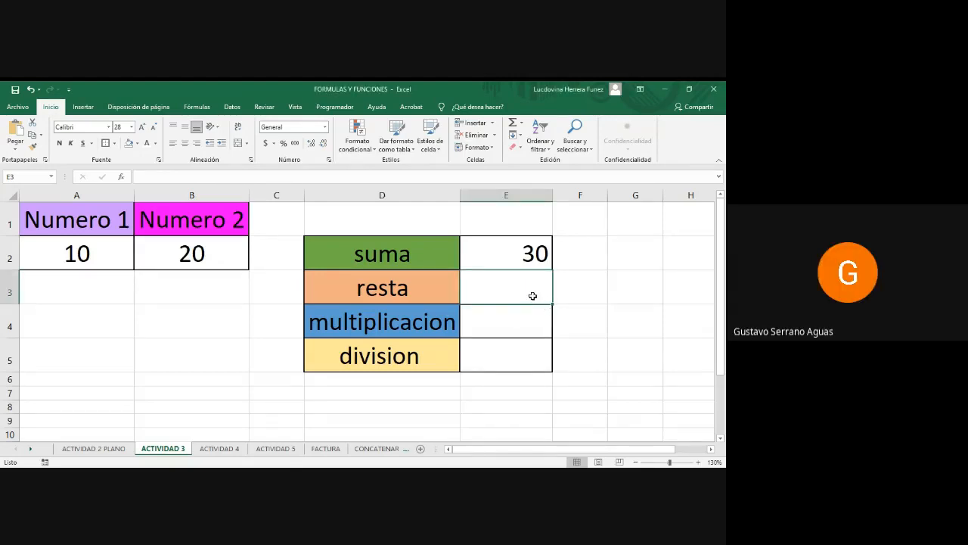
pyautogui.hotkey('alt', 'Tab')
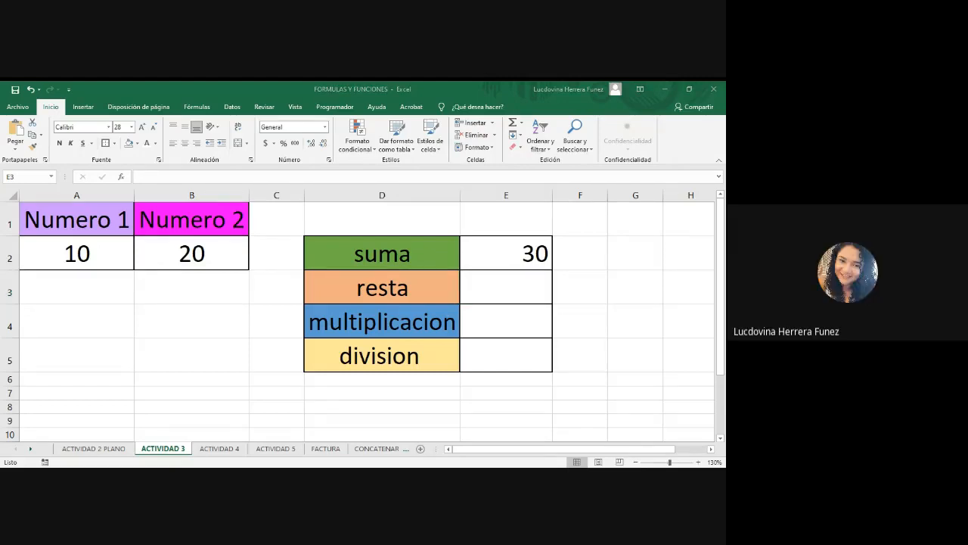
pyautogui.hotkey('alt', 'Tab')
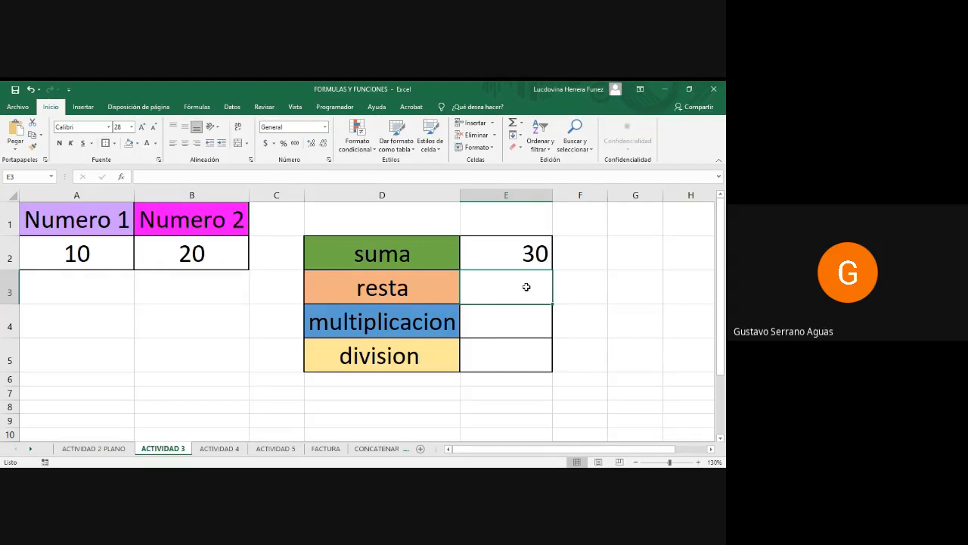
pyautogui.write('=')
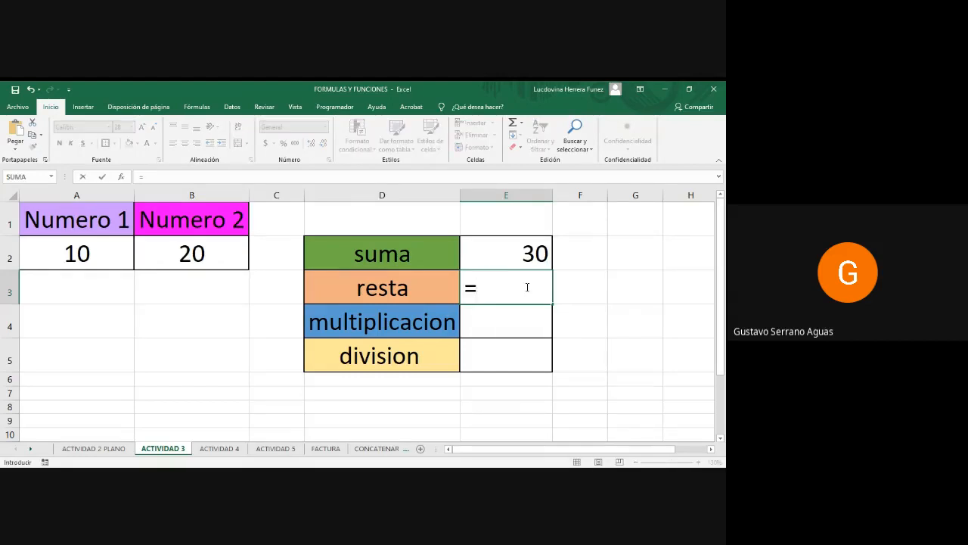
pyautogui.write('10')
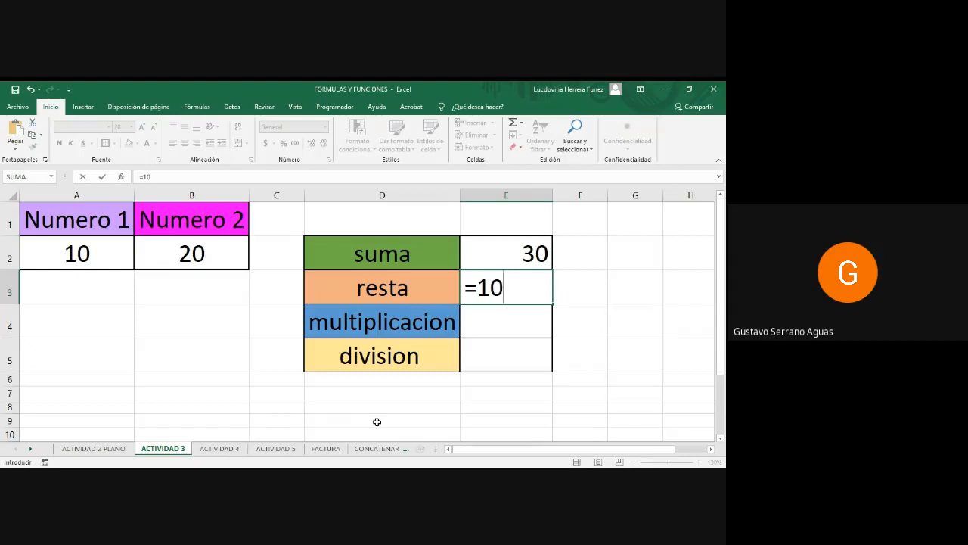
pyautogui.write('-20')
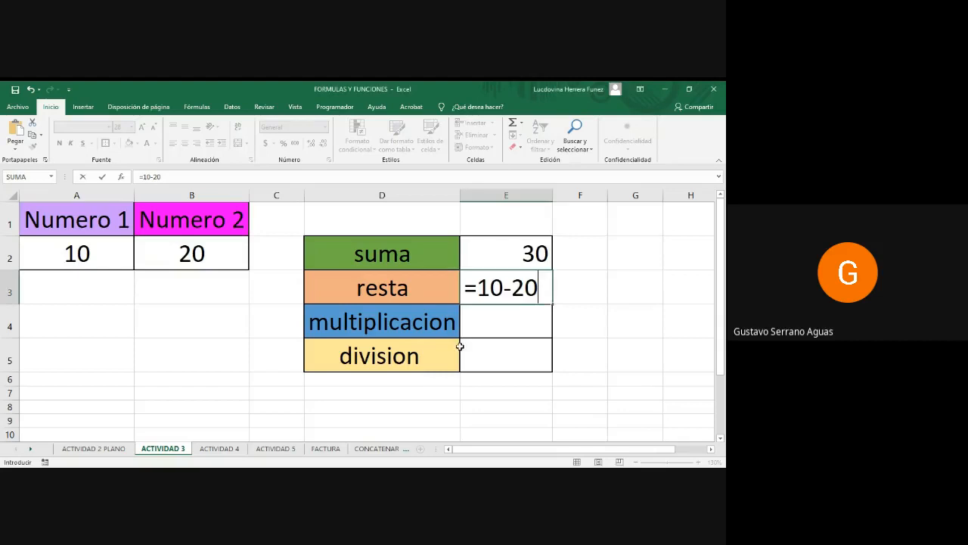
pyautogui.press('BackSpace')
pyautogui.press('BackSpace')
pyautogui.press('BackSpace')
pyautogui.press('BackSpace')
pyautogui.press('BackSpace')
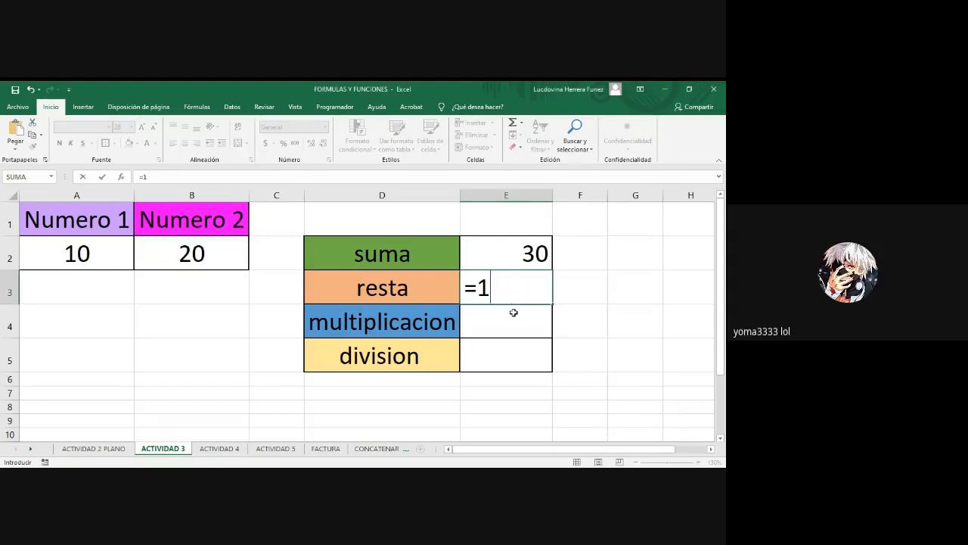
# Complete the subtraction formula =A2-B2 in E3 by referencing the two number cells.
pyautogui.click(80, 255)
pyautogui.write('-')
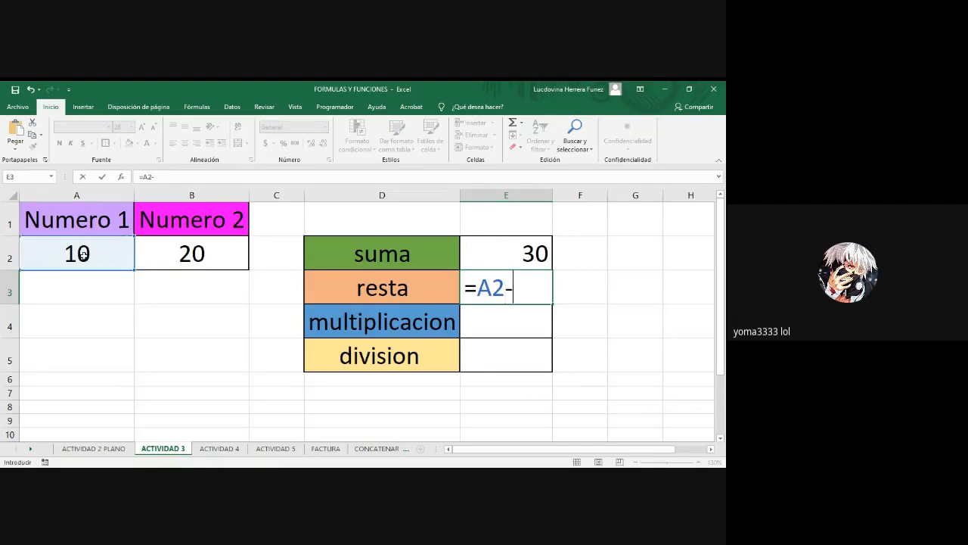
pyautogui.click(191, 256)
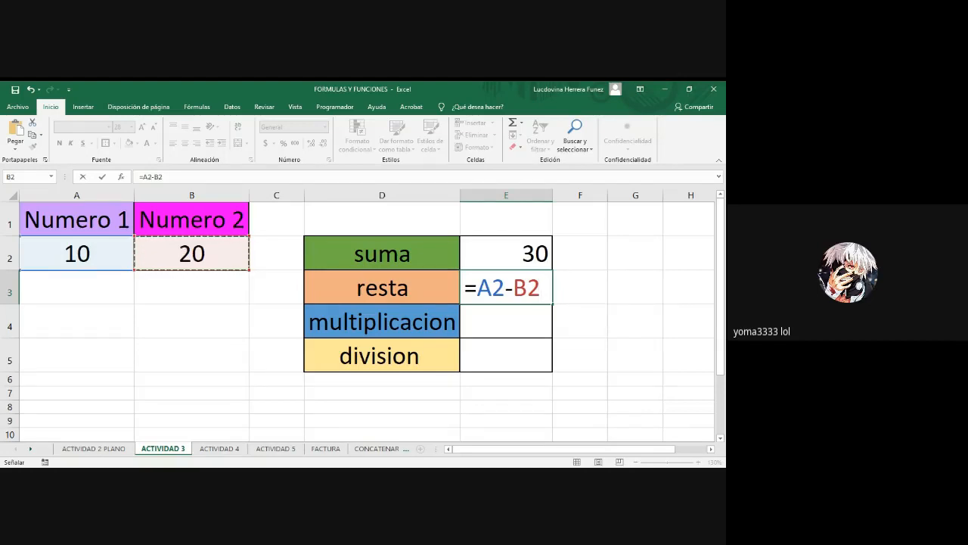
pyautogui.press('Return')
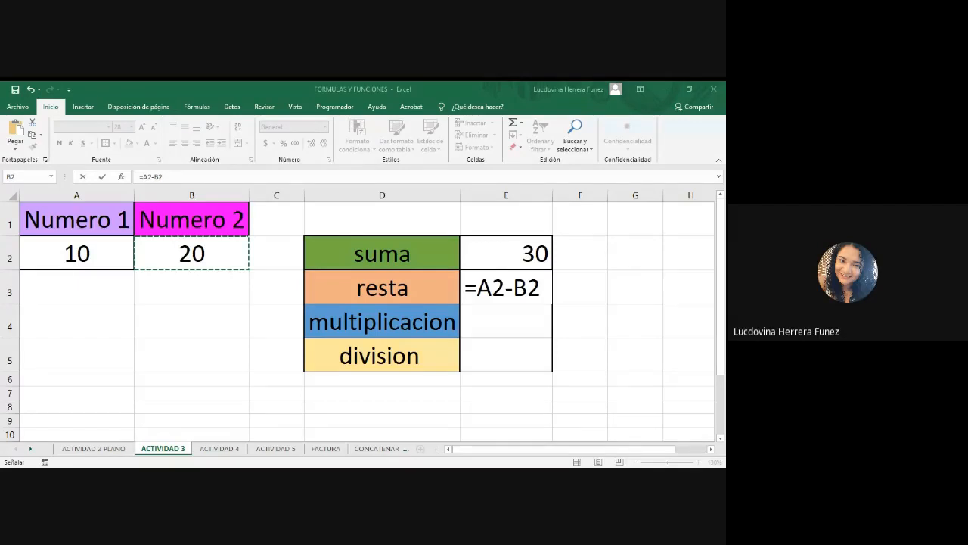
pyautogui.click(460, 412)
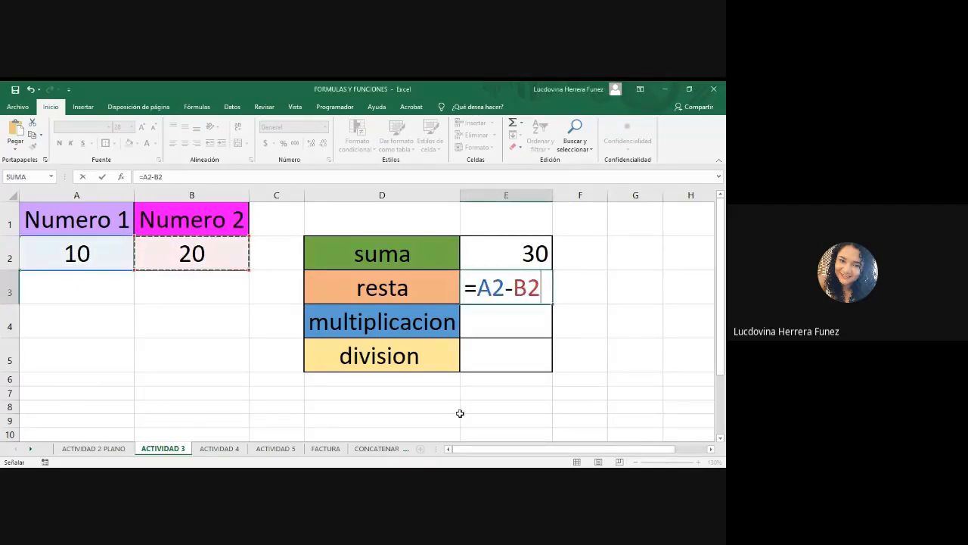
pyautogui.press('Return')
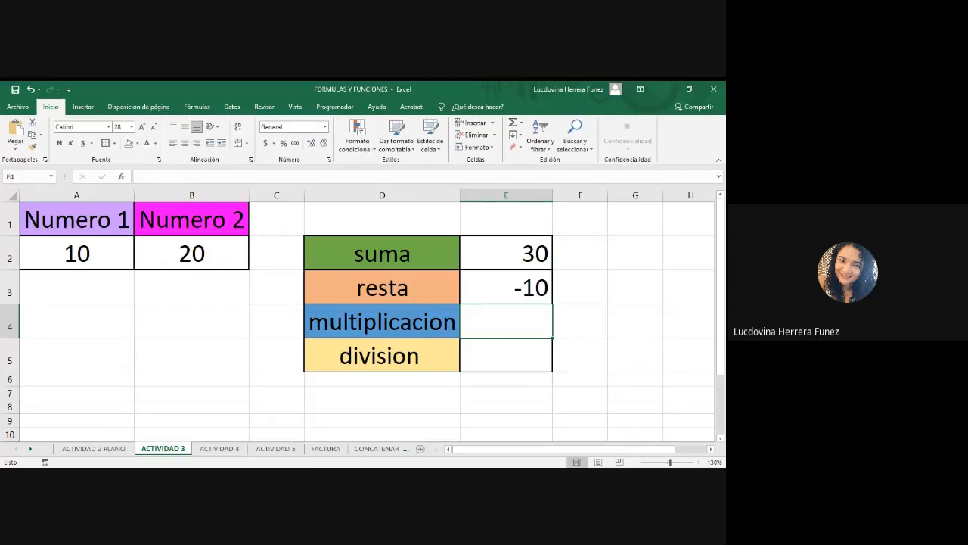
pyautogui.hotkey('alt', 'Tab')
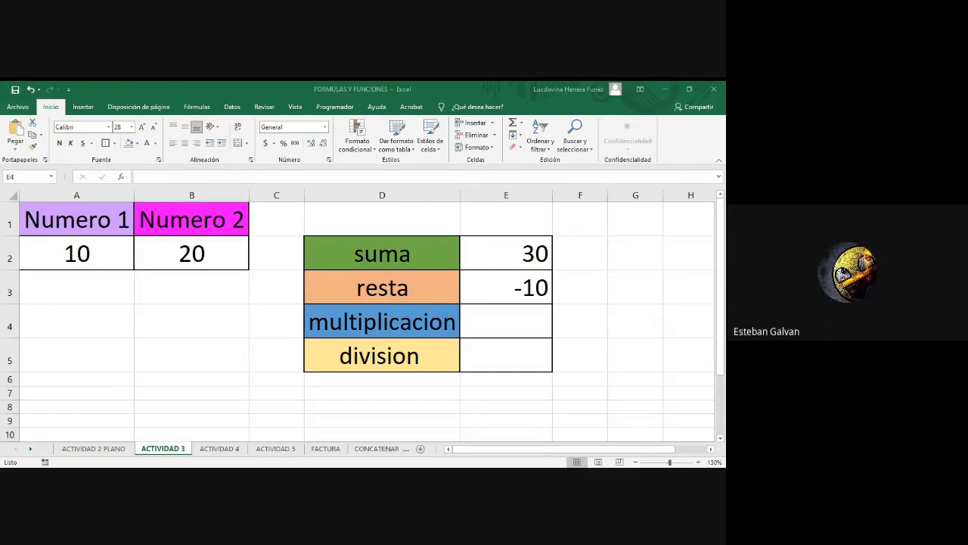
pyautogui.click(506, 321)
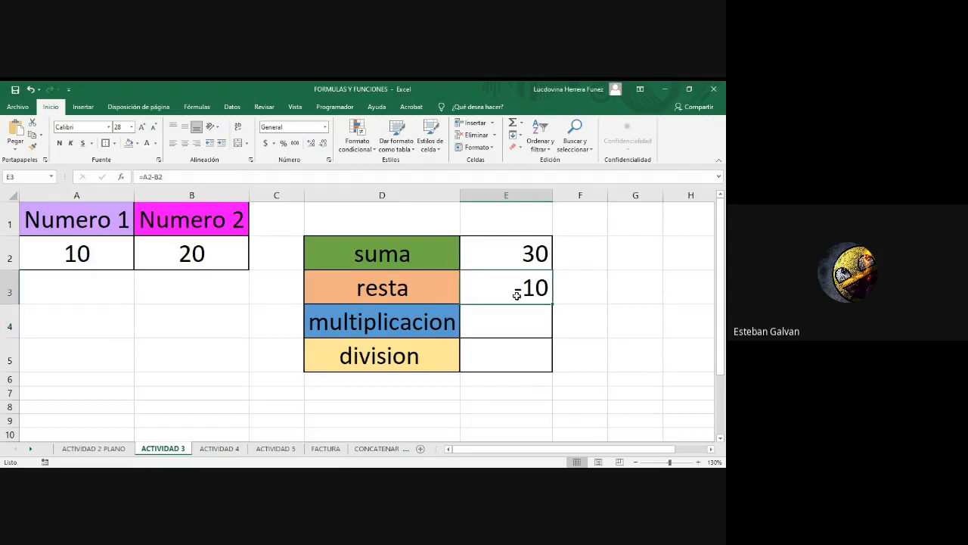
pyautogui.hotkey('alt', 'Tab')
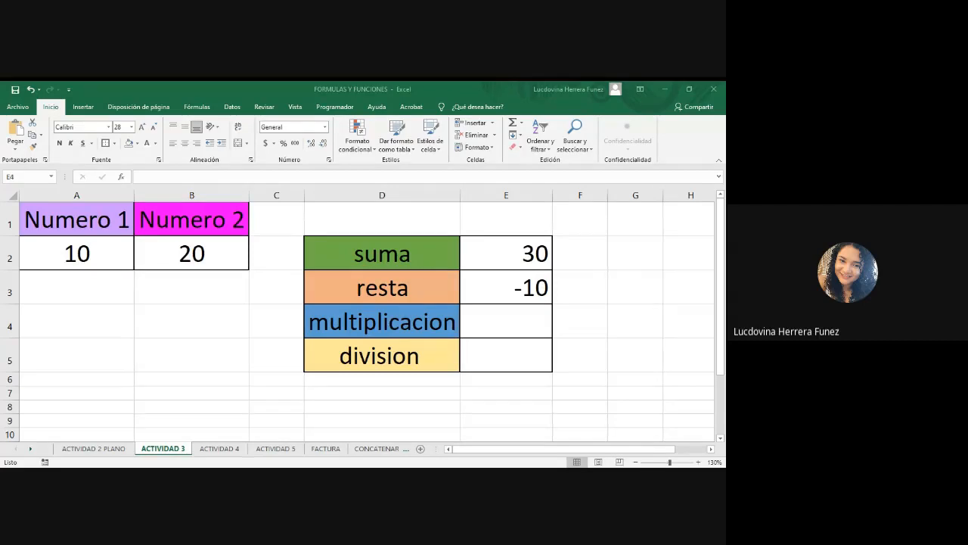
pyautogui.click(482, 331)
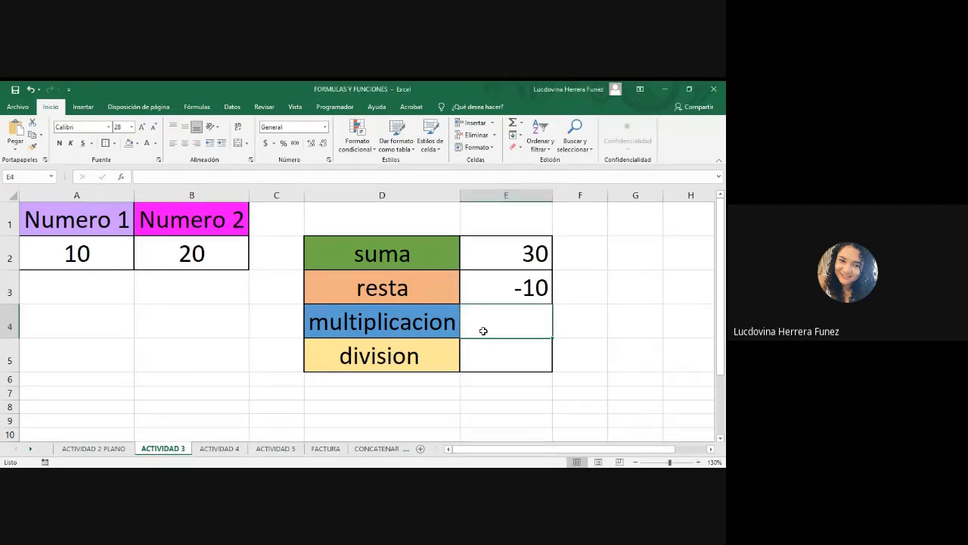
pyautogui.write('=')
pyautogui.press('BackSpace')
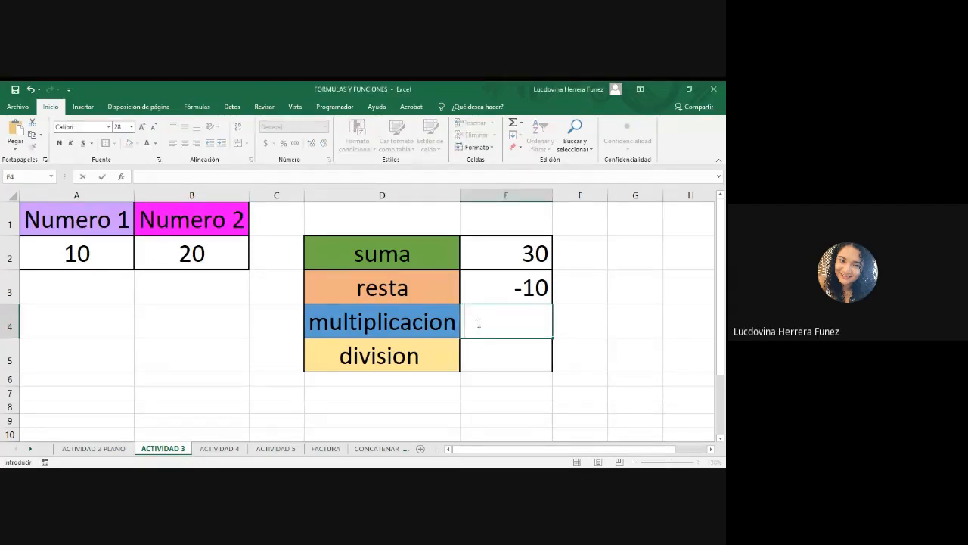
pyautogui.click(623, 333)
pyautogui.click(520, 316)
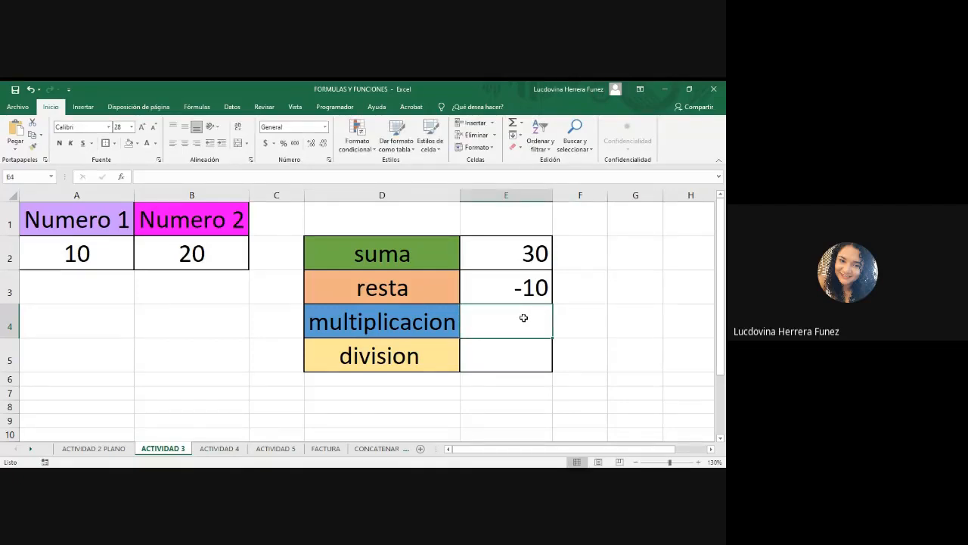
# Enter the multiplication formula =A2*B2 in E4 by referencing the two number cells.
pyautogui.write('=')
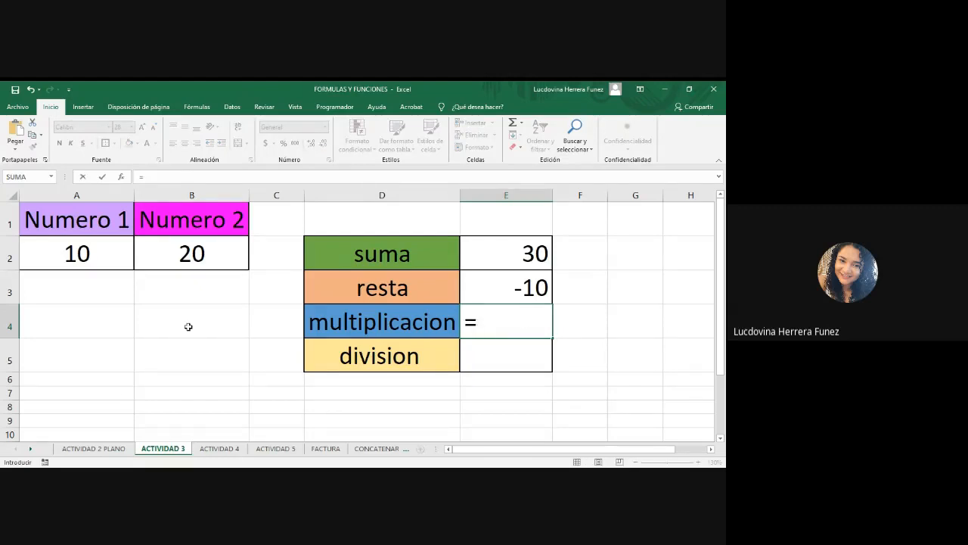
pyautogui.click(76, 254)
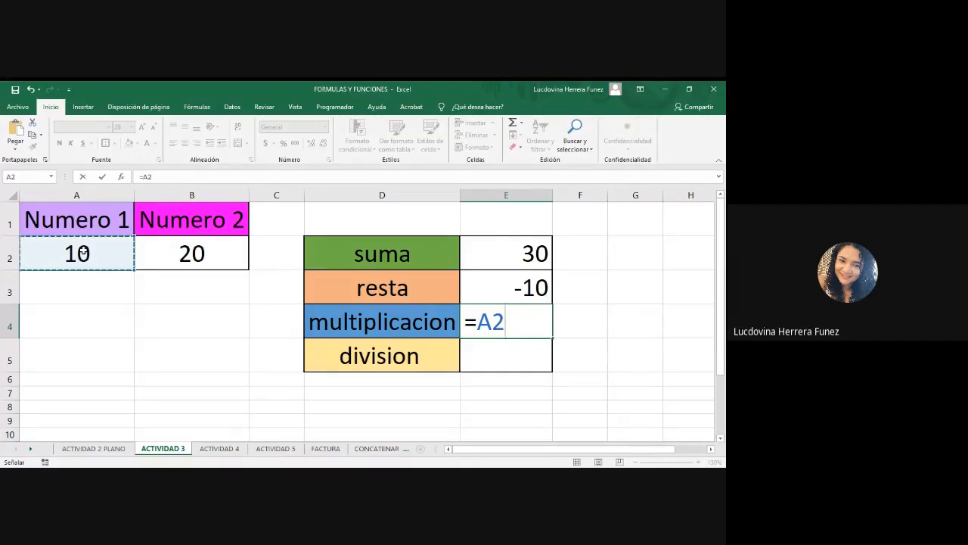
pyautogui.write('*')
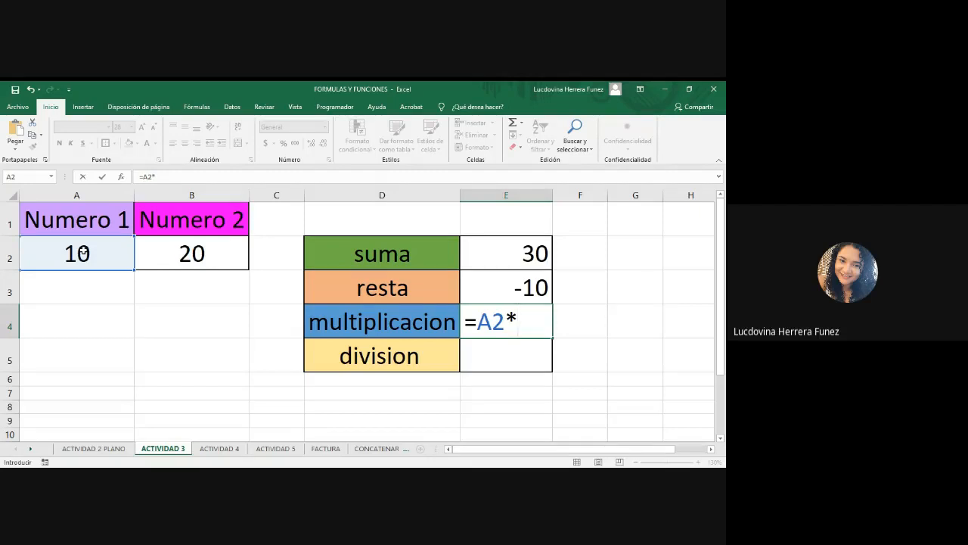
pyautogui.click(175, 254)
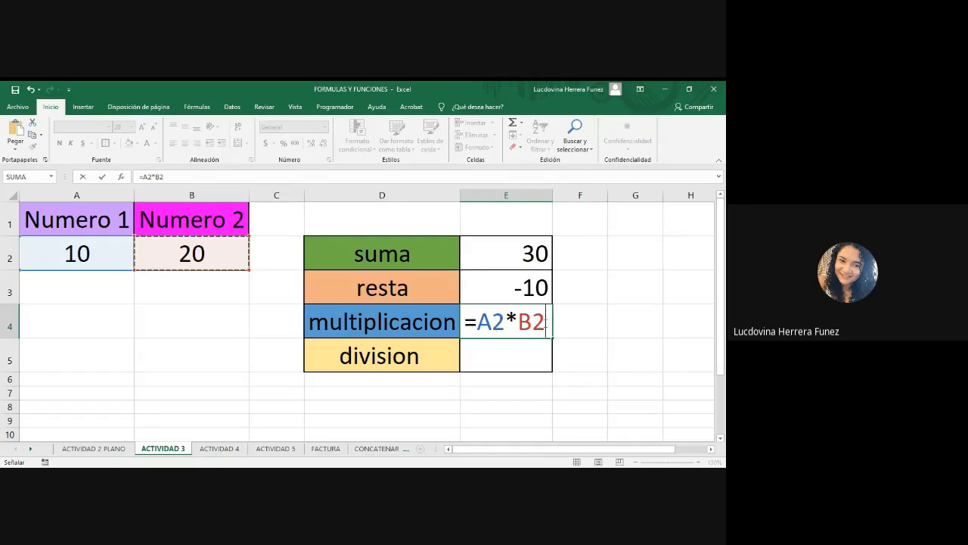
pyautogui.press('Return')
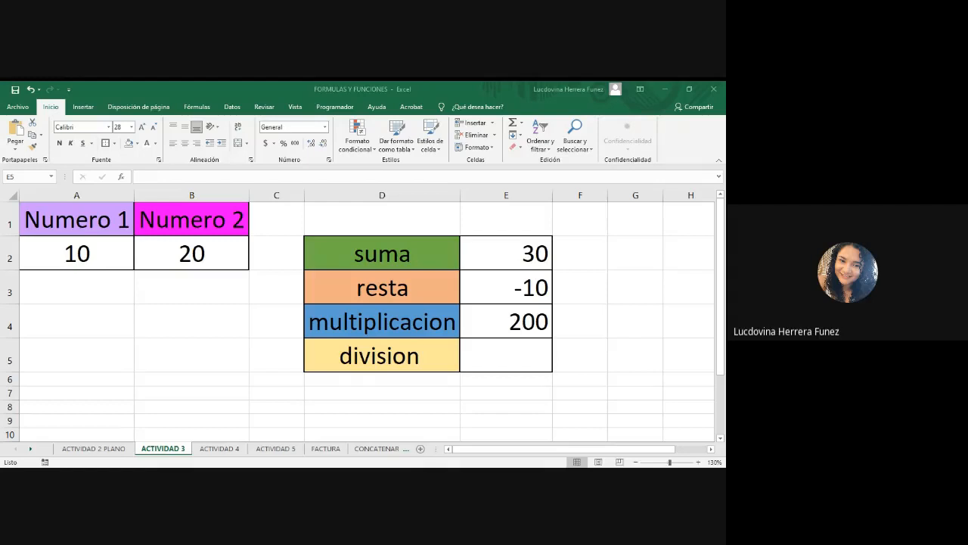
# Enter the division formula =A2/B2 in E5 by referencing the two number cells.
pyautogui.hotkey('alt', 'Tab')
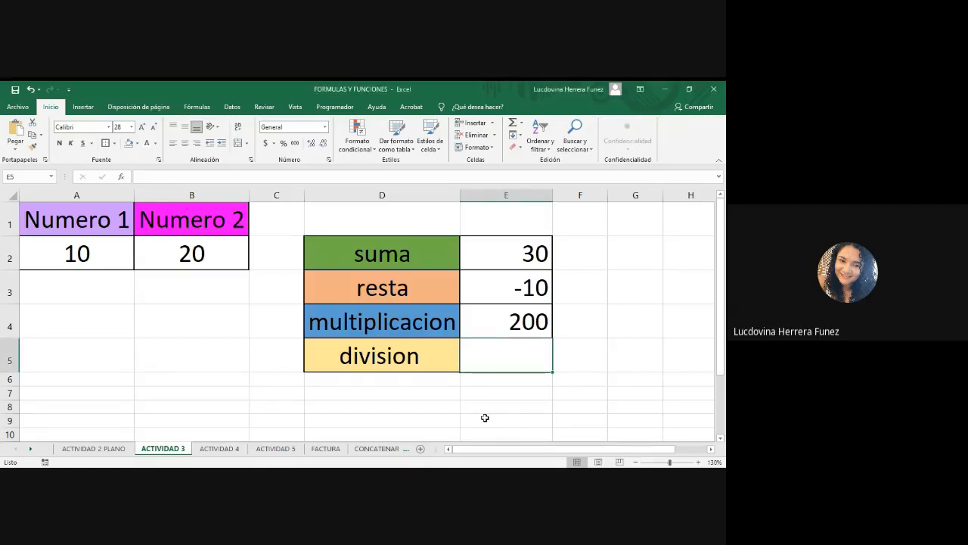
pyautogui.hotkey('alt', 'Tab')
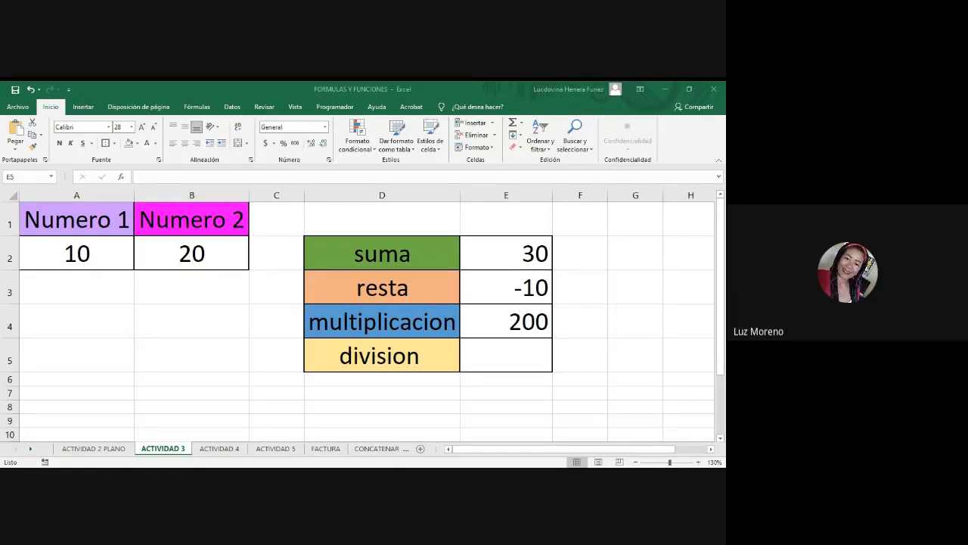
pyautogui.click(489, 357)
pyautogui.write('=')
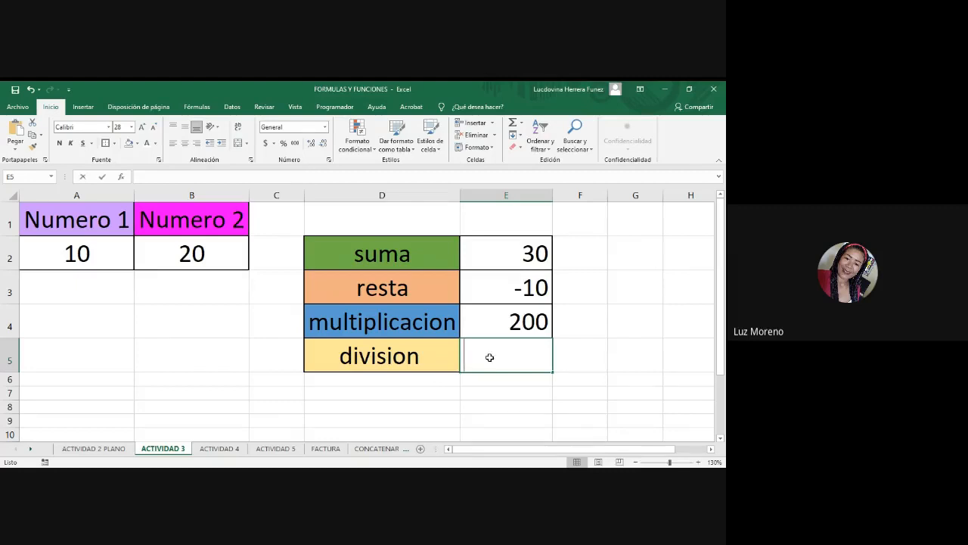
pyautogui.click(77, 255)
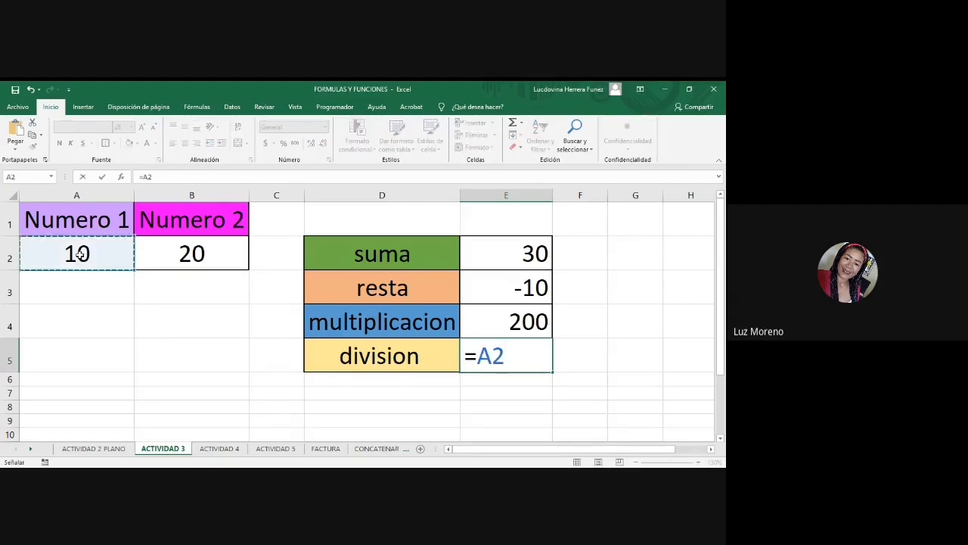
pyautogui.write('/')
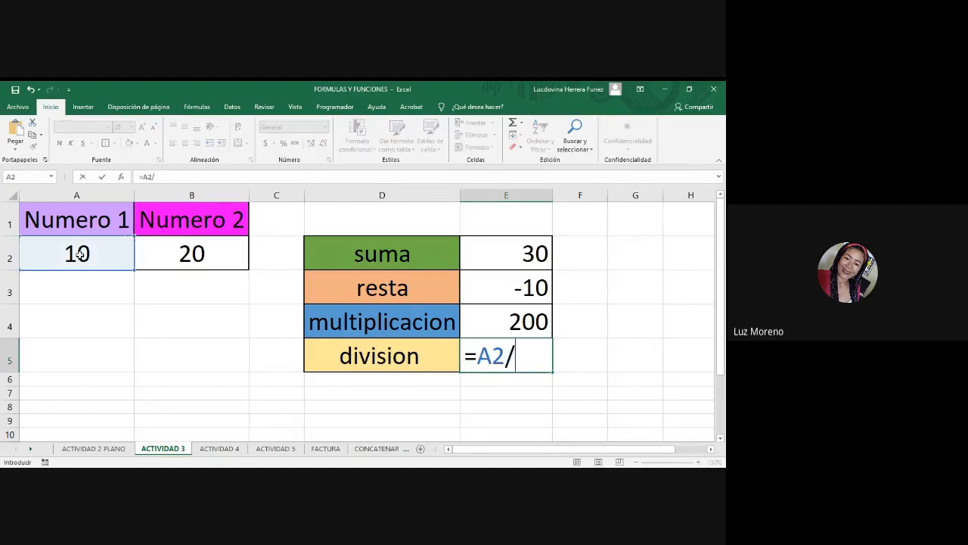
pyautogui.click(186, 254)
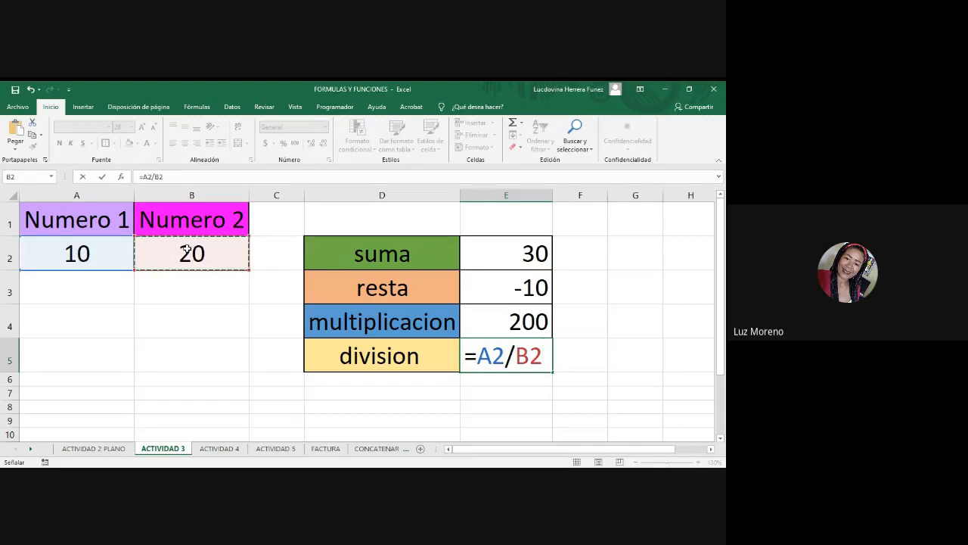
pyautogui.press('Return')
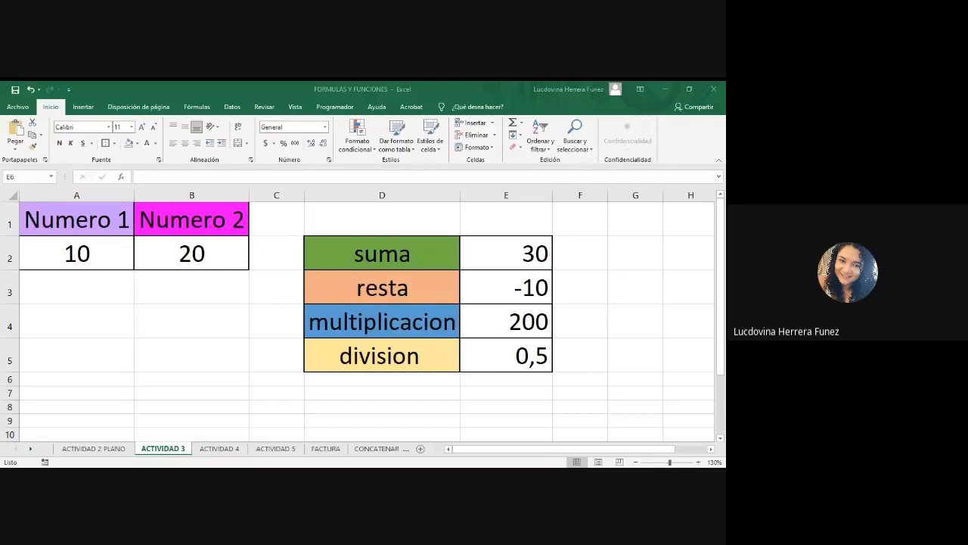
# Set Numero 2 in B2 to 0 to test the formulas with division by zero.
pyautogui.click(223, 242)
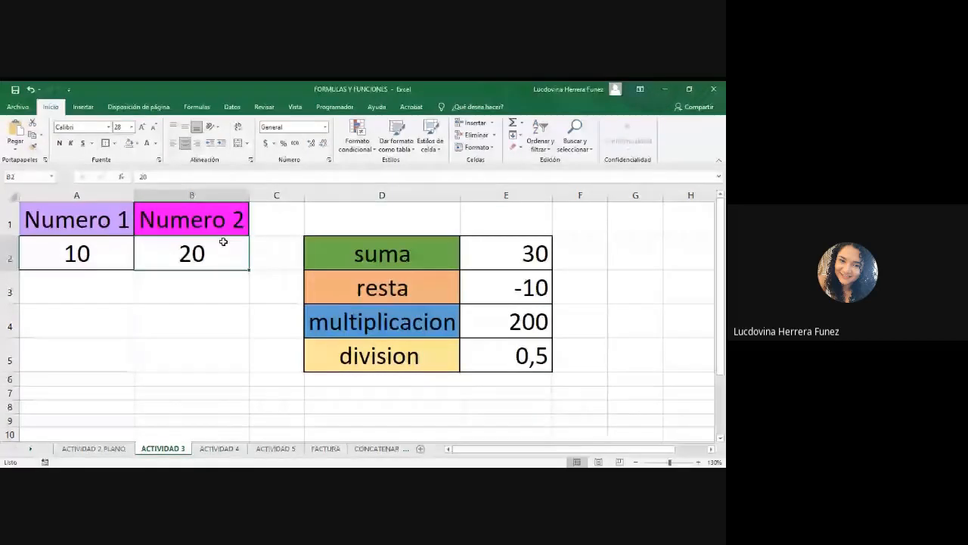
pyautogui.write('0')
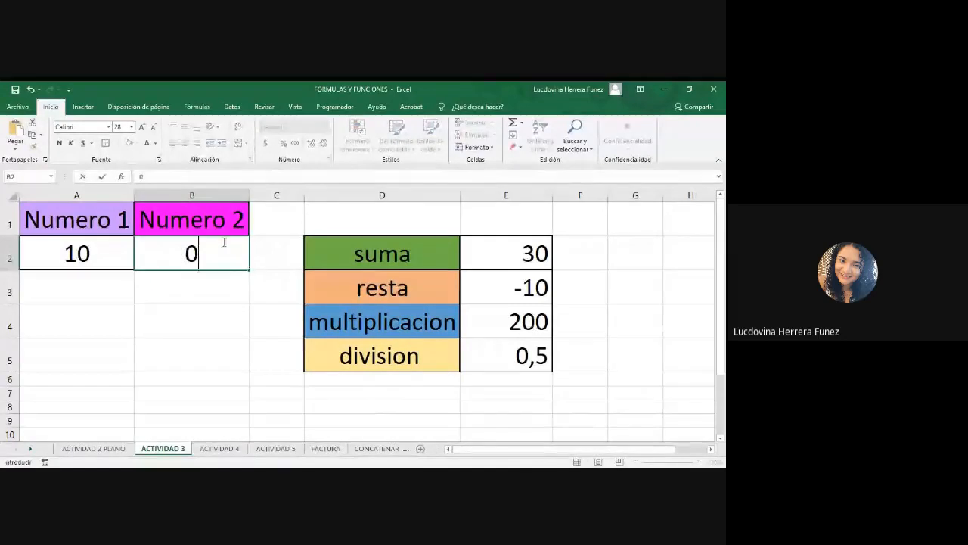
pyautogui.press('Return')
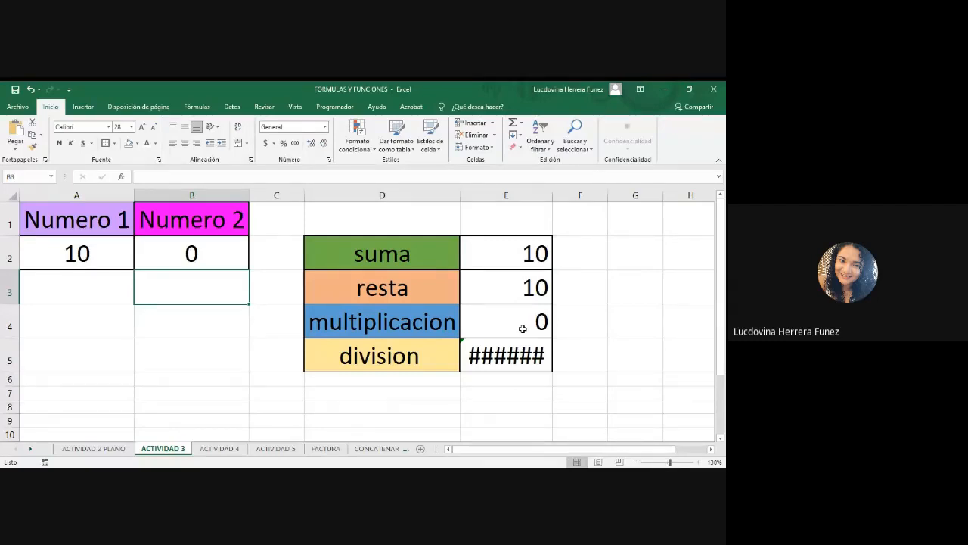
# Widen column E so the division result in E5 fits.
pyautogui.click(478, 361)
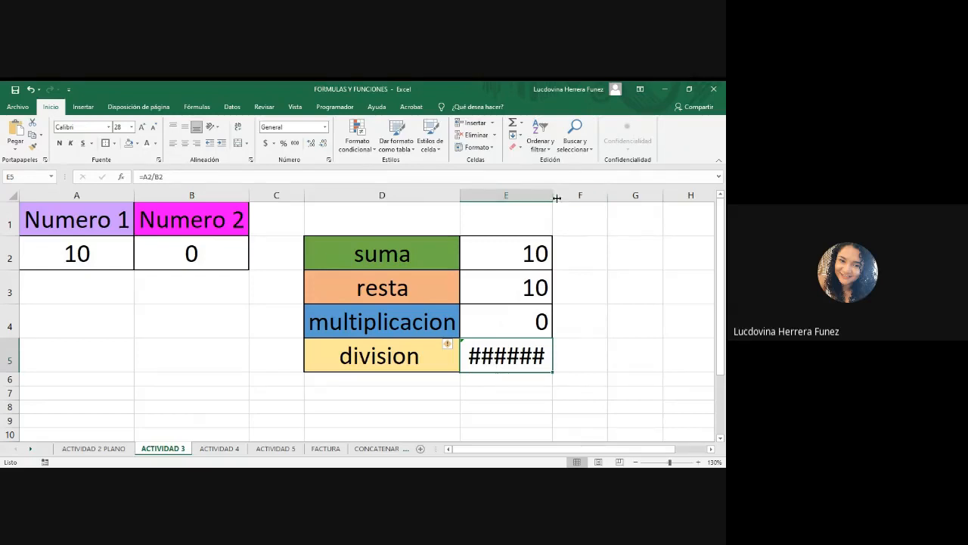
pyautogui.moveTo(553, 196); pyautogui.dragTo(610, 197)
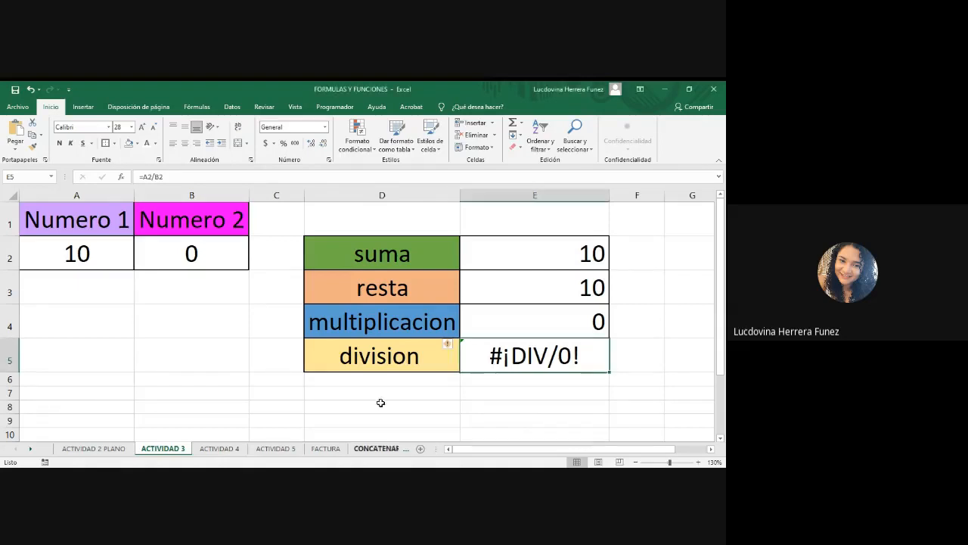
# Set Numero 2 in B2 back to 20.
pyautogui.click(221, 255)
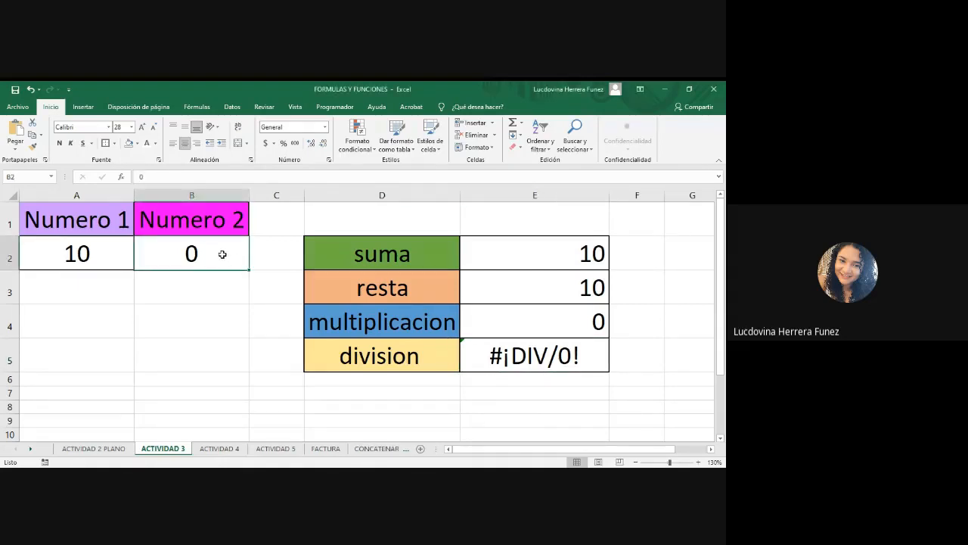
pyautogui.write('20')
pyautogui.click(261, 341)
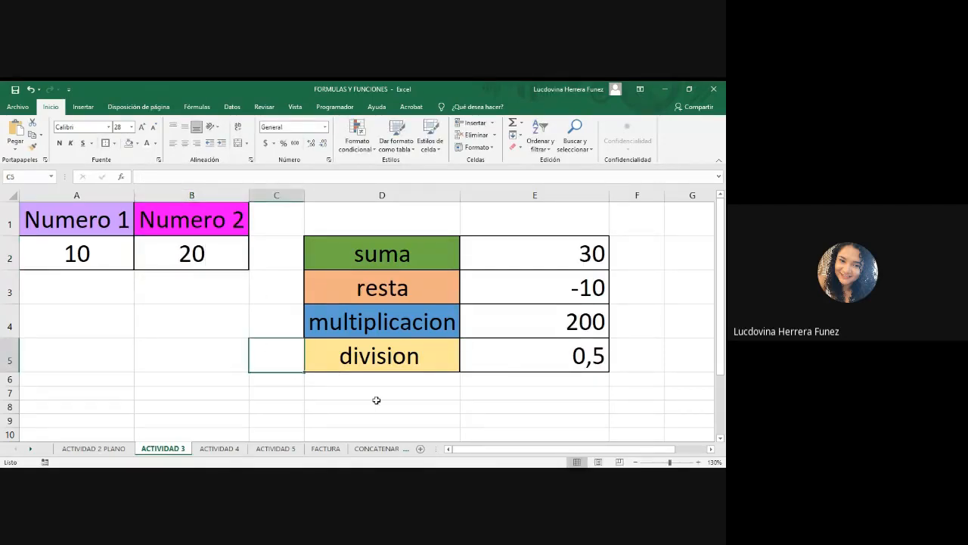
# Switch to the ACTIVIDAD 4 sheet.
pyautogui.hotkey('alt', 'Tab')
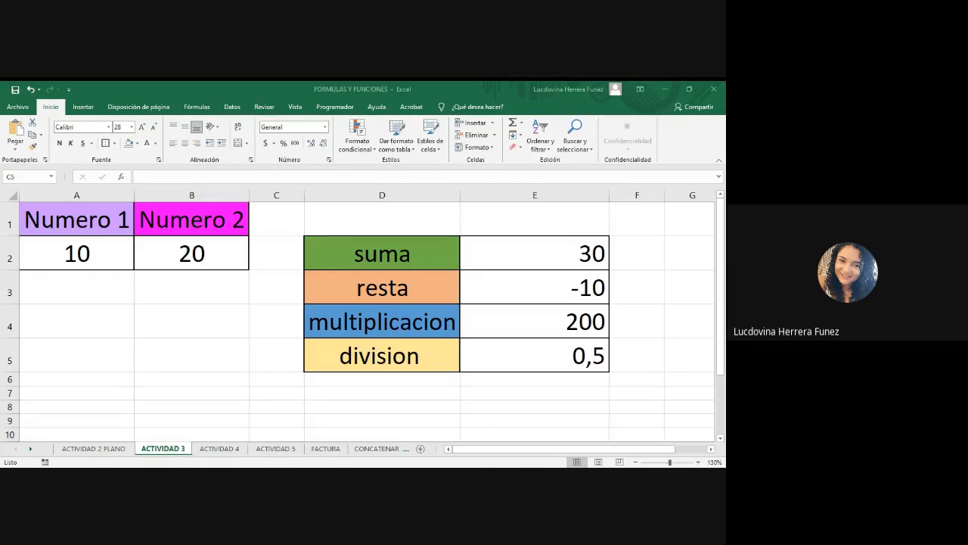
pyautogui.click(220, 452)
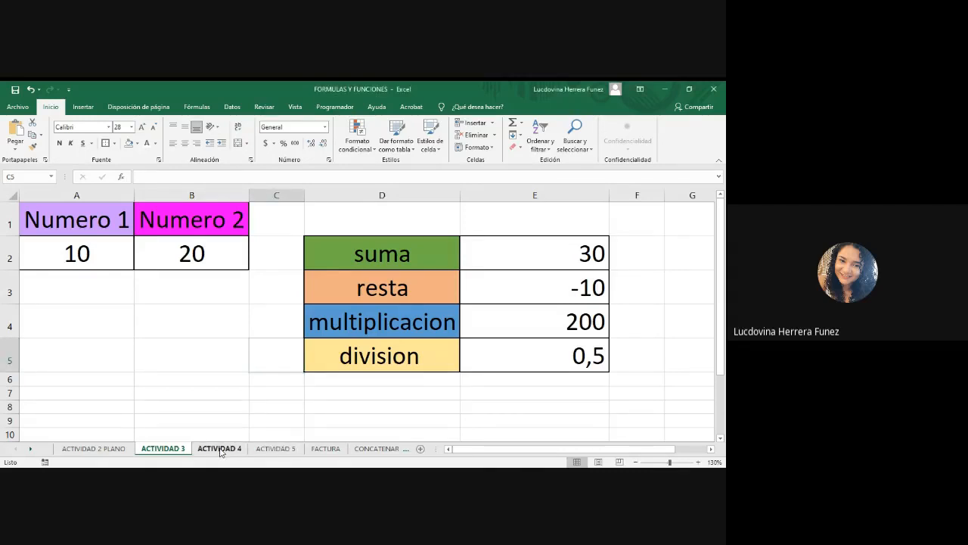
pyautogui.click(220, 451)
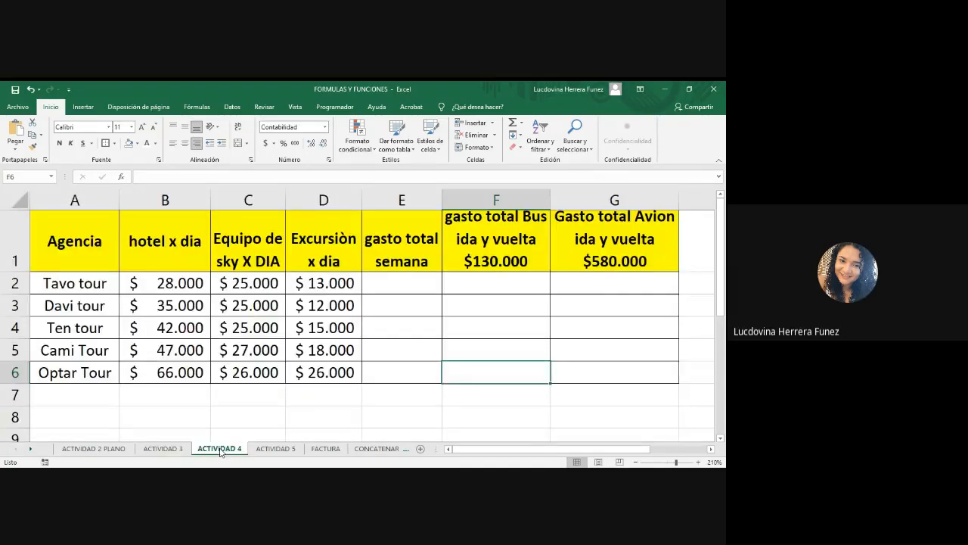
# Review the daily hotel, ski equipment and excursion costs for each agency in columns B to D.
pyautogui.click(407, 280)
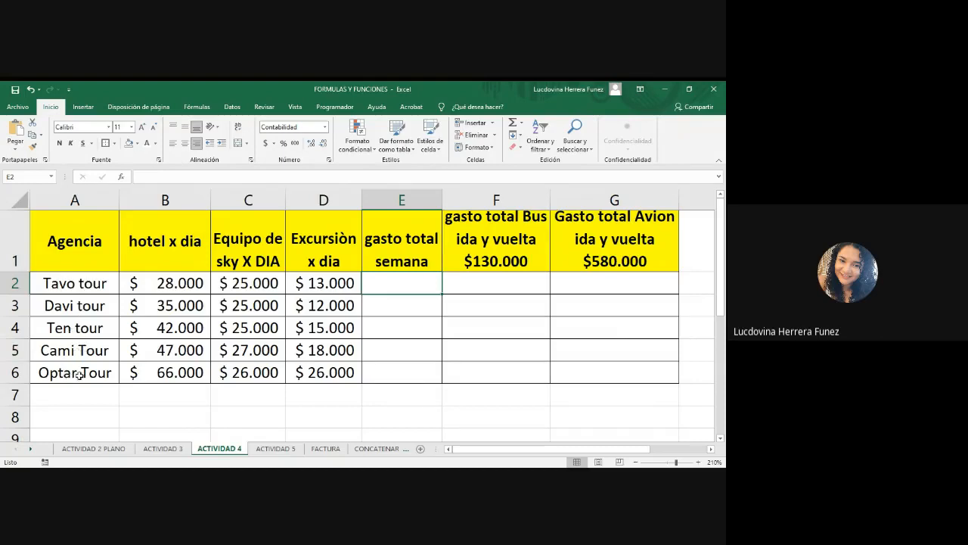
pyautogui.click(151, 283)
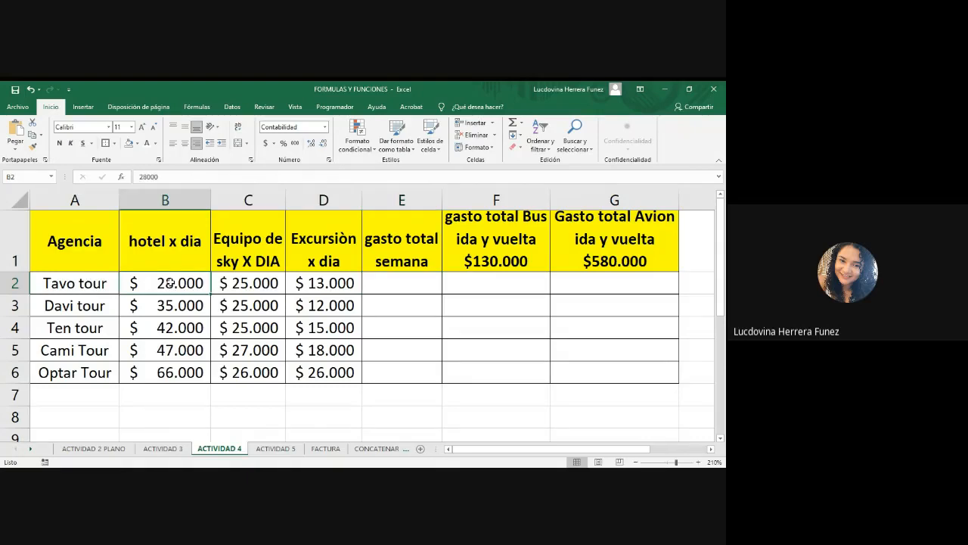
pyautogui.click(246, 286)
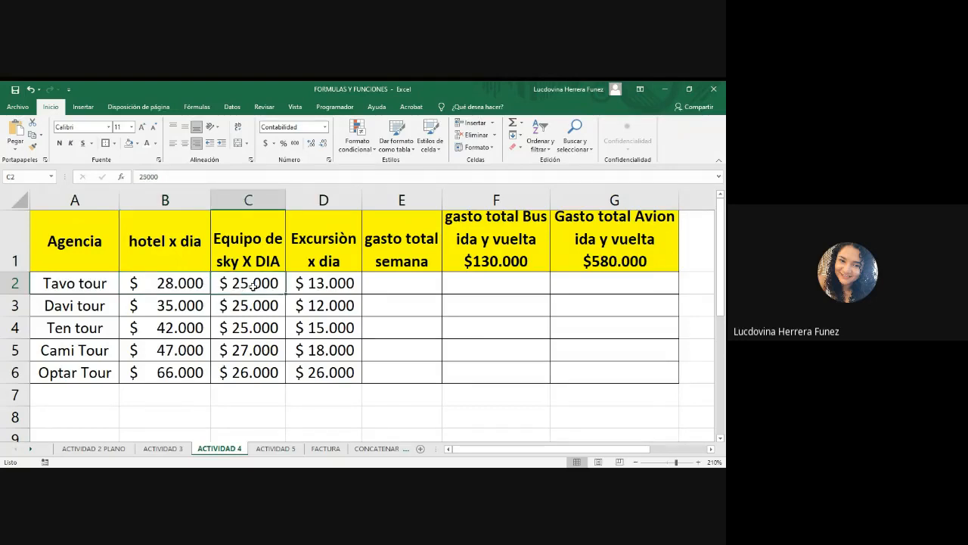
pyautogui.click(318, 284)
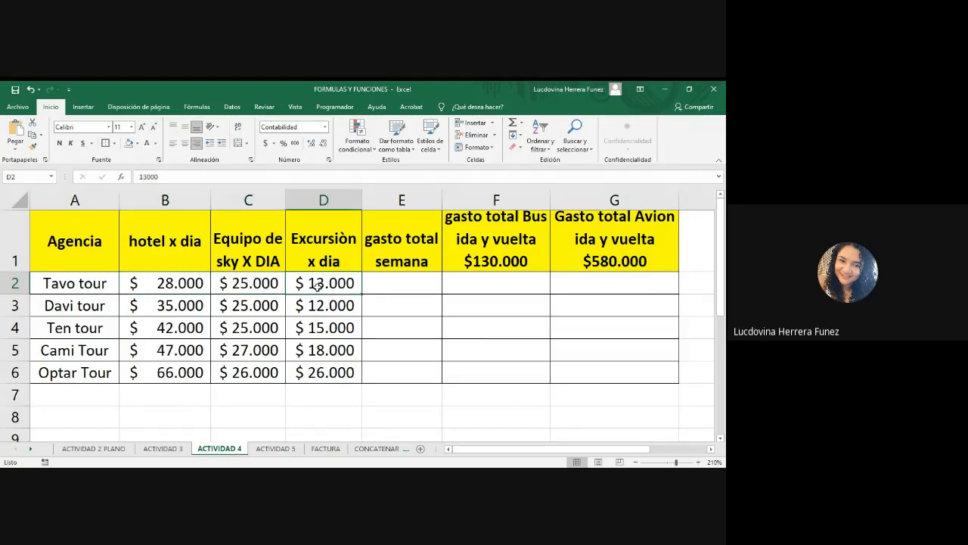
pyautogui.click(176, 285)
pyautogui.click(239, 285)
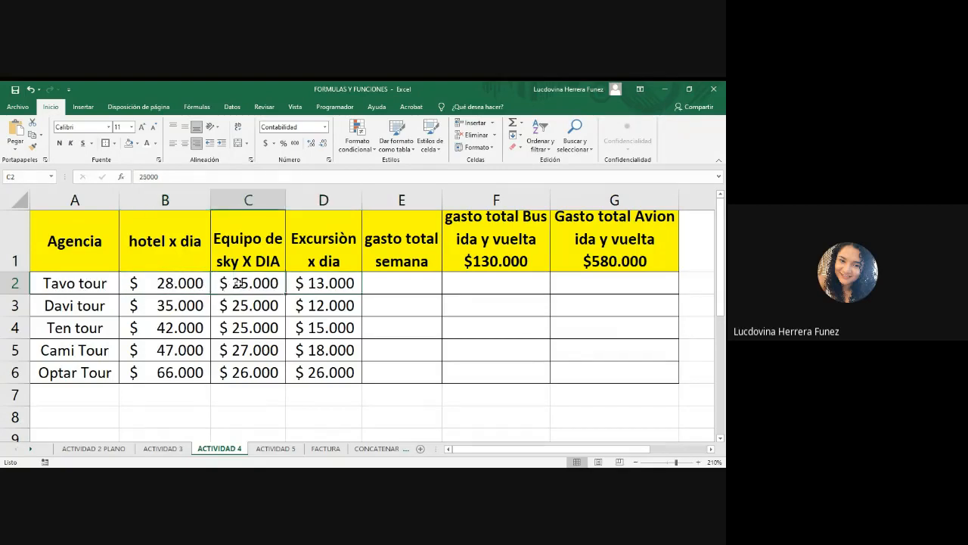
pyautogui.click(313, 285)
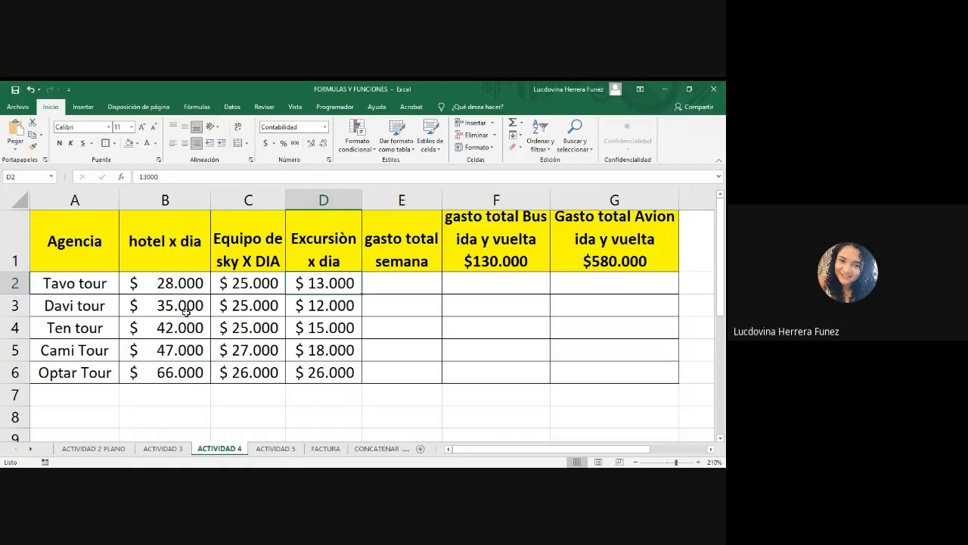
pyautogui.click(166, 282)
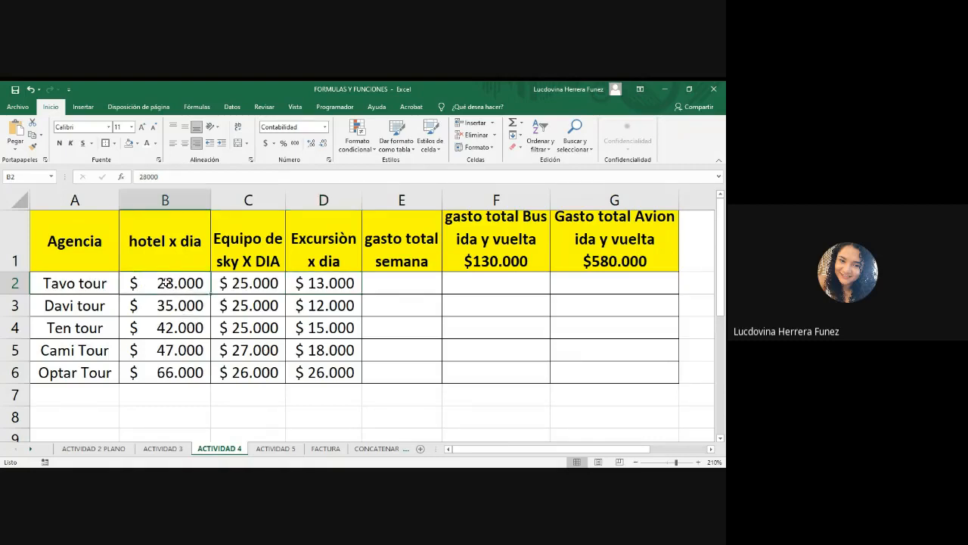
pyautogui.click(181, 374)
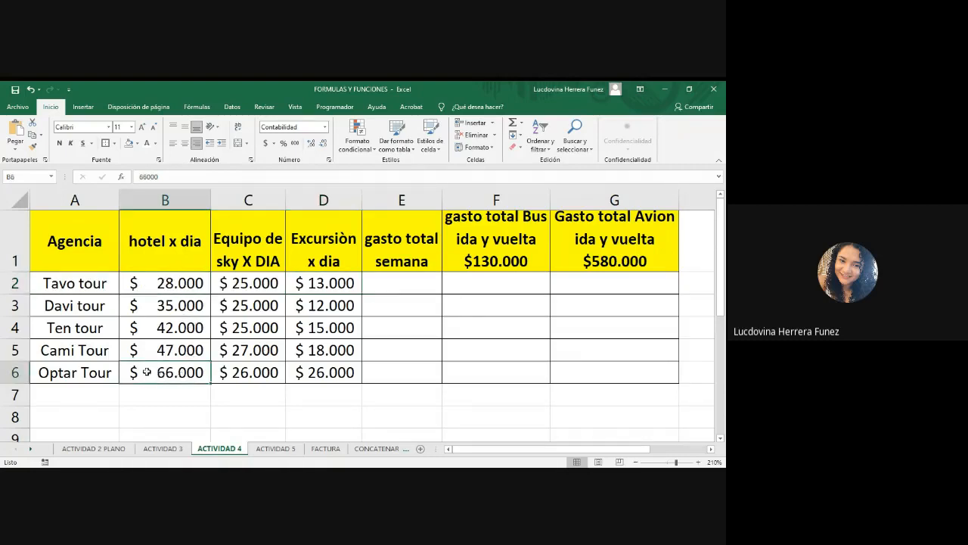
pyautogui.moveTo(136, 372); pyautogui.dragTo(332, 366)
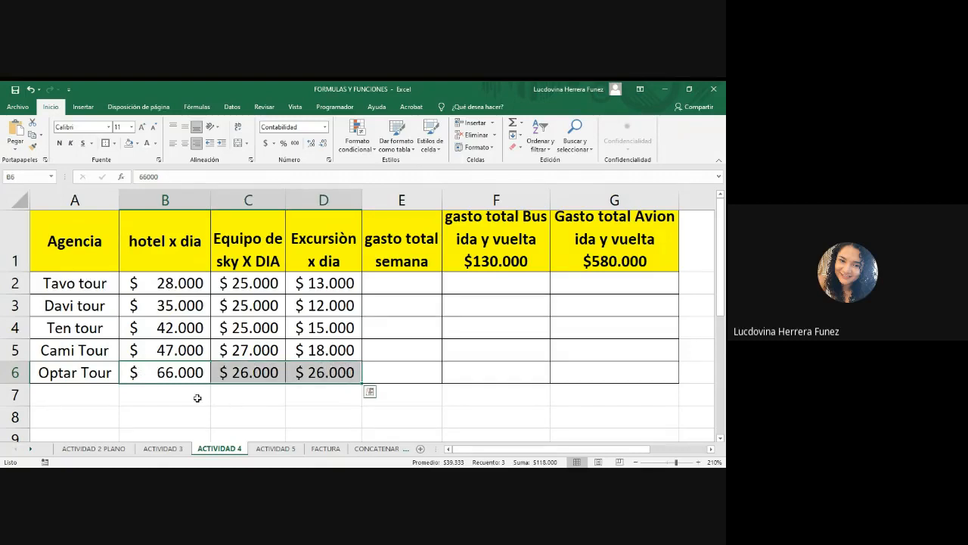
pyautogui.click(179, 378)
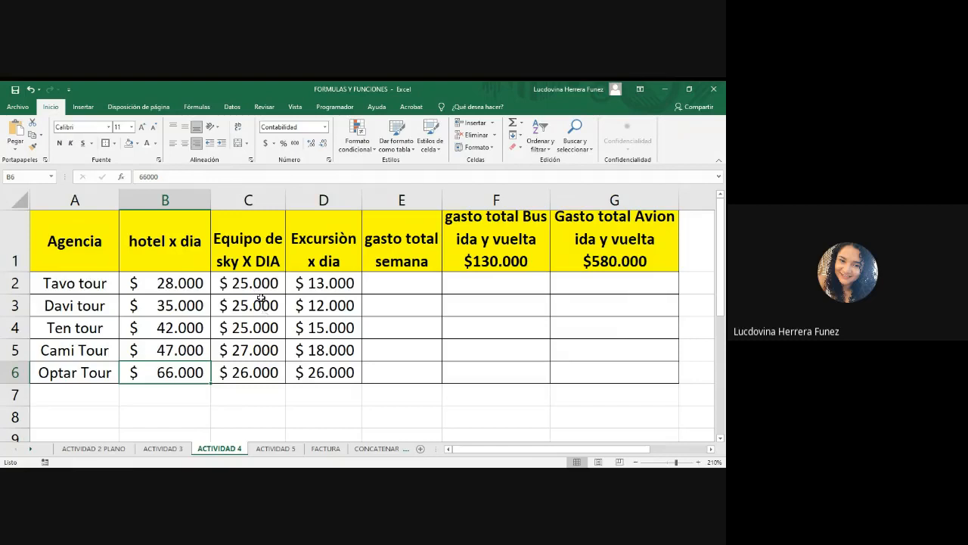
pyautogui.click(166, 287)
pyautogui.click(225, 283)
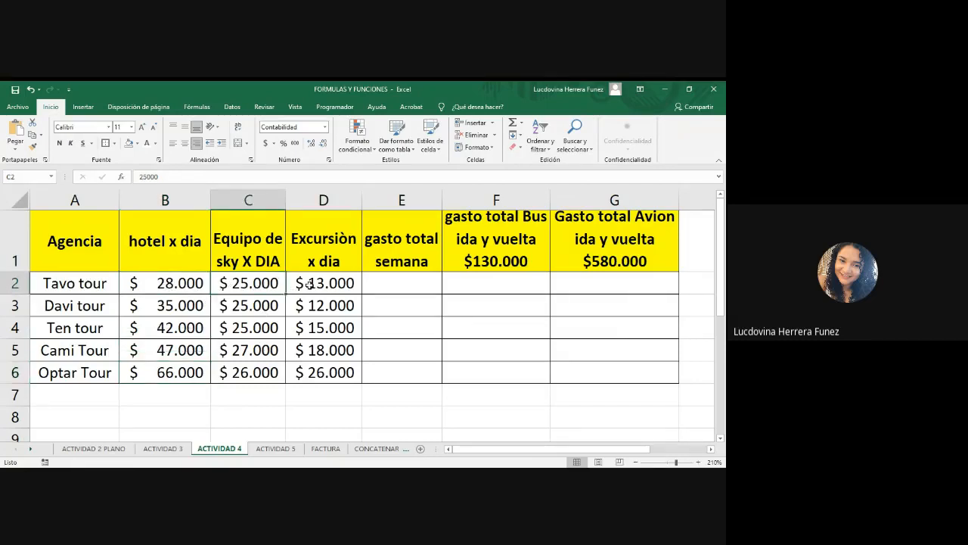
pyautogui.click(305, 283)
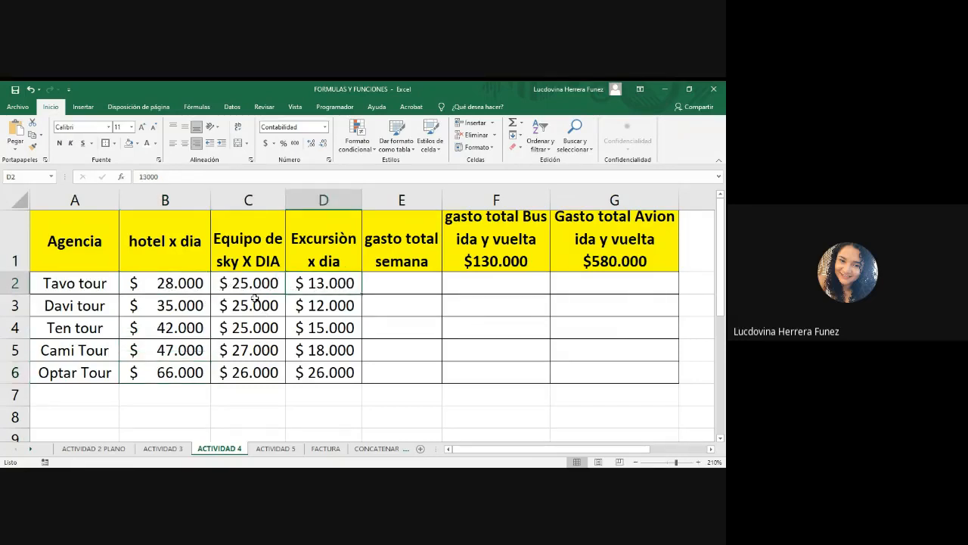
pyautogui.click(401, 283)
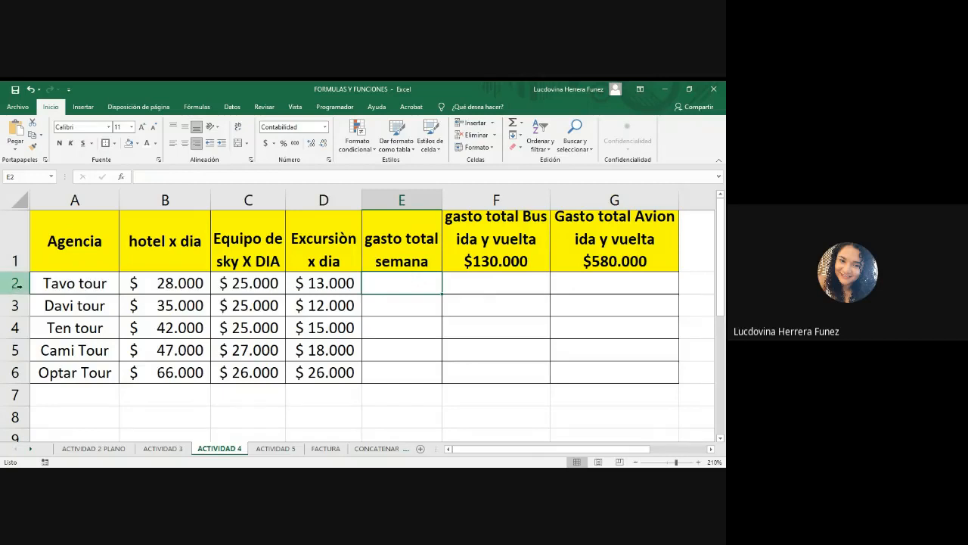
pyautogui.hotkey('alt', 'Tab')
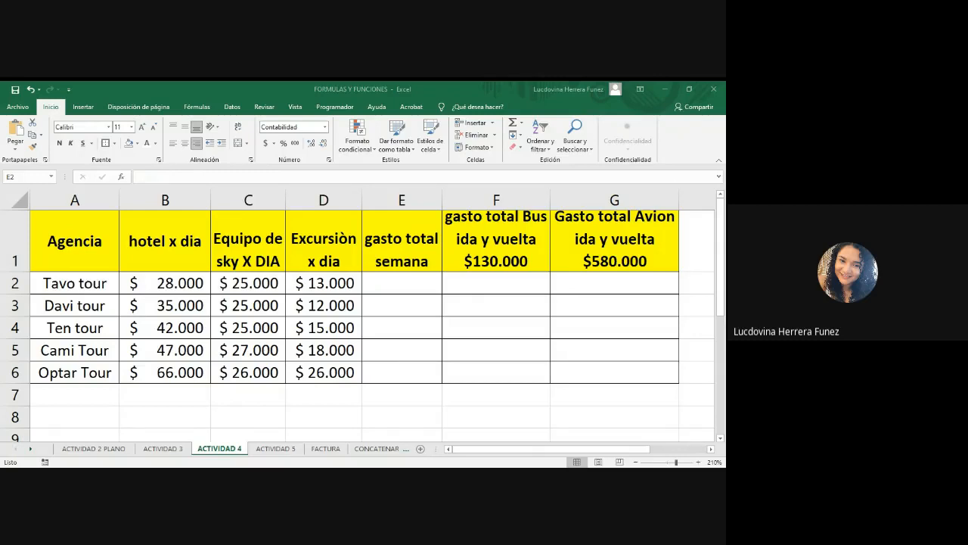
pyautogui.hotkey('alt', 'Tab')
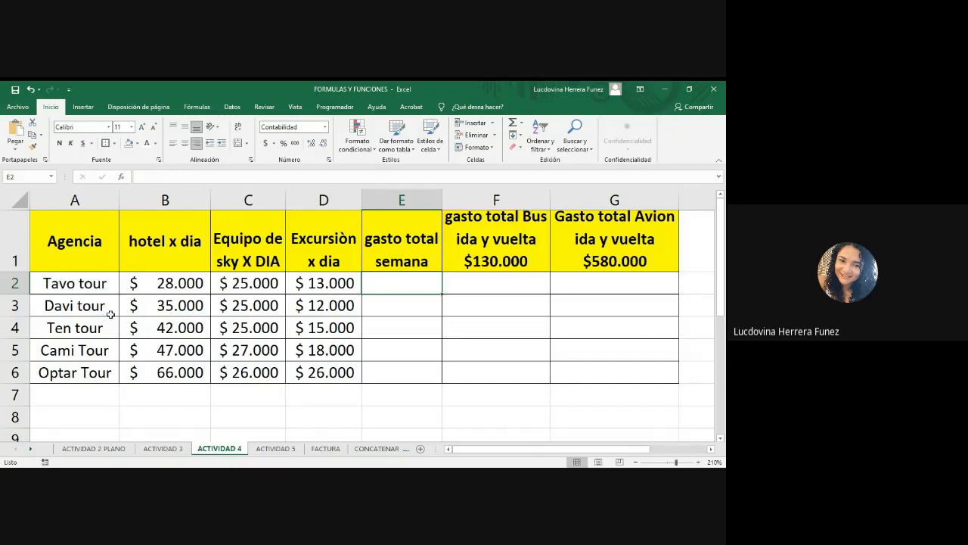
pyautogui.hotkey('alt', 'Tab')
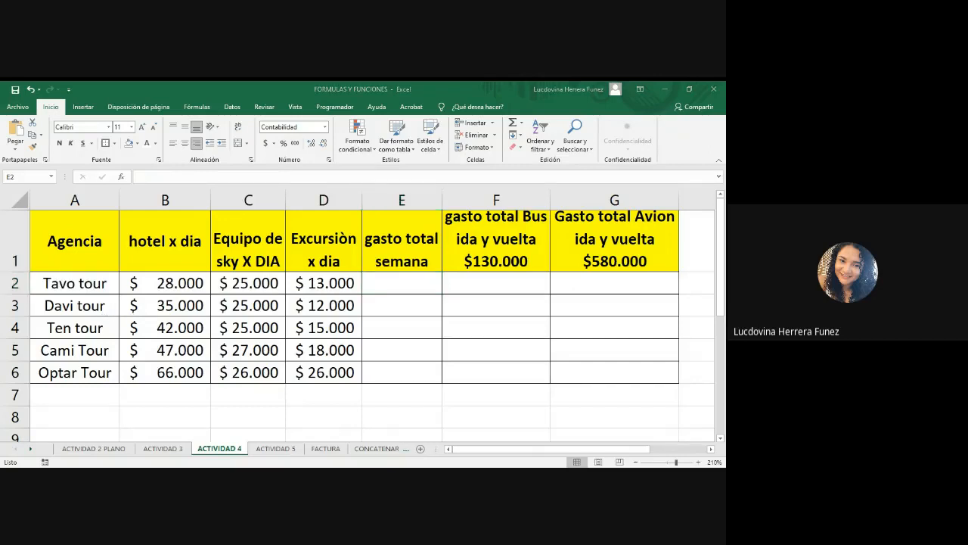
# Go through Tavo tour's hotel, ski equipment and excursion cells in row 2 that feed the weekly total in E2.
pyautogui.click(392, 282)
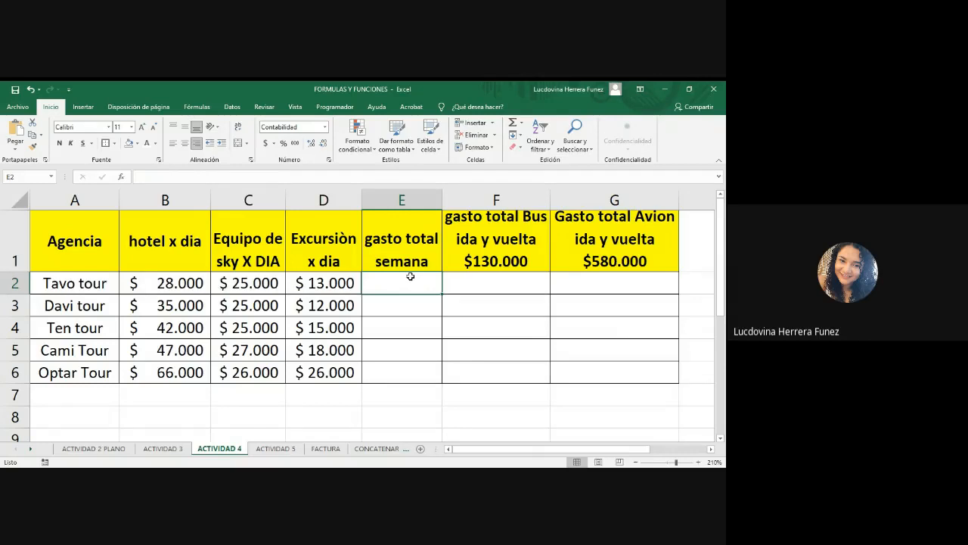
pyautogui.click(174, 285)
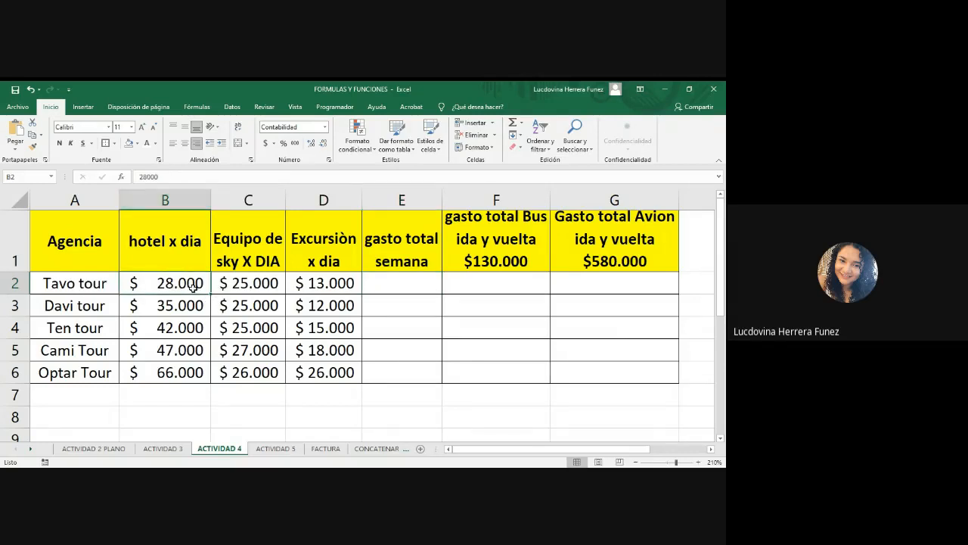
pyautogui.click(233, 288)
pyautogui.click(174, 286)
pyautogui.click(236, 283)
pyautogui.click(335, 284)
pyautogui.click(392, 286)
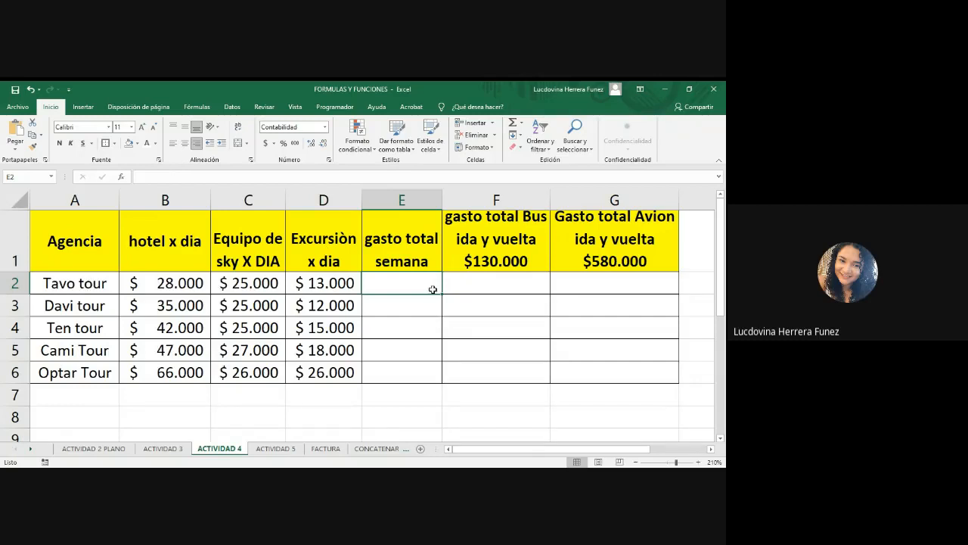
pyautogui.hotkey('alt', 'Tab')
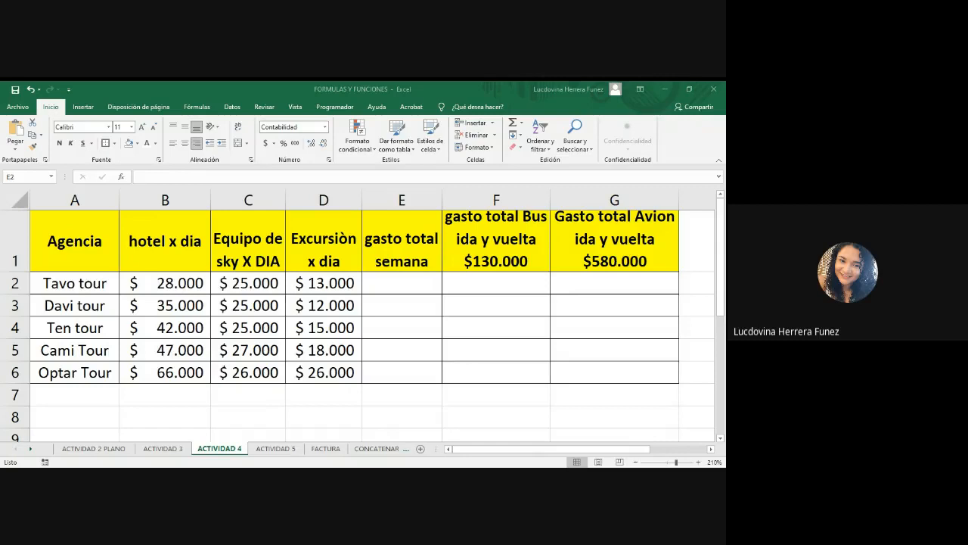
pyautogui.hotkey('alt', 'Tab')
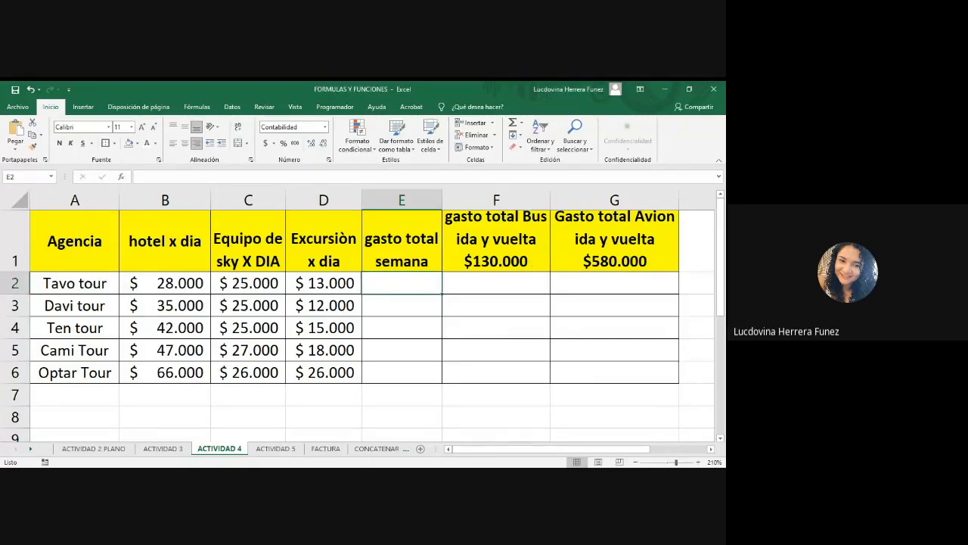
# Examine the empty weekly, bus and plane total cells E2 to G2 for Tavo tour.
pyautogui.click(483, 282)
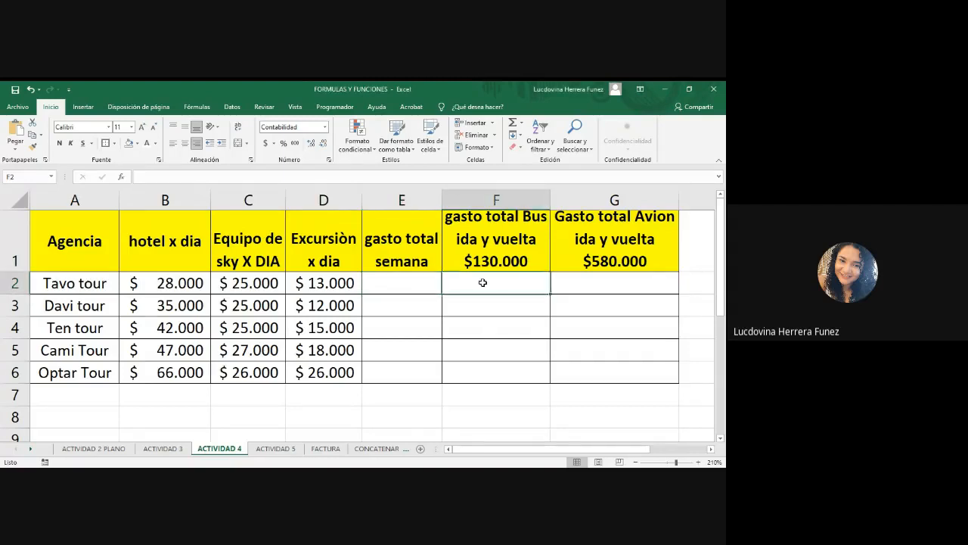
pyautogui.click(426, 285)
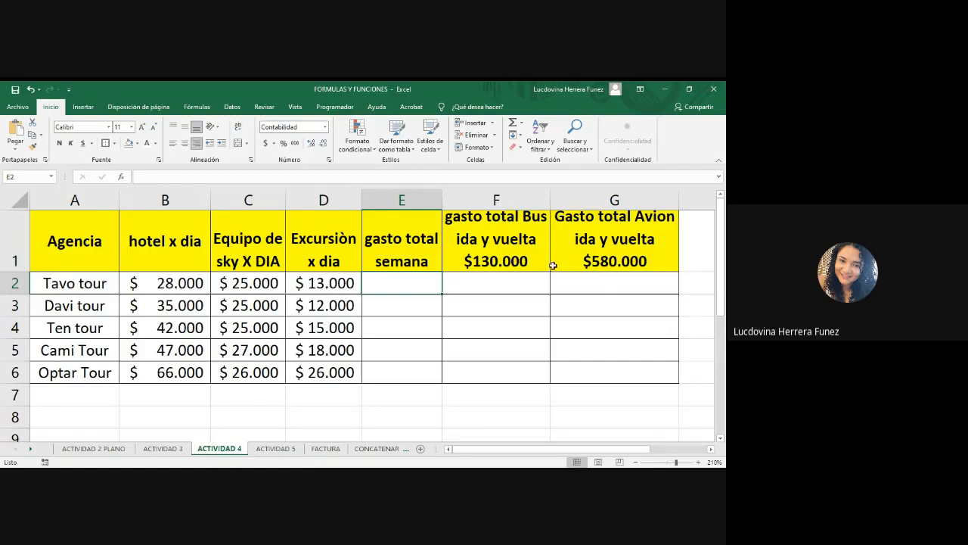
pyautogui.click(526, 290)
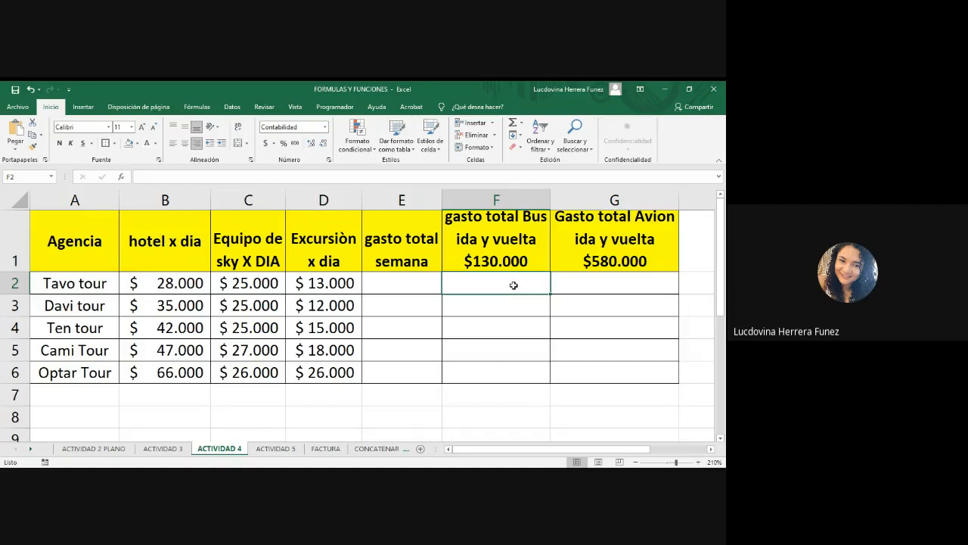
pyautogui.click(591, 283)
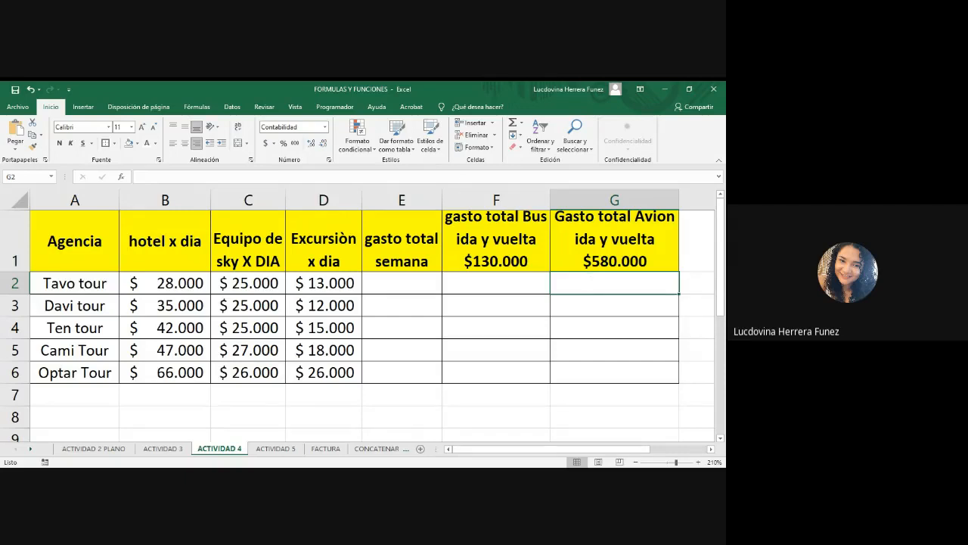
pyautogui.hotkey('alt', 'Tab')
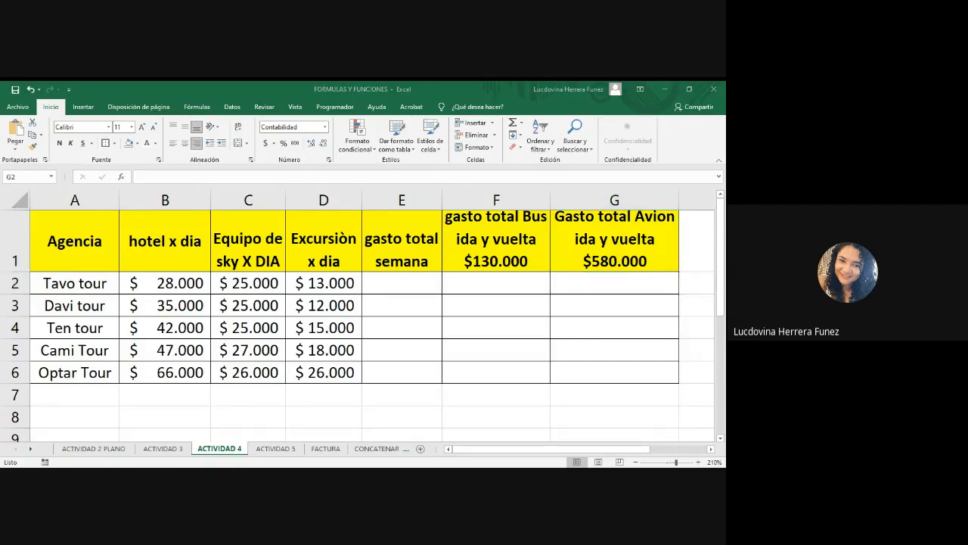